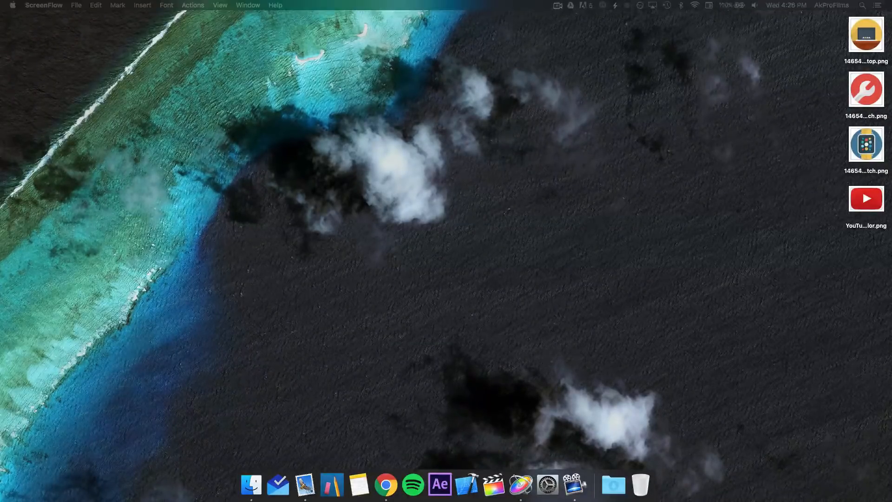
- View the blue palette on flatuicolorpicker, the YouTube logo image results and the full-color YouTube icon in Chrome
{"action": "left_click_drag", "start_coordinate": [891, 88], "coordinate": [196, 68]}
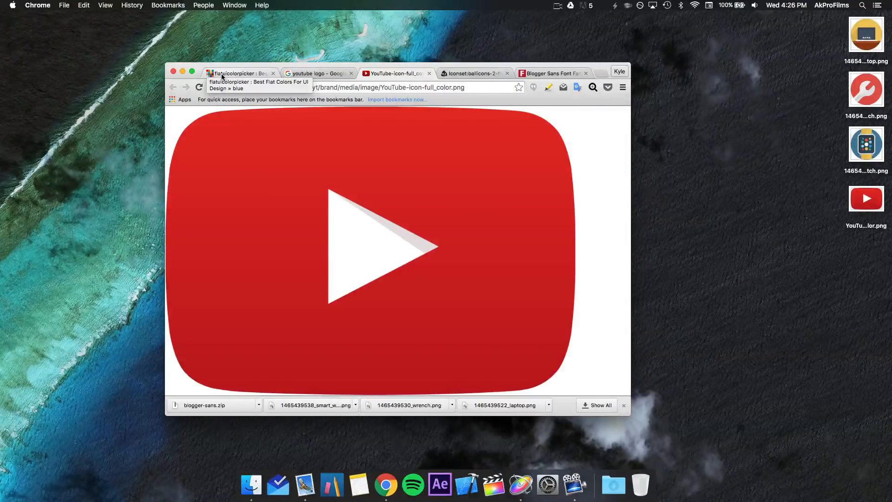
{"action": "left_click", "coordinate": [222, 74]}
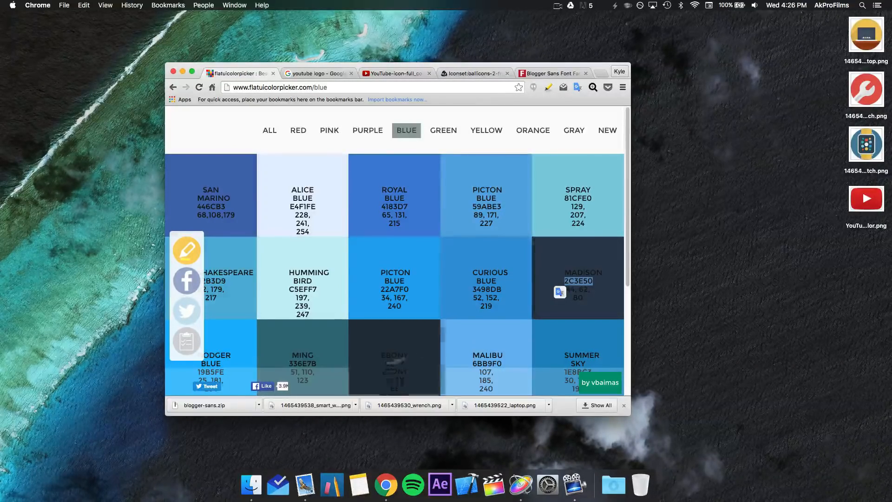
{"action": "left_click", "coordinate": [540, 260]}
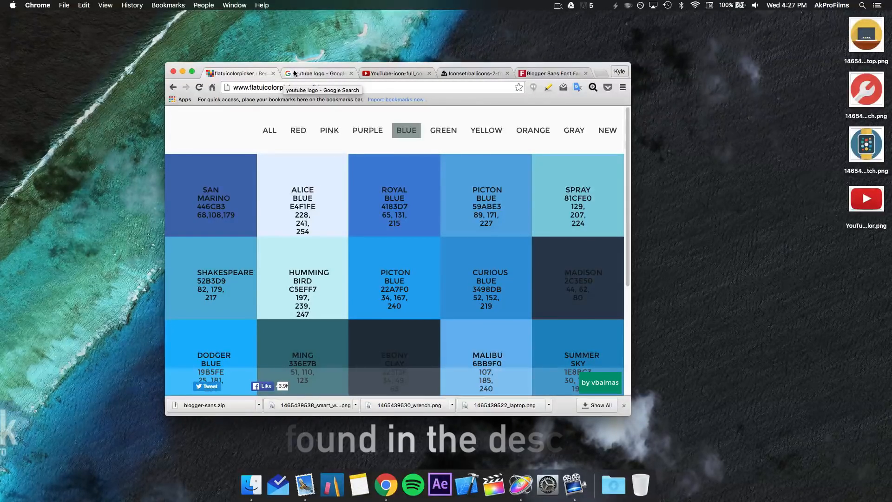
{"action": "left_click", "coordinate": [294, 74]}
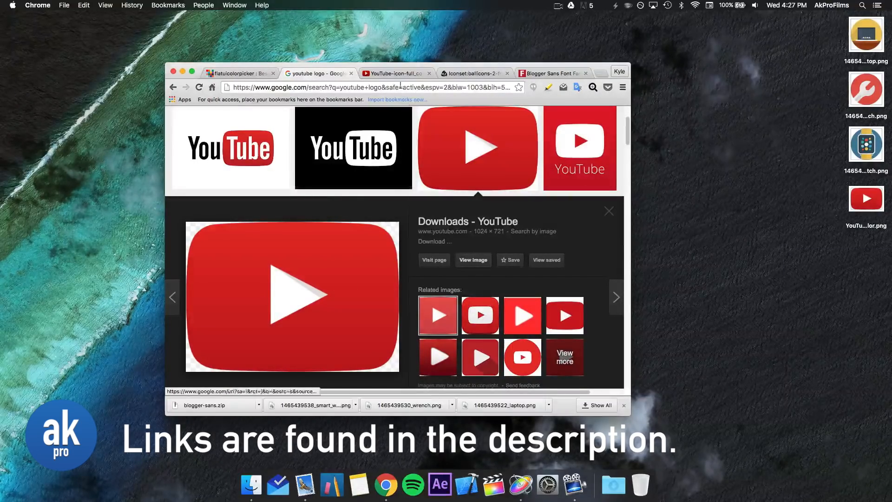
{"action": "left_click", "coordinate": [395, 74]}
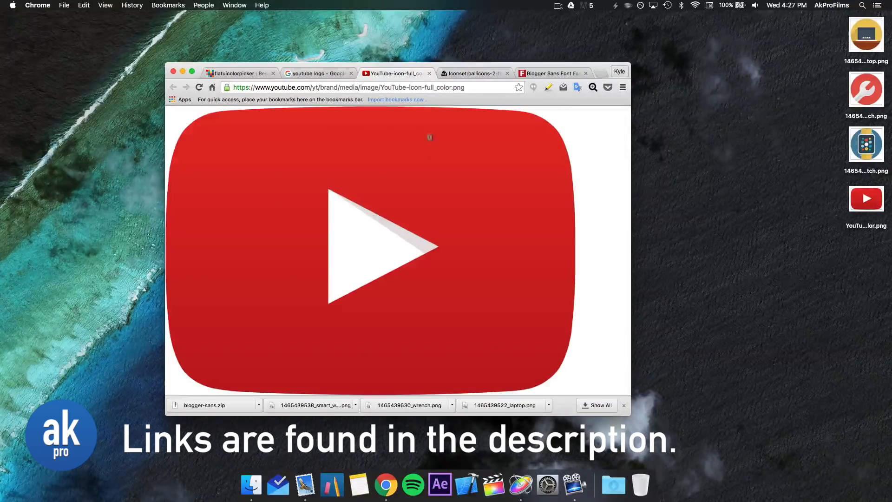
- Browse the ballicons-2-free icon set on Iconfinder
{"action": "left_click", "coordinate": [461, 73]}
{"action": "scroll", "coordinate": [448, 185], "scroll_direction": "up", "scroll_amount": 15}
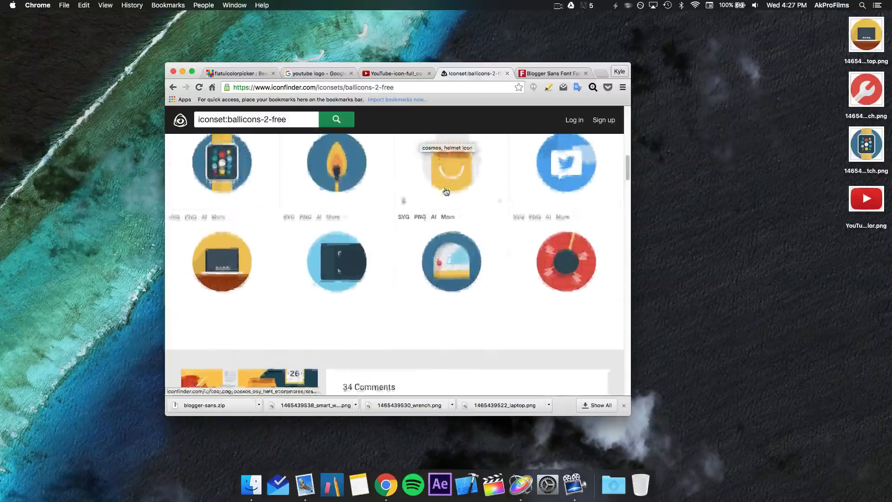
{"action": "scroll", "coordinate": [407, 228], "scroll_direction": "up", "scroll_amount": 3}
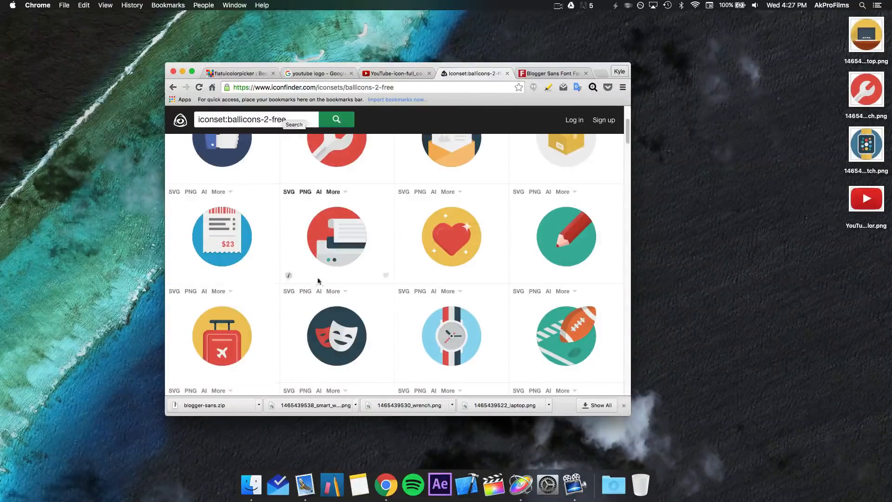
{"action": "scroll", "coordinate": [511, 210], "scroll_direction": "down", "scroll_amount": 10}
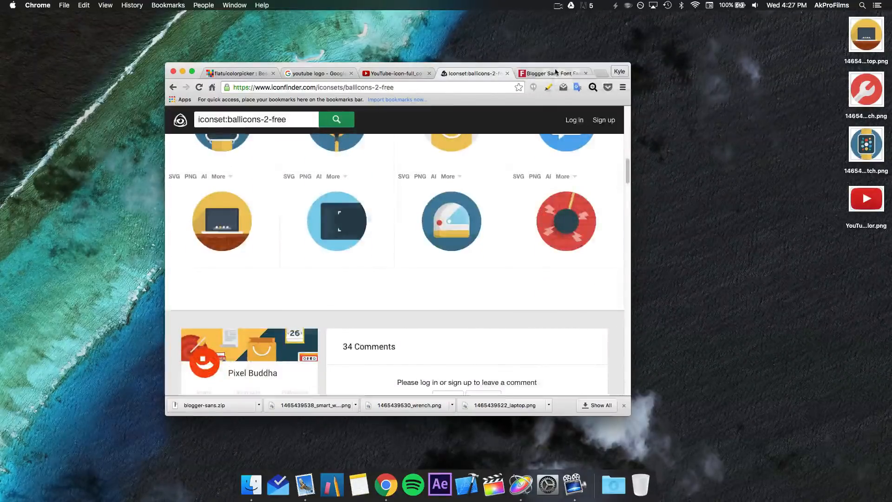
- Look over the Blogger Sans font family page on 1001fonts, including its style samples and download section
{"action": "left_click", "coordinate": [553, 74]}
{"action": "scroll", "coordinate": [423, 266], "scroll_direction": "up", "scroll_amount": 10}
{"action": "scroll", "coordinate": [423, 266], "scroll_direction": "down", "scroll_amount": 3}
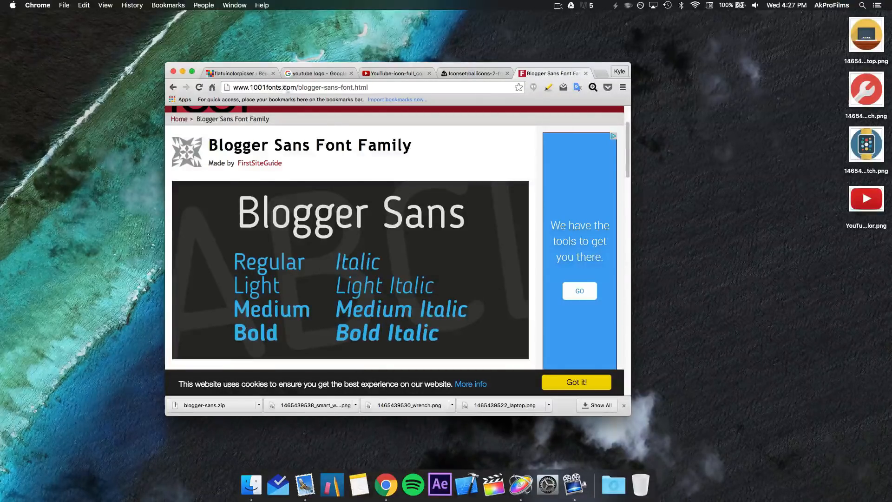
{"action": "scroll", "coordinate": [353, 182], "scroll_direction": "down", "scroll_amount": 6}
{"action": "scroll", "coordinate": [360, 195], "scroll_direction": "up", "scroll_amount": 4}
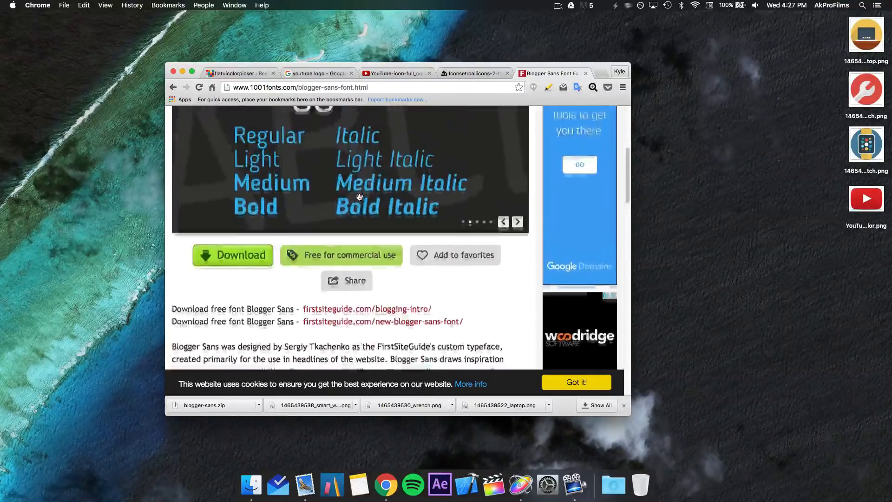
{"action": "scroll", "coordinate": [361, 196], "scroll_direction": "up", "scroll_amount": 2}
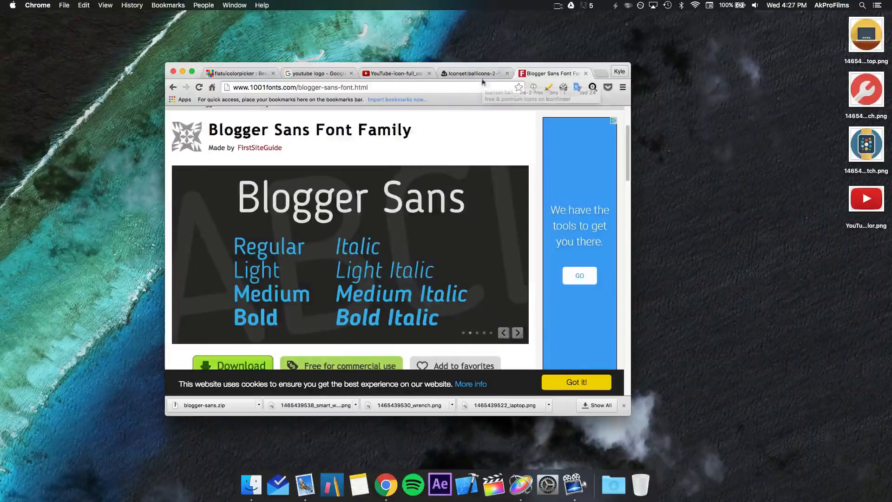
- Return to the ballicons-2-free icon set and examine its icons, comments and license details
{"action": "left_click", "coordinate": [478, 76]}
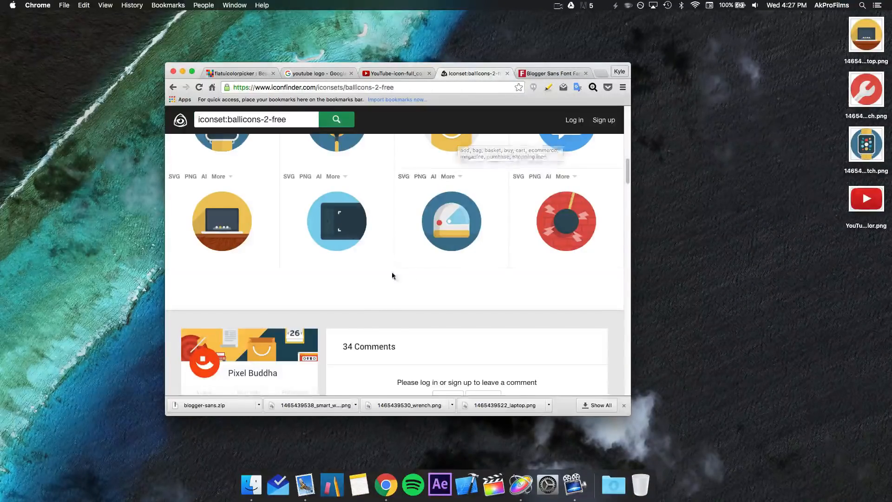
{"action": "scroll", "coordinate": [380, 344], "scroll_direction": "down", "scroll_amount": 3}
{"action": "scroll", "coordinate": [380, 344], "scroll_direction": "down", "scroll_amount": 5}
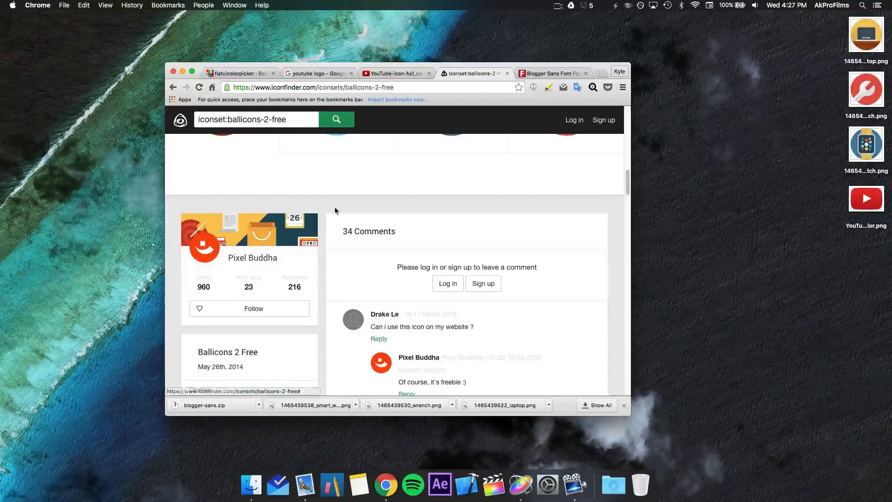
{"action": "scroll", "coordinate": [336, 210], "scroll_direction": "up", "scroll_amount": 5}
{"action": "scroll", "coordinate": [336, 211], "scroll_direction": "up", "scroll_amount": 10}
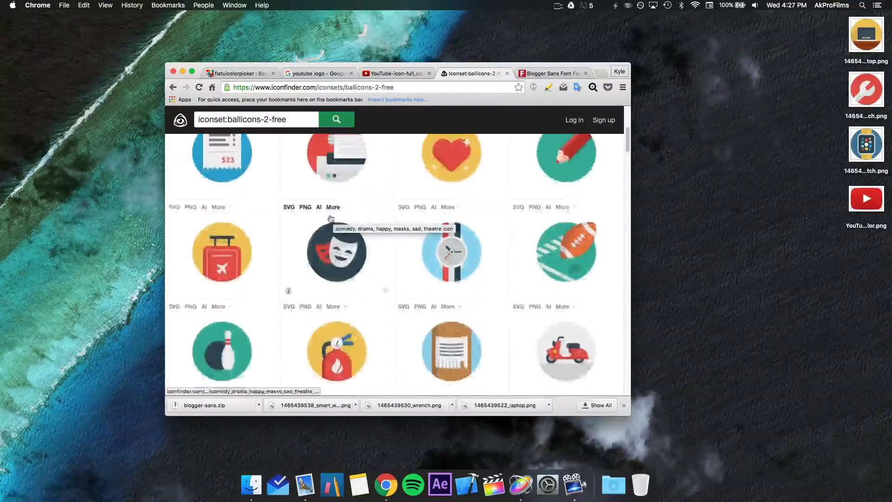
{"action": "scroll", "coordinate": [325, 218], "scroll_direction": "down", "scroll_amount": 3}
{"action": "scroll", "coordinate": [325, 219], "scroll_direction": "down", "scroll_amount": 10}
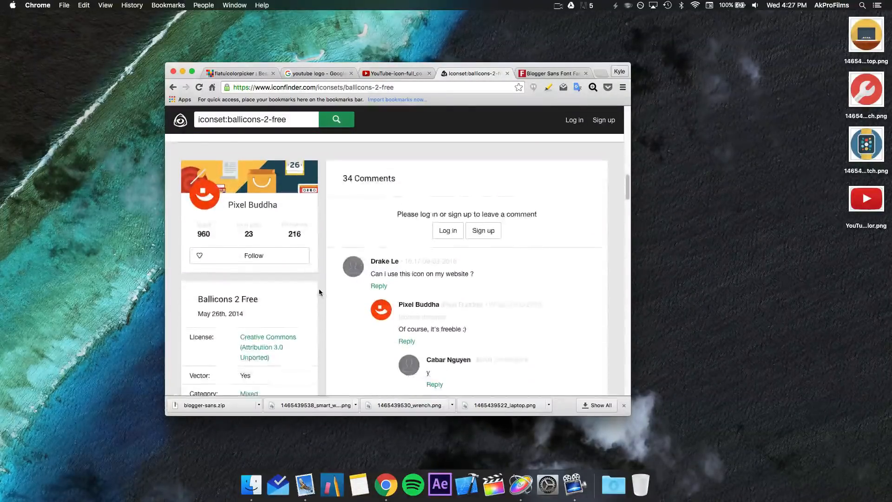
{"action": "scroll", "coordinate": [319, 289], "scroll_direction": "up", "scroll_amount": 1}
{"action": "scroll", "coordinate": [319, 292], "scroll_direction": "up", "scroll_amount": 10}
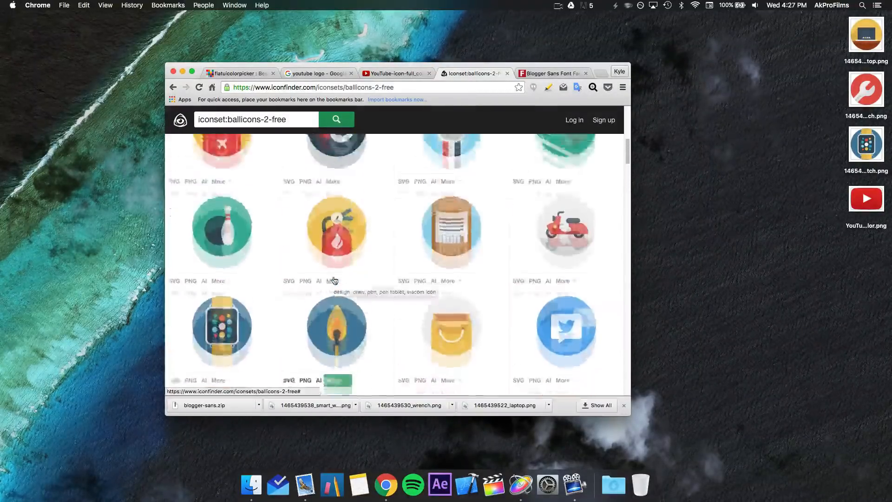
{"action": "scroll", "coordinate": [335, 281], "scroll_direction": "up", "scroll_amount": 5}
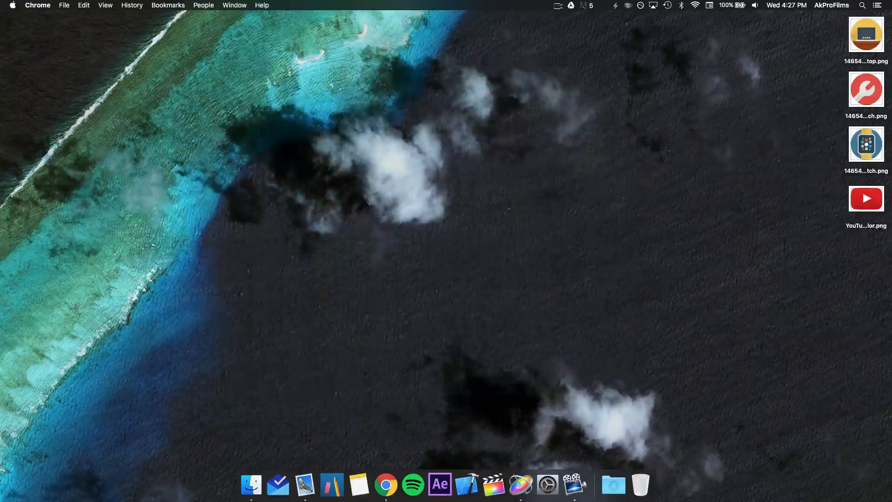
{"action": "left_click_drag", "start_coordinate": [814, 39], "coordinate": [860, 226]}
{"action": "left_click", "coordinate": [782, 234]}
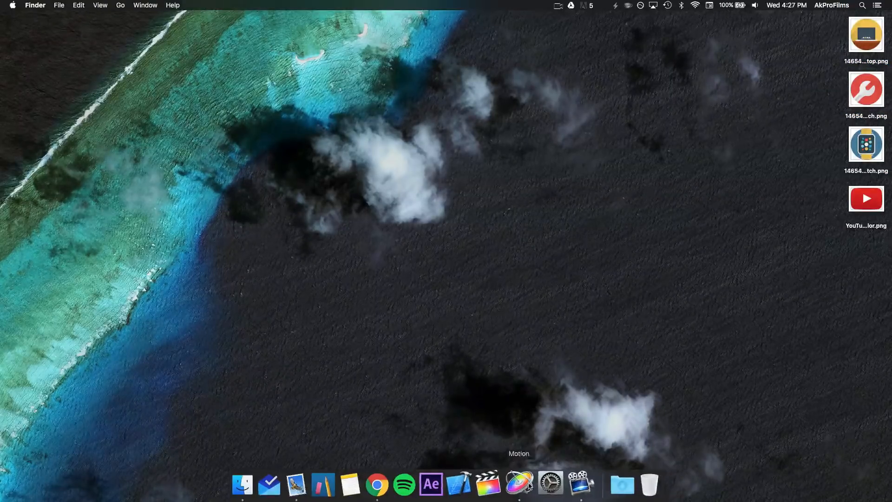
- Switch to Motion and create a blank Motion Project with the Broadcast HD 1080 preset at 30 fps
{"action": "left_click", "coordinate": [529, 486]}
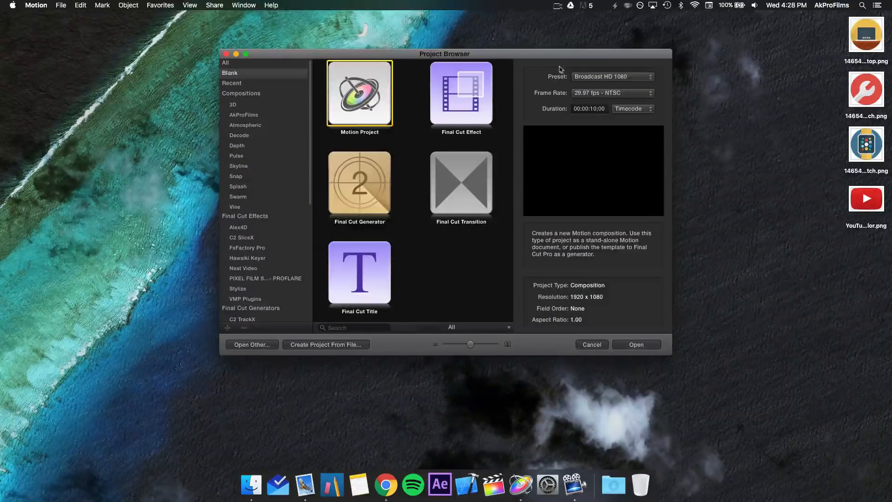
{"action": "left_click", "coordinate": [631, 93]}
{"action": "left_click", "coordinate": [631, 101]}
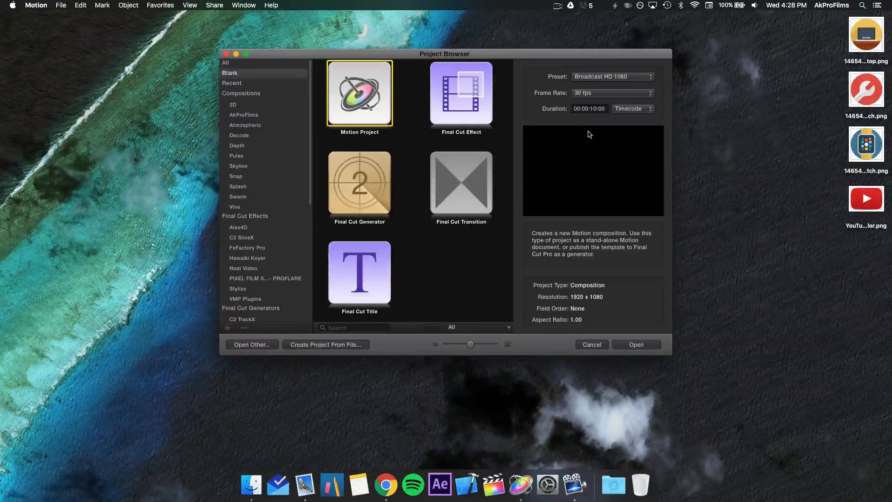
{"action": "left_click", "coordinate": [644, 346]}
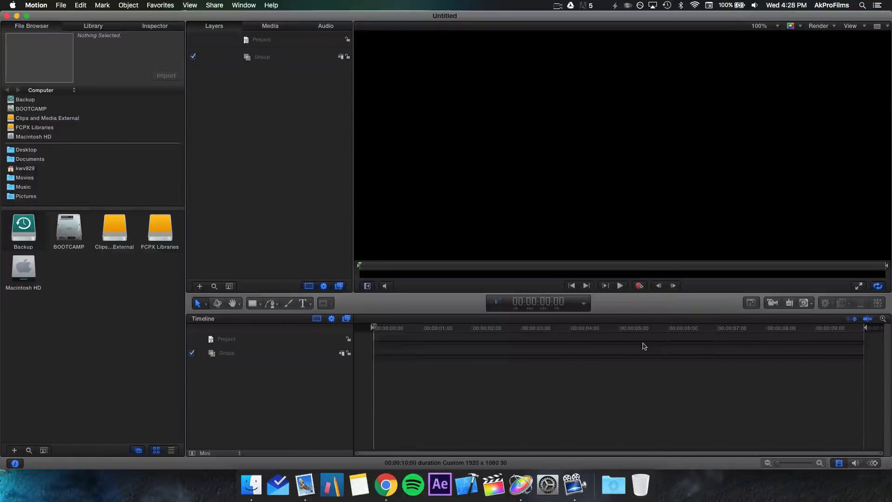
- Set the canvas zoom to 25% so the whole frame fits in the viewer
{"action": "left_click", "coordinate": [773, 26]}
{"action": "left_click", "coordinate": [773, 56]}
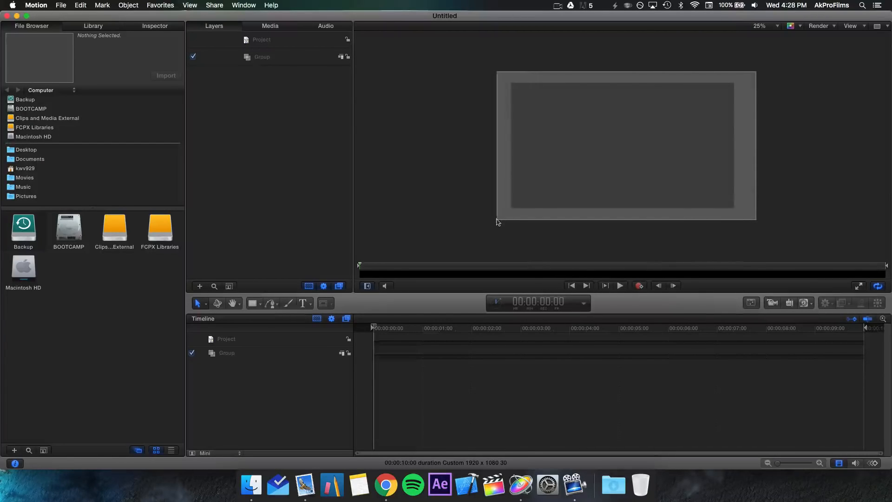
{"action": "left_click_drag", "start_coordinate": [413, 254], "coordinate": [823, 48]}
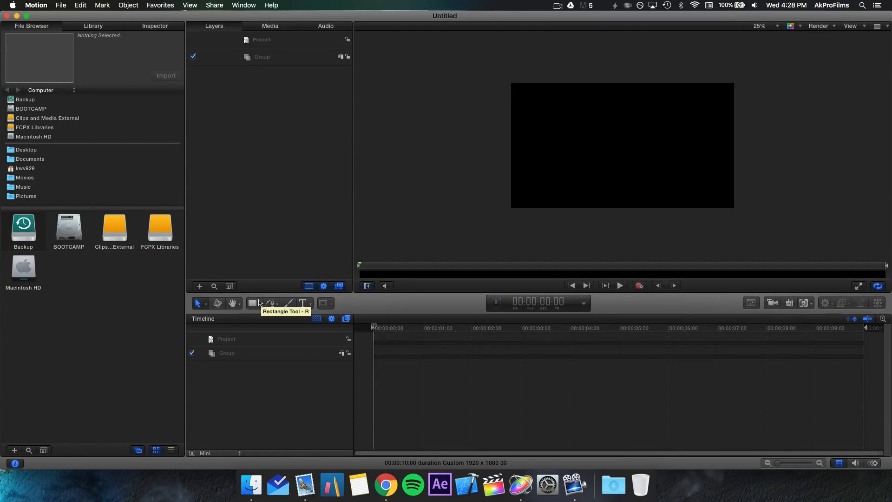
{"action": "left_click", "coordinate": [259, 303]}
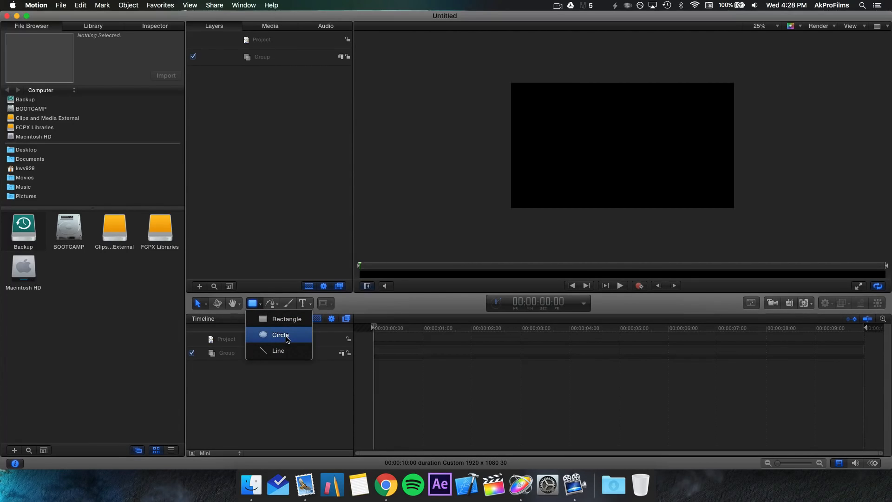
{"action": "left_click", "coordinate": [287, 339]}
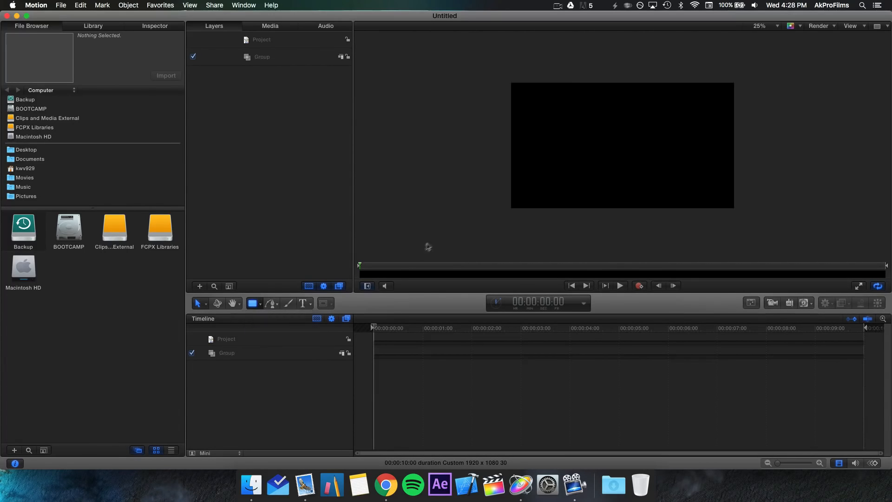
{"action": "left_click", "coordinate": [259, 304]}
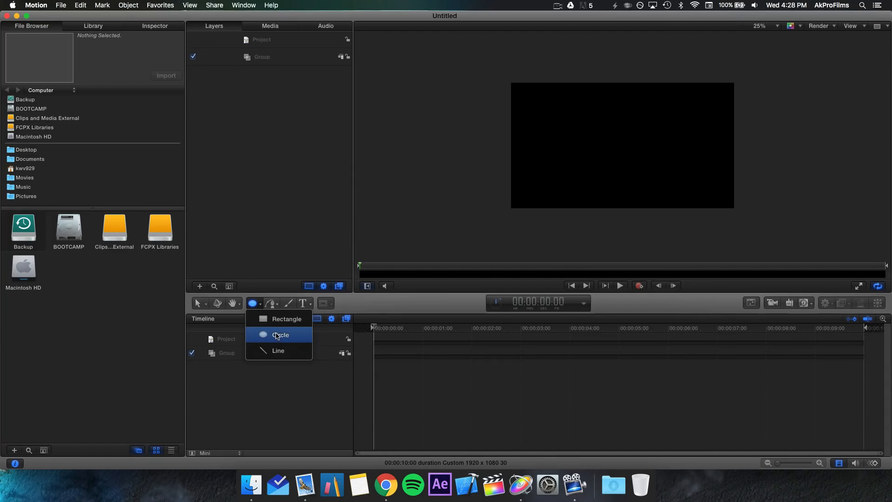
{"action": "left_click", "coordinate": [294, 340]}
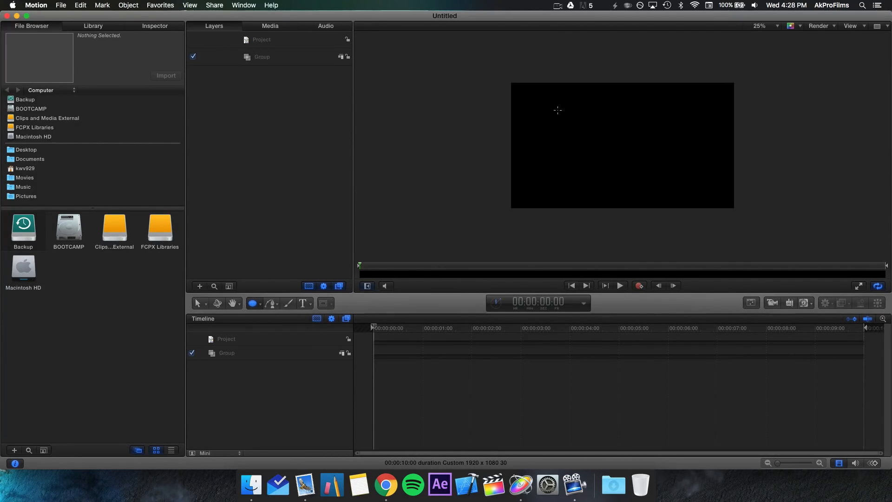
{"action": "left_click_drag", "start_coordinate": [557, 110], "coordinate": [638, 185]}
{"action": "key", "text": "super+z"}
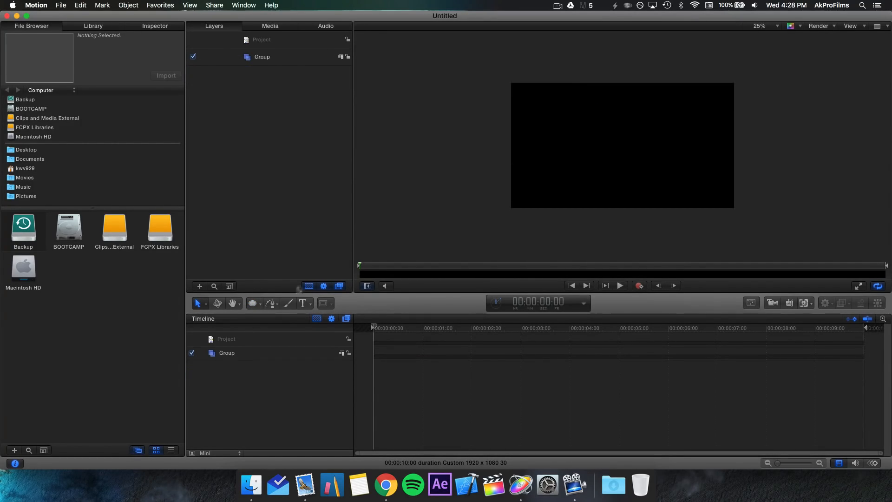
- Draw an evenly proportioned circle left of centre on the canvas with the Circle tool
{"action": "left_click", "coordinate": [255, 306]}
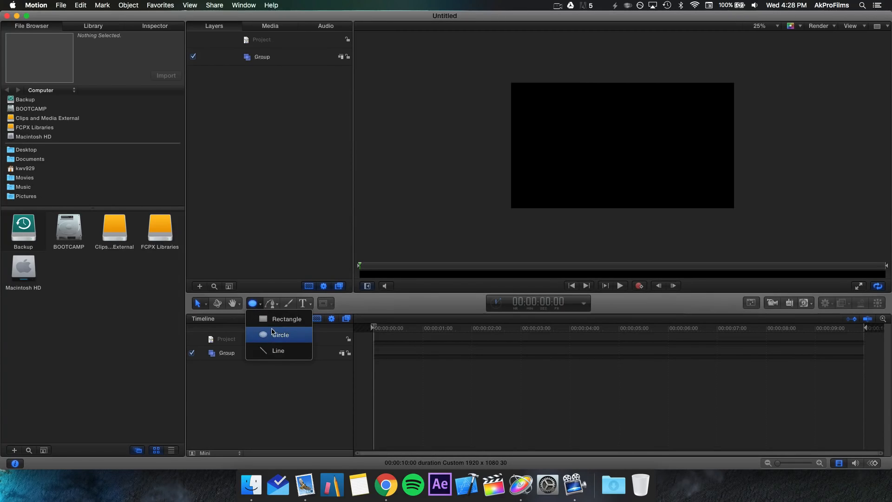
{"action": "left_click", "coordinate": [280, 334]}
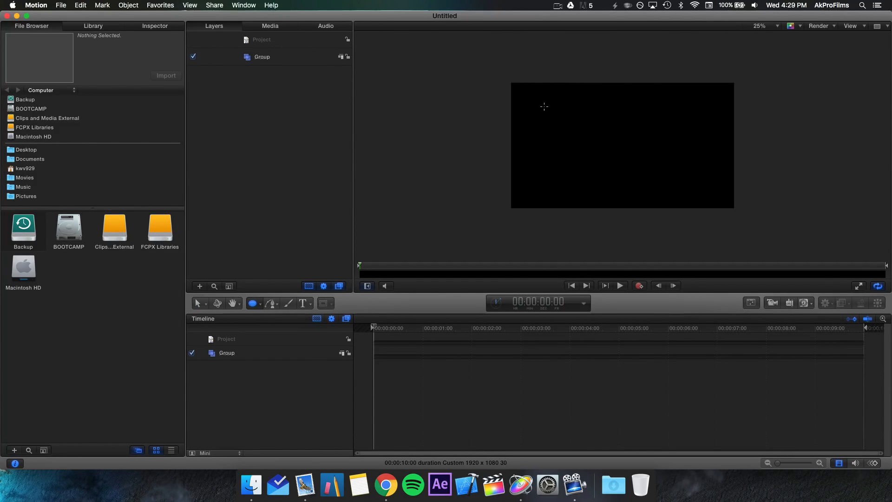
{"action": "left_click_drag", "start_coordinate": [544, 106], "coordinate": [626, 193]}
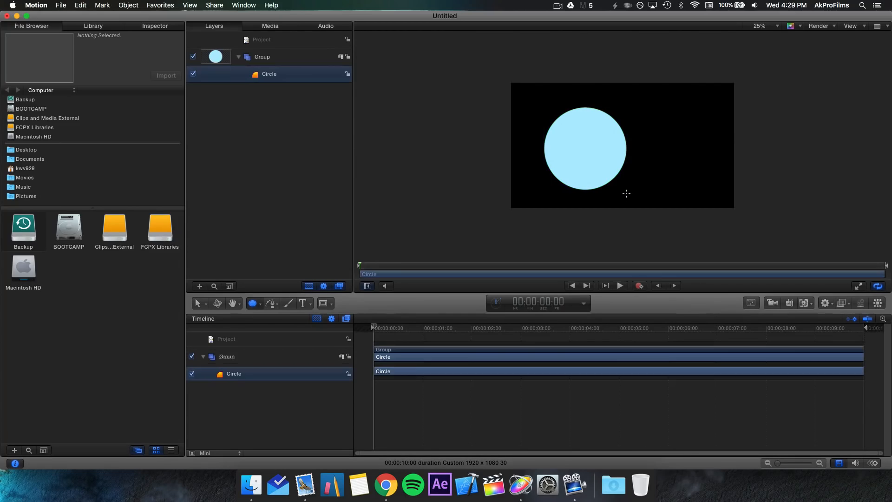
{"action": "left_click", "coordinate": [309, 131]}
- Rename the group containing the circle to Backgrounds
{"action": "left_click", "coordinate": [281, 58]}
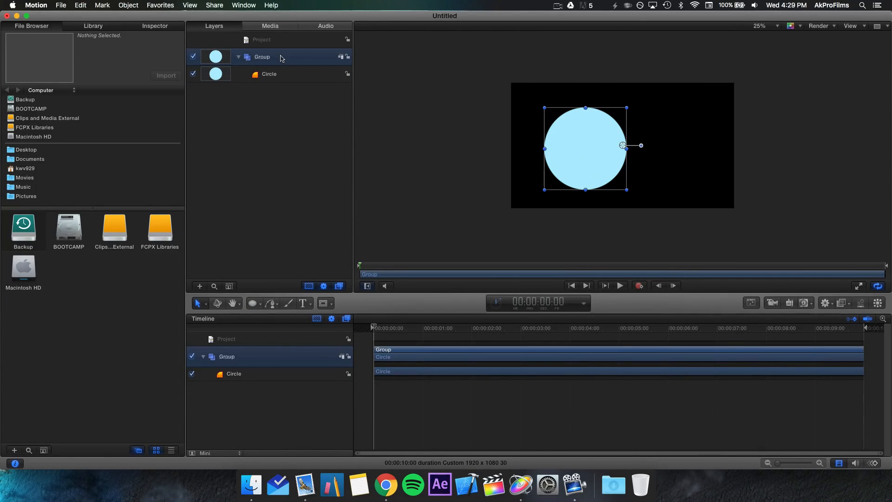
{"action": "double_click", "coordinate": [282, 57]}
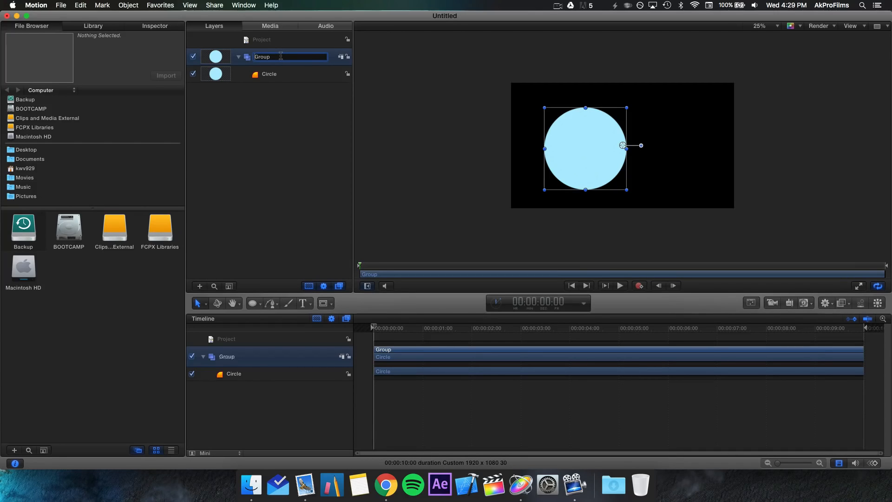
{"action": "double_click", "coordinate": [281, 56]}
{"action": "type", "text": "Backg"}
{"action": "key", "text": "Return"}
{"action": "left_click", "coordinate": [276, 89]}
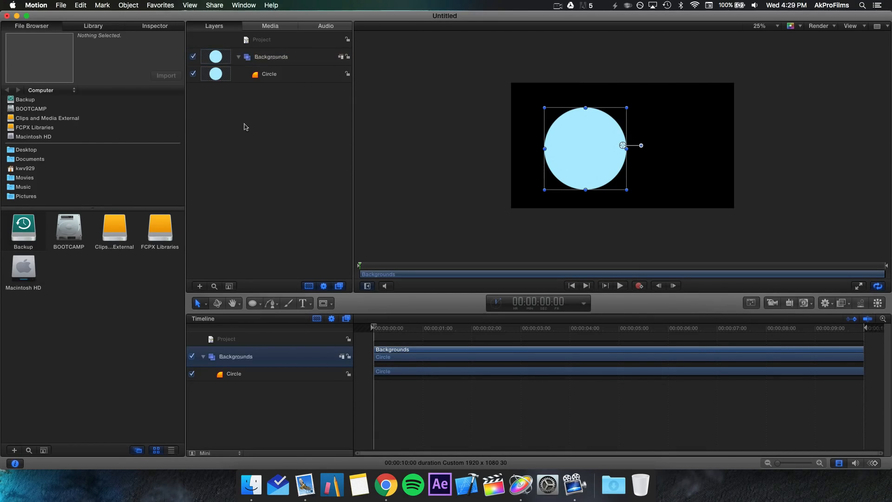
- Centre the circle in the frame by setting its X and Y position to 0 px
{"action": "left_click", "coordinate": [274, 76]}
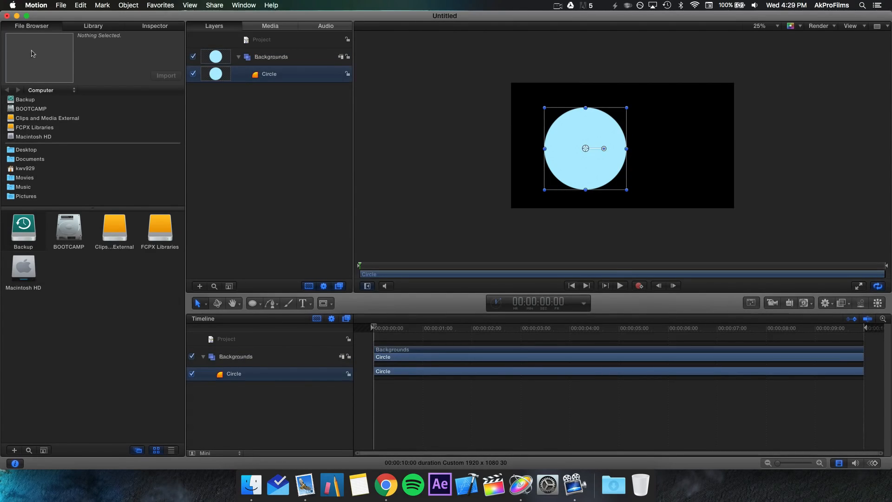
{"action": "left_click", "coordinate": [155, 26]}
{"action": "left_click", "coordinate": [24, 91]}
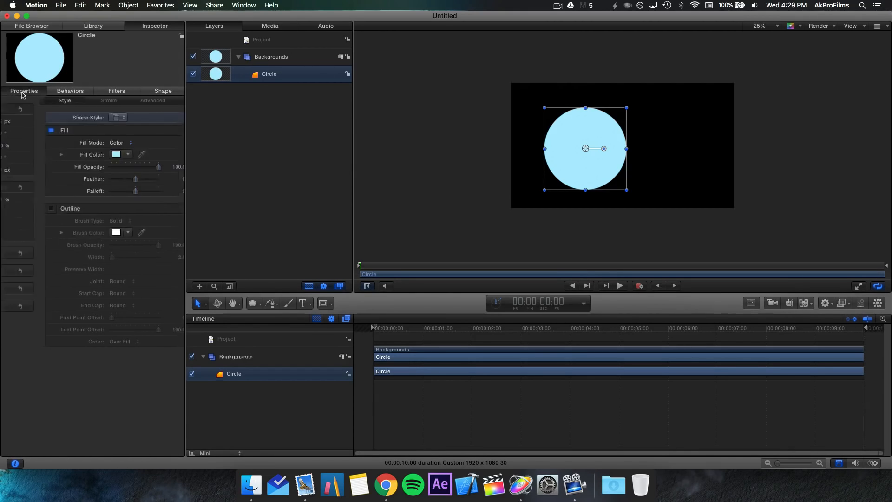
{"action": "left_click", "coordinate": [96, 123]}
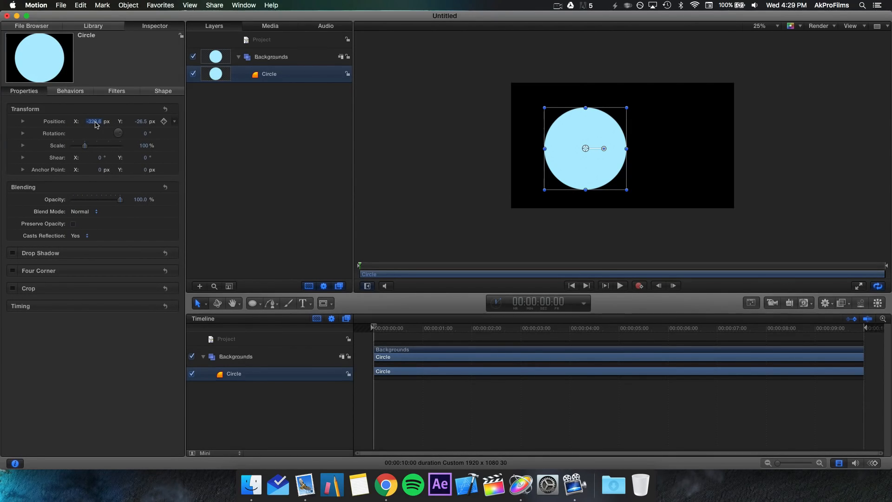
{"action": "type", "text": "0"}
{"action": "key", "text": "Tab"}
{"action": "type", "text": "0"}
{"action": "key", "text": "Return"}
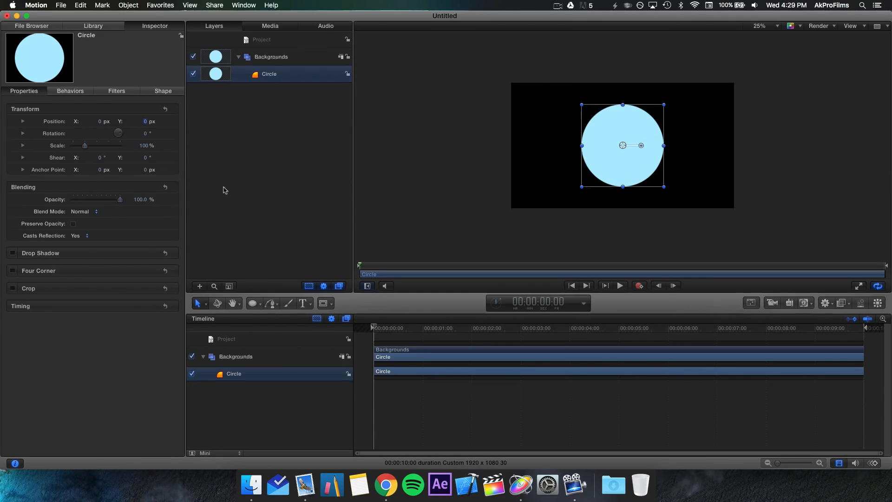
- Look over the blue flat colours on flatuicolorpicker.com in Chrome, then return to Motion
{"action": "left_click", "coordinate": [382, 156]}
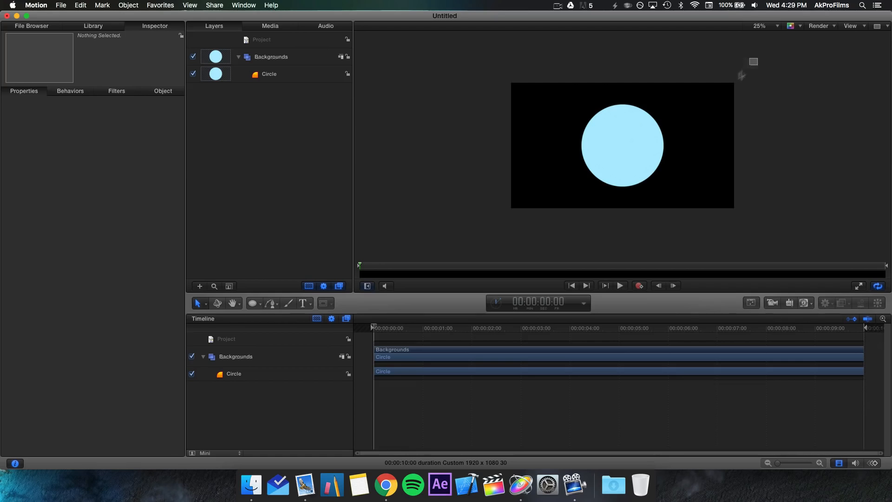
{"action": "left_click", "coordinate": [623, 144]}
{"action": "left_click", "coordinate": [495, 235]}
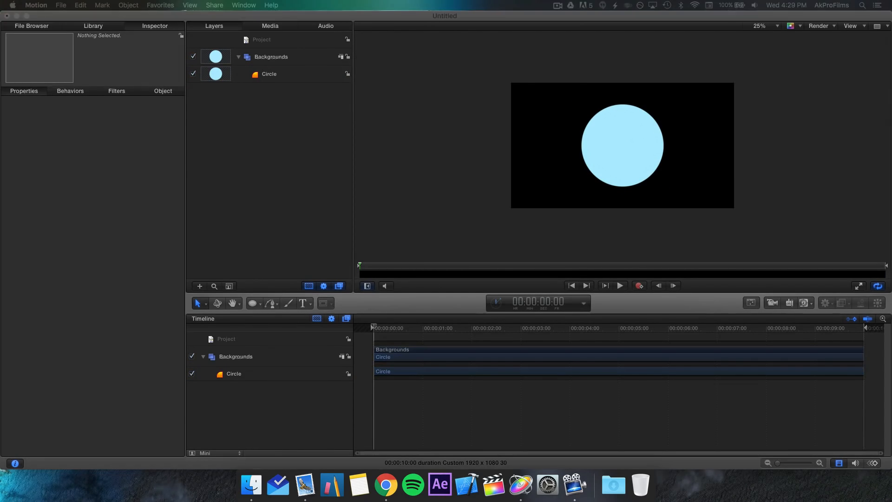
{"action": "left_click_drag", "start_coordinate": [229, 90], "coordinate": [256, 70]}
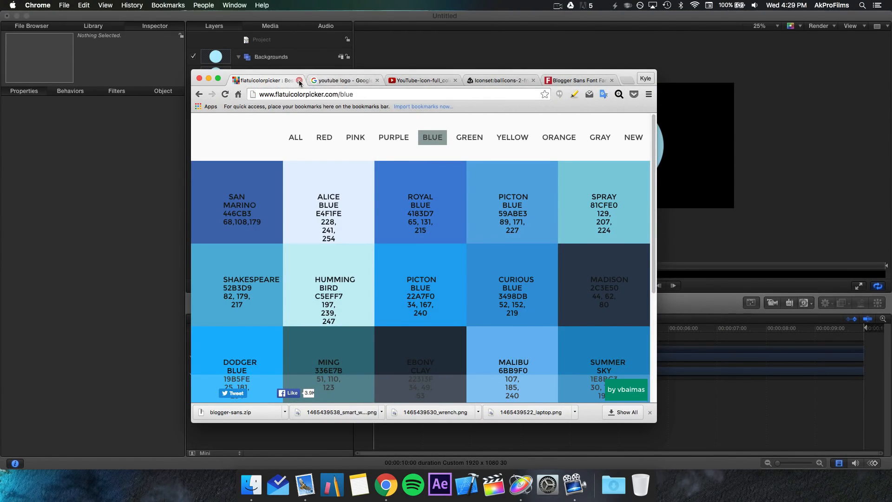
{"action": "left_click", "coordinate": [324, 139]}
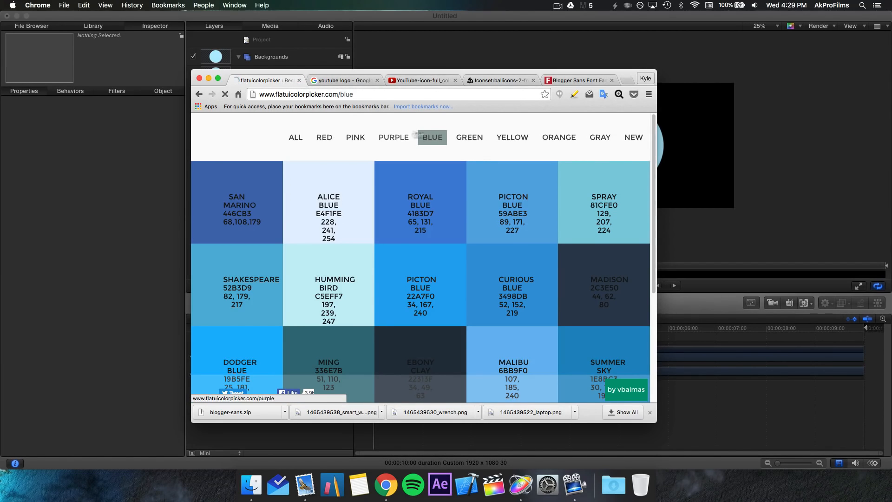
{"action": "left_click", "coordinate": [433, 135]}
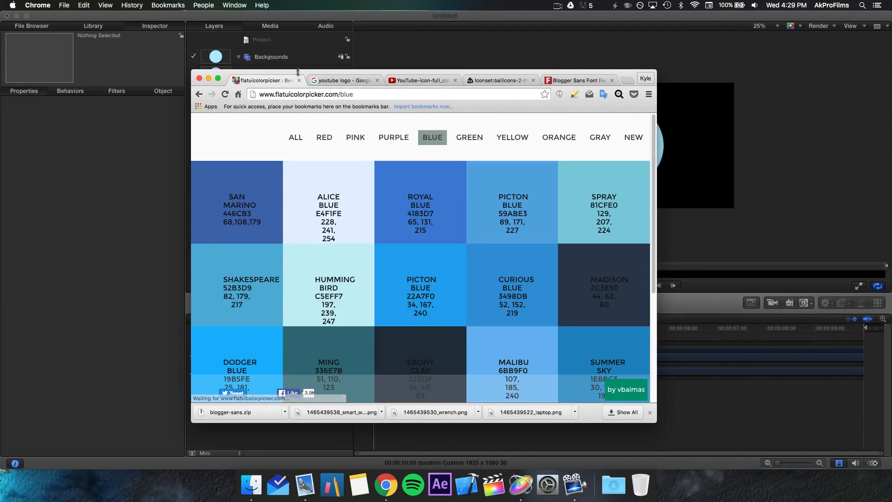
{"action": "left_click_drag", "start_coordinate": [303, 74], "coordinate": [891, 51]}
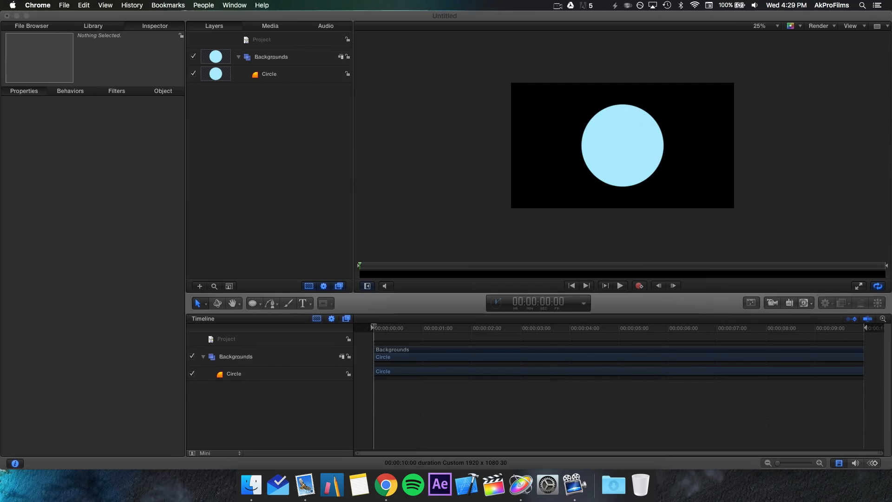
{"action": "left_click", "coordinate": [285, 202]}
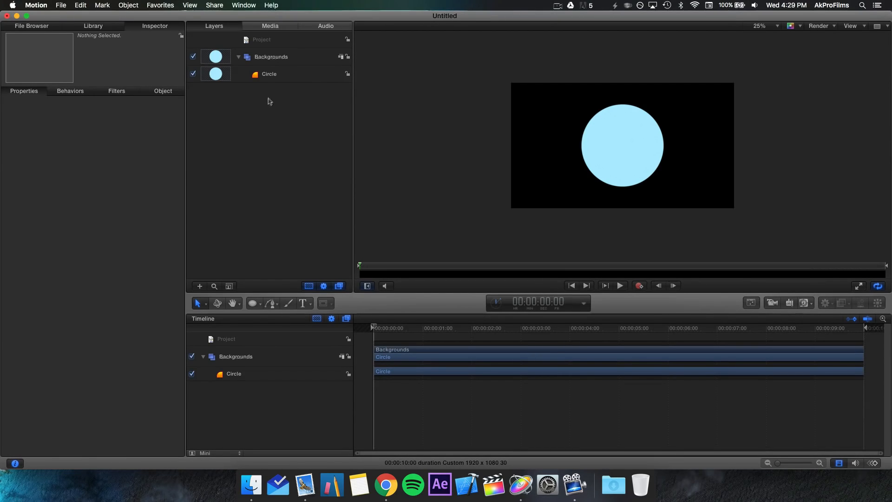
- Scale the circle up to about 337% so it covers the whole frame
{"action": "left_click", "coordinate": [272, 78]}
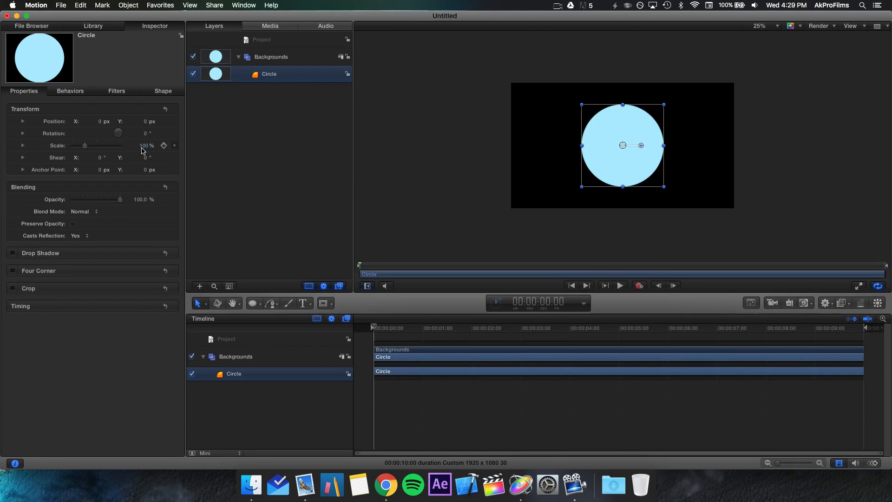
{"action": "left_click_drag", "start_coordinate": [144, 148], "coordinate": [168, 146]}
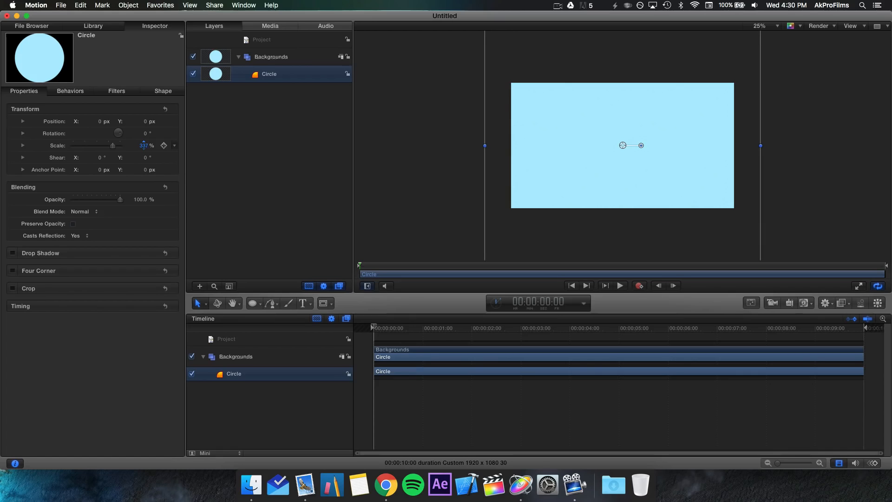
{"action": "left_click", "coordinate": [269, 145]}
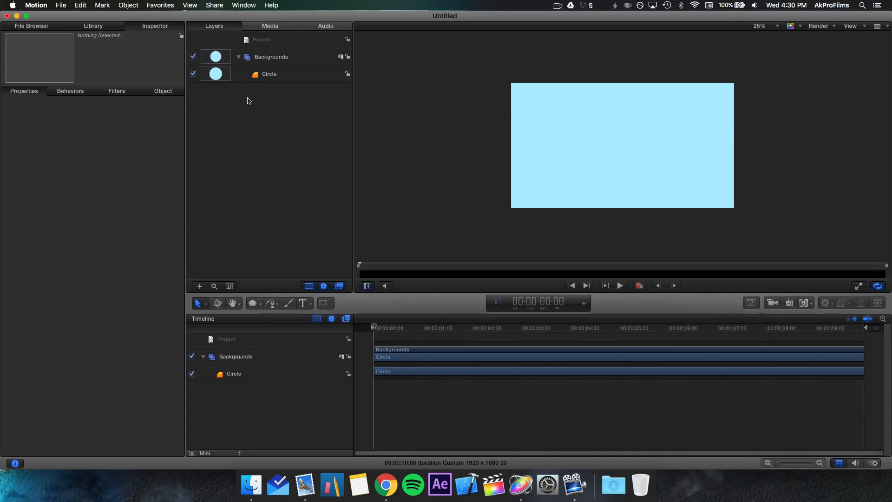
- Draw a rectangle larger than the frame over the circle in the Backgrounds group with the Rectangle tool
{"action": "left_click", "coordinate": [258, 304]}
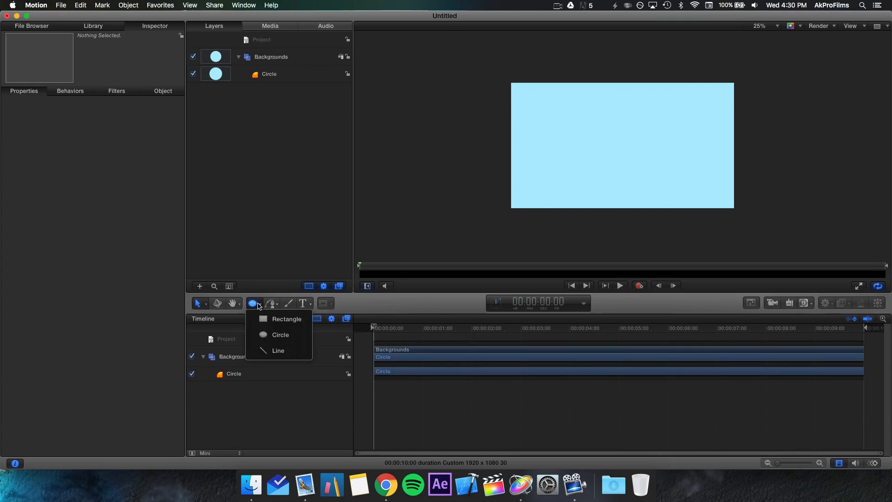
{"action": "left_click", "coordinate": [281, 321]}
{"action": "left_click_drag", "start_coordinate": [449, 76], "coordinate": [762, 233]}
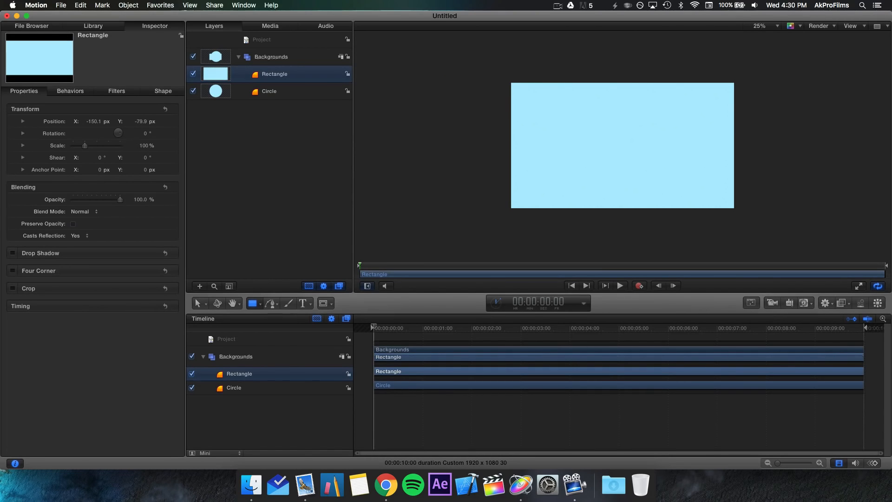
- Switch to Chrome and copy the Madison swatch's hex code 2C3E50 from the blue palette
{"action": "left_click_drag", "start_coordinate": [891, 93], "coordinate": [470, 57]}
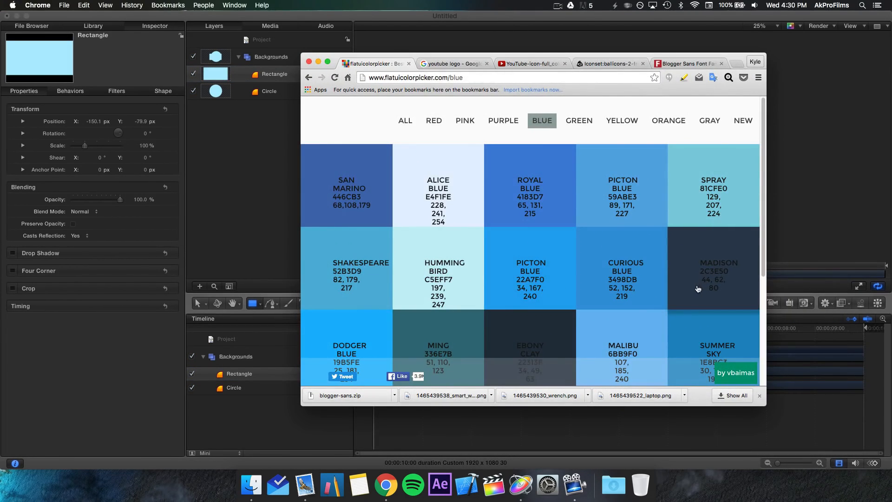
{"action": "left_click_drag", "start_coordinate": [691, 276], "coordinate": [731, 277]}
{"action": "key", "text": "super+c"}
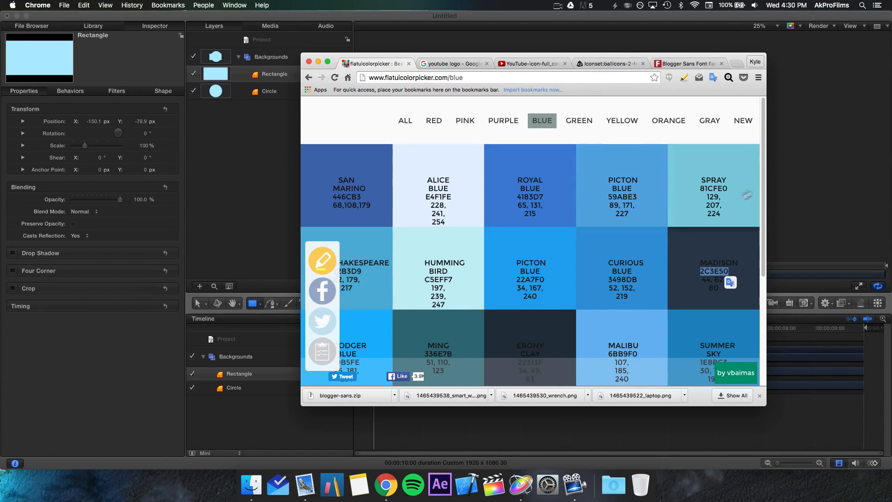
- Return to Motion and set the rectangle's fill colour to hex 2C3E50 using RGB sliders, then close the Colors window
{"action": "left_click", "coordinate": [254, 73]}
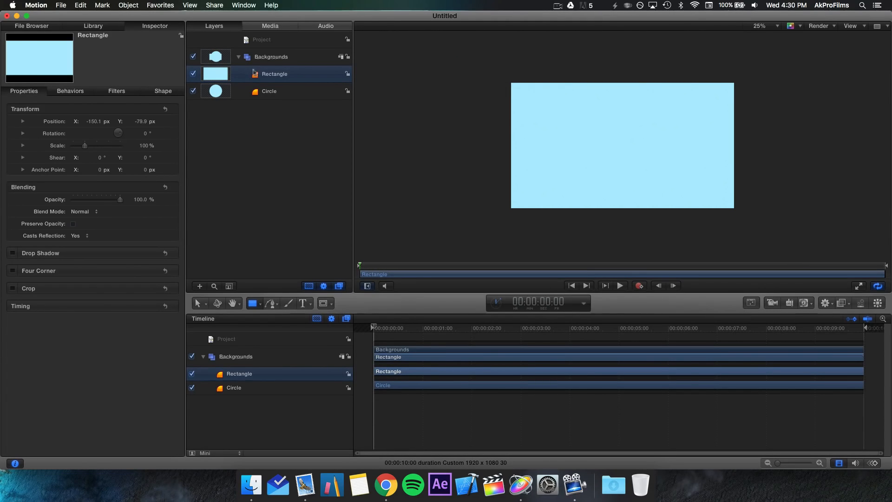
{"action": "left_click", "coordinate": [156, 91]}
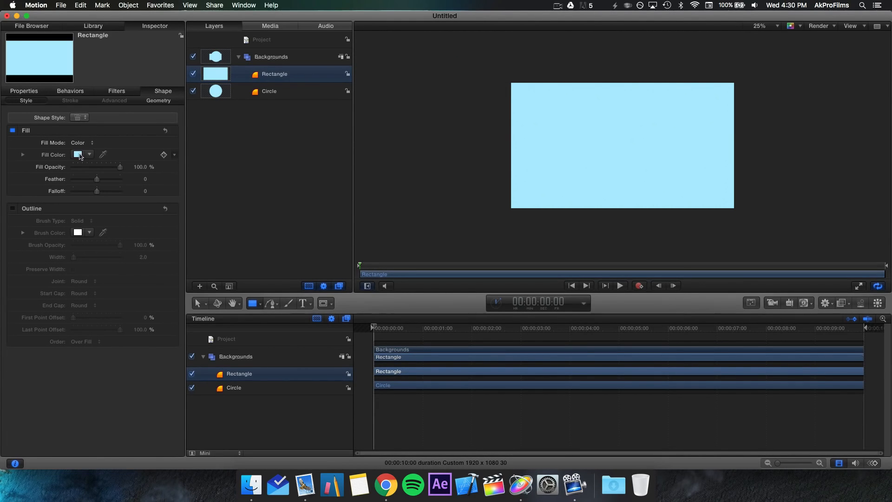
{"action": "left_click", "coordinate": [78, 155]}
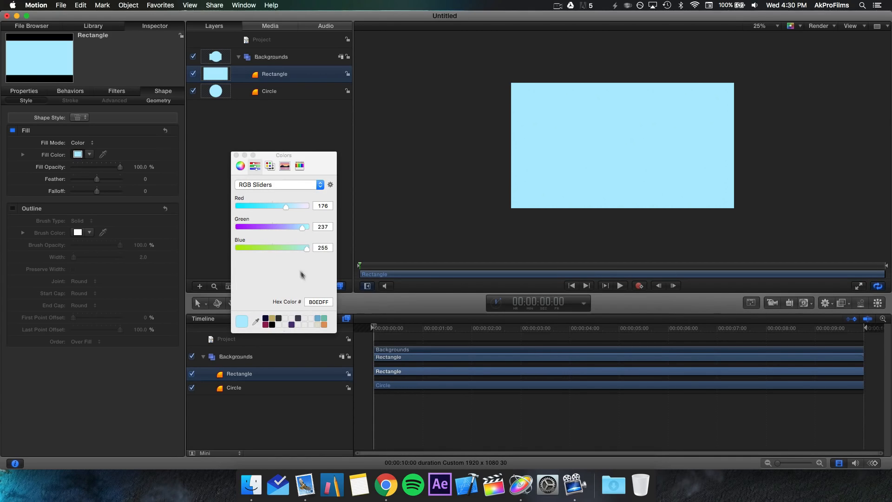
{"action": "left_click", "coordinate": [252, 170]}
{"action": "left_click", "coordinate": [267, 186]}
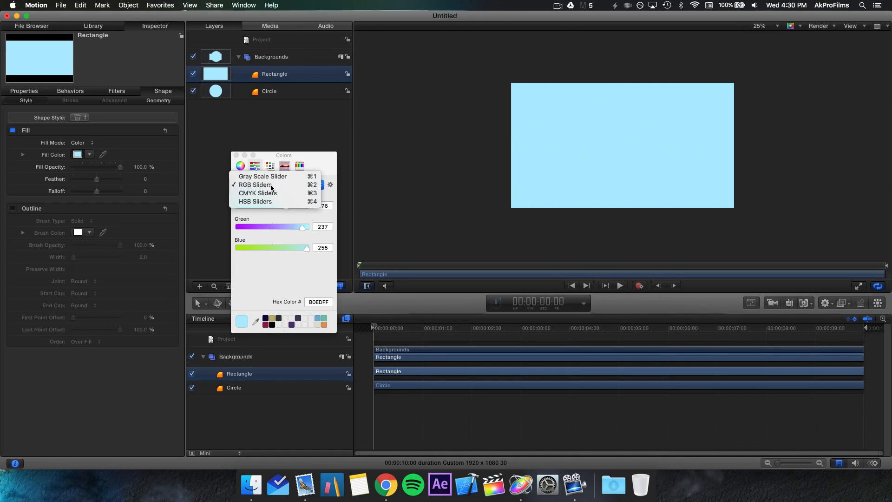
{"action": "left_click", "coordinate": [269, 186]}
{"action": "left_click", "coordinate": [328, 301]}
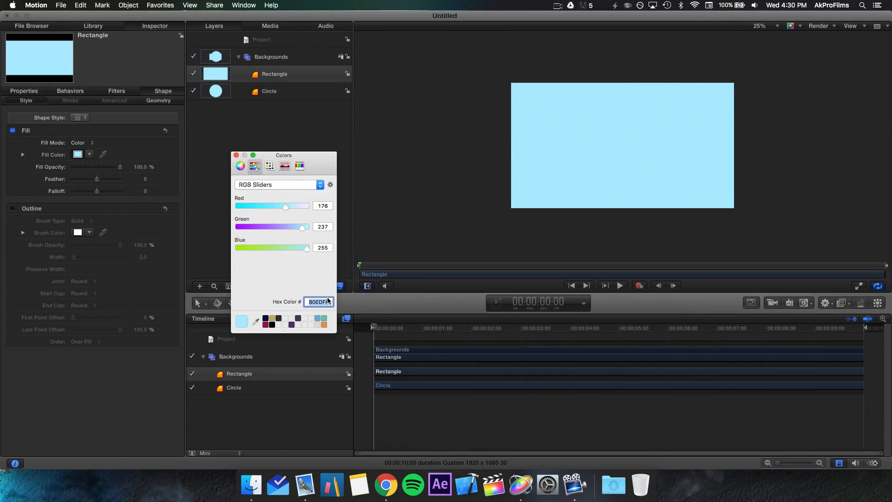
{"action": "key", "text": "super+v"}
{"action": "key", "text": "Return"}
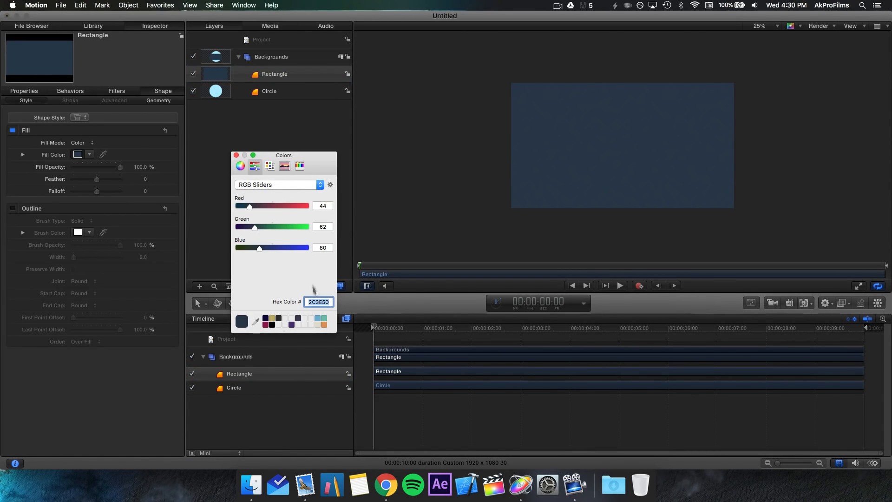
{"action": "left_click", "coordinate": [236, 155]}
{"action": "left_click", "coordinate": [244, 144]}
- Try a 45° rotation on the rectangle, then reduce its rotation to about 32.2°
{"action": "left_click", "coordinate": [256, 80]}
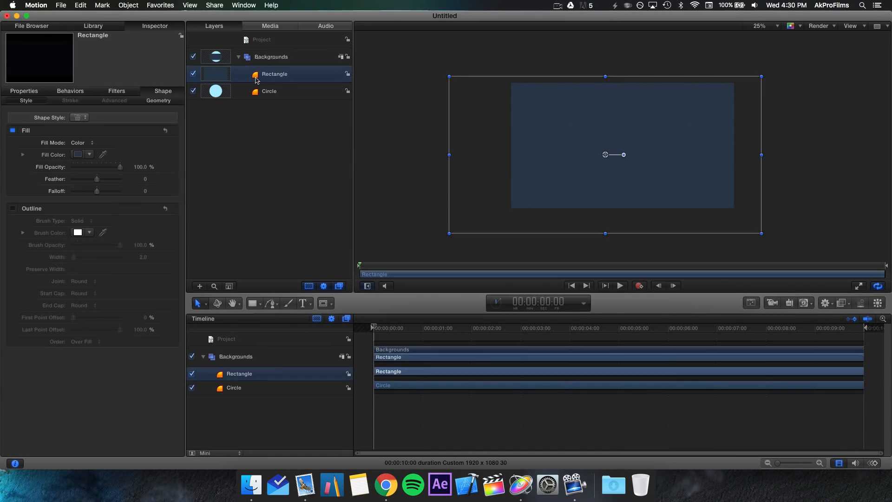
{"action": "left_click", "coordinate": [23, 90]}
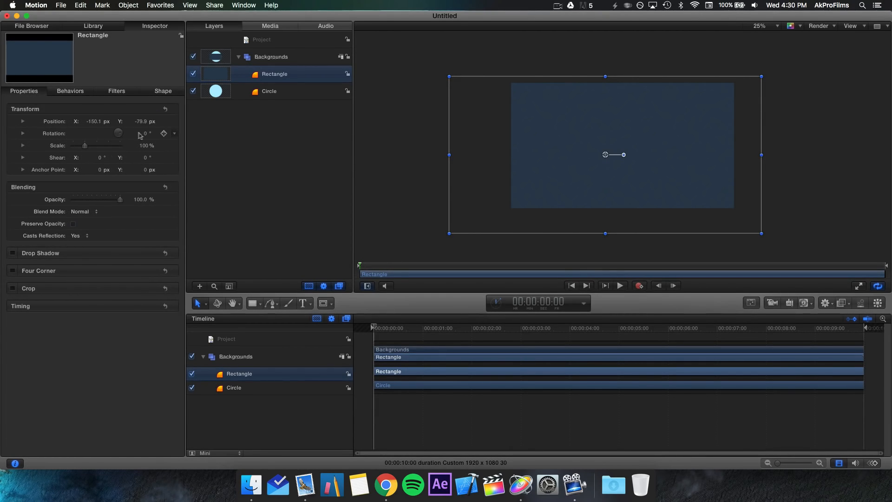
{"action": "mouse_move", "coordinate": [145, 136]}
{"action": "left_mouse_down"}
{"action": "mouse_move", "coordinate": [173, 137]}
{"action": "mouse_move", "coordinate": [146, 137]}
{"action": "left_mouse_up"}
{"action": "type", "text": "45"}
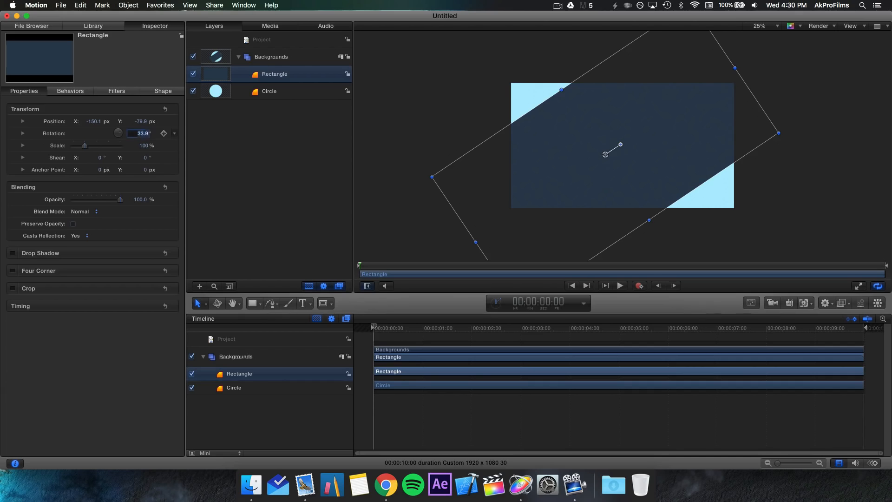
{"action": "key", "text": "Return"}
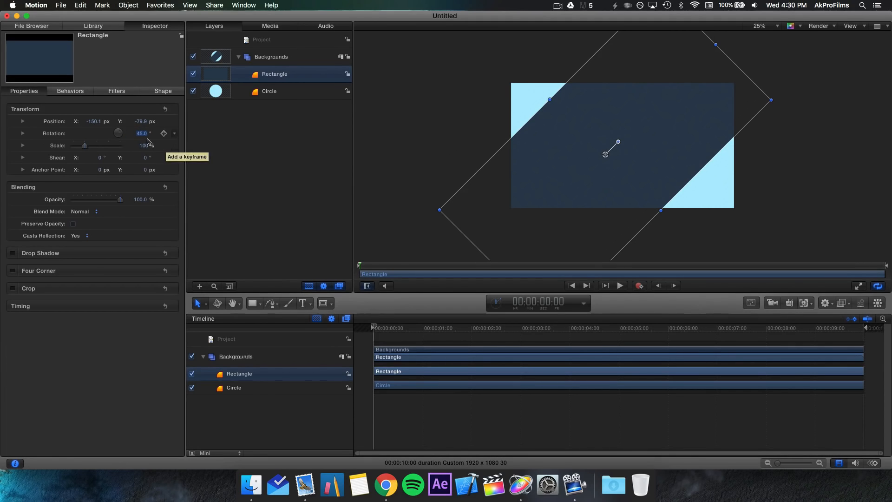
{"action": "left_click_drag", "start_coordinate": [145, 139], "coordinate": [136, 139]}
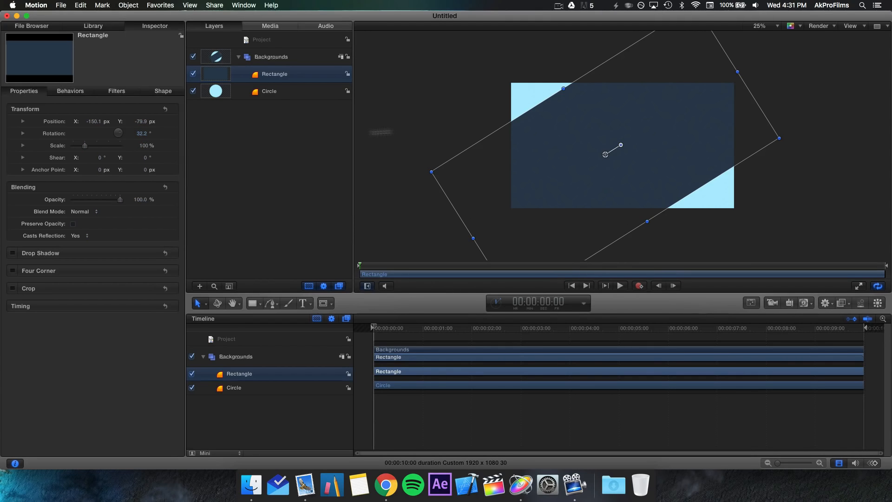
- Scale the tilted rectangle to about 166% and move it down and right until it is completely outside the frame
{"action": "left_click_drag", "start_coordinate": [85, 145], "coordinate": [93, 148]}
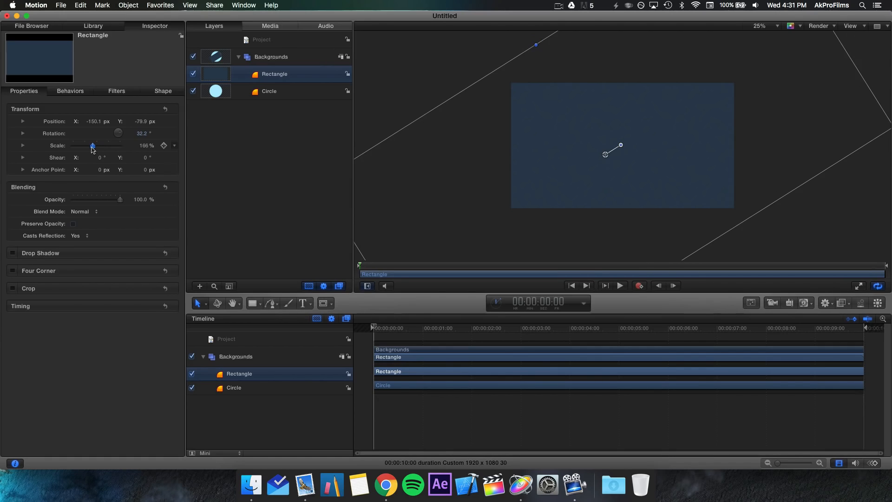
{"action": "left_click", "coordinate": [423, 91]}
{"action": "left_click_drag", "start_coordinate": [479, 159], "coordinate": [682, 325]}
{"action": "left_click", "coordinate": [393, 164]}
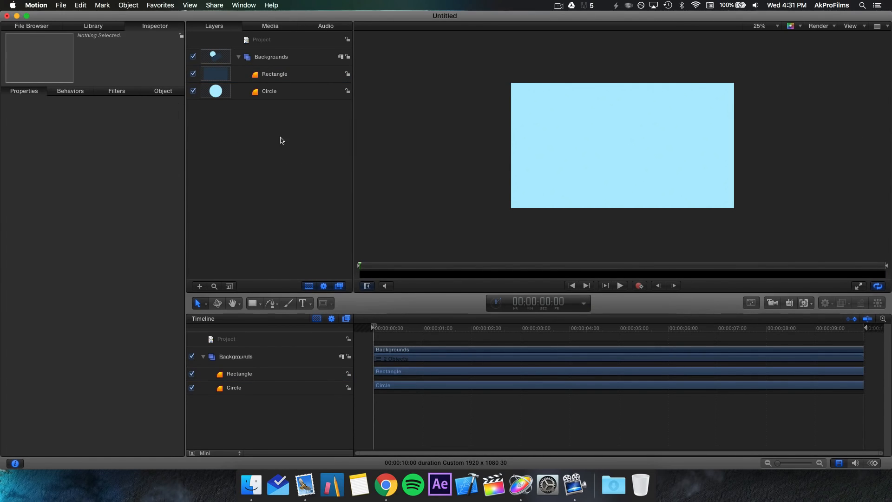
- Collapse the Backgrounds group and import the laptop, wrench and smart watch PNG icons from the desktop into the project as a new group
{"action": "left_click", "coordinate": [239, 57]}
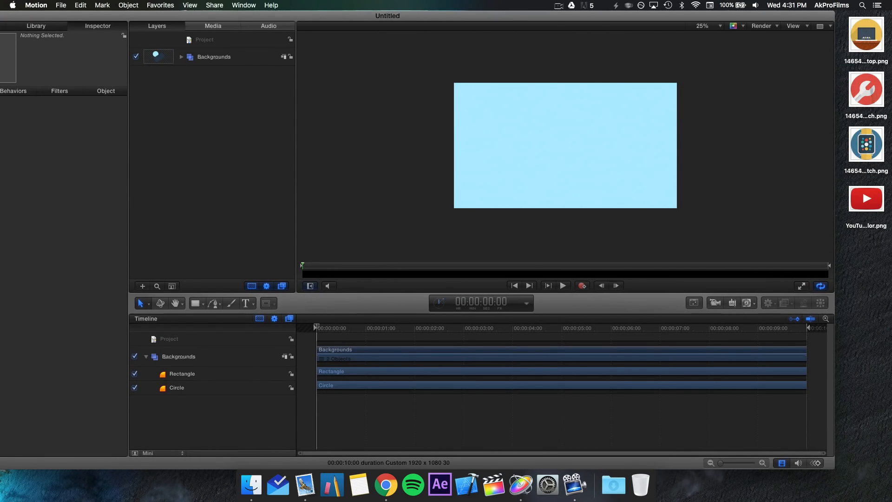
{"action": "left_click", "coordinate": [876, 128]}
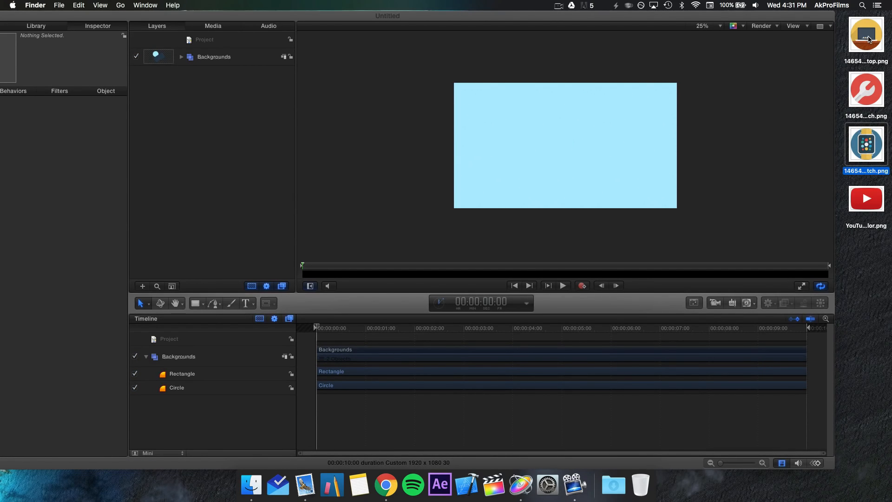
{"action": "left_click", "coordinate": [871, 36], "text": "super"}
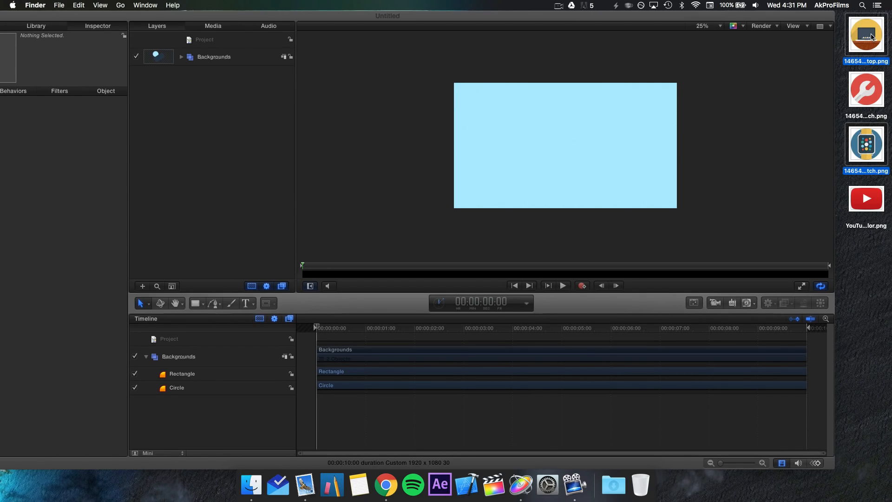
{"action": "left_click", "coordinate": [868, 83], "text": "super"}
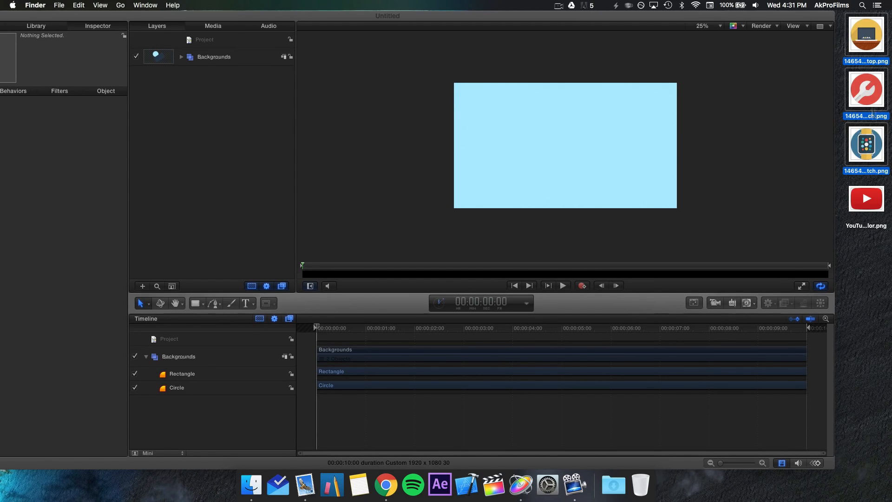
{"action": "left_click_drag", "start_coordinate": [868, 84], "coordinate": [221, 193]}
{"action": "left_click", "coordinate": [221, 194]}
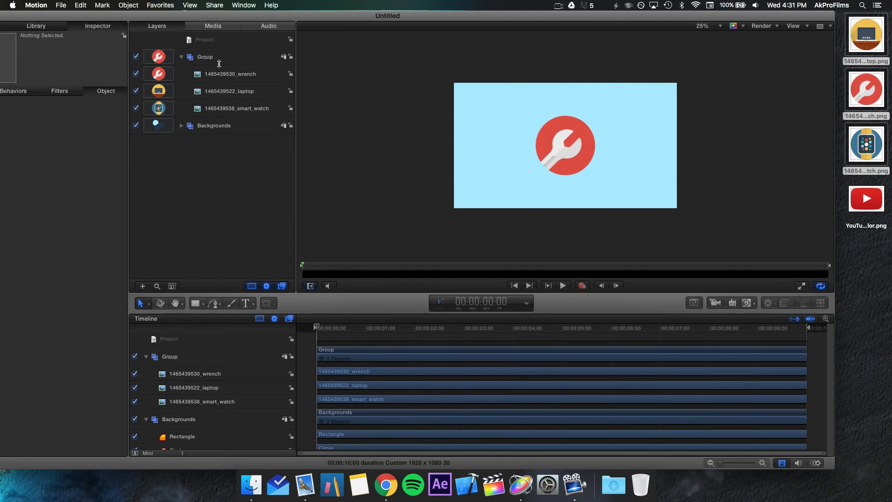
- Rename the group containing the imported icons as Logos
{"action": "left_click", "coordinate": [221, 63]}
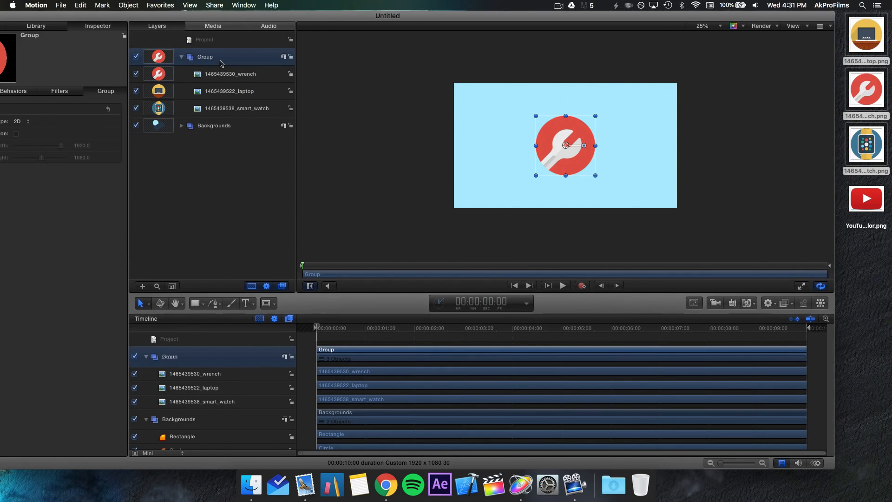
{"action": "double_click", "coordinate": [221, 61]}
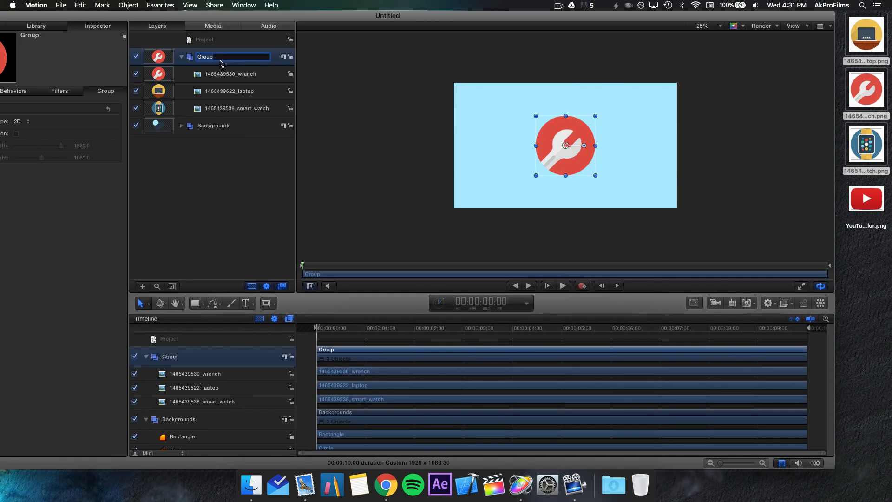
{"action": "type", "text": "Logos"}
{"action": "key", "text": "Return"}
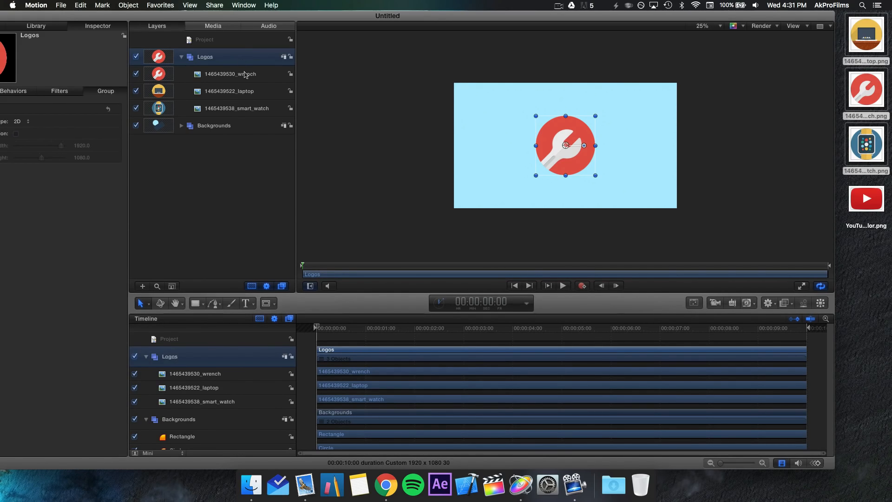
- Remove the numeric prefixes from the first two icon layers so they are named wrench and laptop
{"action": "left_click", "coordinate": [245, 75]}
{"action": "left_click", "coordinate": [245, 75]}
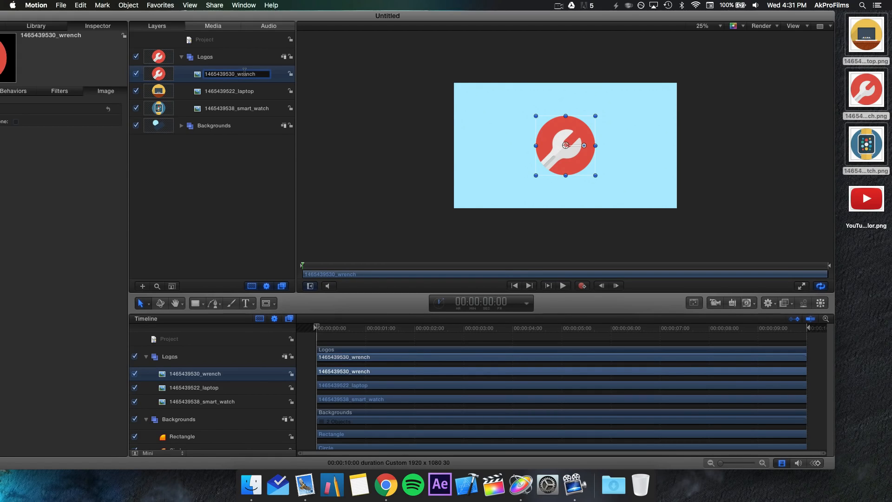
{"action": "left_click_drag", "start_coordinate": [237, 75], "coordinate": [128, 78]}
{"action": "key", "text": "BackSpace"}
{"action": "left_click", "coordinate": [220, 95]}
{"action": "left_click", "coordinate": [218, 93]}
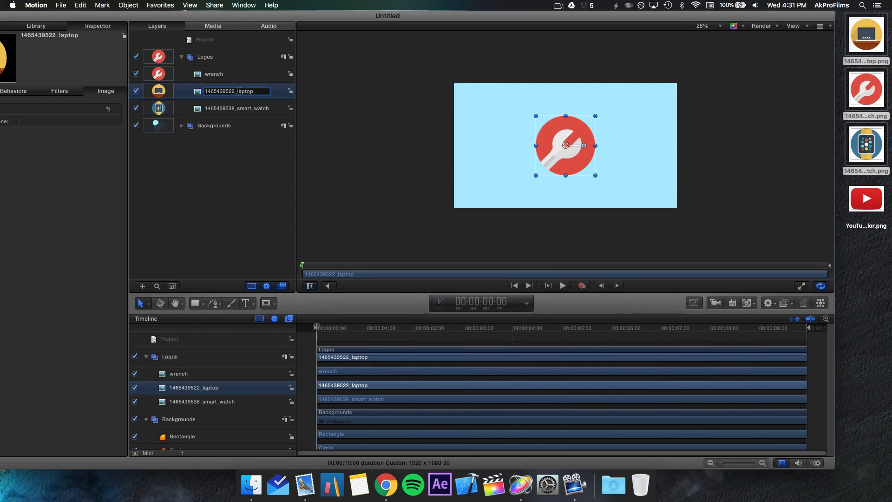
{"action": "left_click_drag", "start_coordinate": [237, 91], "coordinate": [122, 94]}
{"action": "key", "text": "BackSpace"}
- Rename the watch icon layer as smart_watch by removing its numeric prefix
{"action": "left_click", "coordinate": [220, 112]}
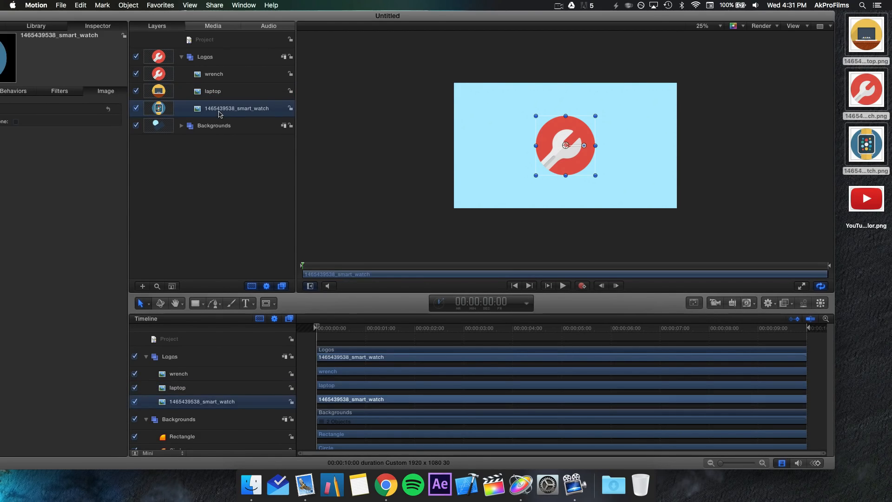
{"action": "left_click", "coordinate": [219, 112]}
{"action": "left_click_drag", "start_coordinate": [238, 112], "coordinate": [184, 112]}
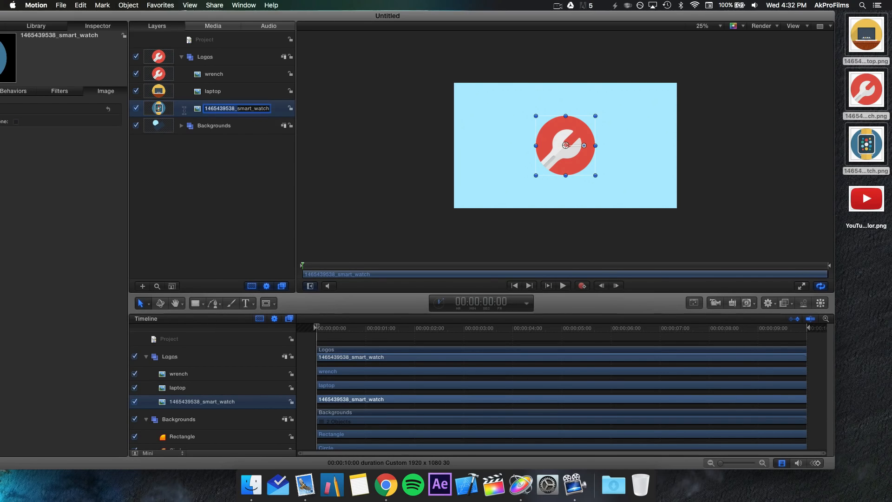
{"action": "key", "text": "BackSpace"}
{"action": "left_click", "coordinate": [223, 160]}
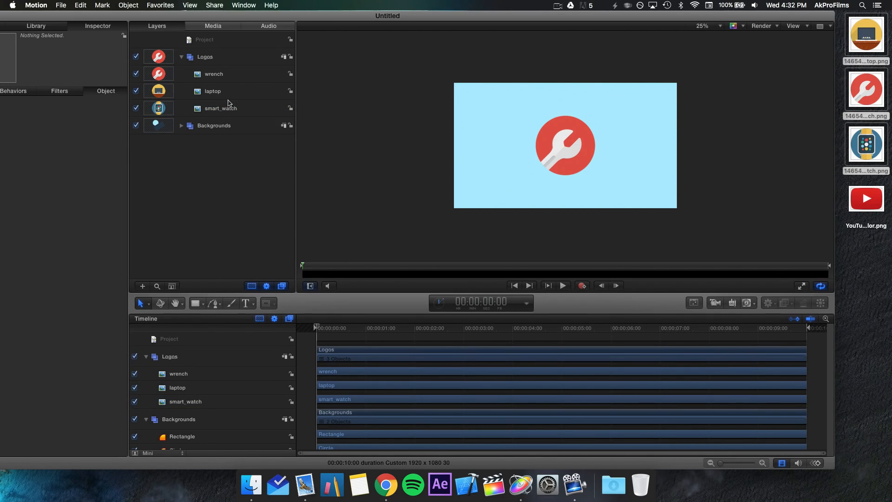
- Reorder the Logos group so the laptop layer sits above the wrench layer, then clear the selection
{"action": "left_click", "coordinate": [221, 92]}
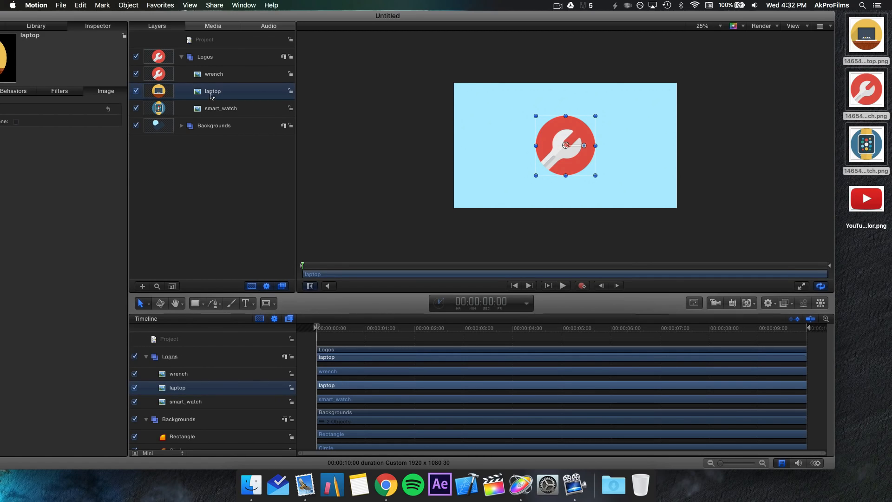
{"action": "left_click_drag", "start_coordinate": [211, 95], "coordinate": [200, 78]}
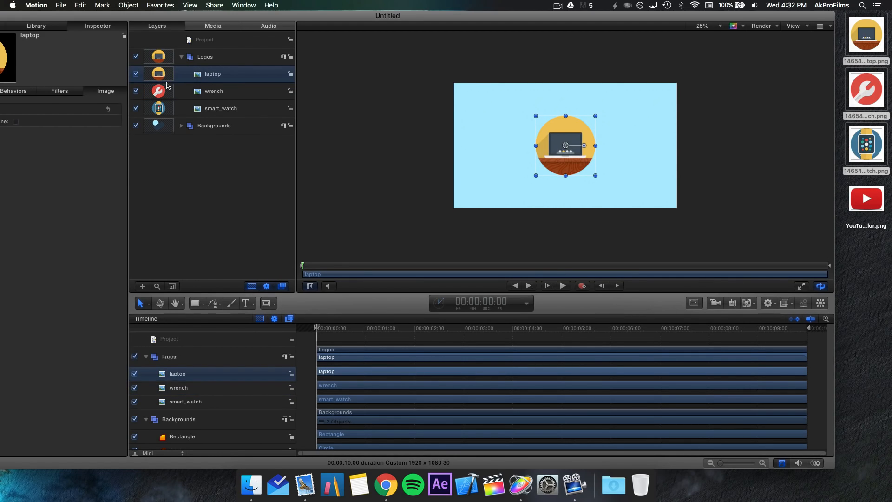
{"action": "left_click", "coordinate": [203, 93]}
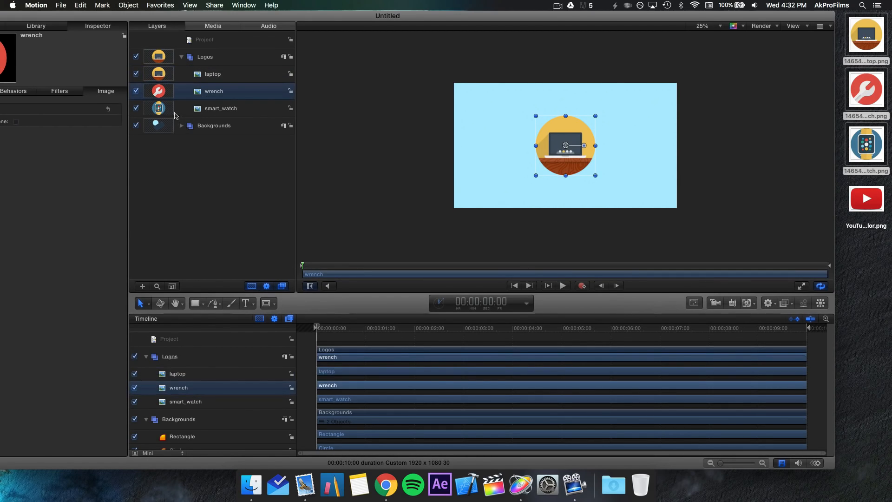
{"action": "left_click", "coordinate": [165, 113]}
{"action": "left_click", "coordinate": [235, 223]}
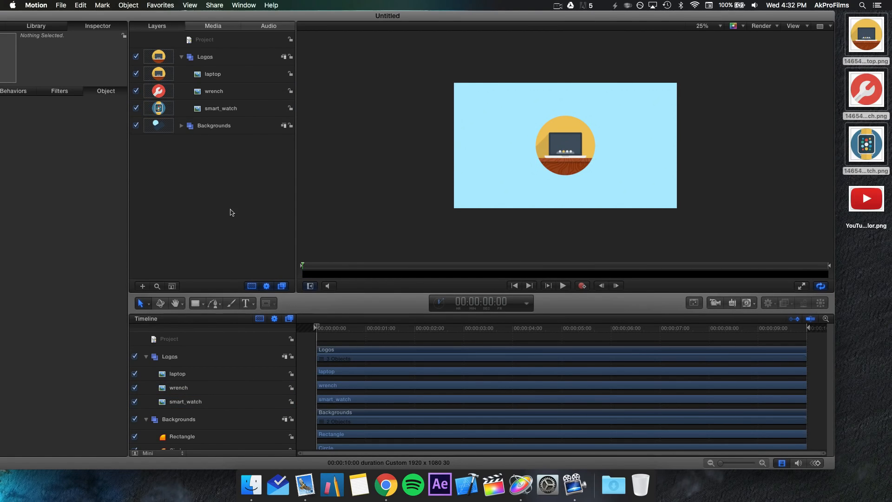
- Switch to Chrome and copy the Royal Blue swatch's hex code 4183D7 from the blue palette
{"action": "left_click", "coordinate": [384, 491]}
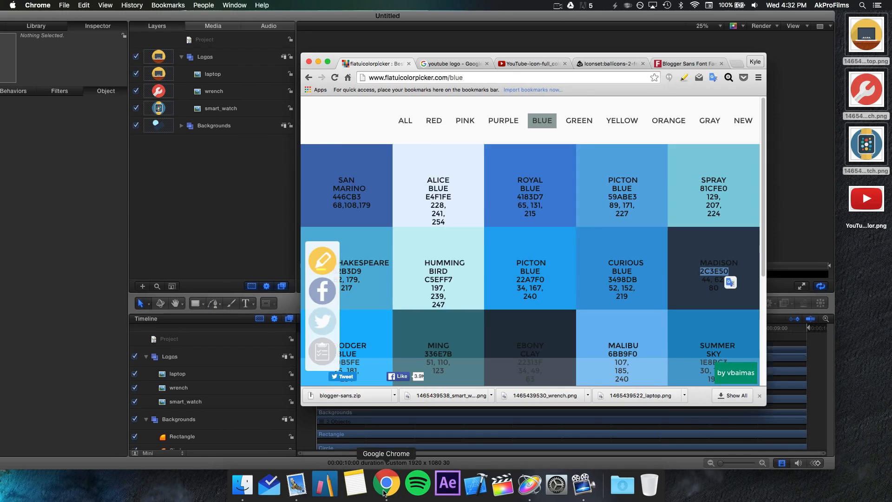
{"action": "left_click", "coordinate": [256, 190]}
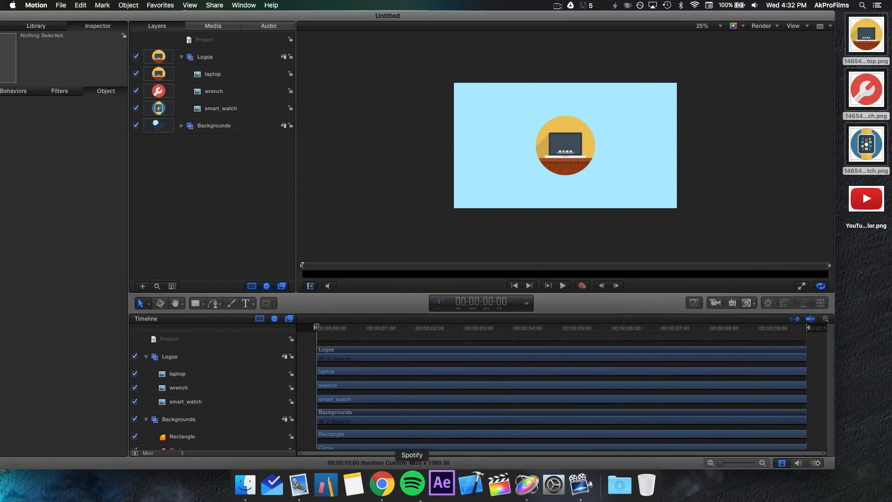
{"action": "left_click", "coordinate": [382, 484]}
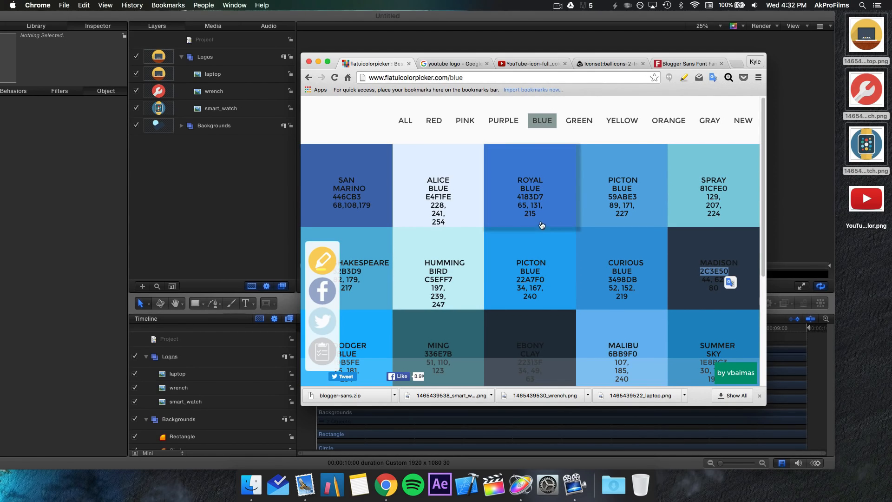
{"action": "double_click", "coordinate": [532, 197]}
{"action": "key", "text": "super+c"}
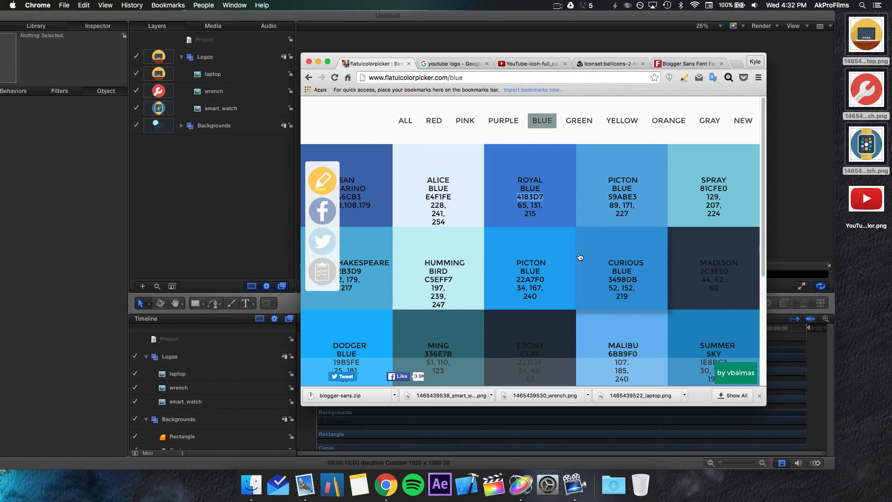
- Return to Motion, expand the Backgrounds group, and set the circle's fill colour to hex 4183D7
{"action": "left_click", "coordinate": [193, 139]}
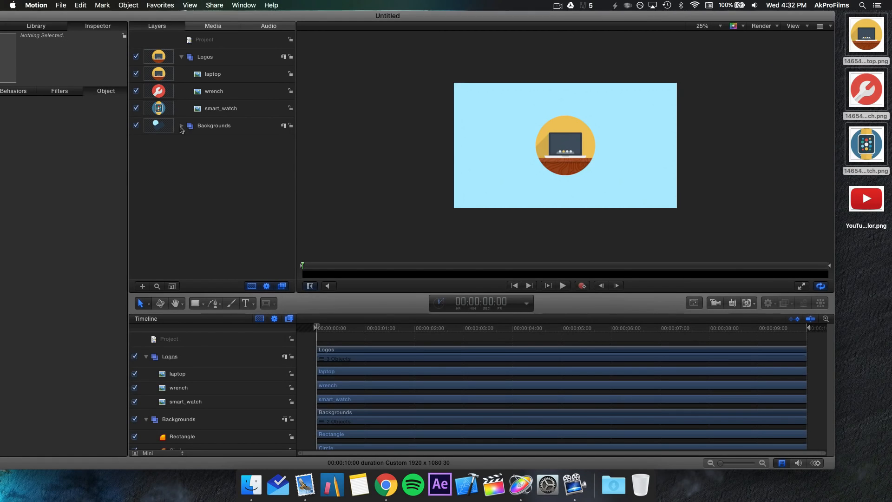
{"action": "left_click", "coordinate": [181, 126]}
{"action": "left_click", "coordinate": [187, 160]}
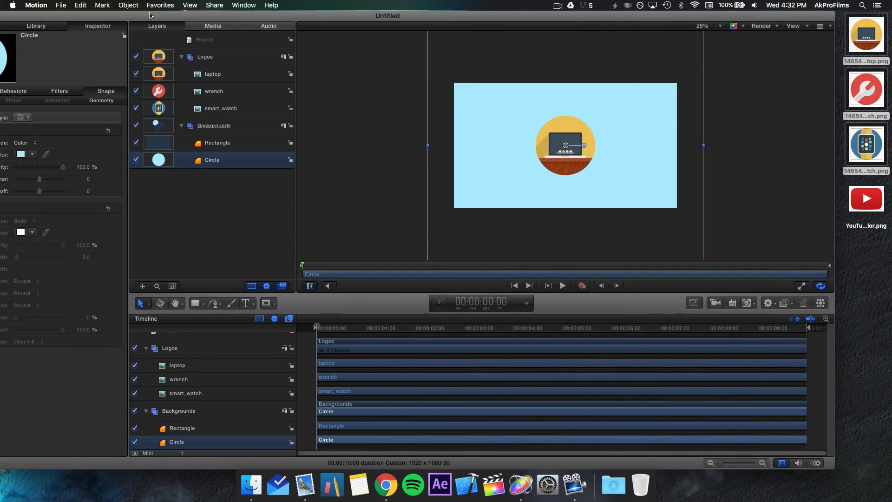
{"action": "left_click_drag", "start_coordinate": [150, 15], "coordinate": [309, 15]}
{"action": "left_click", "coordinate": [180, 154]}
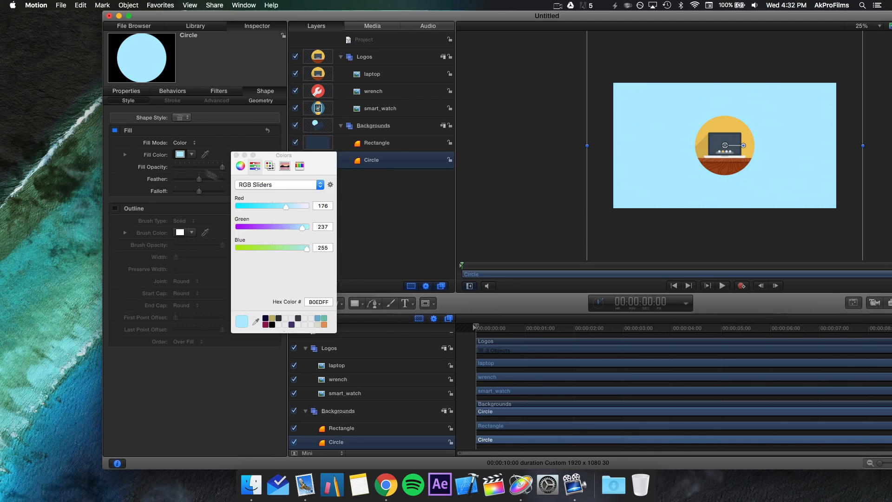
{"action": "left_click", "coordinate": [310, 302]}
{"action": "key", "text": "super+a"}
{"action": "key", "text": "super+v"}
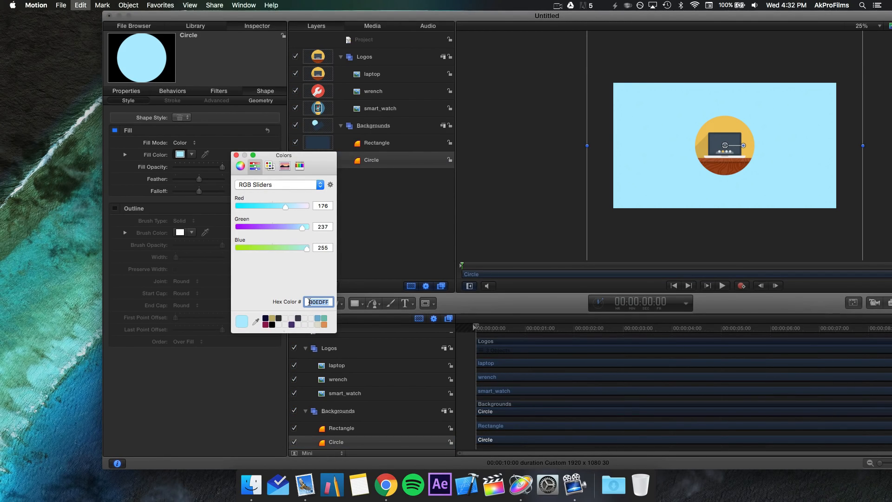
{"action": "key", "text": "Return"}
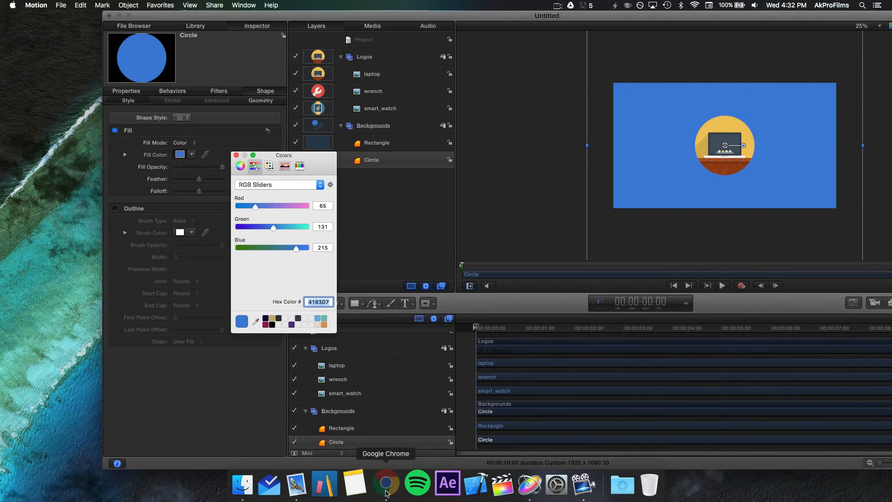
- Switch to Chrome, browse the blue palette for another shade, and copy the Picton Blue swatch's hex code 22A7F0
{"action": "left_click", "coordinate": [386, 485]}
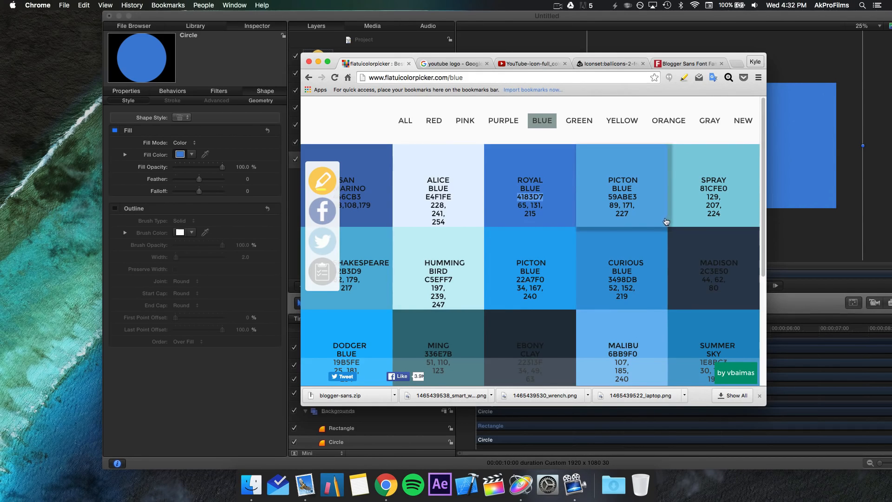
{"action": "scroll", "coordinate": [376, 283], "scroll_direction": "down", "scroll_amount": 3}
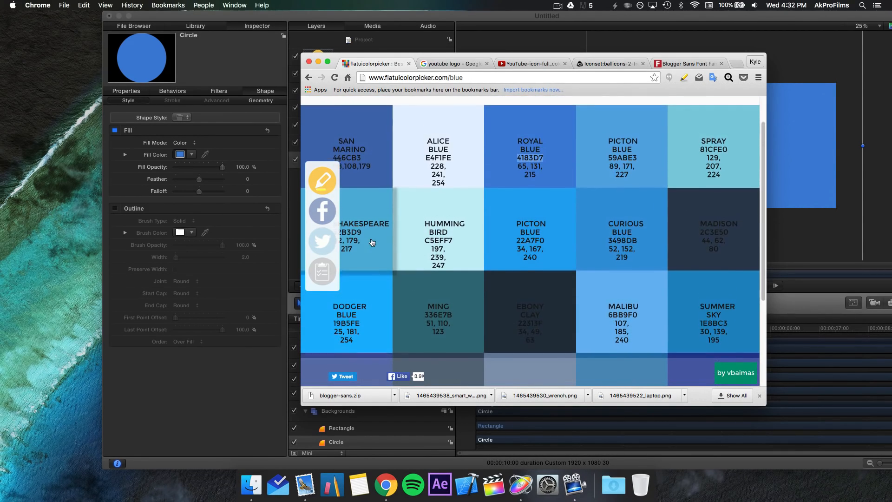
{"action": "scroll", "coordinate": [377, 214], "scroll_direction": "down", "scroll_amount": 3}
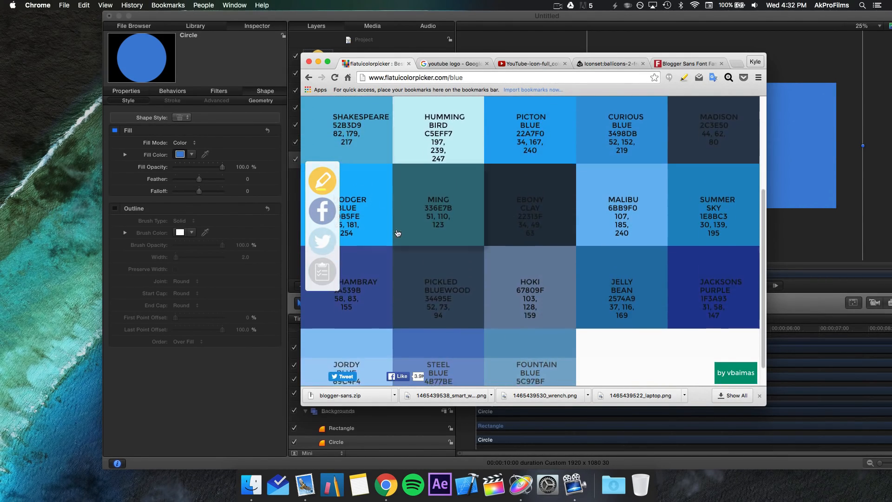
{"action": "scroll", "coordinate": [646, 153], "scroll_direction": "down", "scroll_amount": 1}
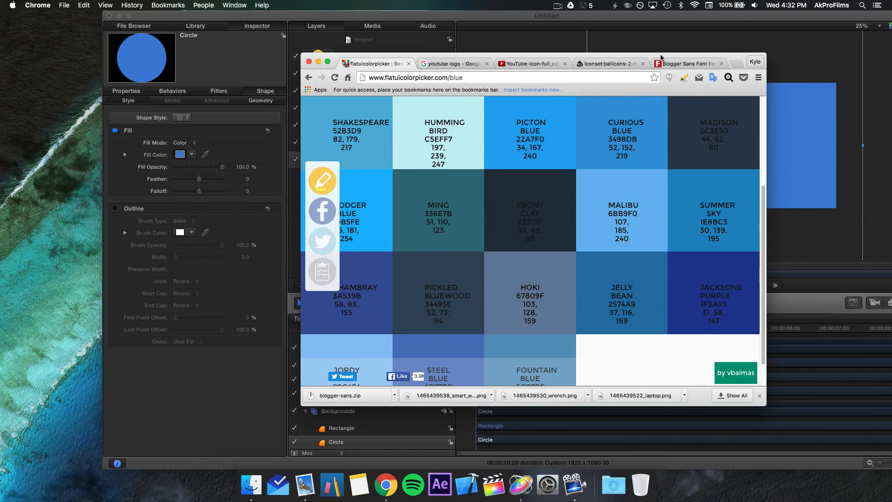
{"action": "left_click_drag", "start_coordinate": [662, 58], "coordinate": [576, 32]}
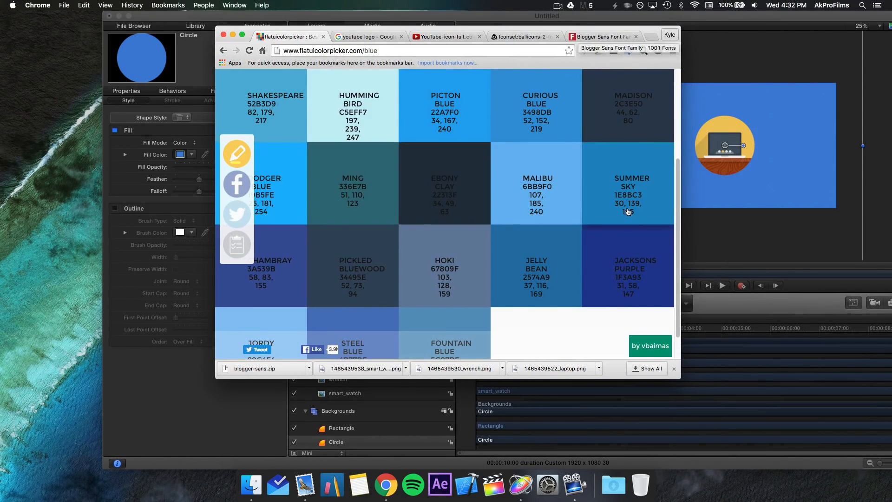
{"action": "scroll", "coordinate": [584, 252], "scroll_direction": "up", "scroll_amount": 1}
{"action": "scroll", "coordinate": [569, 246], "scroll_direction": "up", "scroll_amount": 4}
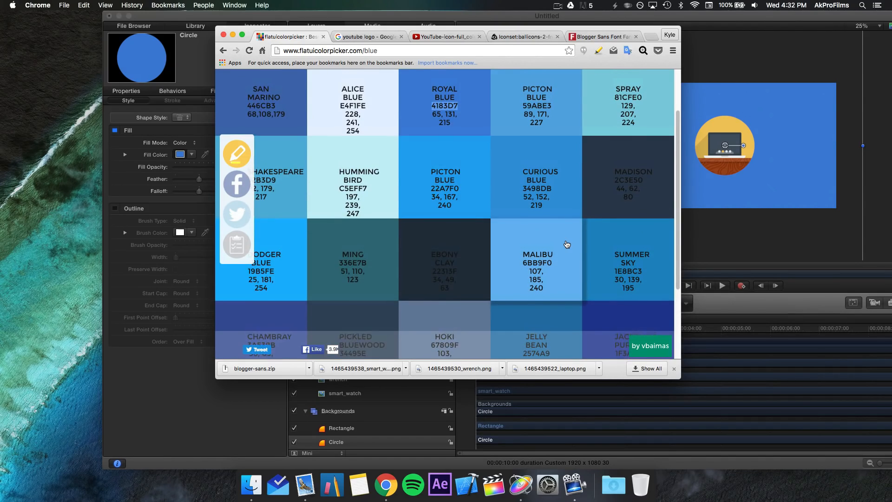
{"action": "scroll", "coordinate": [464, 173], "scroll_direction": "up", "scroll_amount": 1}
{"action": "scroll", "coordinate": [442, 169], "scroll_direction": "down", "scroll_amount": 1}
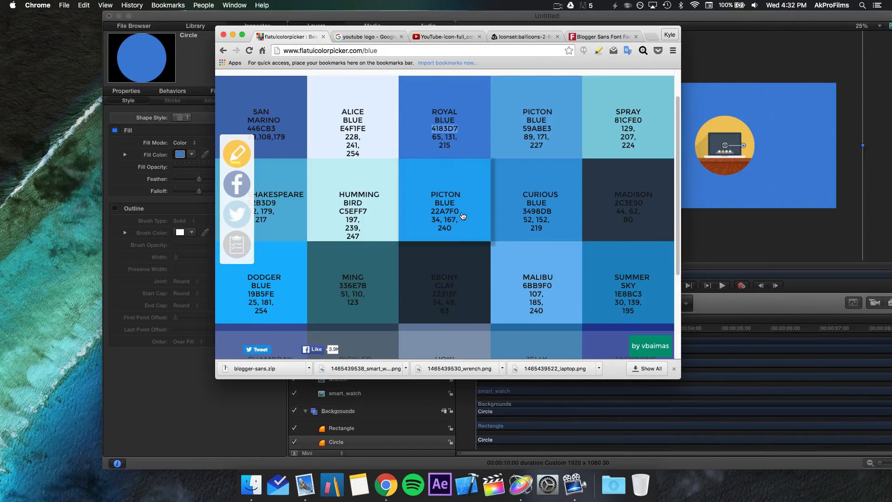
{"action": "left_click_drag", "start_coordinate": [463, 215], "coordinate": [429, 212]}
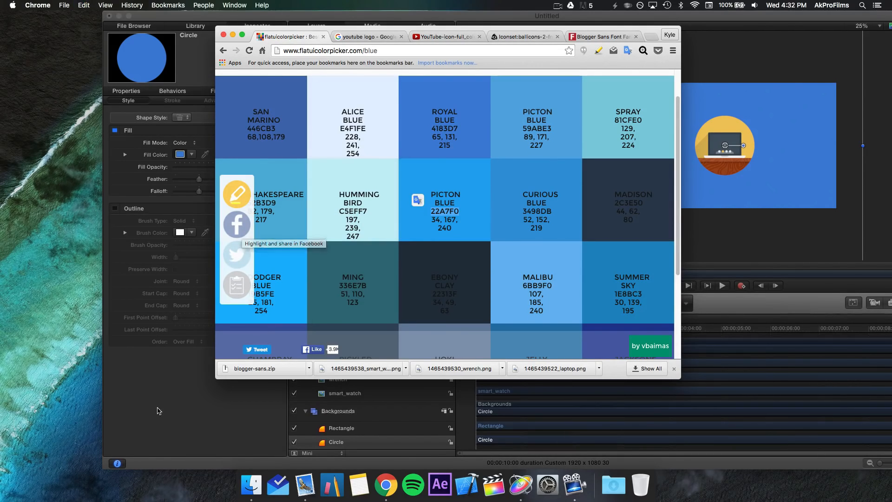
- Return to Motion and replace the circle's fill colour with hex 22A7F0
{"action": "left_click", "coordinate": [159, 411]}
{"action": "double_click", "coordinate": [319, 302]}
{"action": "key", "text": "super+v"}
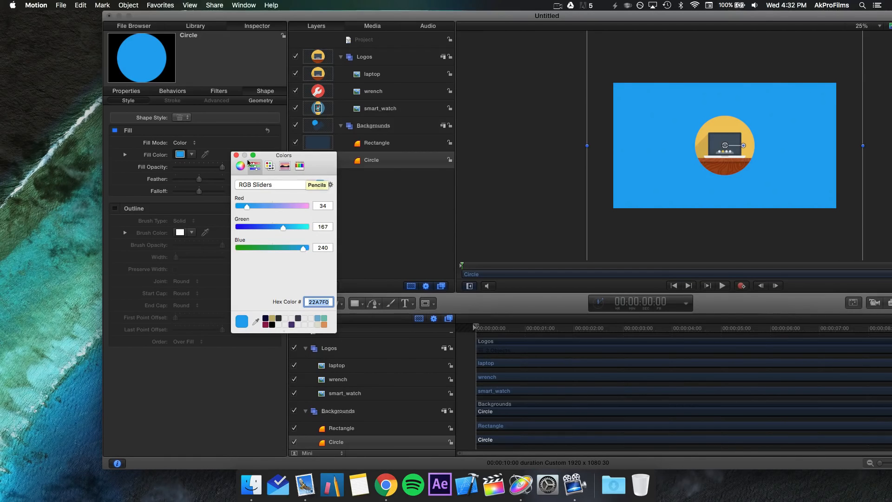
- Close the colour picker, restore the window's position, and fit the canvas view to the available space
{"action": "left_click", "coordinate": [236, 154]}
{"action": "left_click_drag", "start_coordinate": [267, 21], "coordinate": [168, 8]}
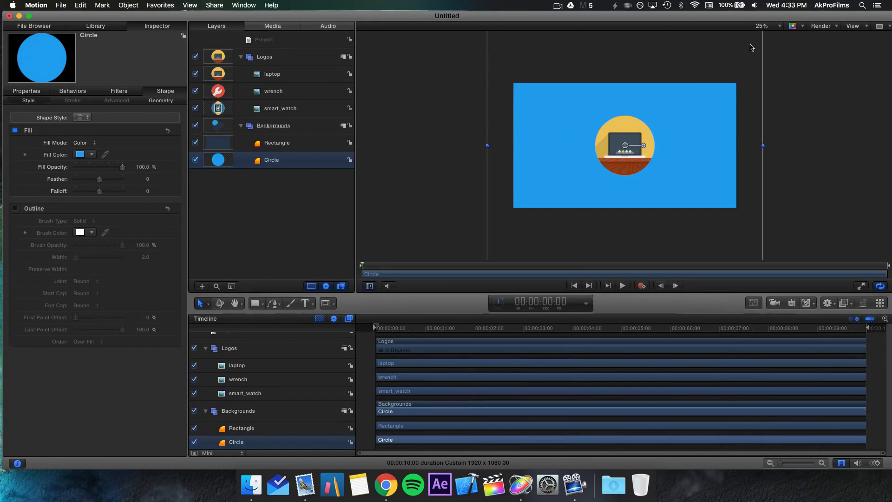
{"action": "left_click", "coordinate": [780, 28]}
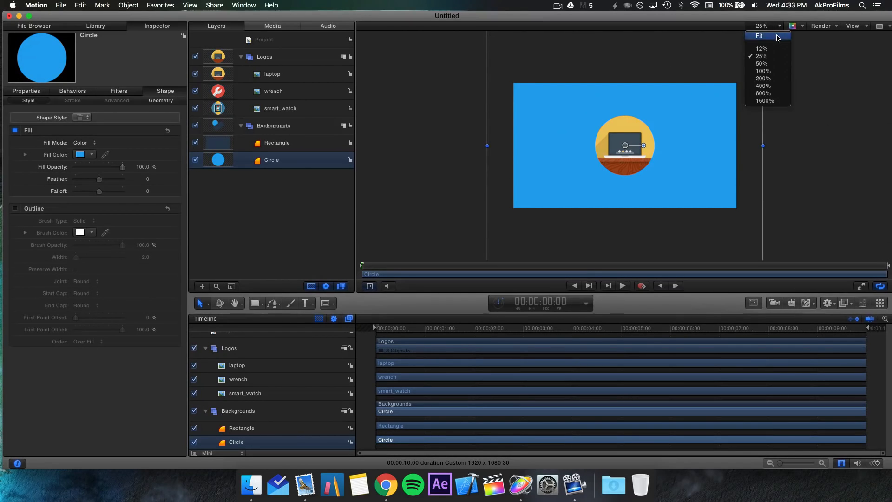
{"action": "left_click", "coordinate": [779, 36]}
{"action": "left_click", "coordinate": [282, 257]}
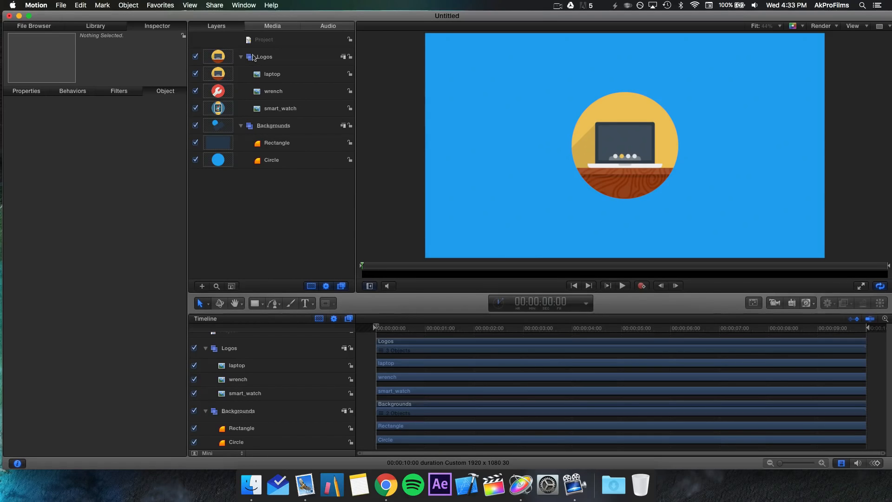
- Collapse the Logos group and turn off its visibility
{"action": "left_click", "coordinate": [263, 63]}
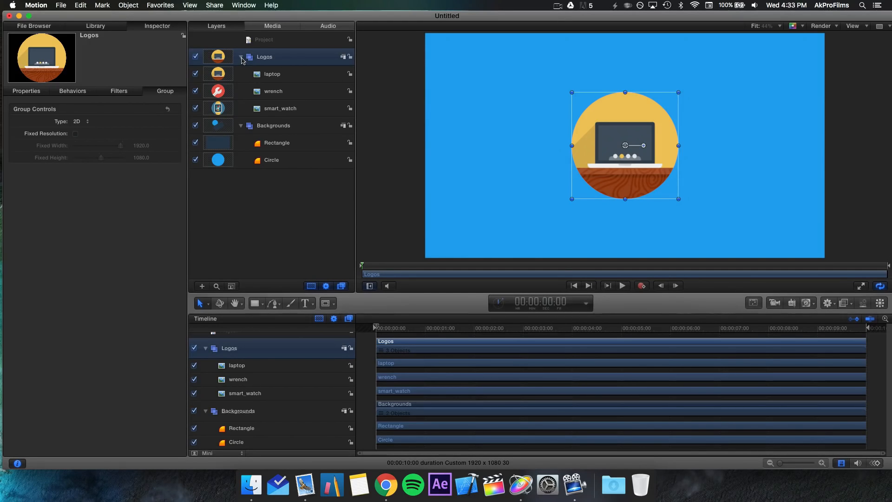
{"action": "left_click", "coordinate": [241, 58]}
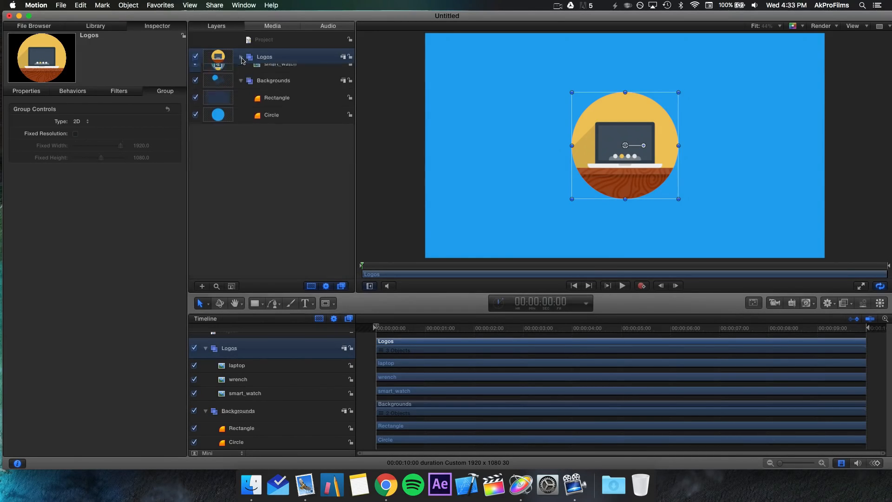
{"action": "left_click", "coordinate": [249, 166]}
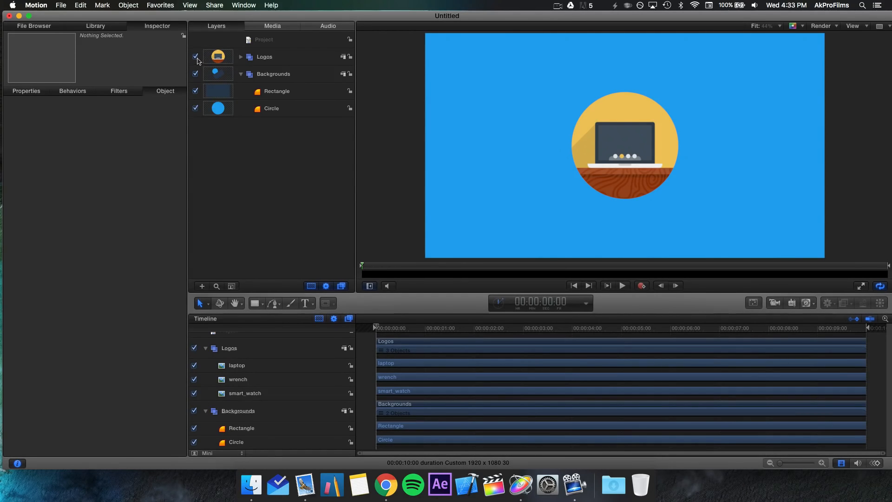
{"action": "left_click", "coordinate": [195, 56]}
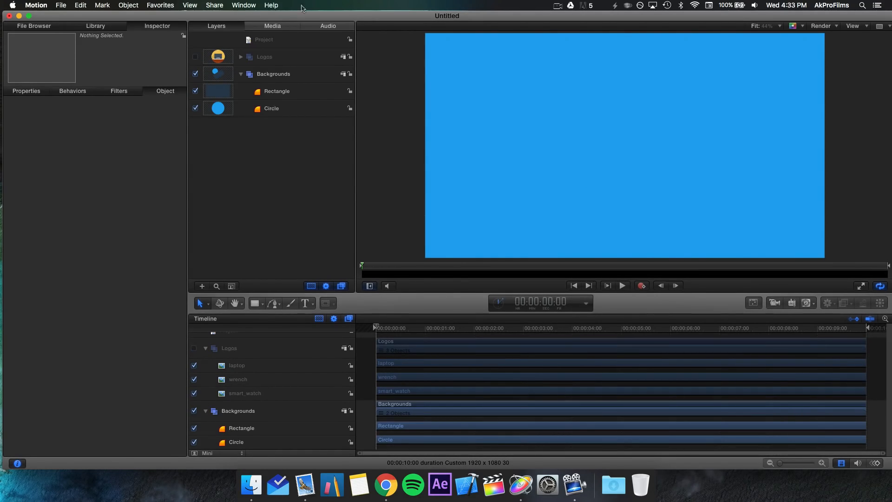
- Import the YouTube icon PNG from the desktop into the project's layers as a new group above Logos
{"action": "left_click_drag", "start_coordinate": [308, 17], "coordinate": [261, 16]}
{"action": "left_click_drag", "start_coordinate": [863, 199], "coordinate": [241, 193]}
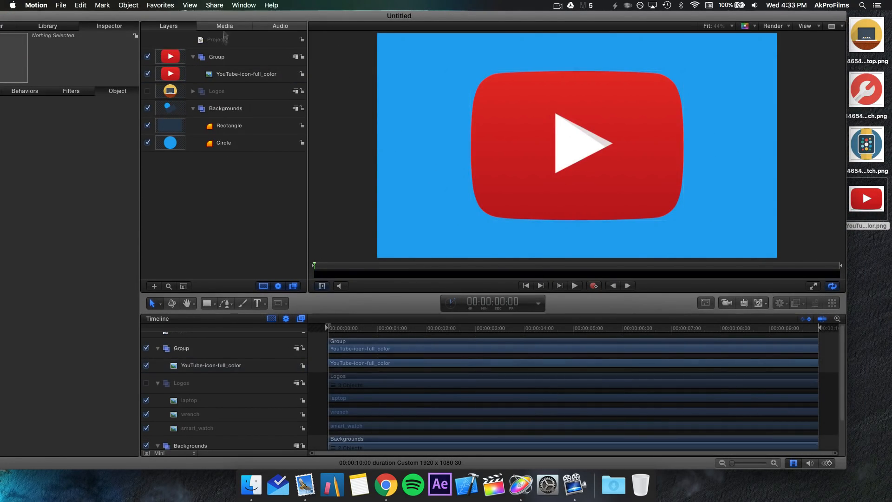
{"action": "left_click_drag", "start_coordinate": [240, 17], "coordinate": [302, 16]}
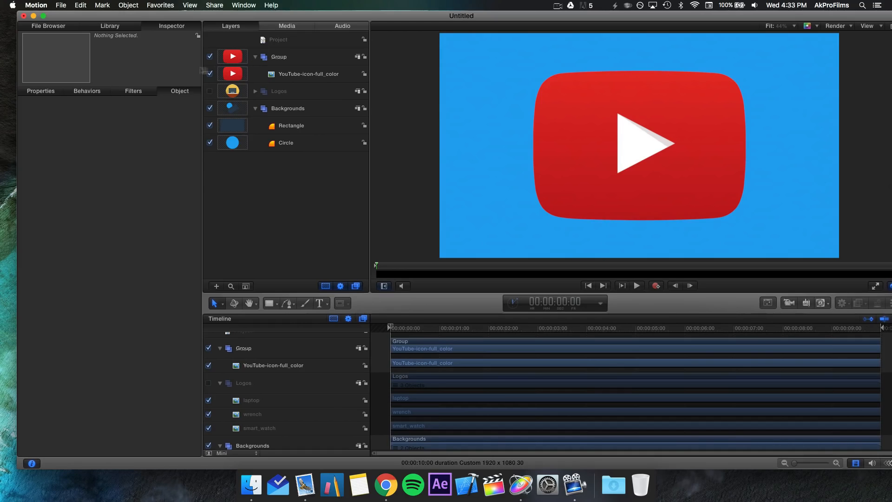
- Rename the new group containing the YouTube icon as End Text Elements
{"action": "left_click", "coordinate": [301, 61]}
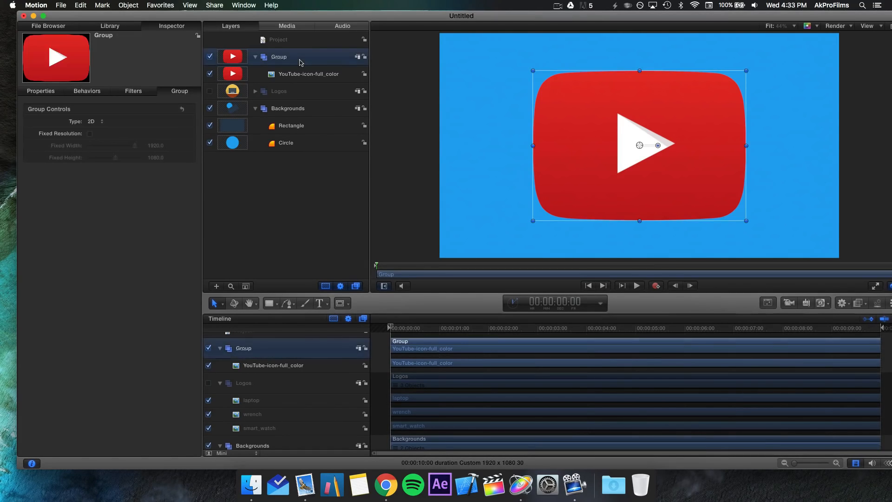
{"action": "double_click", "coordinate": [300, 59]}
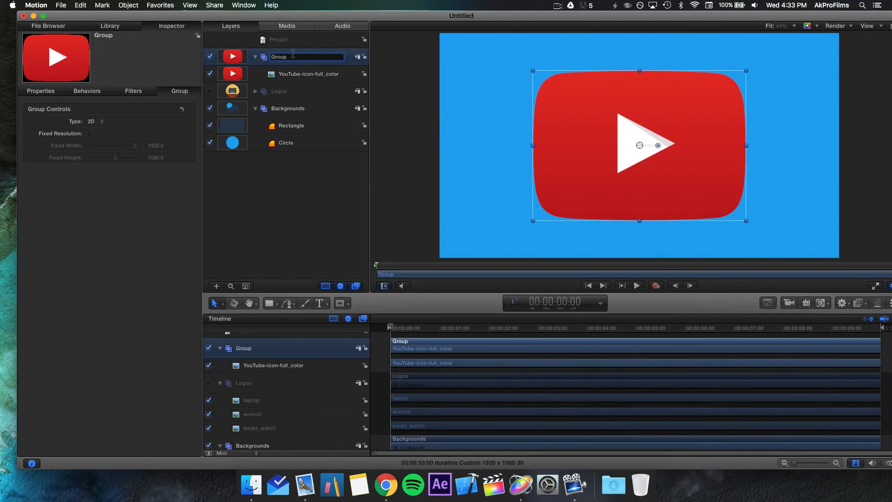
{"action": "left_click_drag", "start_coordinate": [293, 54], "coordinate": [273, 44]}
{"action": "key", "text": "Return"}
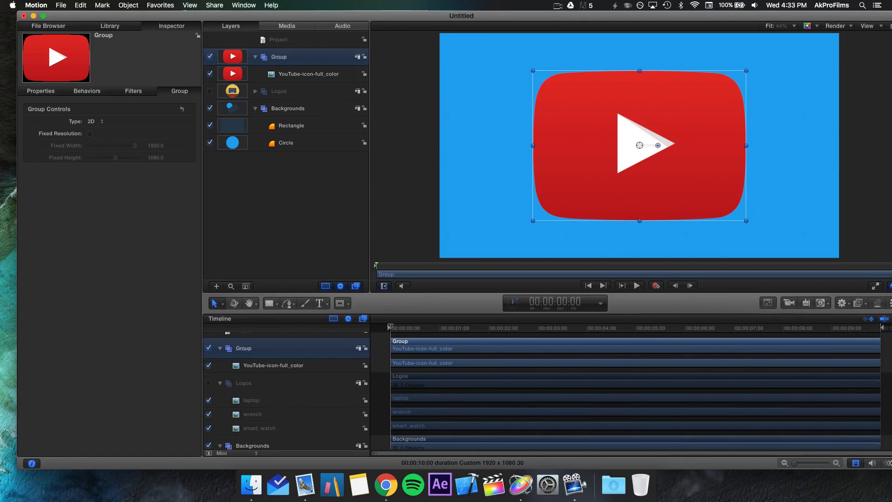
{"action": "key", "text": "Return"}
{"action": "key", "text": "super+a"}
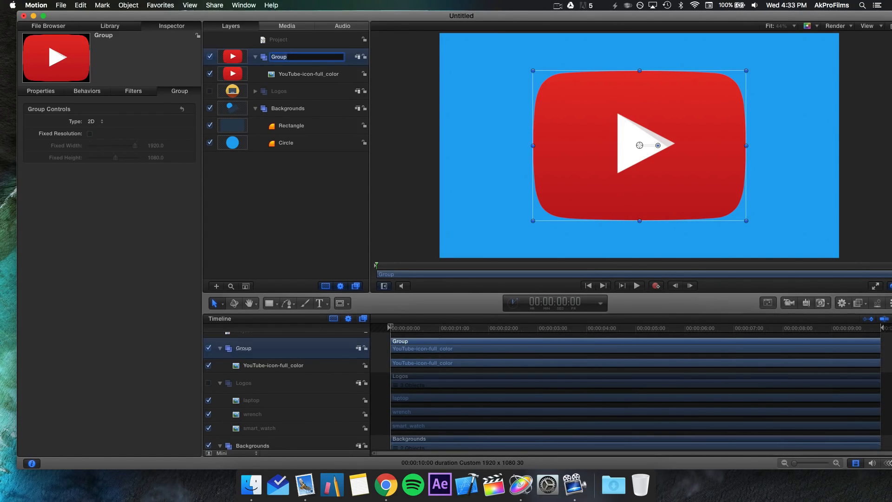
{"action": "type", "text": "End Text Elements"}
{"action": "key", "text": "Return"}
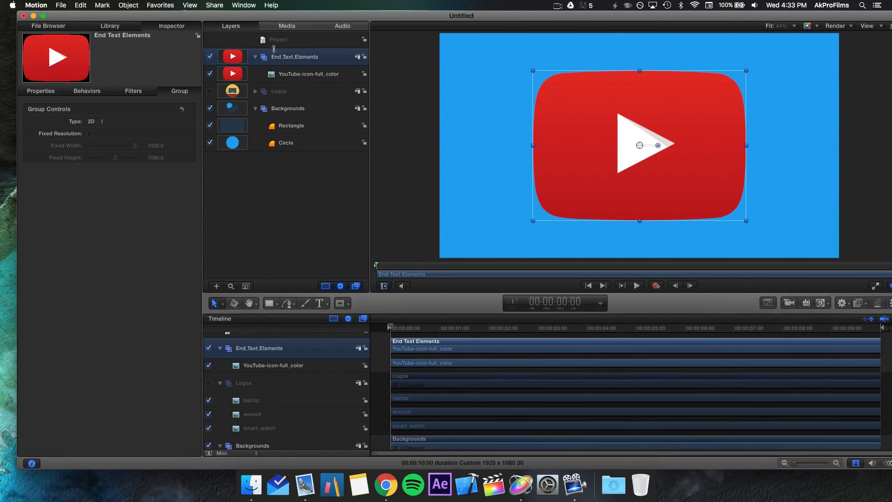
{"action": "left_click", "coordinate": [283, 191]}
- Rename the YouTube icon layer as youtubelogo
{"action": "left_click", "coordinate": [290, 79]}
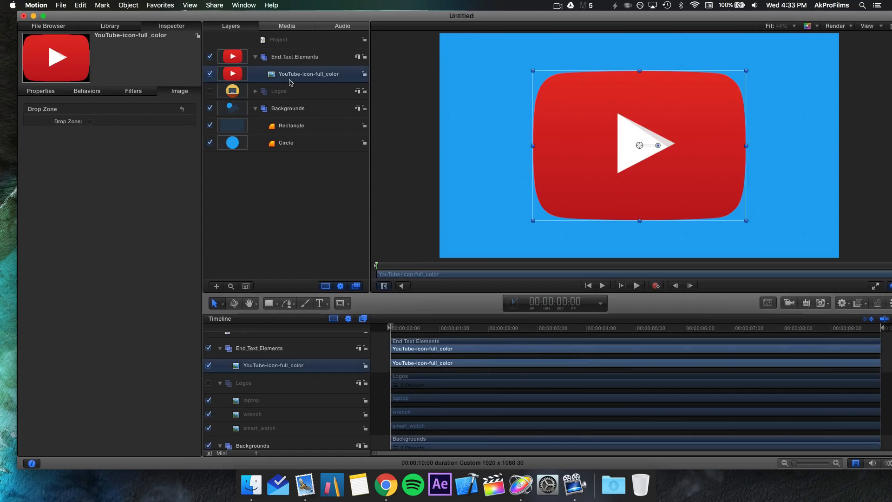
{"action": "double_click", "coordinate": [290, 80]}
{"action": "type", "text": "y"}
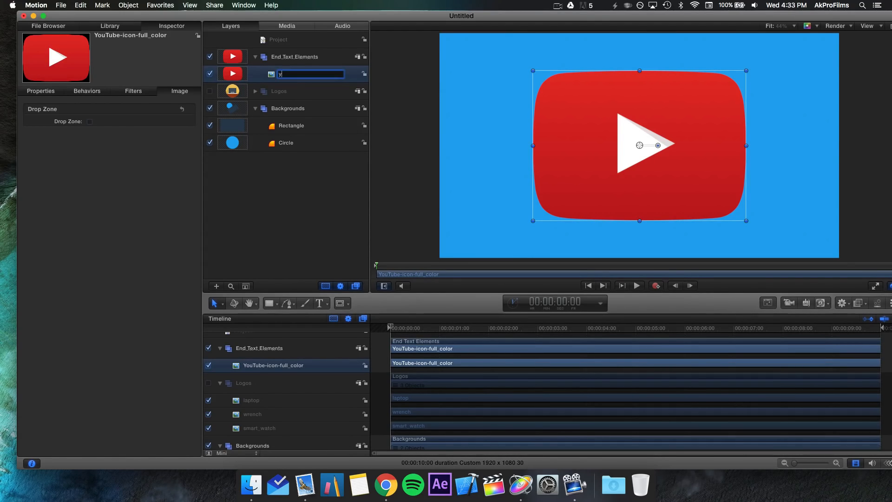
{"action": "type", "text": "outubelogo"}
{"action": "key", "text": "Return"}
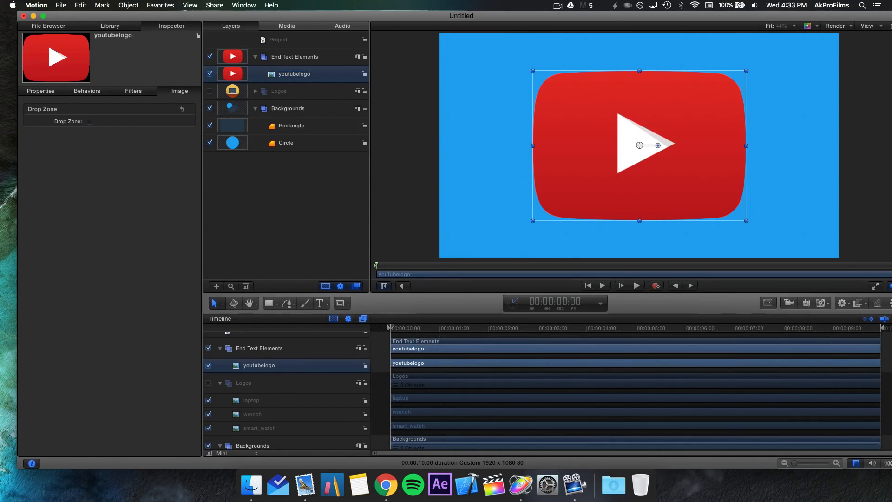
{"action": "left_click", "coordinate": [270, 193]}
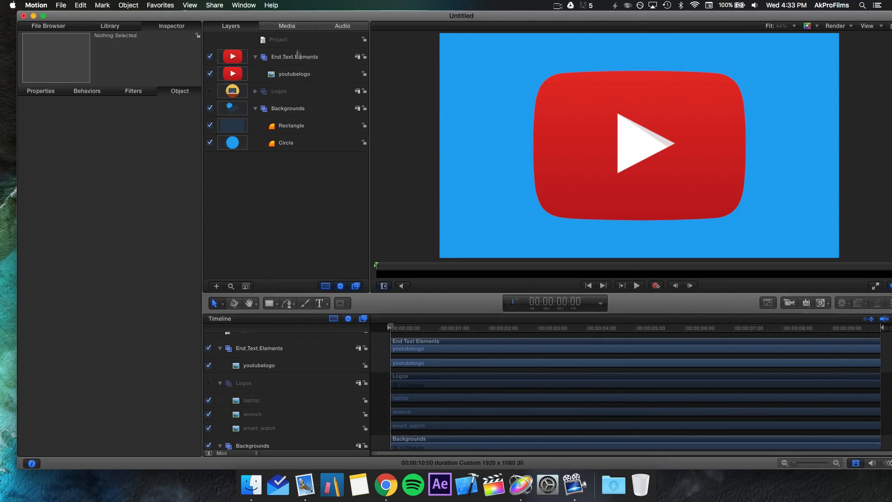
- Scale the youtubelogo image down to a small icon and place it slightly below the canvas centre
{"action": "left_click", "coordinate": [210, 143]}
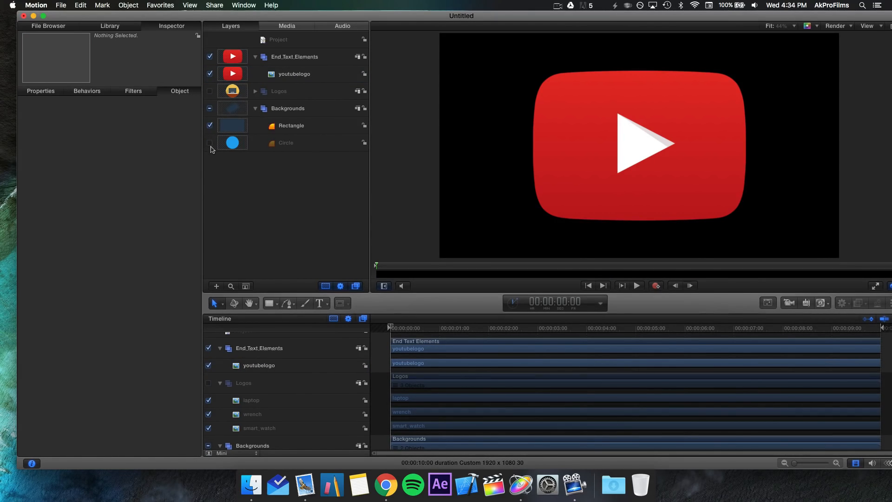
{"action": "left_click", "coordinate": [210, 143]}
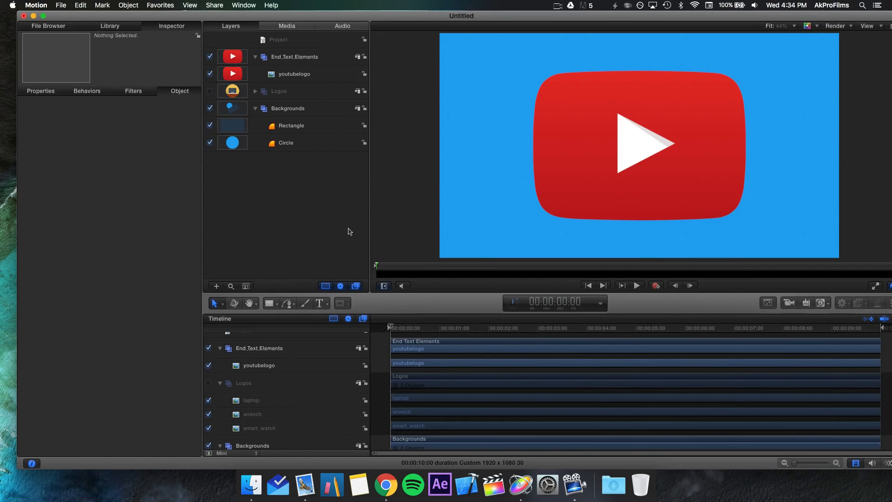
{"action": "left_click", "coordinate": [302, 85]}
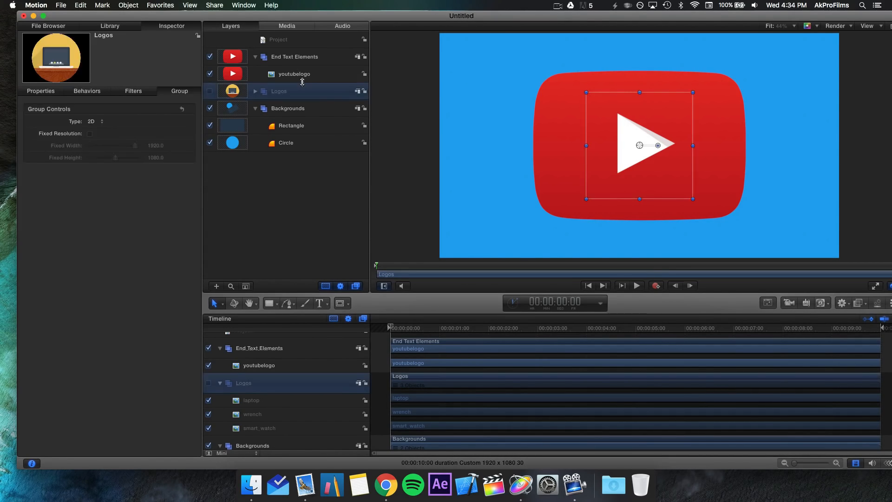
{"action": "left_click", "coordinate": [302, 79]}
{"action": "left_click", "coordinate": [55, 91]}
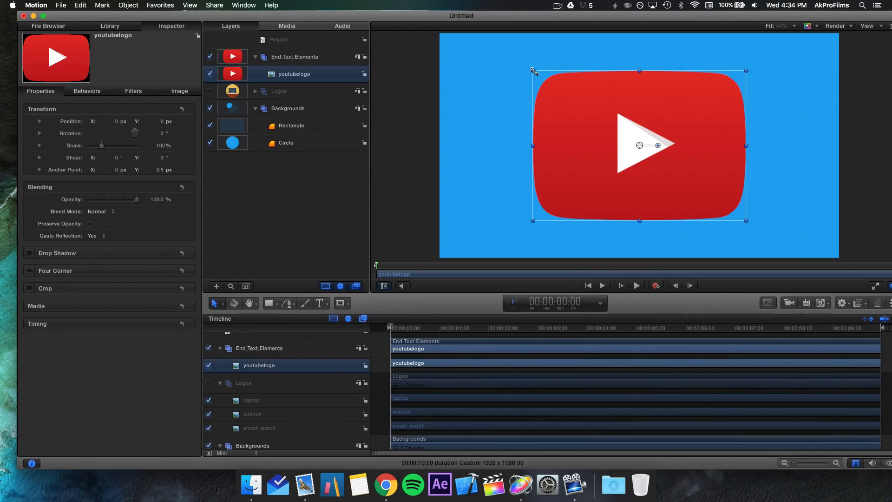
{"action": "left_click_drag", "start_coordinate": [533, 71], "coordinate": [644, 173]}
{"action": "left_click", "coordinate": [402, 208]}
{"action": "left_click", "coordinate": [265, 208]}
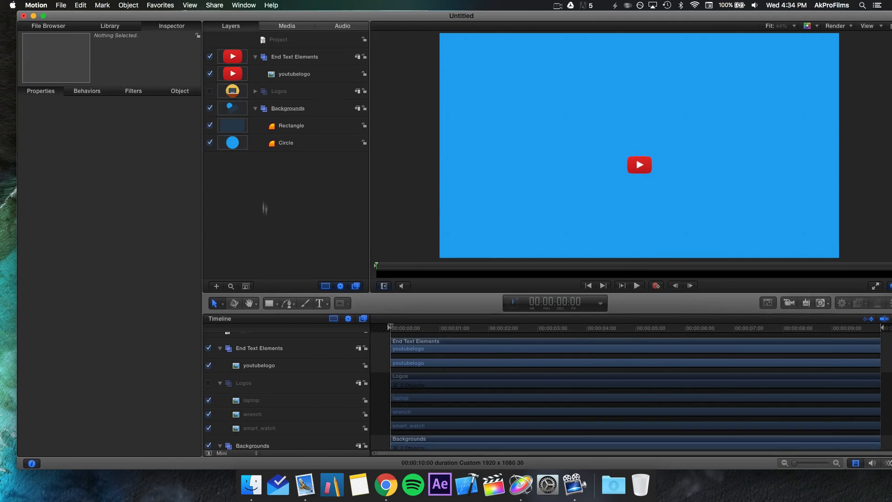
- Add a text object reading "/akprofilms" just to the right of the small YouTube logo
{"action": "left_click", "coordinate": [324, 305]}
{"action": "left_click", "coordinate": [346, 320]}
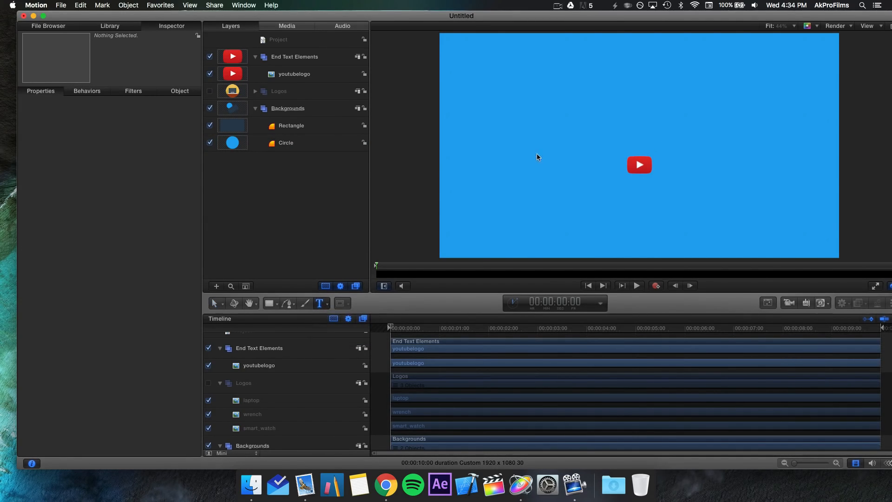
{"action": "left_click", "coordinate": [660, 168]}
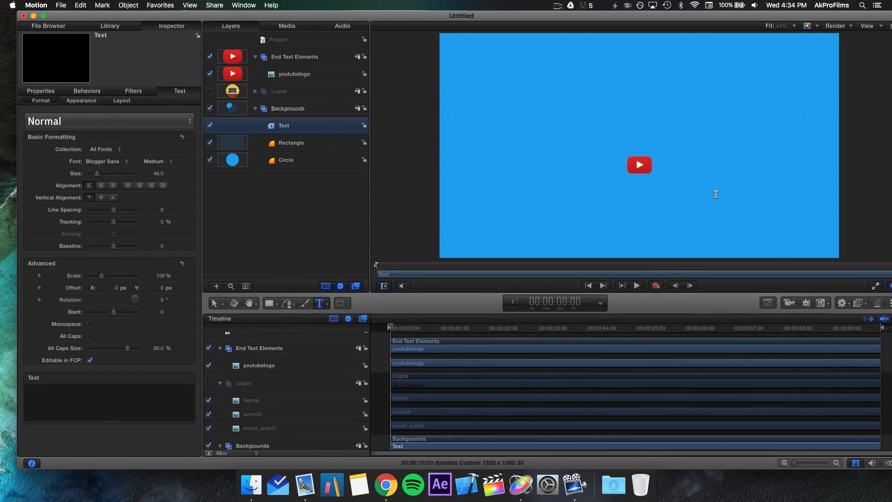
{"action": "type", "text": "/akprofilms"}
- Change the weight of all the /akprofilms text to Blogger Sans Light
{"action": "key", "text": "super+a"}
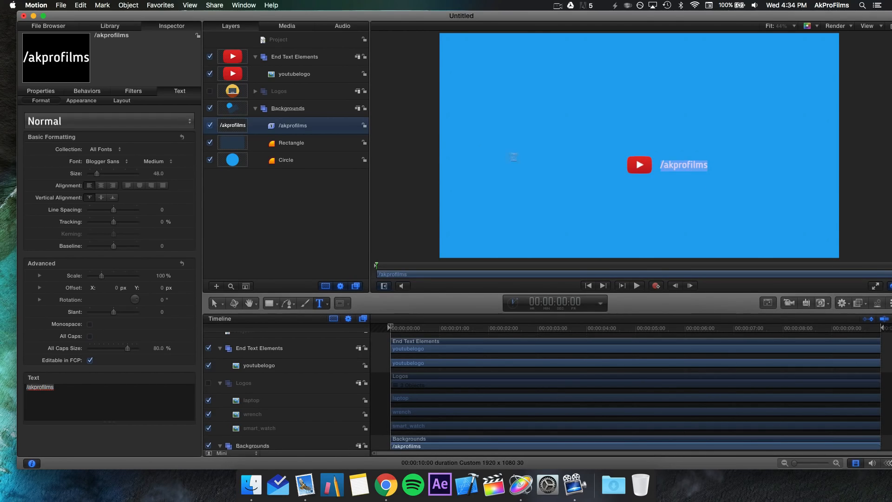
{"action": "left_click", "coordinate": [158, 161]}
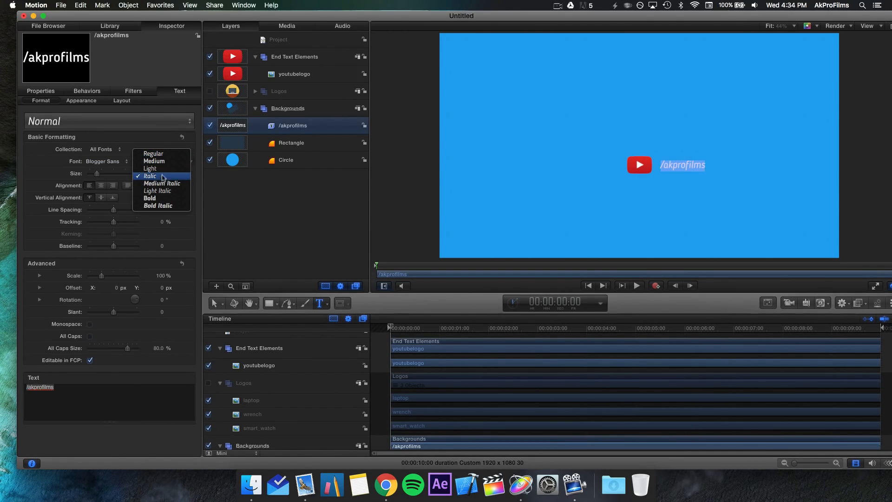
{"action": "left_click", "coordinate": [162, 168]}
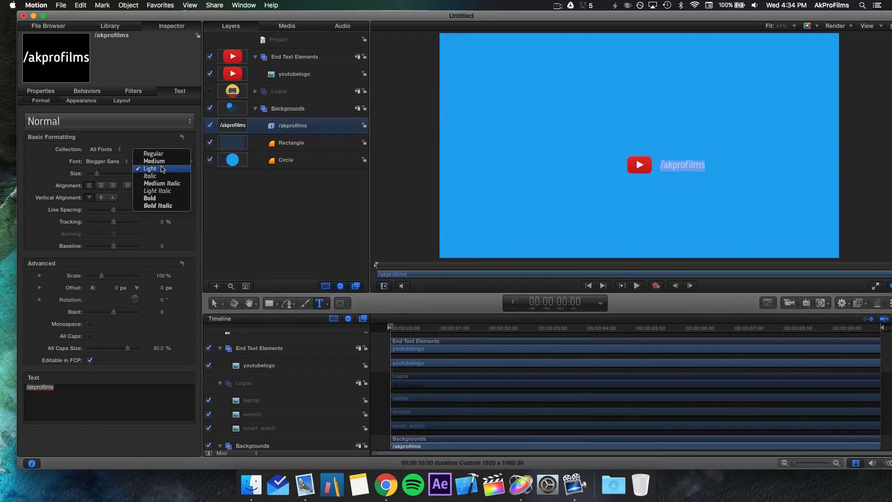
{"action": "left_click", "coordinate": [162, 169]}
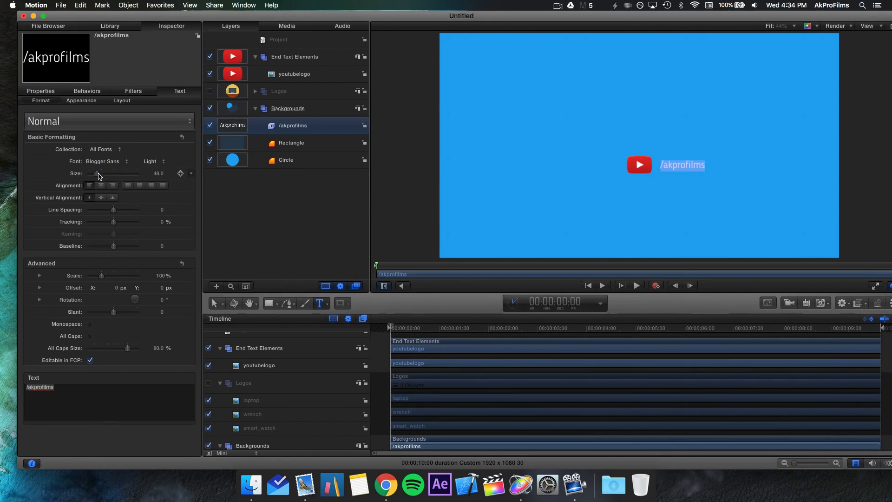
- Enlarge the /akprofilms text to a font size of 82
{"action": "left_click_drag", "start_coordinate": [99, 175], "coordinate": [105, 177]}
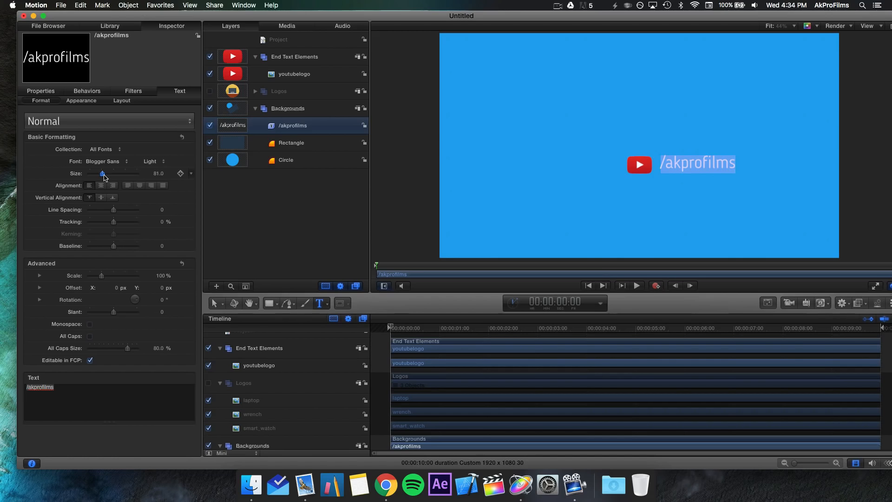
{"action": "left_click_drag", "start_coordinate": [104, 177], "coordinate": [105, 177]}
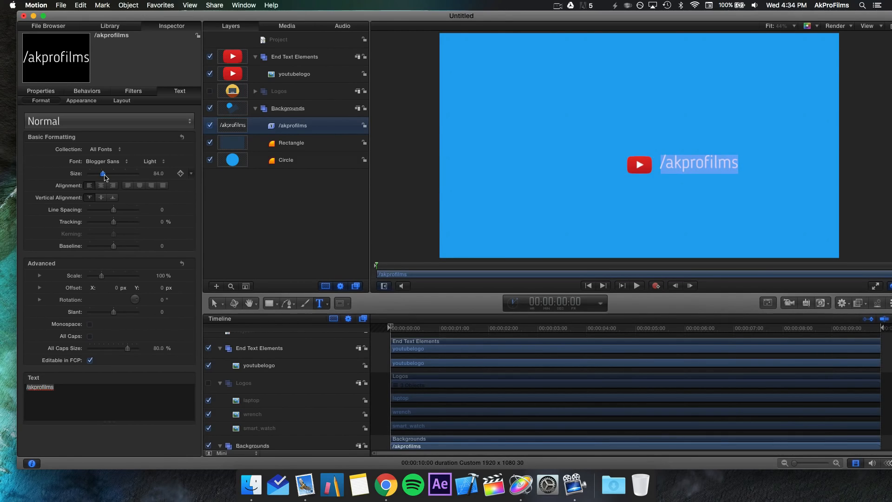
{"action": "left_click", "coordinate": [160, 175]}
{"action": "type", "text": "82"}
{"action": "key", "text": "Return"}
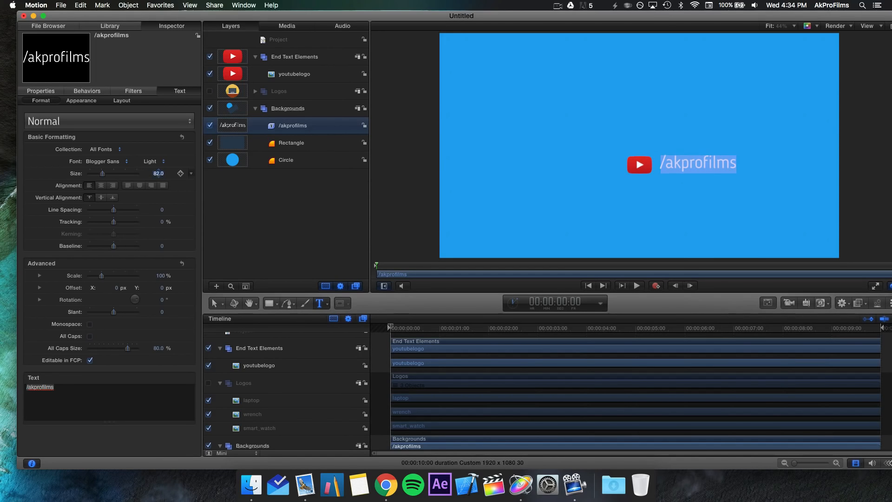
- Move the /akprofilms text slightly left and down so it sits close beside the YouTube logo, and deselect it
{"action": "left_click", "coordinate": [255, 232]}
{"action": "left_click", "coordinate": [683, 170]}
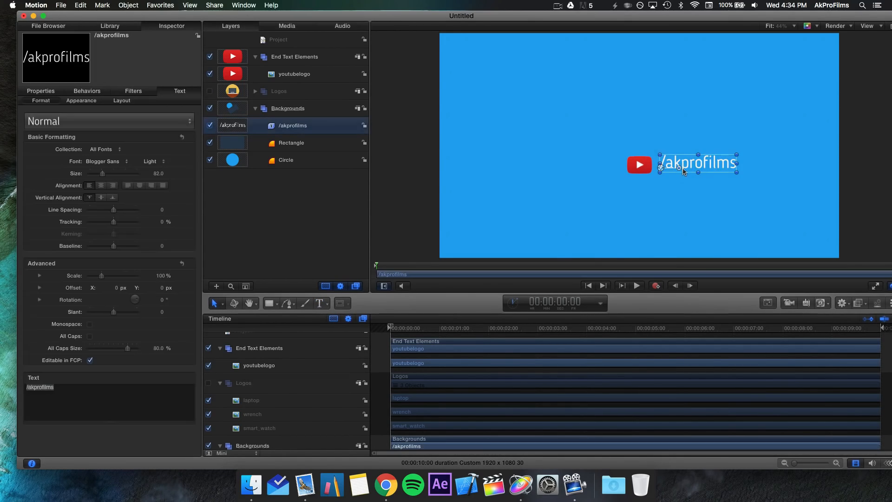
{"action": "left_click_drag", "start_coordinate": [683, 166], "coordinate": [681, 167]}
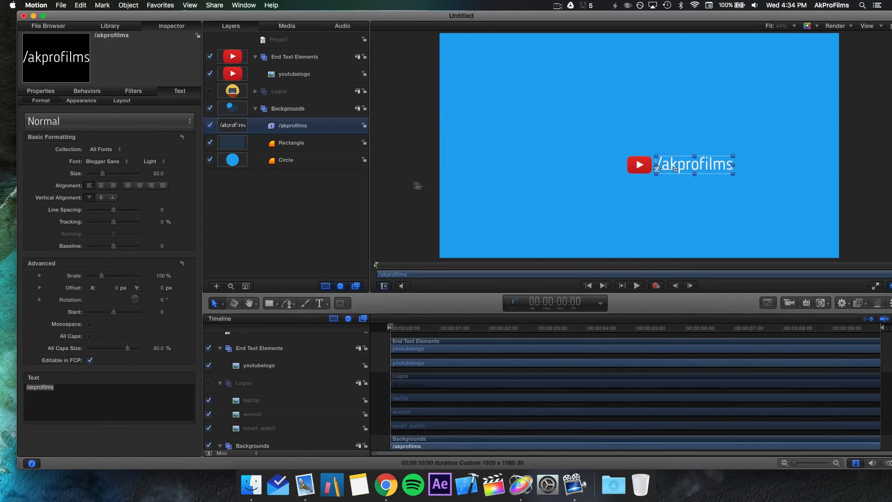
{"action": "left_click", "coordinate": [417, 186]}
{"action": "left_click", "coordinate": [279, 231]}
{"action": "left_click", "coordinate": [693, 176]}
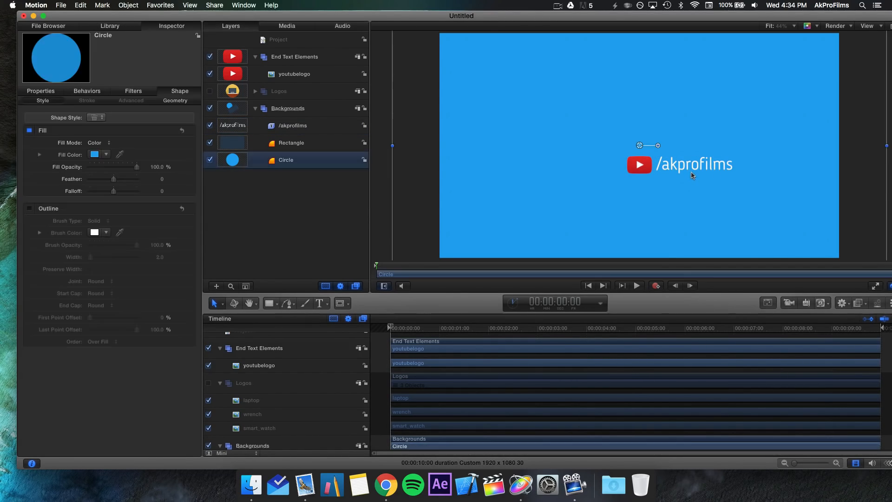
- Nudge the /akprofilms text very slightly left toward the YouTube logo and deselect it
{"action": "left_click", "coordinate": [303, 216]}
{"action": "left_click", "coordinate": [299, 131]}
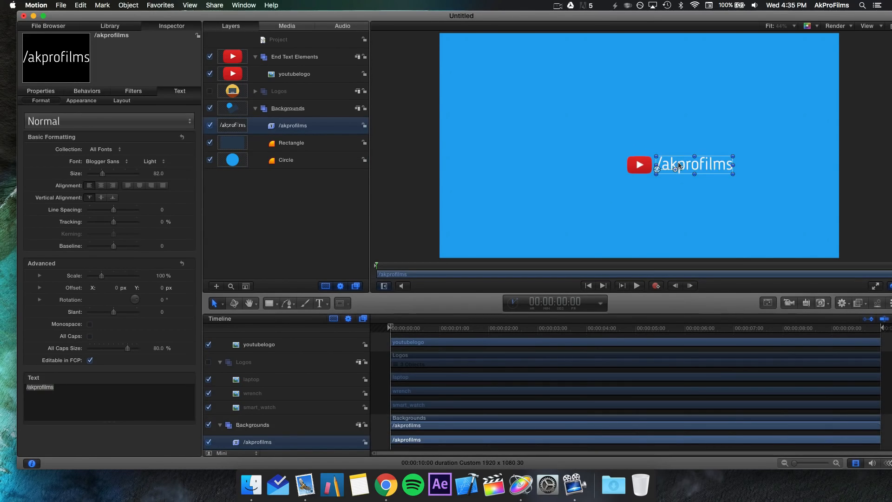
{"action": "left_click_drag", "start_coordinate": [679, 165], "coordinate": [678, 169]}
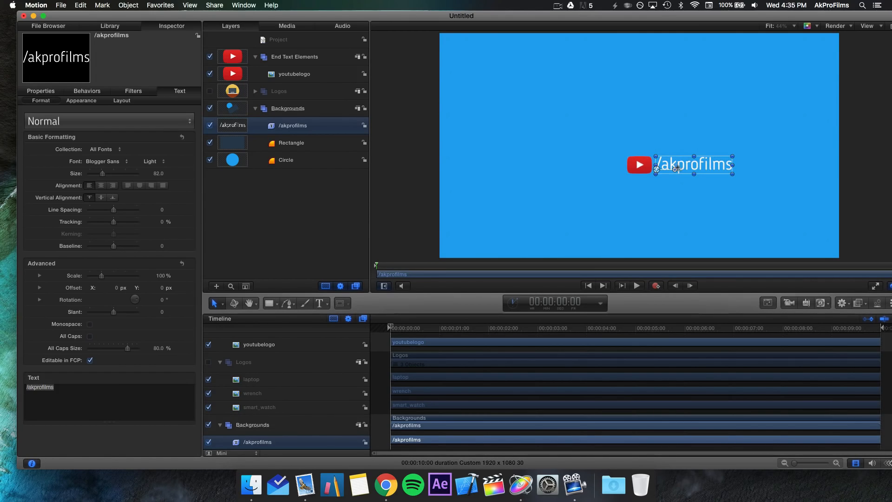
{"action": "left_click", "coordinate": [398, 235]}
{"action": "left_click", "coordinate": [322, 237]}
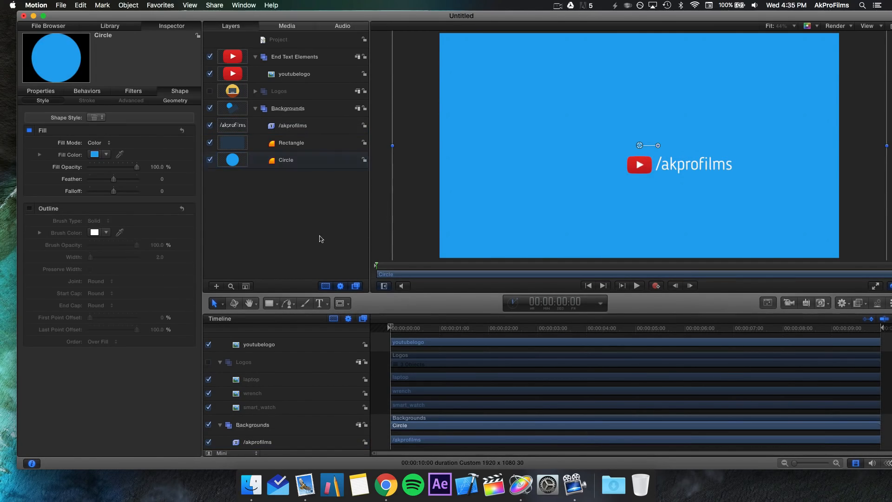
- Raise the small YouTube logo slightly to a Y position of -88.7 px so it lines up with the /akprofilms text
{"action": "left_click_drag", "start_coordinate": [649, 165], "coordinate": [650, 161]}
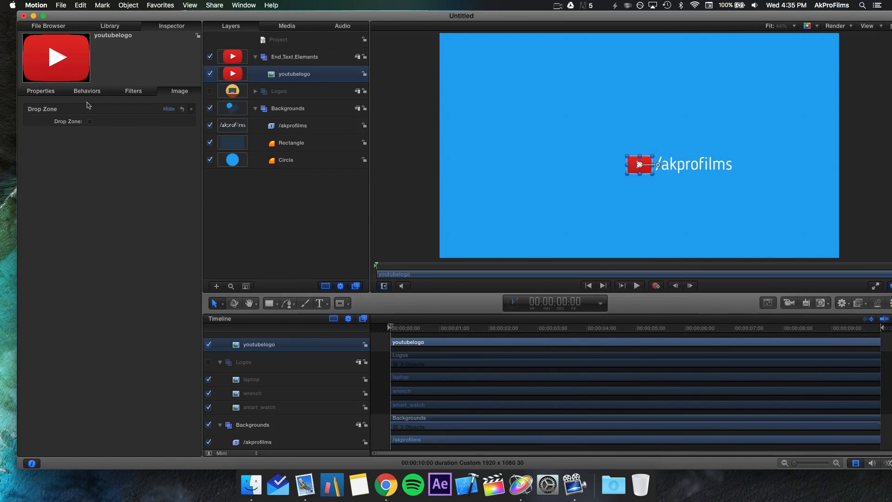
{"action": "left_click", "coordinate": [43, 92]}
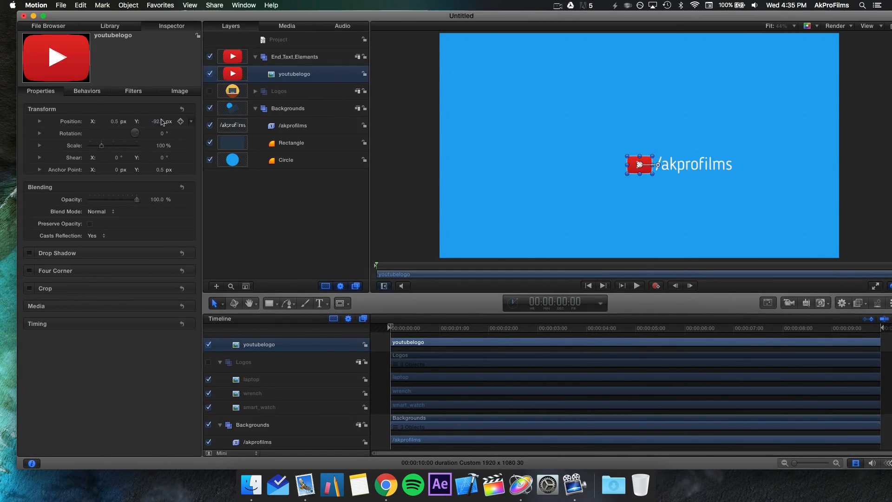
{"action": "left_click_drag", "start_coordinate": [158, 122], "coordinate": [158, 121]}
{"action": "left_click", "coordinate": [303, 210]}
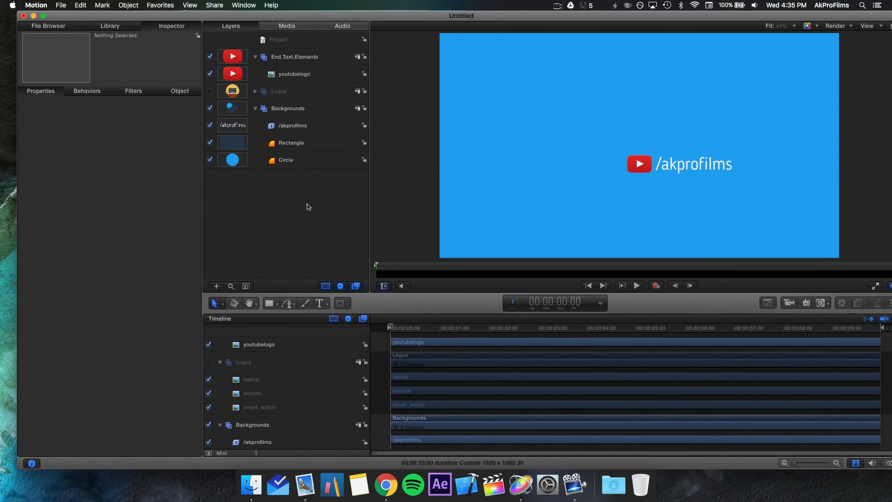
- Fine-tune the YouTube logo's X position so it sits slightly further left with a small gap before the /akprofilms text
{"action": "left_click", "coordinate": [306, 90]}
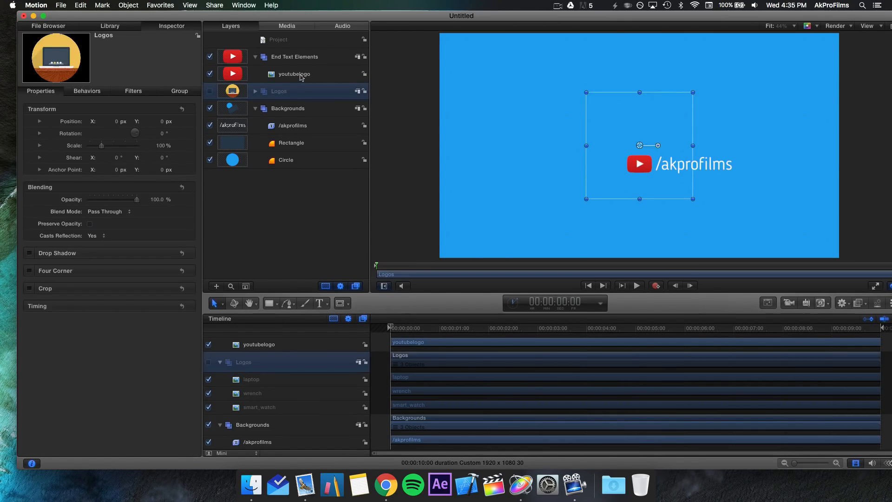
{"action": "left_click", "coordinate": [305, 74]}
{"action": "left_click_drag", "start_coordinate": [113, 122], "coordinate": [111, 122]}
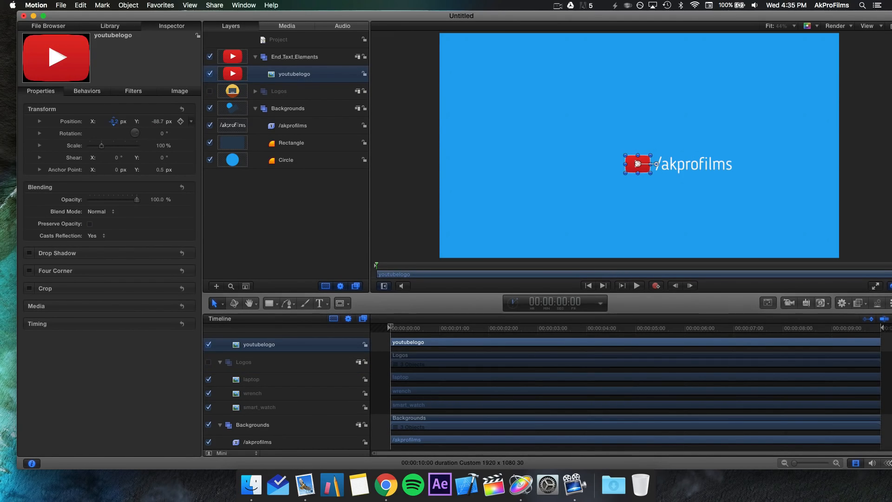
{"action": "left_click", "coordinate": [295, 247]}
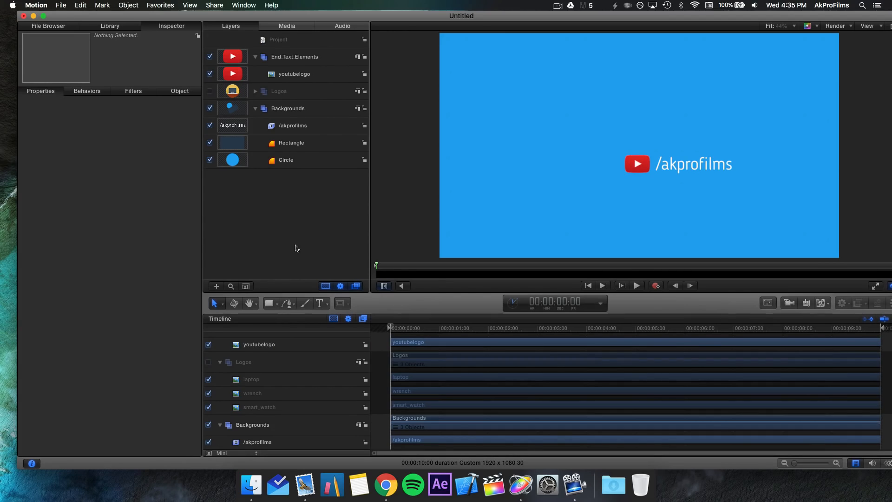
{"action": "left_click", "coordinate": [272, 75]}
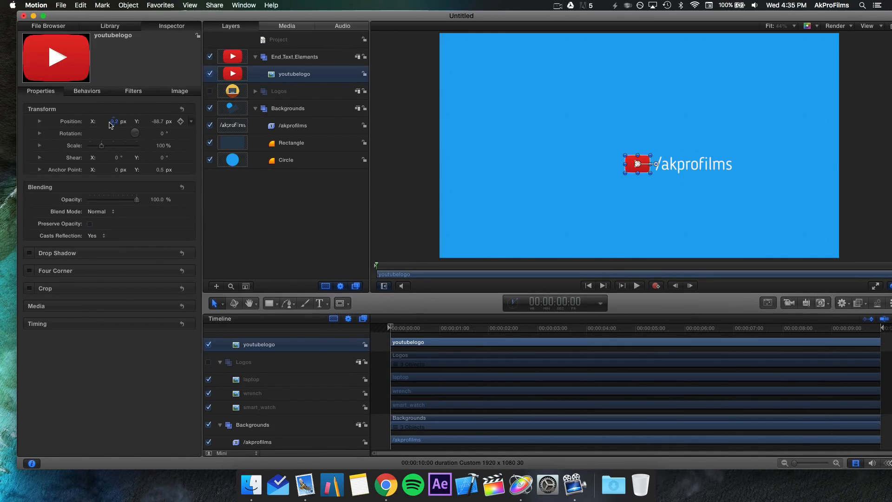
{"action": "left_click_drag", "start_coordinate": [112, 124], "coordinate": [114, 123]}
{"action": "left_click", "coordinate": [228, 231]}
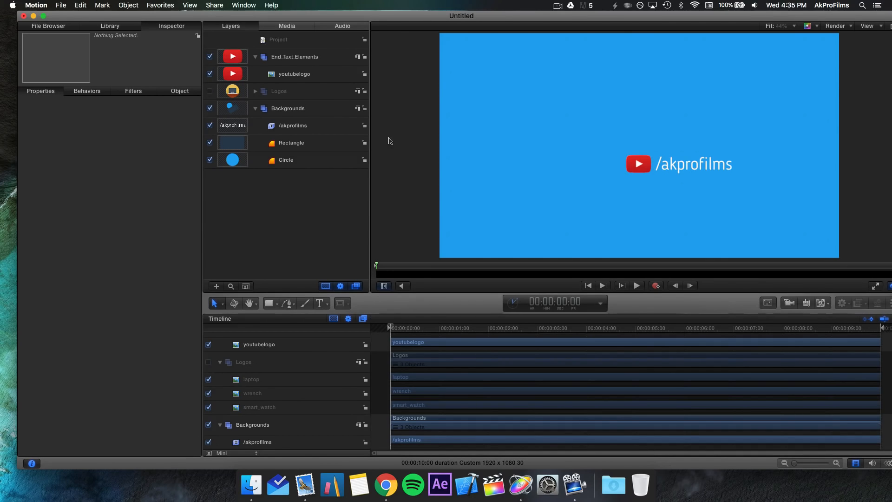
- Move the /akprofilms text layer out of the Backgrounds group into the End Text Elements group
{"action": "left_click_drag", "start_coordinate": [285, 129], "coordinate": [285, 72]}
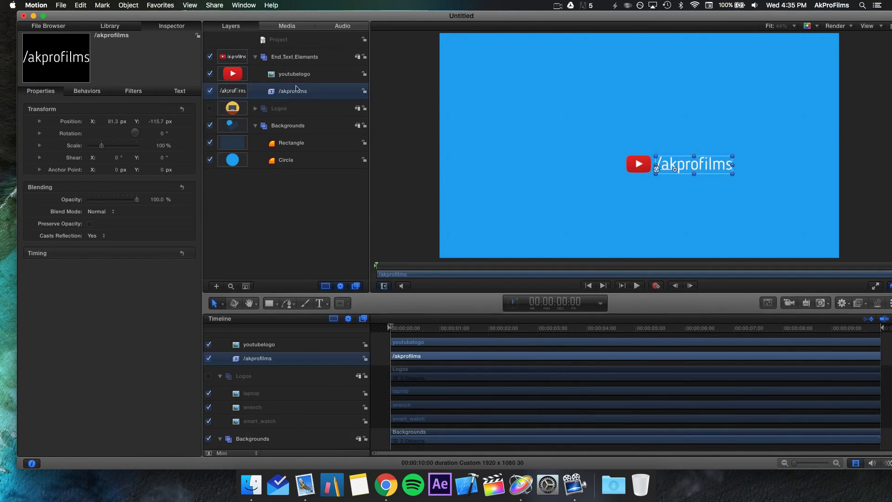
{"action": "left_click", "coordinate": [309, 239]}
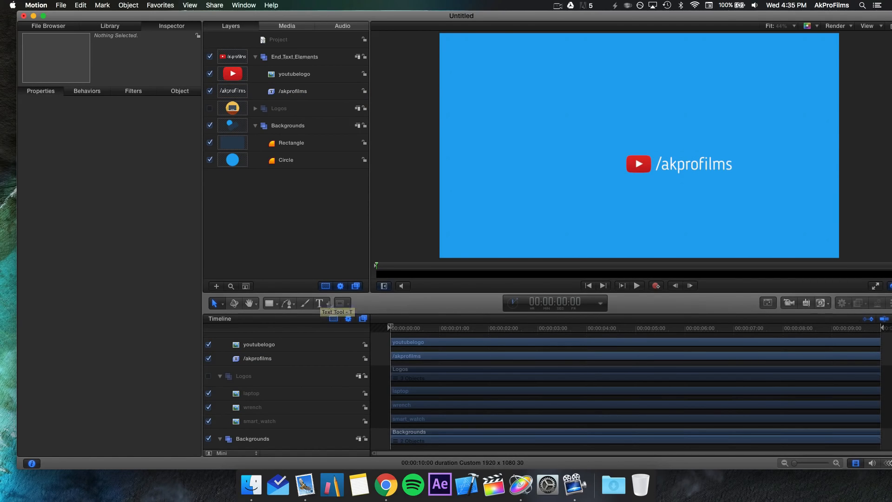
- Add a text object reading "AkProFilms" in the upper-left area of the canvas
{"action": "left_click", "coordinate": [319, 304]}
{"action": "left_click", "coordinate": [526, 118]}
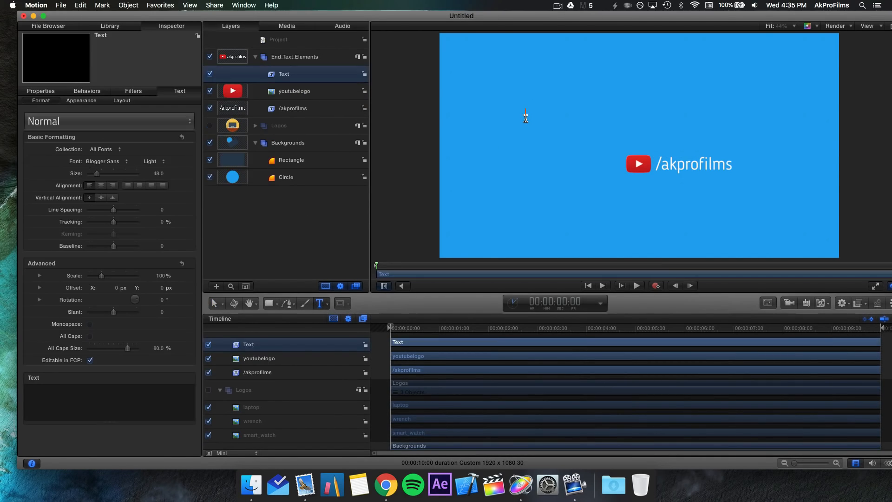
{"action": "type", "text": "AkProFilms"}
- Set all the AkProFilms text to Blogger Sans Medium at a font size of 167
{"action": "key", "text": "super+a"}
{"action": "left_click", "coordinate": [149, 161]}
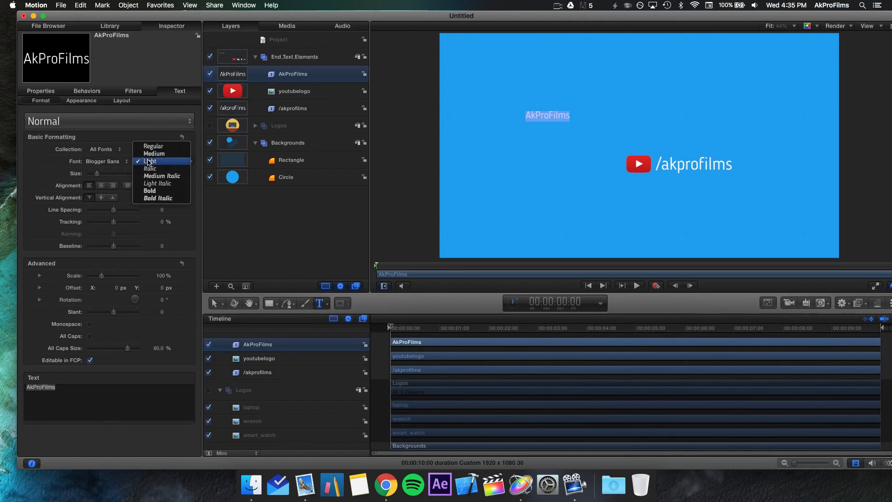
{"action": "left_click", "coordinate": [158, 155]}
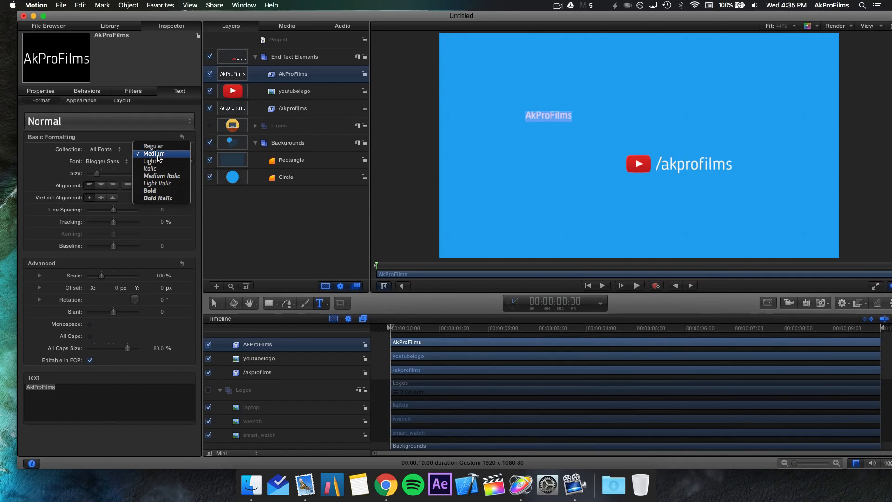
{"action": "left_click_drag", "start_coordinate": [97, 174], "coordinate": [119, 180]}
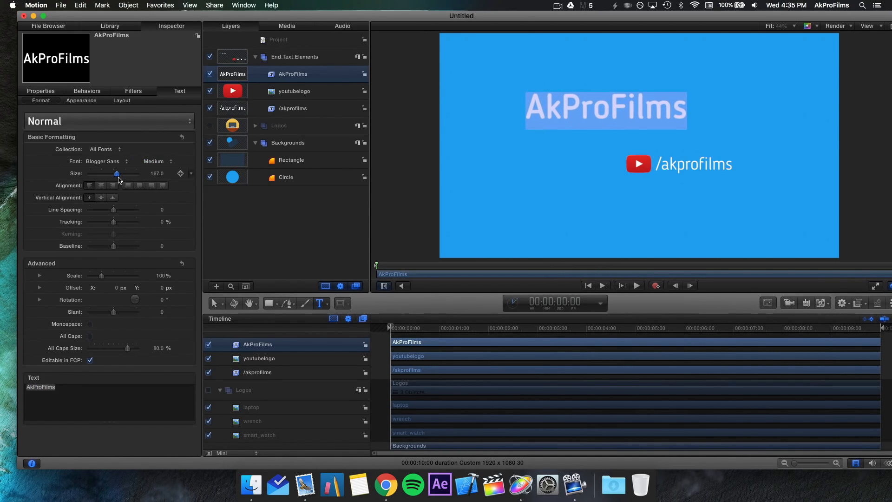
- Move the AkProFilms title down and right so it is horizontally centred just above the YouTube logo line
{"action": "left_click", "coordinate": [228, 235]}
{"action": "left_click", "coordinate": [254, 75]}
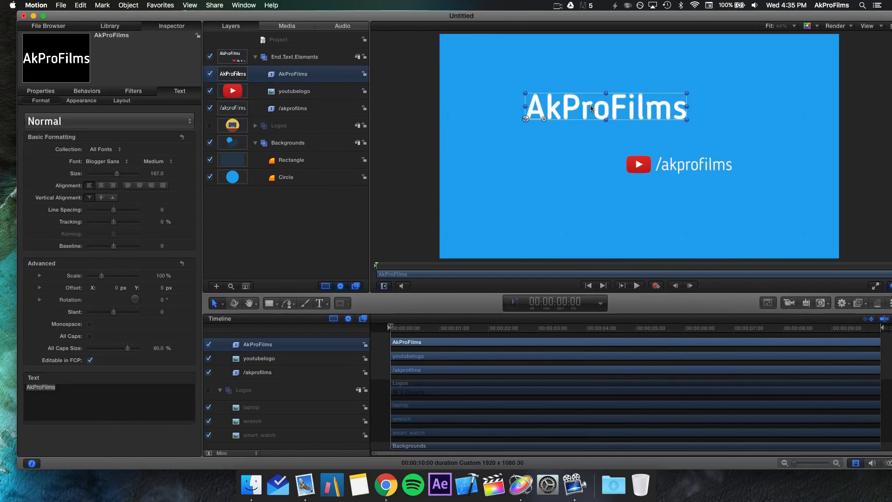
{"action": "left_click_drag", "start_coordinate": [594, 110], "coordinate": [627, 135]}
- Move the YouTube logo and /akprofilms text together to the left so they are centred beneath the AkProFilms title
{"action": "left_click", "coordinate": [672, 169]}
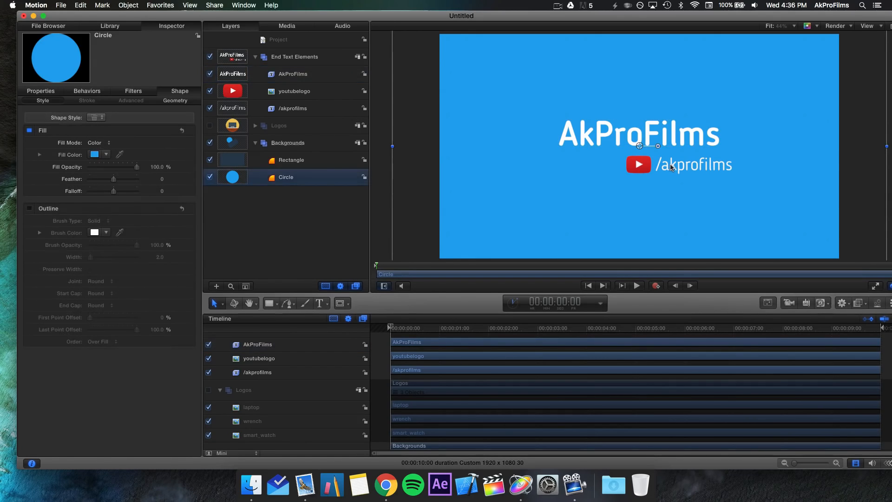
{"action": "left_click", "coordinate": [310, 106]}
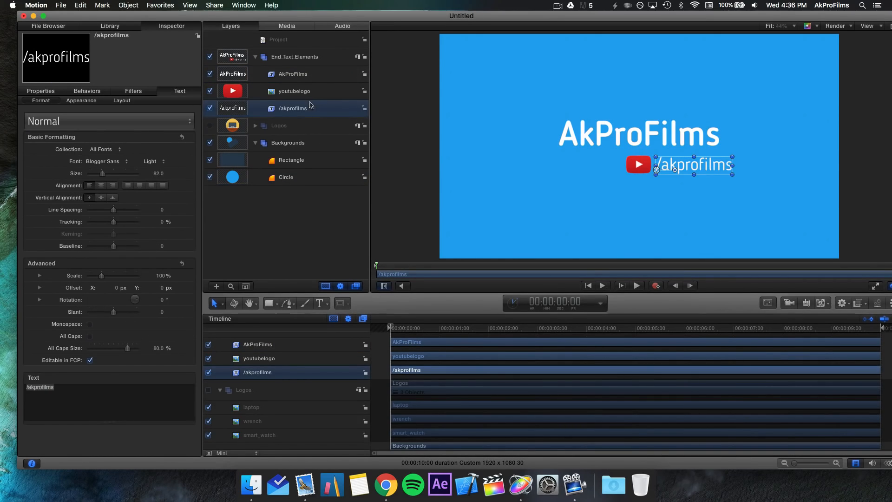
{"action": "left_click", "coordinate": [306, 95], "text": "shift"}
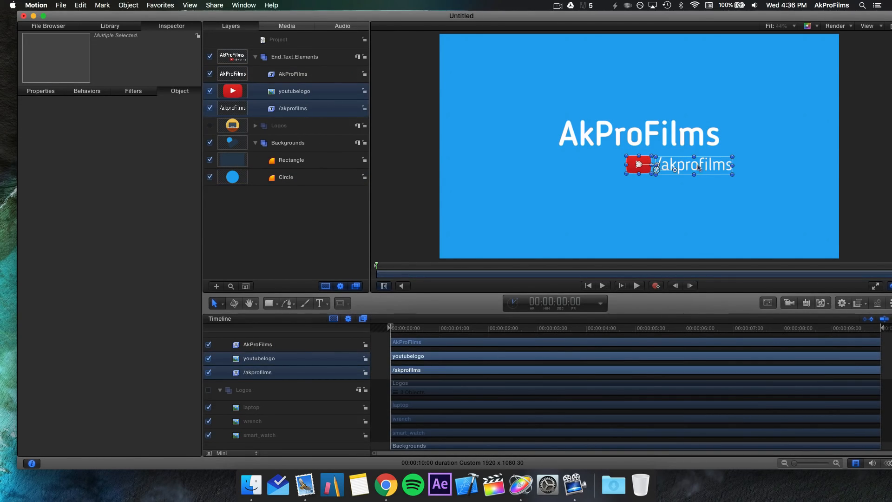
{"action": "left_click_drag", "start_coordinate": [684, 168], "coordinate": [644, 166]}
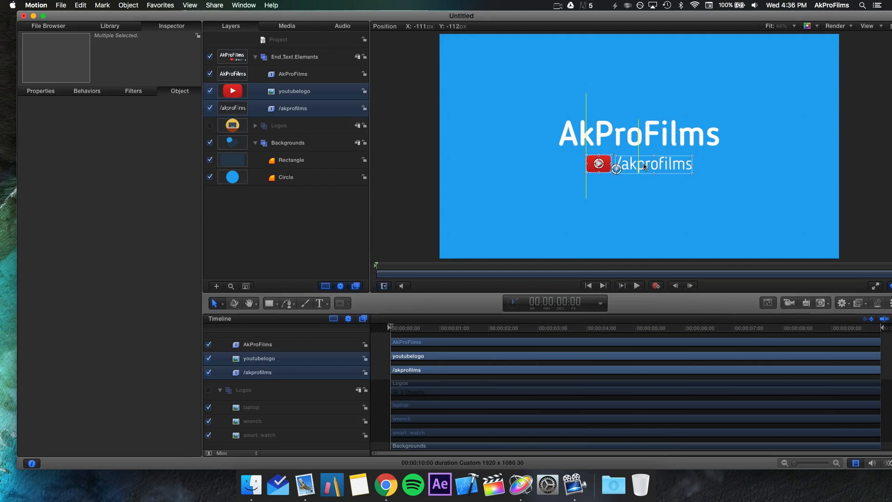
{"action": "left_click", "coordinate": [337, 234]}
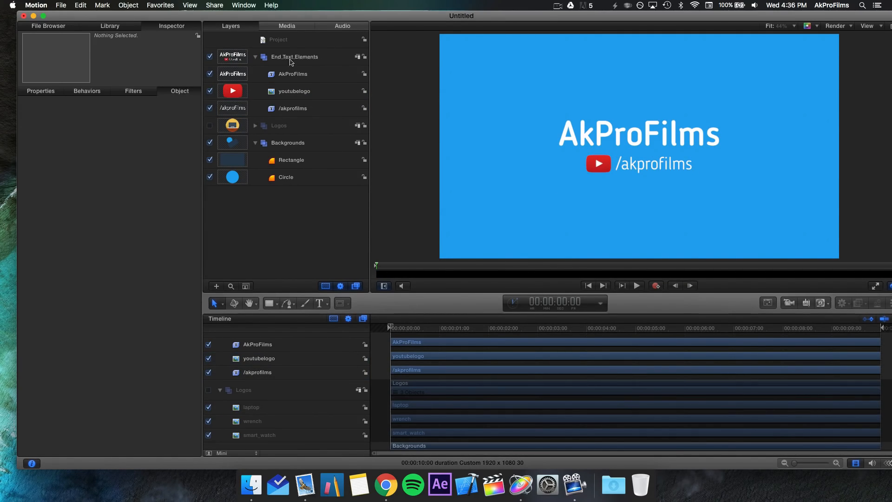
- Lower the YouTube logo and /akprofilms text together by a few pixels to widen the gap under the title
{"action": "left_click", "coordinate": [292, 77]}
{"action": "left_click", "coordinate": [293, 105]}
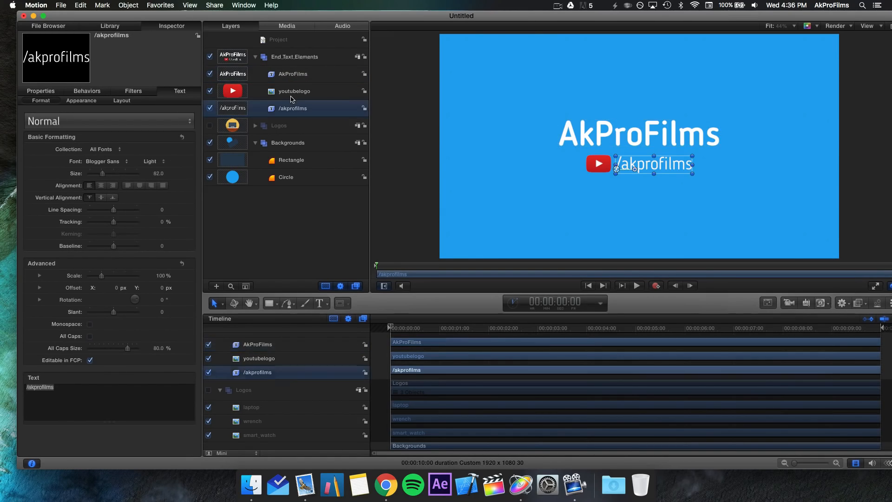
{"action": "left_click", "coordinate": [292, 95], "text": "shift"}
{"action": "left_click", "coordinate": [27, 94]}
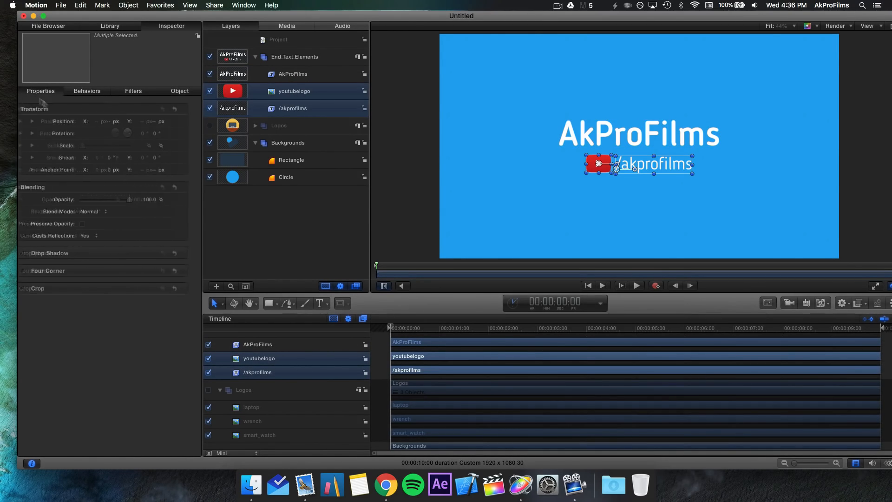
{"action": "left_click_drag", "start_coordinate": [161, 122], "coordinate": [157, 122]}
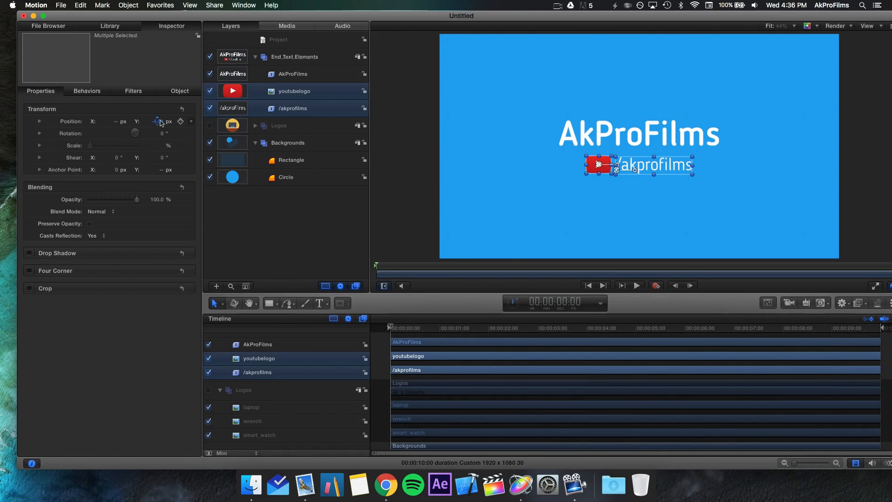
{"action": "left_click", "coordinate": [293, 228]}
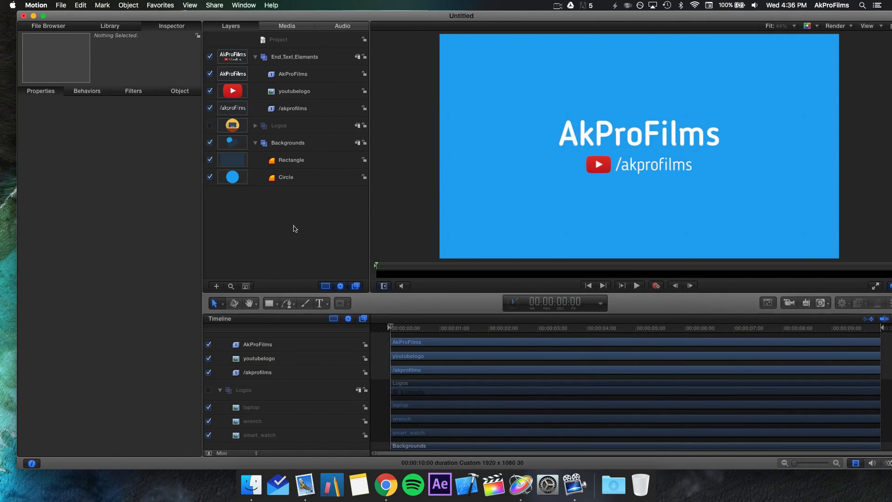
- Hide and collapse the End Text Elements group, keep the Logos group hidden, and bring the whole project window into view
{"action": "left_click", "coordinate": [210, 57]}
{"action": "left_click", "coordinate": [209, 125]}
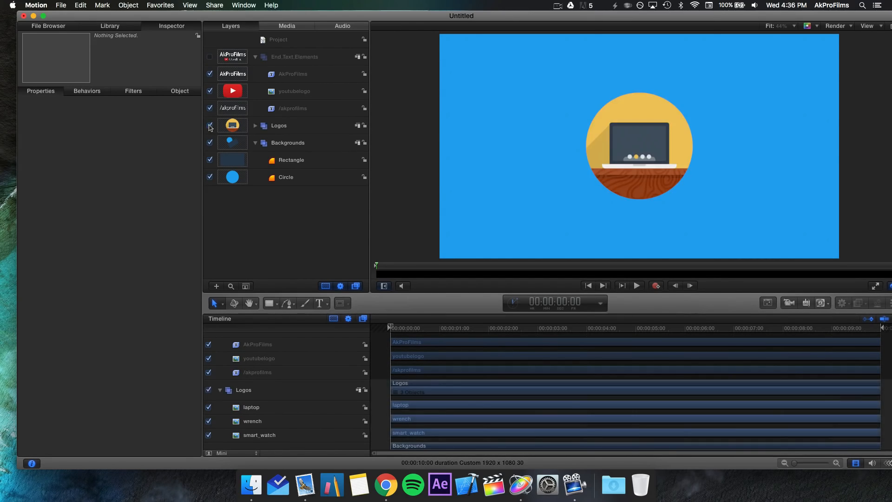
{"action": "left_click", "coordinate": [209, 126]}
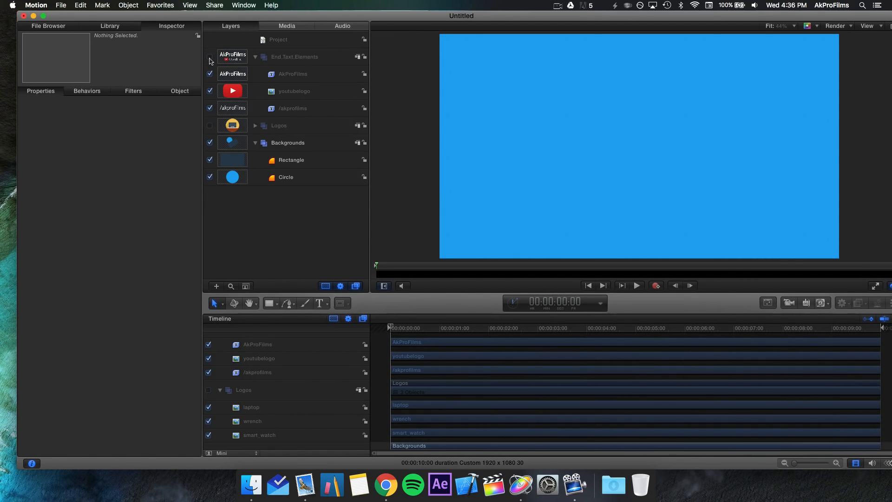
{"action": "left_click", "coordinate": [255, 57]}
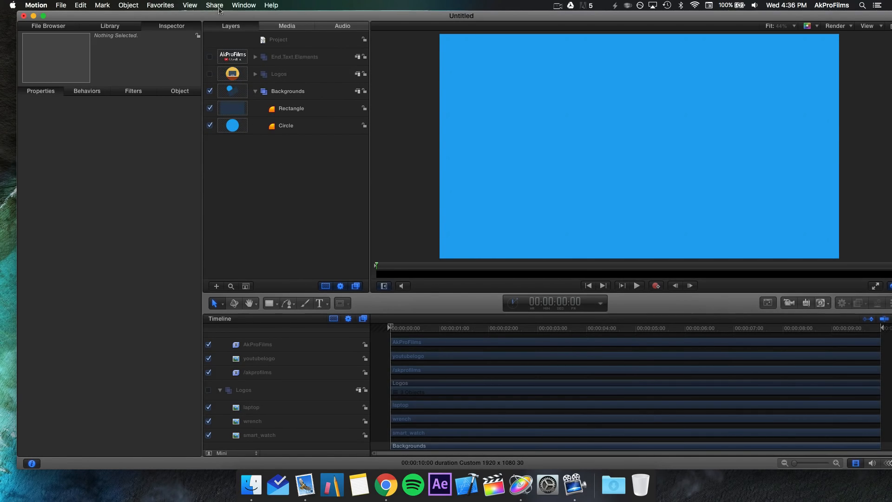
{"action": "left_click_drag", "start_coordinate": [220, 14], "coordinate": [203, 7]}
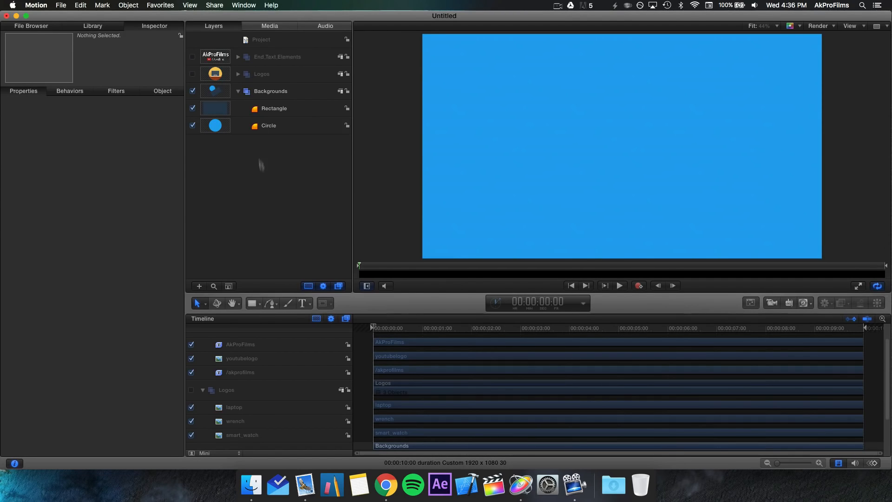
{"action": "left_click", "coordinate": [260, 76]}
{"action": "left_click", "coordinate": [273, 62]}
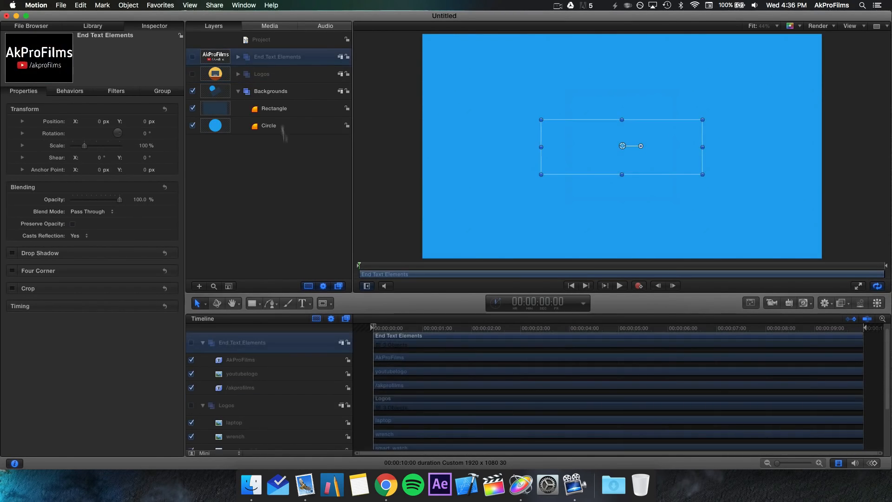
{"action": "left_click", "coordinate": [279, 169]}
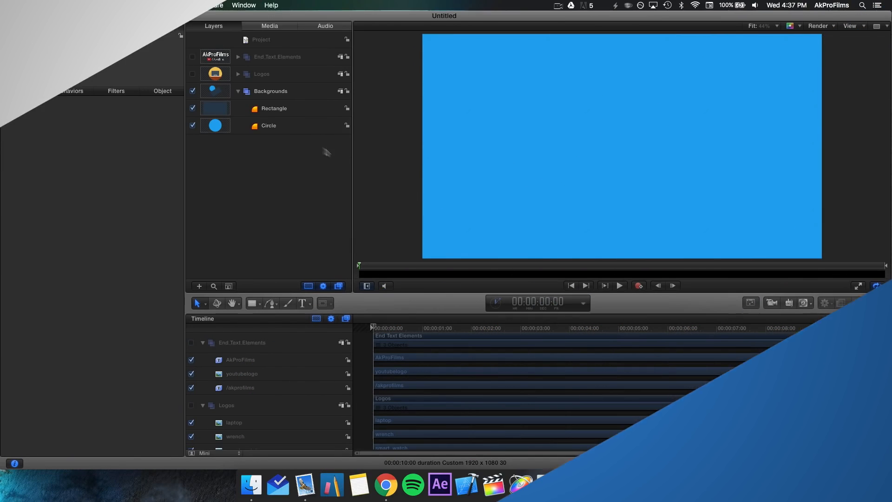
- Add a Scale keyframe to the Circle background at the start of the timeline
{"action": "left_click", "coordinate": [291, 130]}
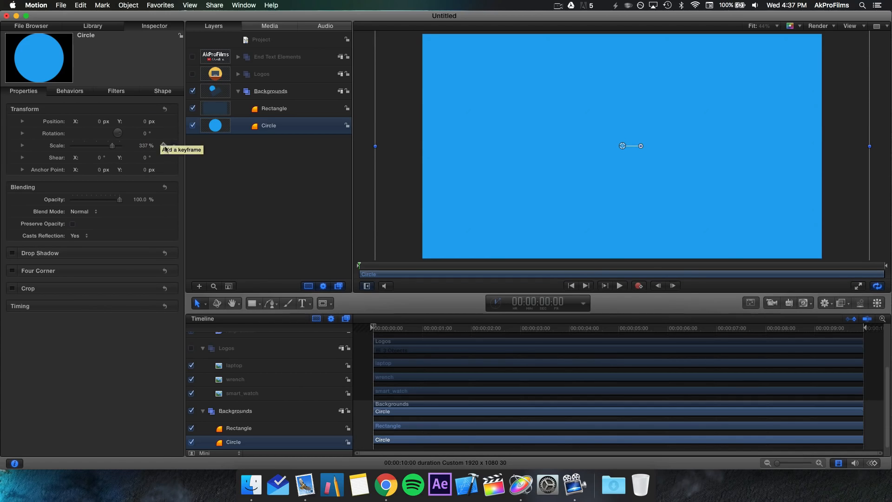
{"action": "left_click", "coordinate": [163, 146]}
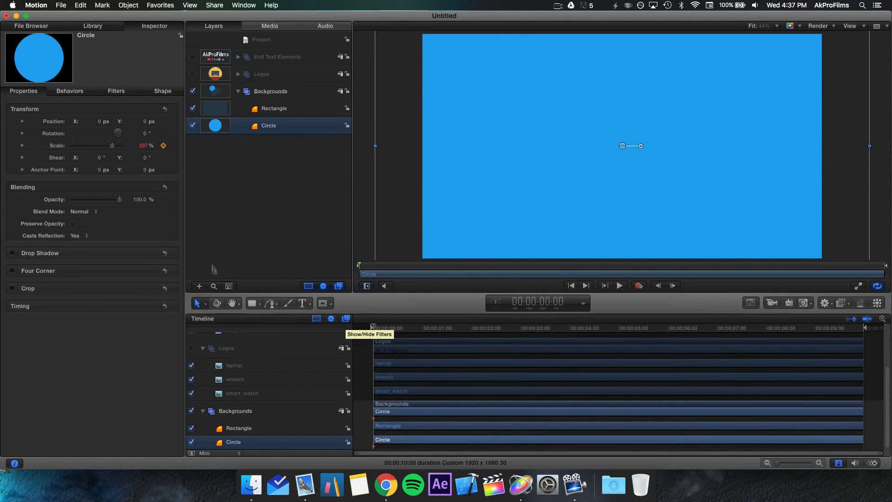
- Add a Scale keyframe to the Circle at 1 second and set the Scale at the timeline's start to 0%
{"action": "left_click", "coordinate": [422, 329]}
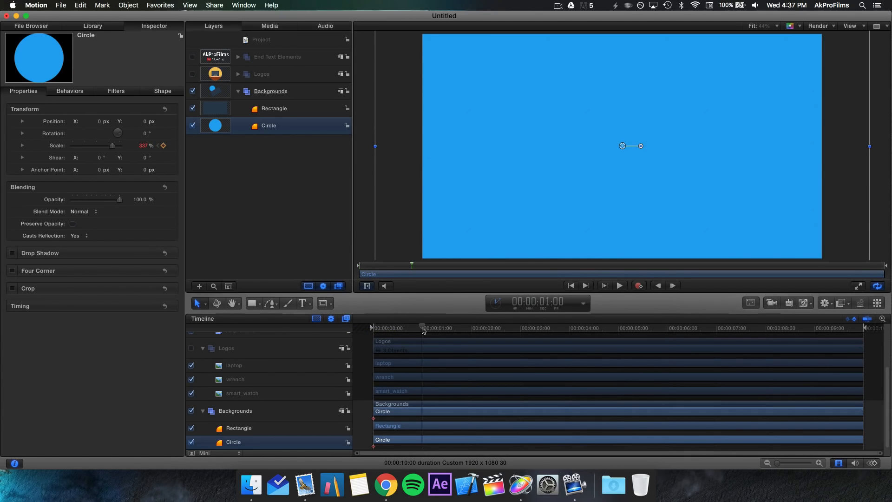
{"action": "left_click", "coordinate": [163, 146]}
{"action": "key", "text": "Home"}
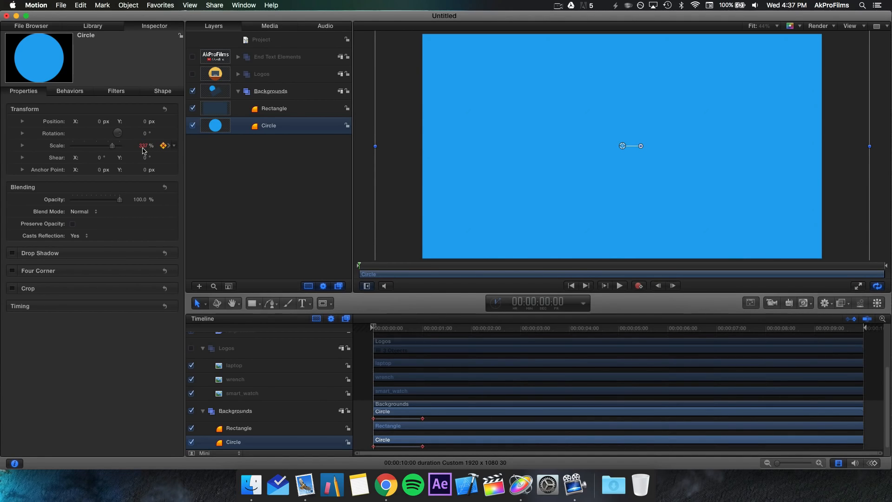
{"action": "left_click", "coordinate": [143, 146]}
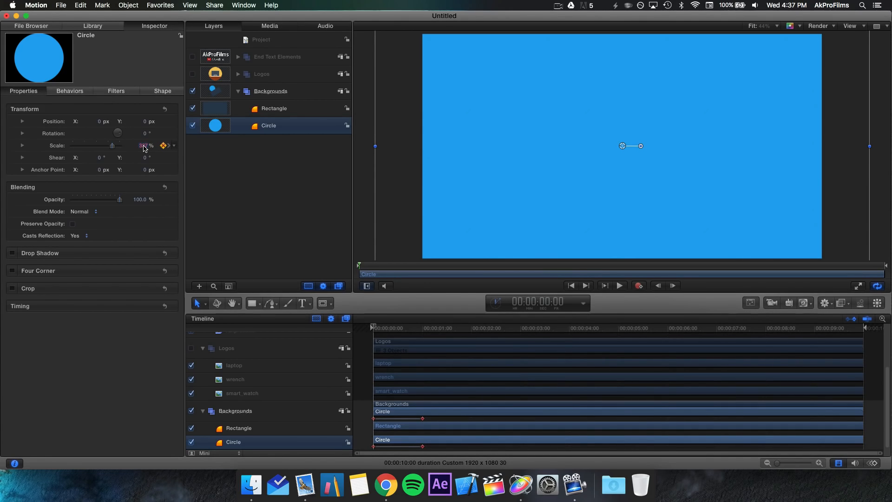
{"action": "type", "text": "0"}
{"action": "key", "text": "Return"}
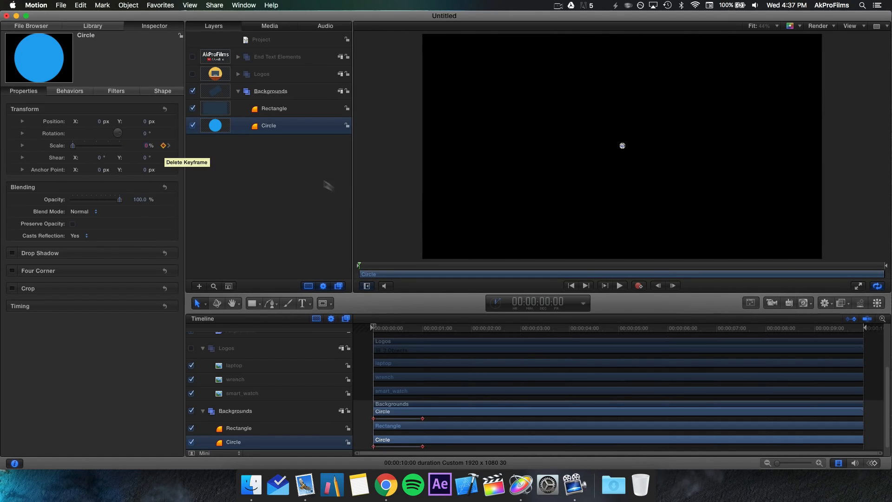
- Deselect the Circle and play its scale animation from the start of the timeline
{"action": "left_click", "coordinate": [380, 201]}
{"action": "left_click_drag", "start_coordinate": [390, 331], "coordinate": [367, 321]}
{"action": "key", "text": "space"}
{"action": "key", "text": "space"}
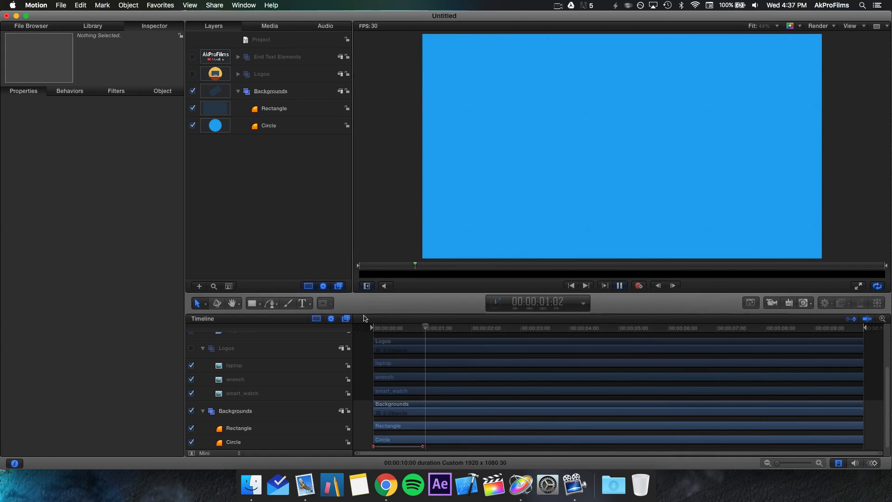
- Display the Keyframe Editor at a larger size and select the Circle's Transform.Scale X, Y and Z curves
{"action": "left_click_drag", "start_coordinate": [420, 327], "coordinate": [422, 331]}
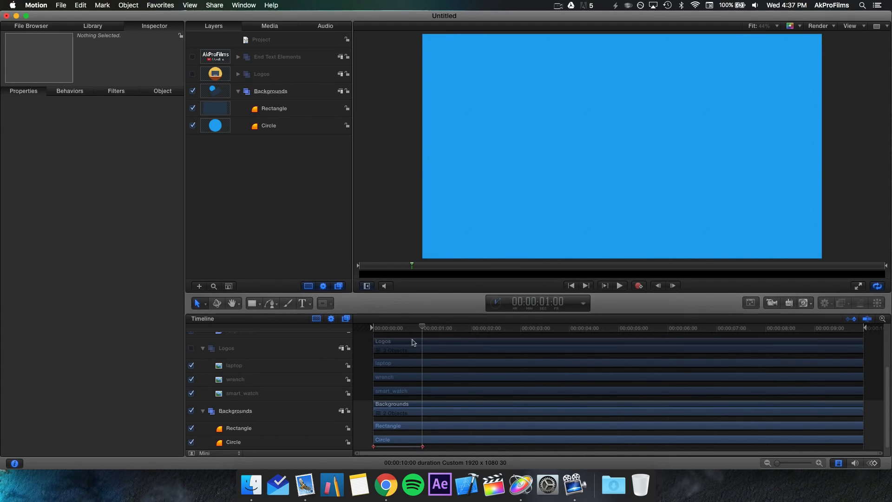
{"action": "left_click", "coordinate": [872, 464]}
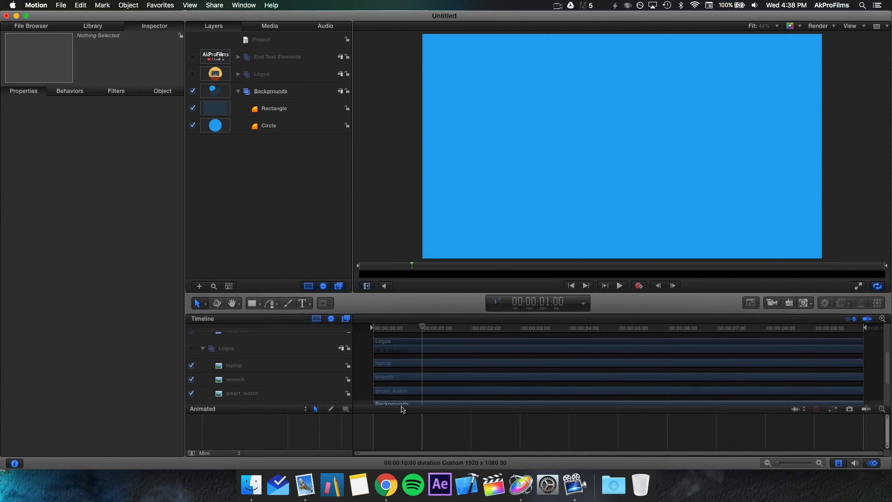
{"action": "left_click_drag", "start_coordinate": [402, 405], "coordinate": [396, 371]}
{"action": "left_click", "coordinate": [264, 128]}
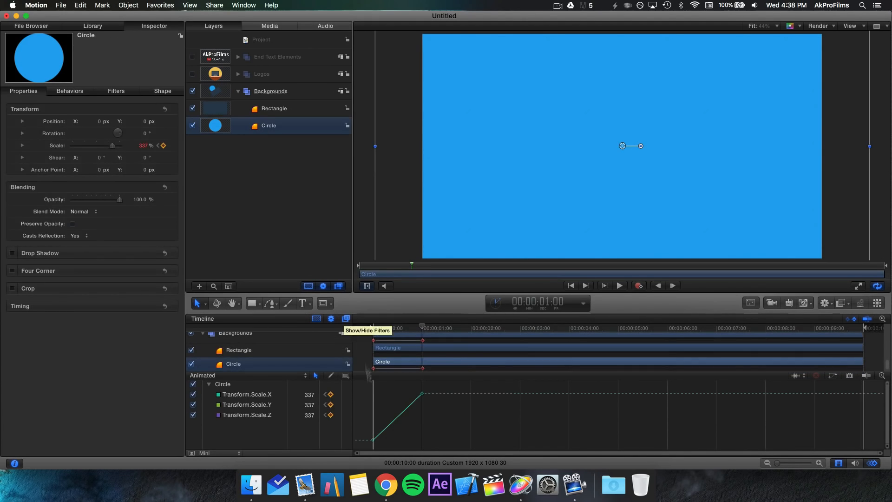
{"action": "left_click_drag", "start_coordinate": [246, 425], "coordinate": [241, 401]}
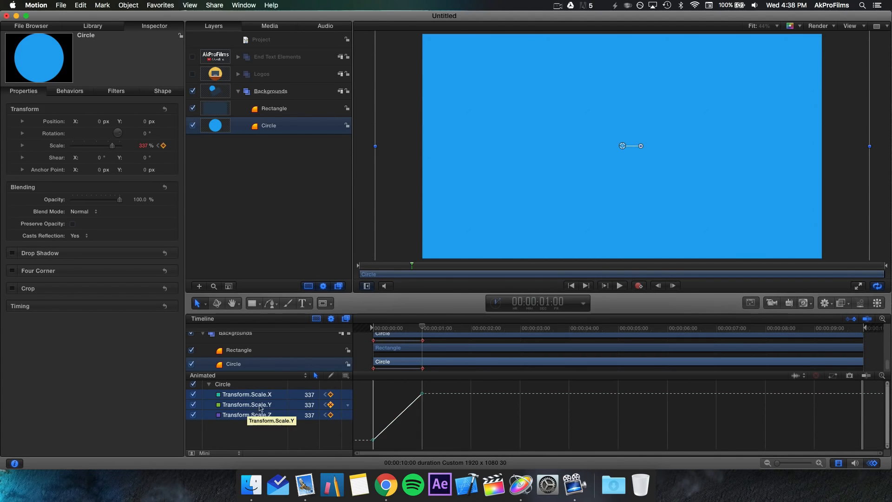
- Select both keyframes on the Circle's Scale curves, adjust their interpolation, and close the Keyframe Editor
{"action": "left_click_drag", "start_coordinate": [428, 385], "coordinate": [376, 441]}
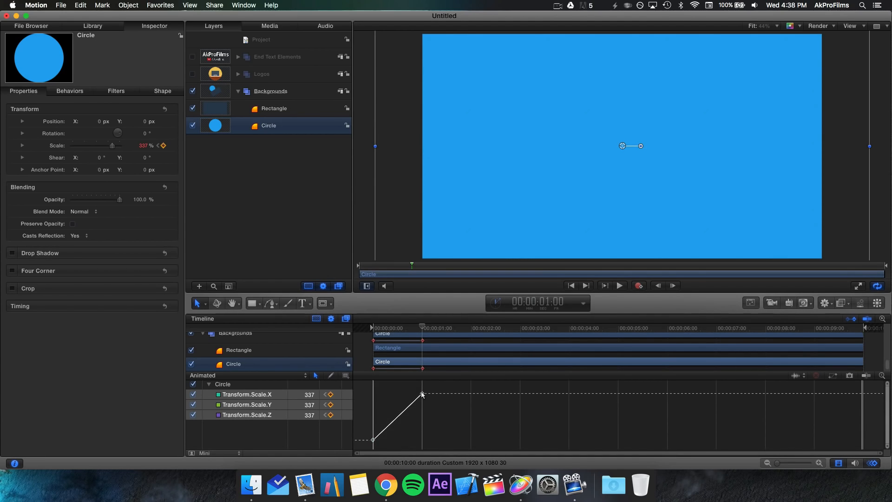
{"action": "right_click", "coordinate": [421, 394]}
{"action": "left_click", "coordinate": [453, 427]}
{"action": "left_click", "coordinate": [872, 466]}
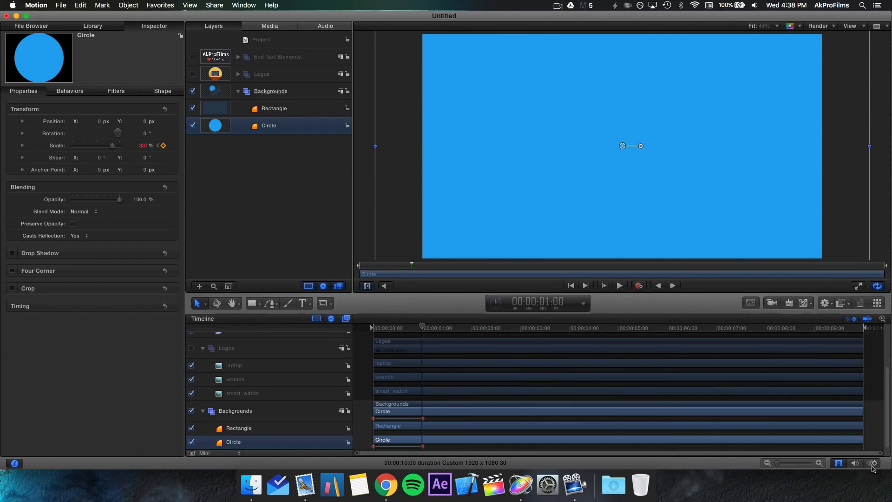
- Play the Circle's adjusted scale animation from the beginning to check its motion
{"action": "left_click", "coordinate": [408, 329]}
{"action": "left_click_drag", "start_coordinate": [408, 330], "coordinate": [374, 329]}
{"action": "left_click", "coordinate": [326, 253]}
{"action": "key", "text": "space"}
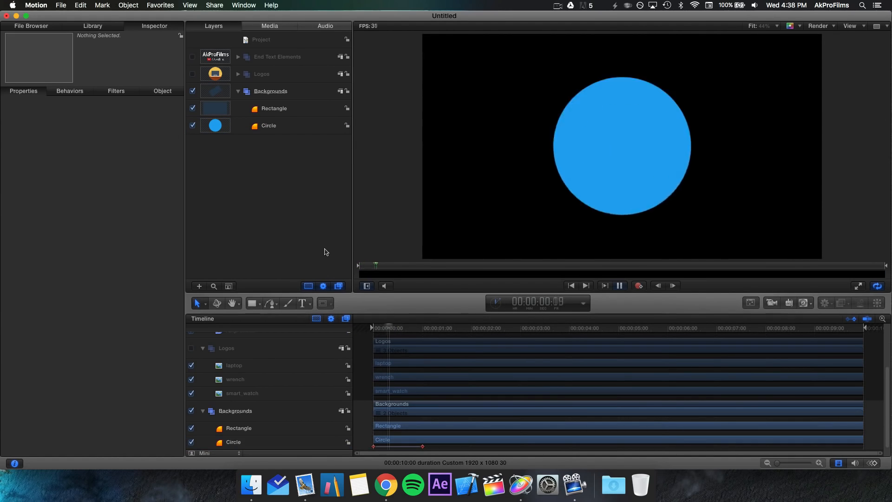
{"action": "key", "text": "space"}
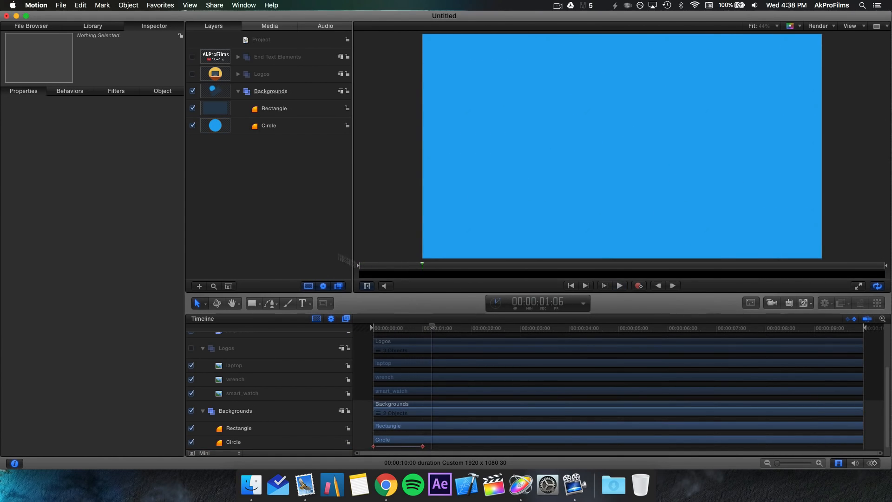
- Place the playhead at 00:00:01:01, collapse the Backgrounds group, and show and expand the Logos group
{"action": "left_click", "coordinate": [423, 328]}
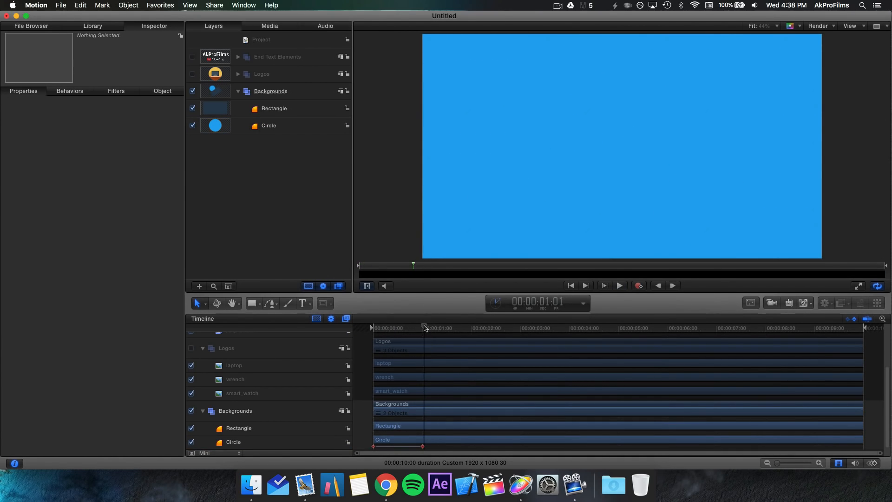
{"action": "left_click", "coordinate": [237, 92]}
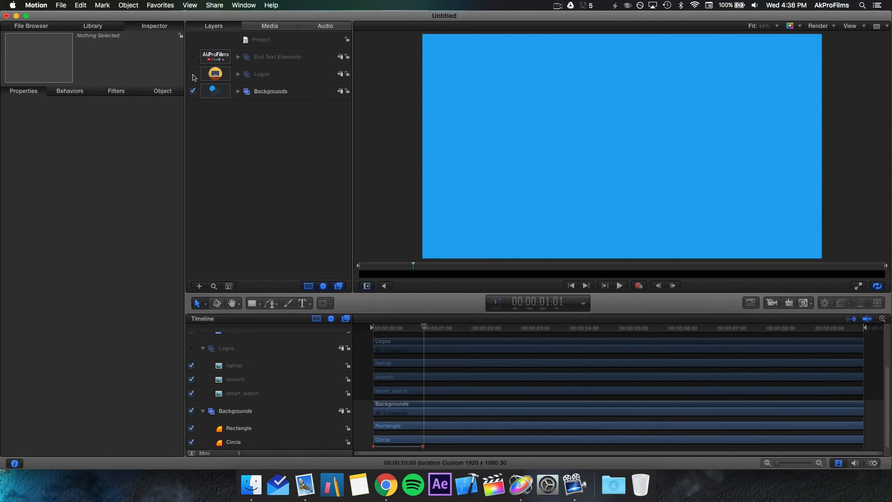
{"action": "left_click", "coordinate": [192, 74]}
{"action": "left_click", "coordinate": [238, 74]}
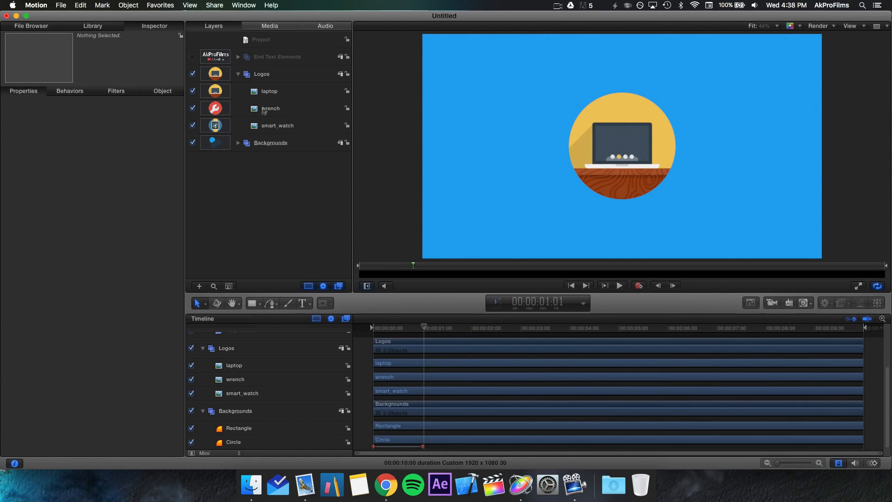
- Draw a rectangle slightly larger than the laptop icon around it and set its position to X 0, Y 0
{"action": "left_click", "coordinate": [252, 303]}
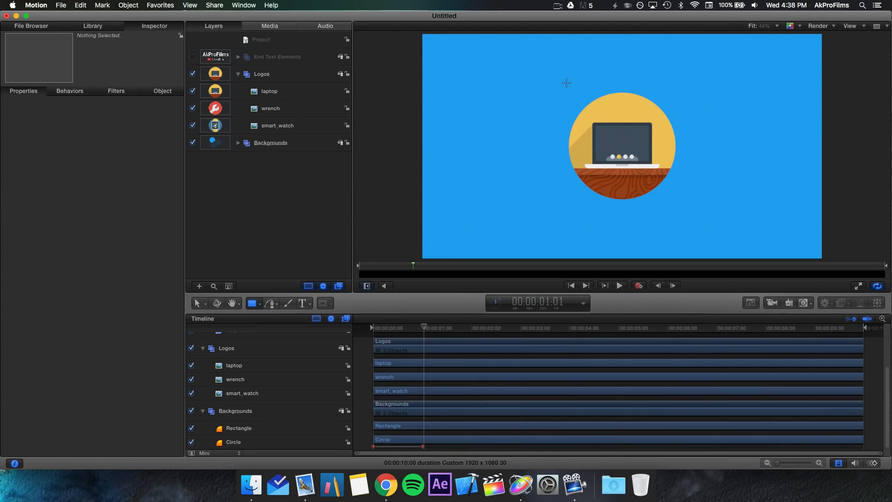
{"action": "left_click_drag", "start_coordinate": [566, 80], "coordinate": [677, 202]}
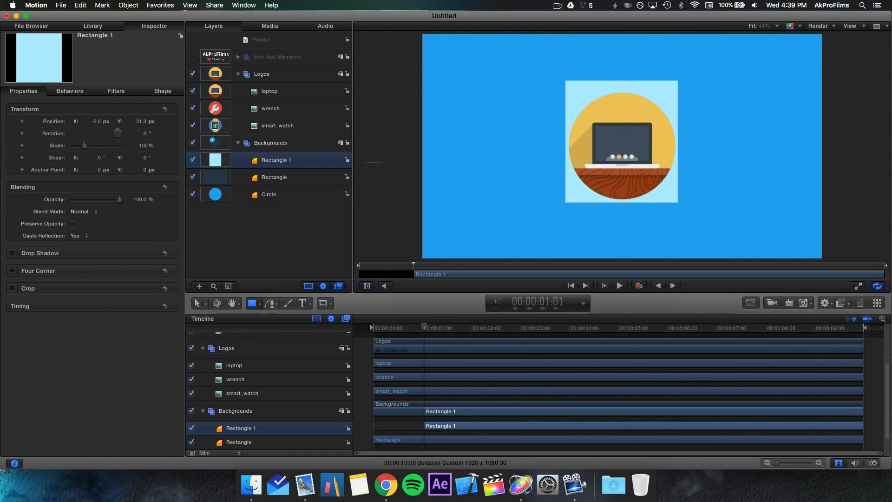
{"action": "left_click", "coordinate": [98, 122]}
{"action": "type", "text": "0"}
{"action": "key", "text": "Tab"}
{"action": "type", "text": "0"}
{"action": "key", "text": "Return"}
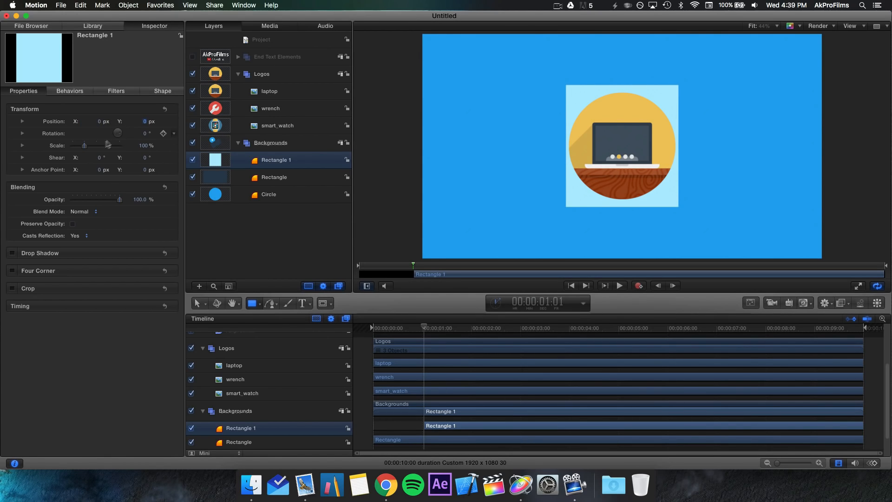
{"action": "left_click_drag", "start_coordinate": [85, 147], "coordinate": [85, 149]}
{"action": "left_click", "coordinate": [133, 389]}
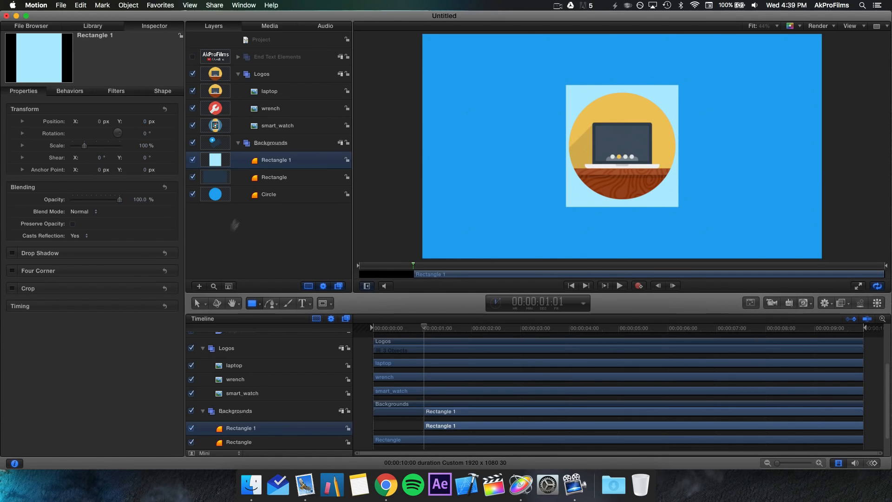
- Move the new light blue rectangle into the Logos group below smart_watch and collapse the Backgrounds group
{"action": "left_click_drag", "start_coordinate": [276, 158], "coordinate": [273, 135]}
{"action": "left_click", "coordinate": [267, 161]}
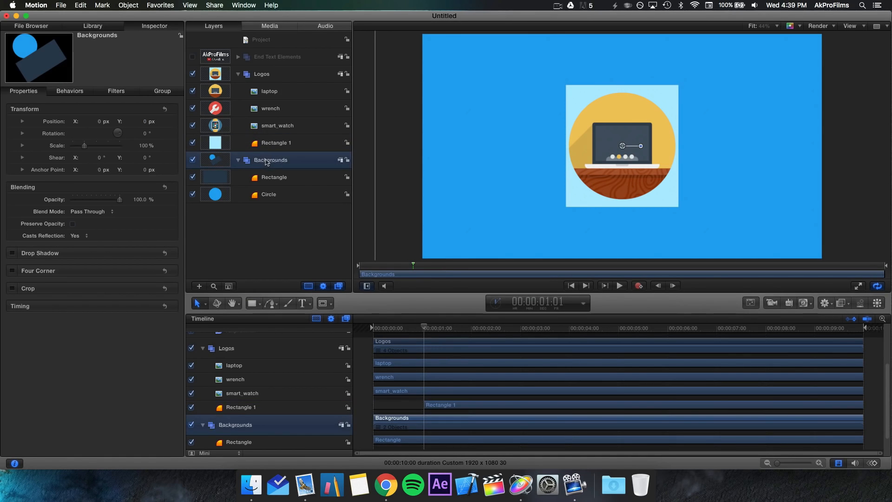
{"action": "left_click", "coordinate": [238, 161]}
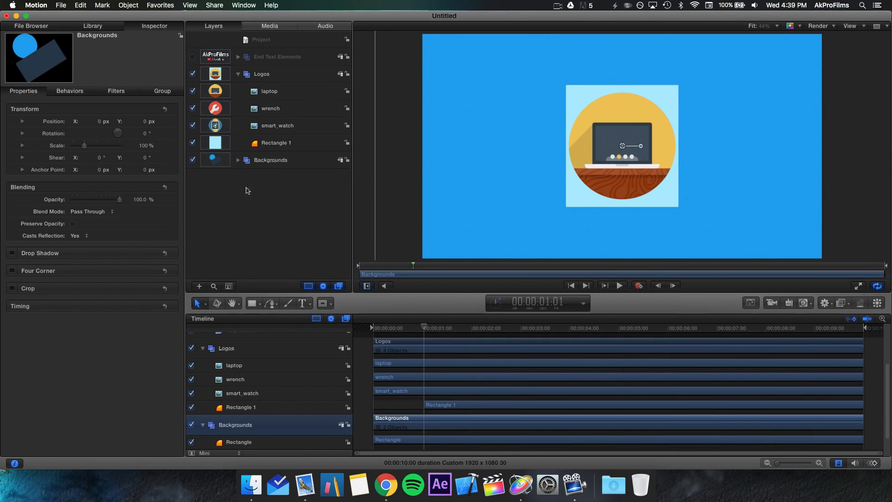
- Rename the light blue rectangle in the Logos group as Logos Mask
{"action": "left_click", "coordinate": [276, 148]}
{"action": "double_click", "coordinate": [276, 148]}
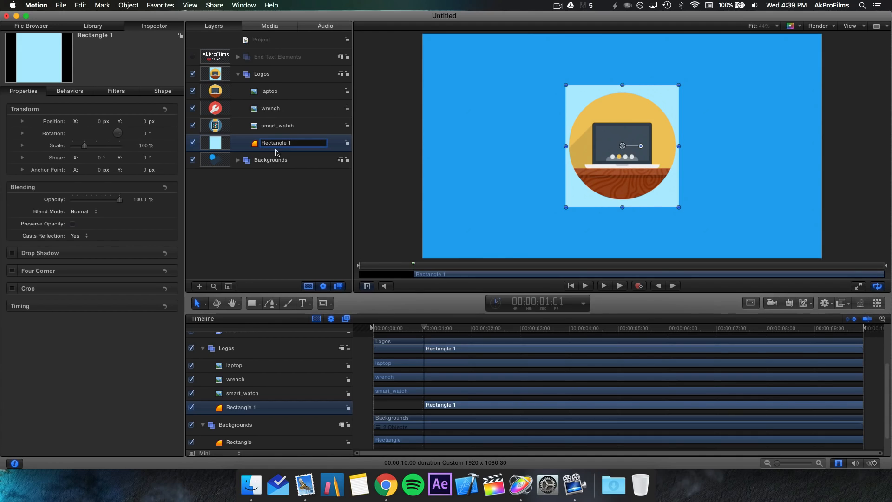
{"action": "key", "text": "super+a"}
{"action": "type", "text": "L"}
{"action": "key", "text": "Return"}
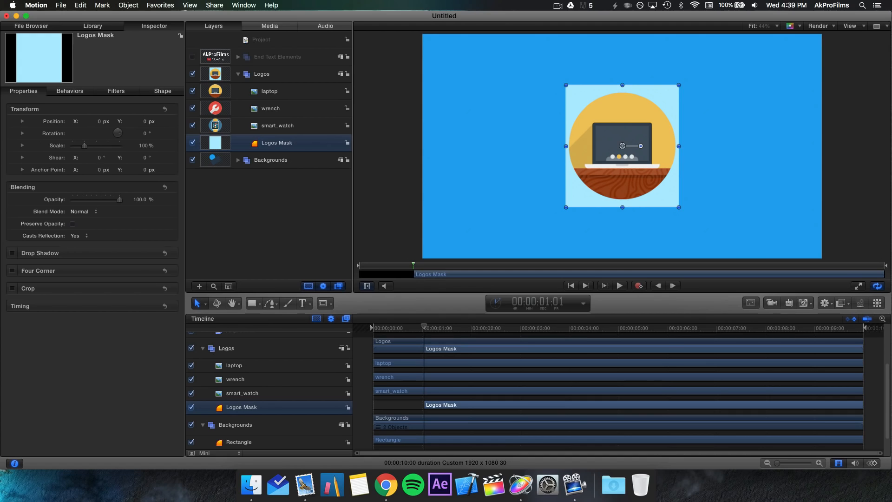
{"action": "left_click", "coordinate": [275, 208]}
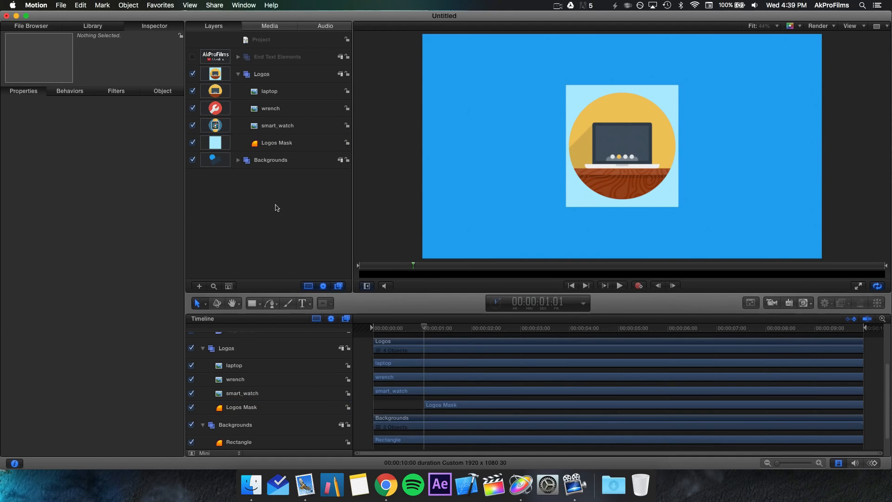
- Add an image mask to the laptop layer and use the Logos Mask rectangle as its mask source
{"action": "left_click", "coordinate": [269, 143]}
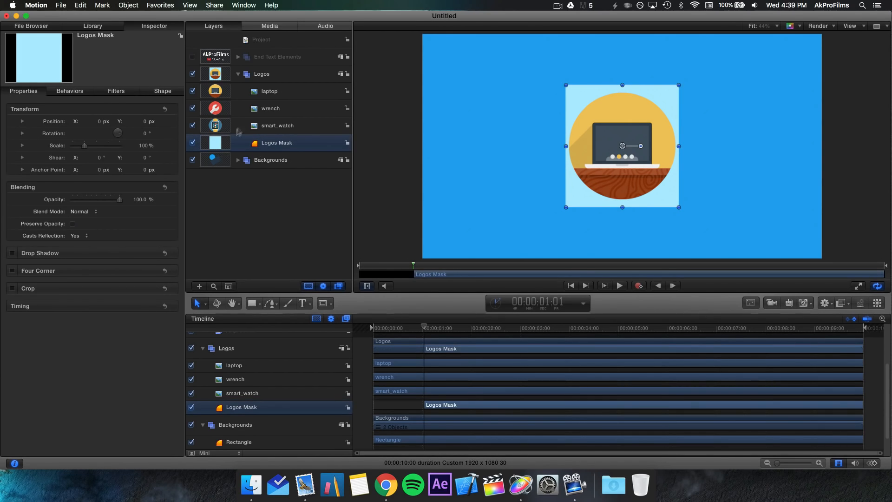
{"action": "left_click", "coordinate": [284, 92]}
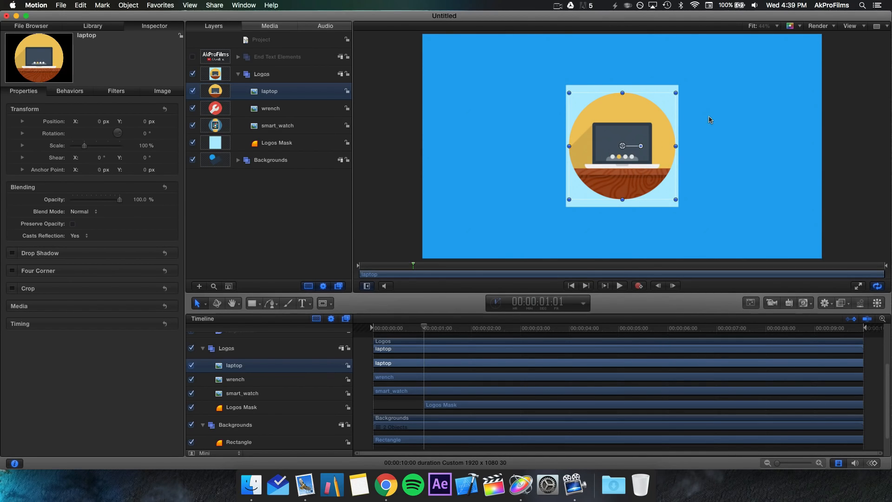
{"action": "left_click", "coordinate": [281, 228]}
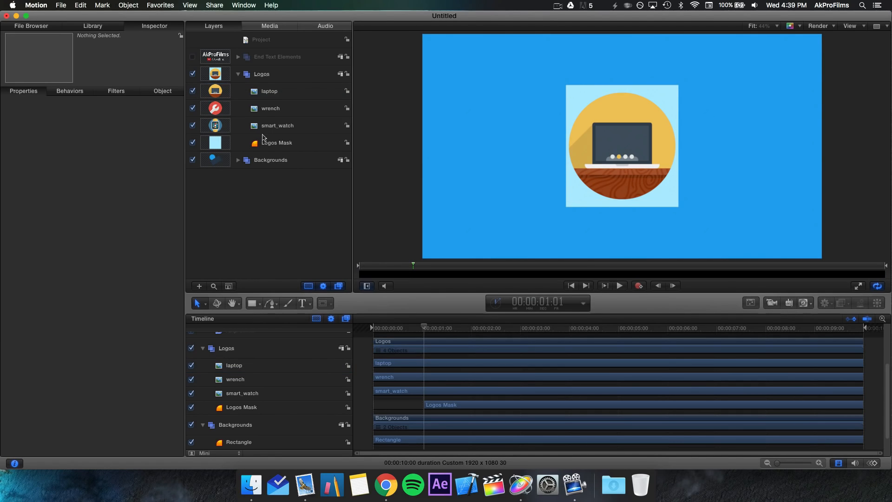
{"action": "left_click", "coordinate": [273, 97]}
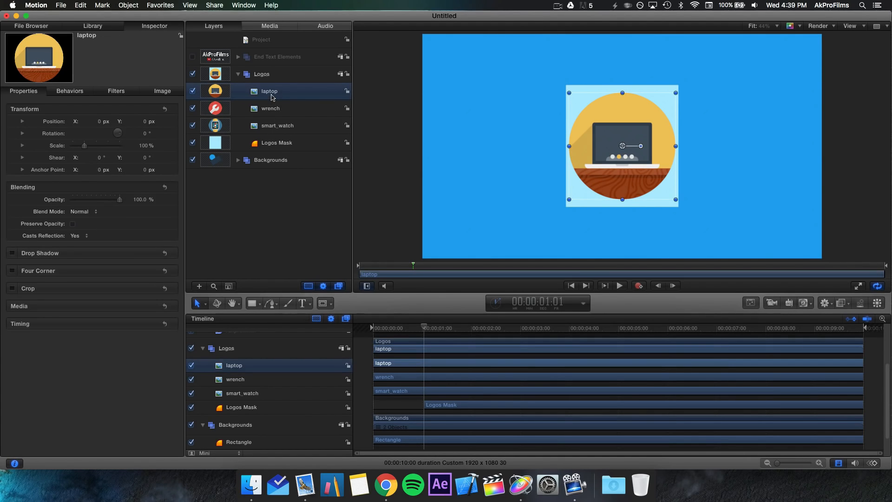
{"action": "right_click", "coordinate": [273, 97]}
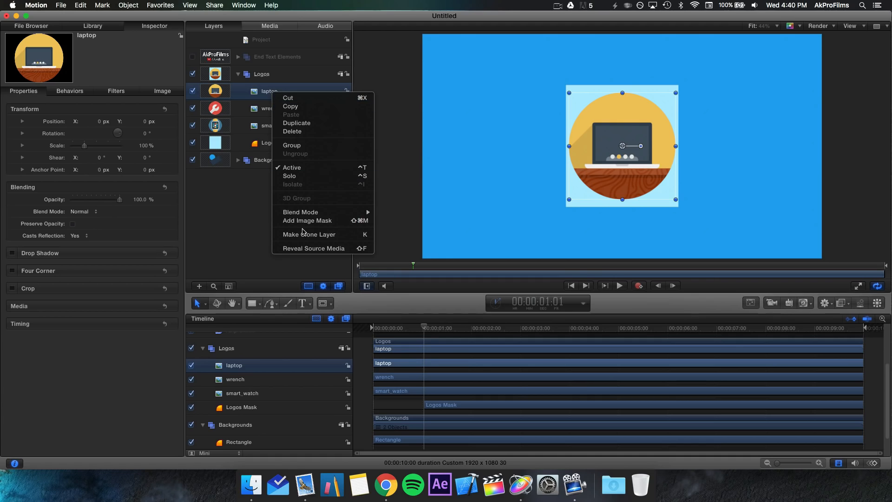
{"action": "key", "text": "Escape"}
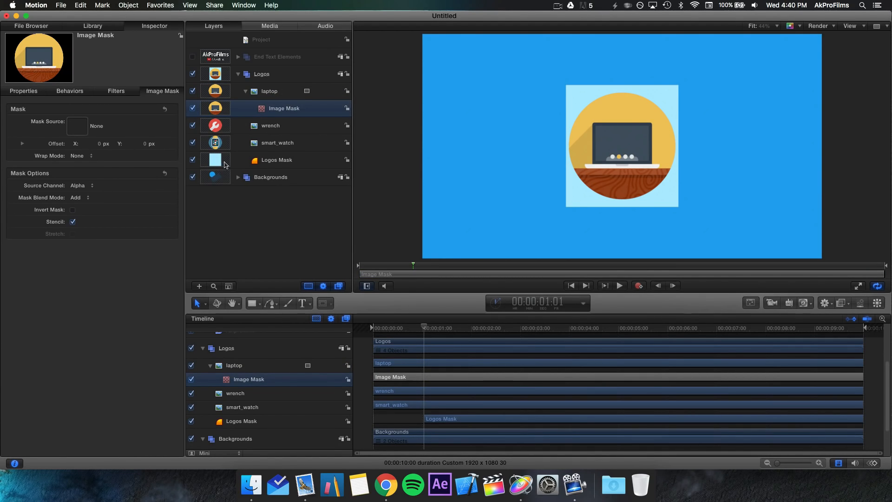
{"action": "left_click_drag", "start_coordinate": [223, 163], "coordinate": [85, 130]}
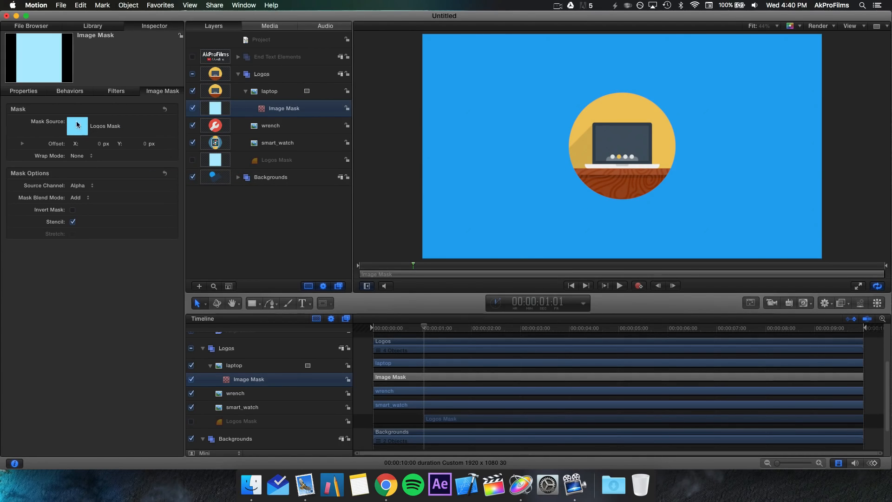
{"action": "left_click", "coordinate": [269, 242]}
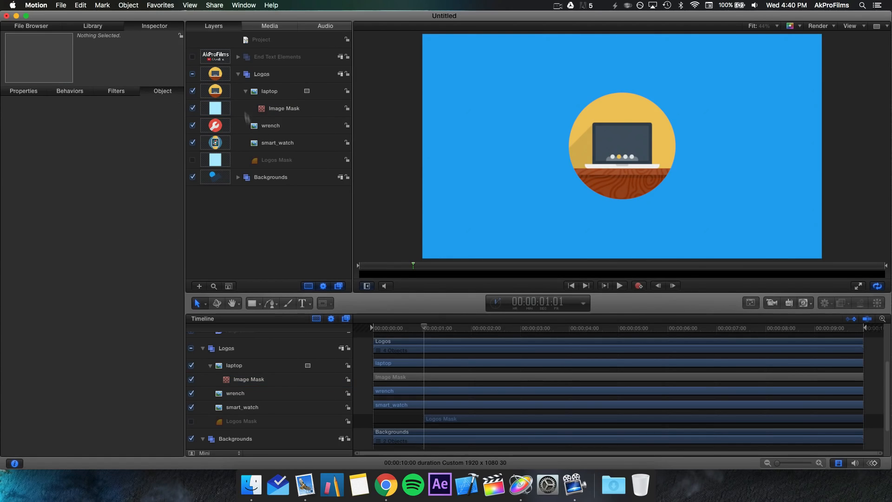
- Shift the laptop layer in X and Y to test its mask, and undo both position changes
{"action": "left_click", "coordinate": [267, 96]}
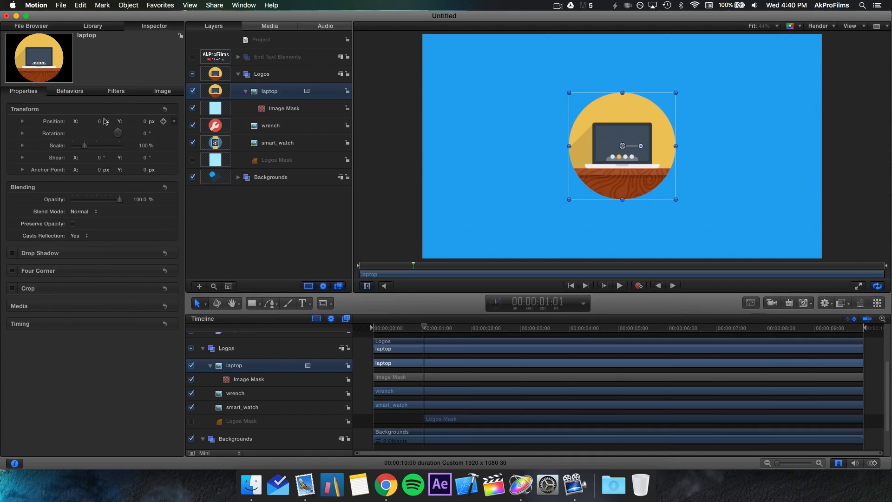
{"action": "left_click_drag", "start_coordinate": [99, 123], "coordinate": [138, 122]}
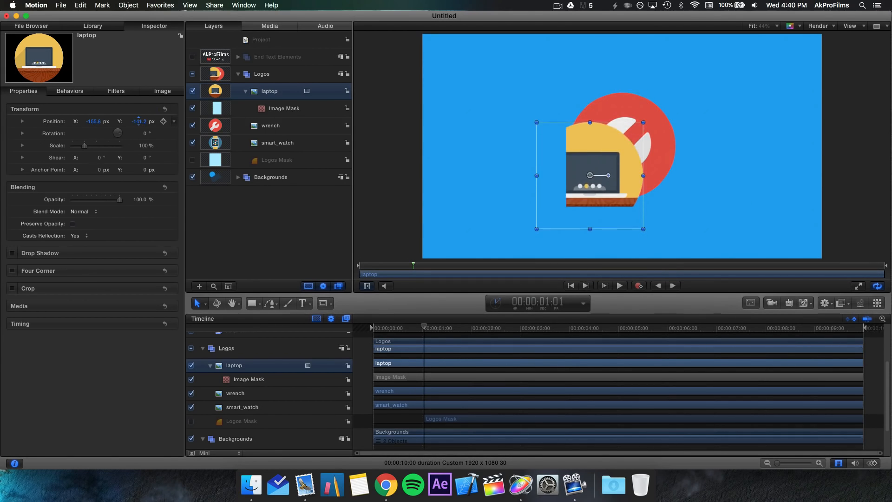
{"action": "key", "text": "super+z"}
{"action": "key", "text": "super+z"}
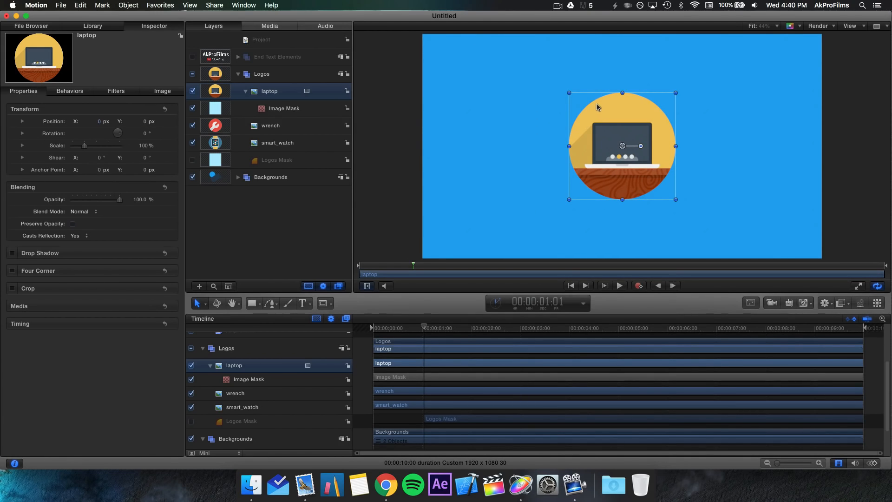
{"action": "left_click", "coordinate": [297, 219]}
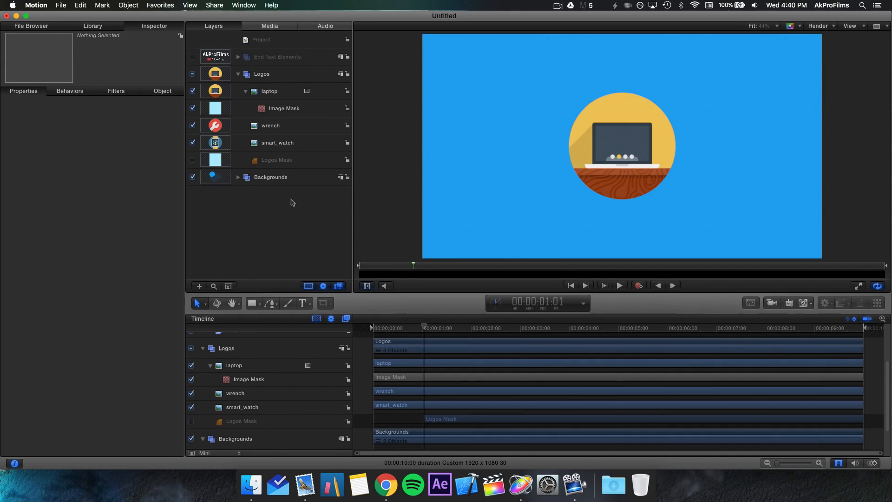
- Add an image mask to the wrench layer with Logos Mask as its source, keeping the laptop and wrench layers collapsed
{"action": "left_click", "coordinate": [247, 92]}
{"action": "left_click", "coordinate": [267, 110]}
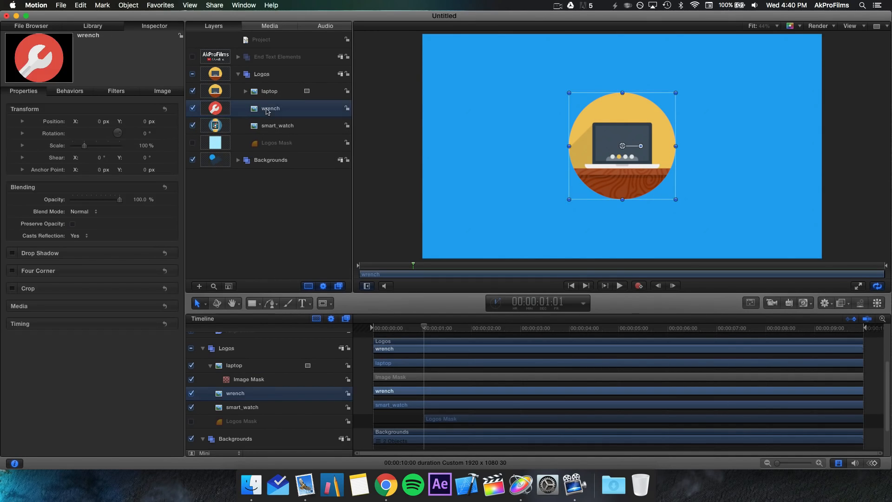
{"action": "right_click", "coordinate": [267, 112]}
{"action": "left_click", "coordinate": [300, 235]}
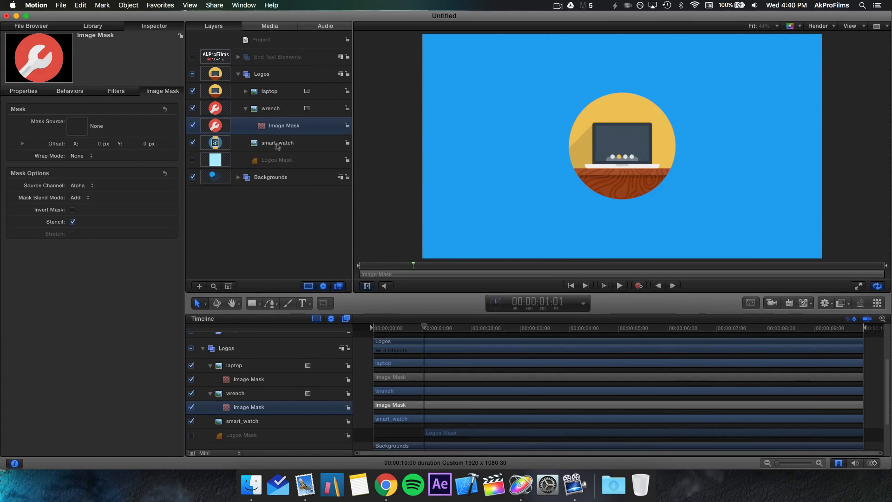
{"action": "left_click_drag", "start_coordinate": [267, 161], "coordinate": [77, 126]}
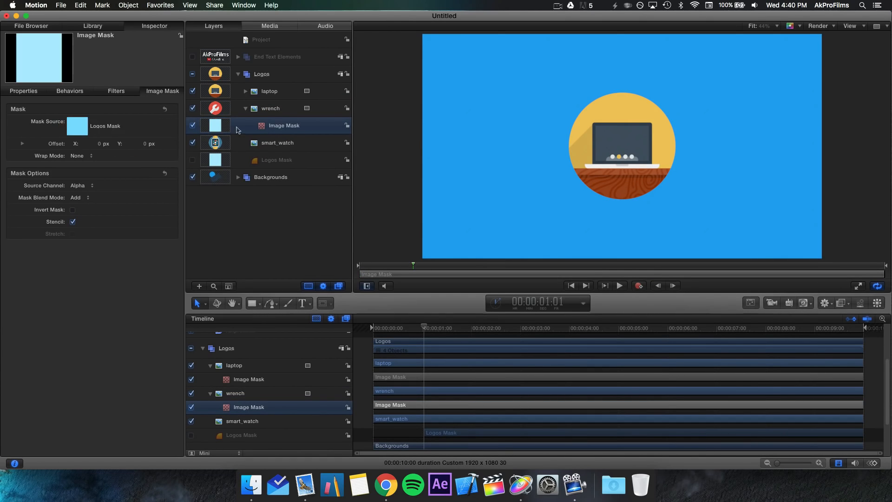
{"action": "left_click", "coordinate": [246, 108]}
- Add an image mask to the smart_watch layer, use Logos Mask as its source, and collapse the layer
{"action": "left_click", "coordinate": [257, 126]}
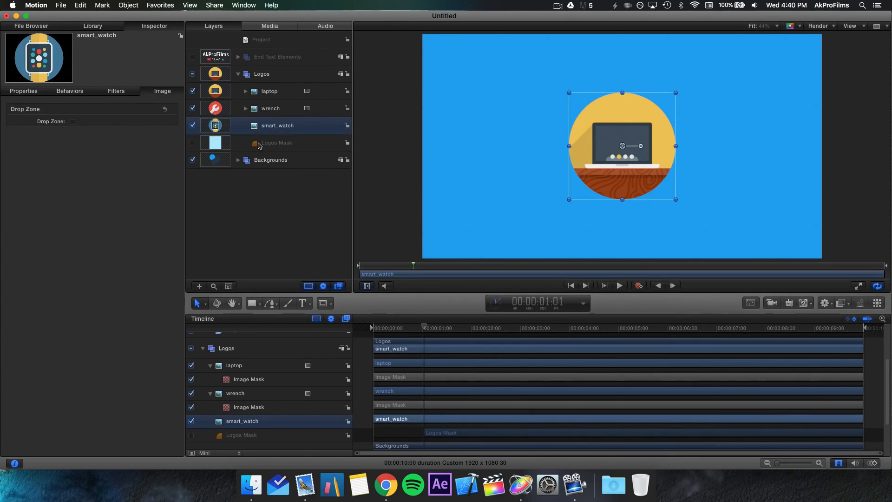
{"action": "right_click", "coordinate": [262, 126]}
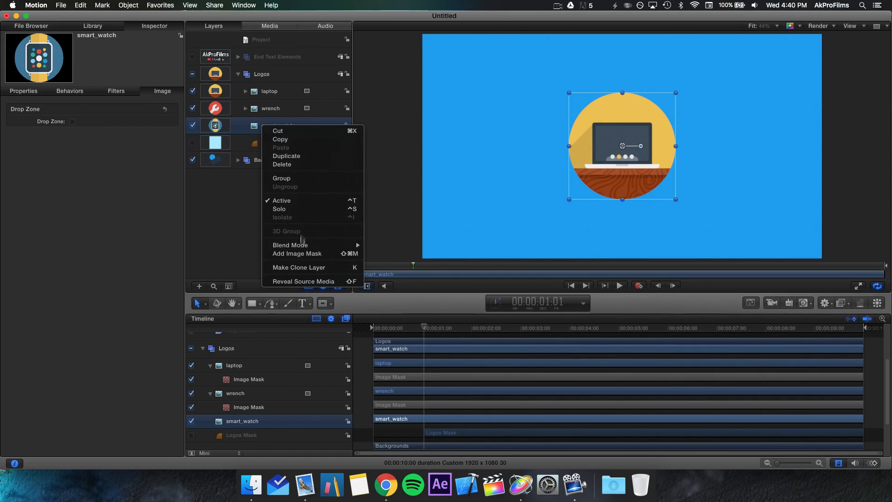
{"action": "left_click", "coordinate": [302, 252]}
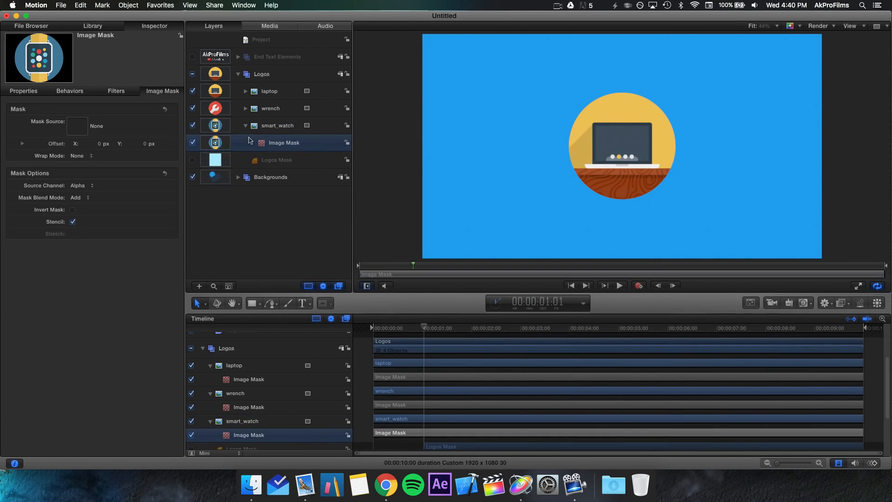
{"action": "left_click_drag", "start_coordinate": [265, 161], "coordinate": [77, 126]}
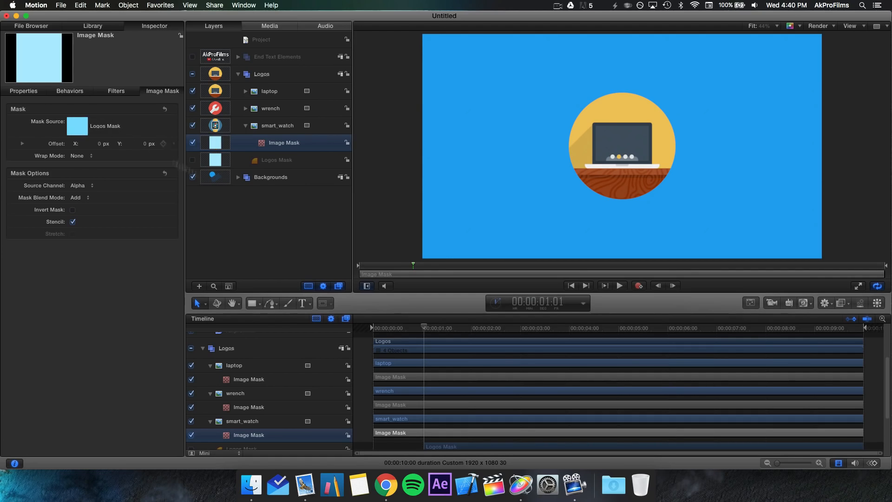
{"action": "left_click", "coordinate": [246, 126]}
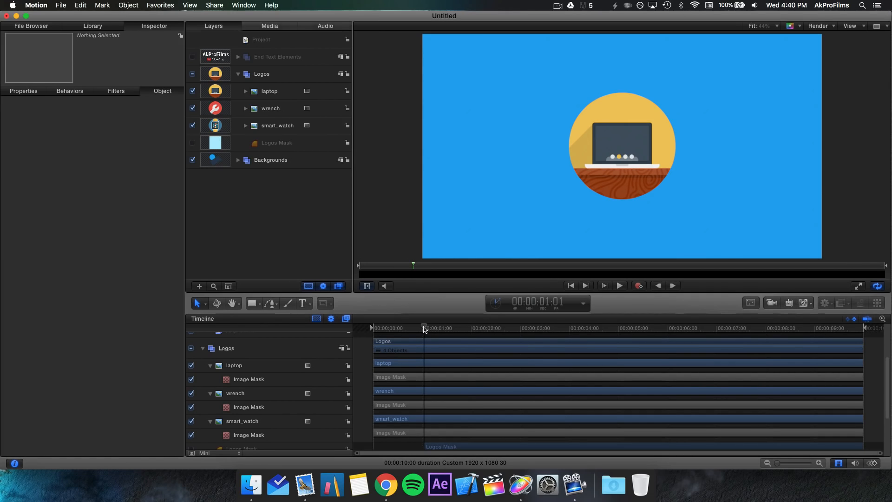
- Trim the start of the laptop layer to 00:00:01:00 and the start of the wrench layer to 00:00:01:15
{"action": "left_click_drag", "start_coordinate": [424, 328], "coordinate": [423, 329]}
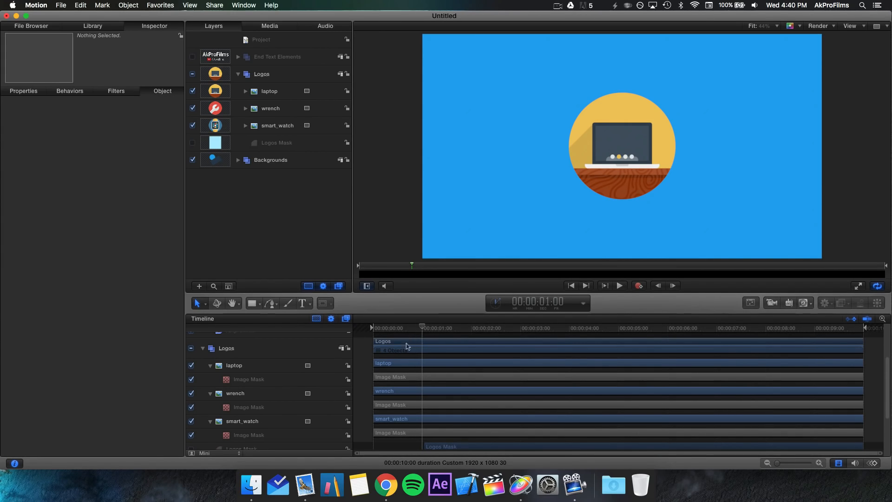
{"action": "left_click_drag", "start_coordinate": [376, 363], "coordinate": [422, 370]}
{"action": "left_click_drag", "start_coordinate": [449, 332], "coordinate": [447, 329]}
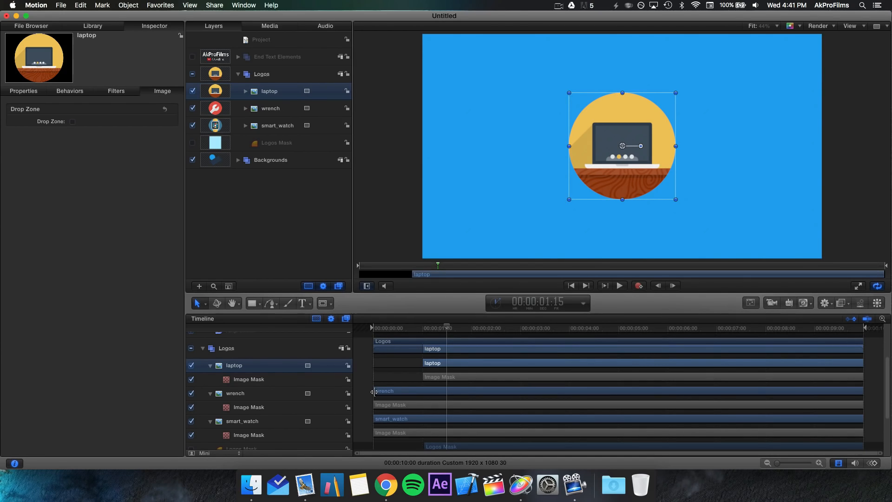
{"action": "left_click_drag", "start_coordinate": [375, 392], "coordinate": [449, 393]}
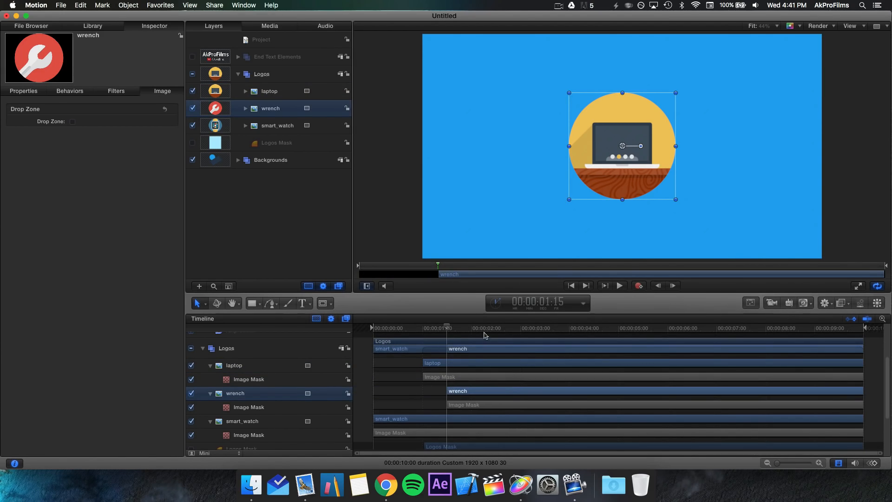
- Trim the start of the smart_watch layer to 00:00:02:00
{"action": "left_click_drag", "start_coordinate": [475, 329], "coordinate": [472, 329]}
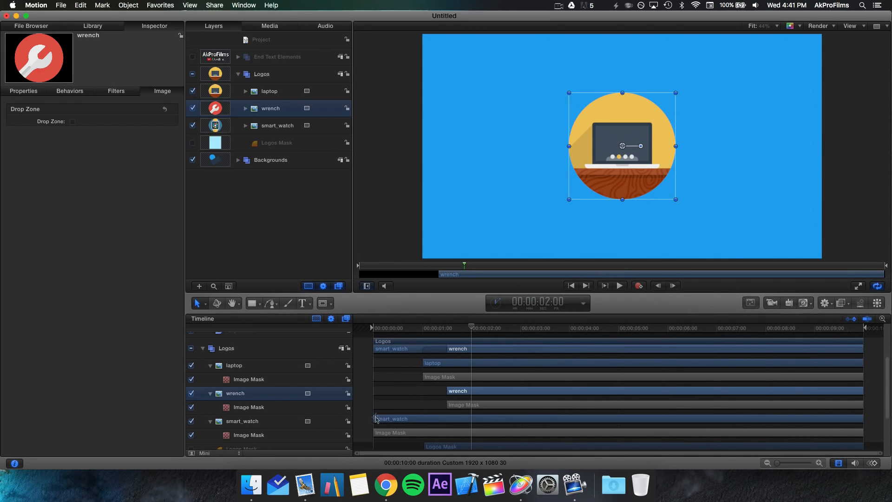
{"action": "left_click_drag", "start_coordinate": [377, 418], "coordinate": [474, 417]}
- Add a position keyframe to the laptop layer at 00:00:01:00
{"action": "left_click_drag", "start_coordinate": [440, 329], "coordinate": [423, 326]}
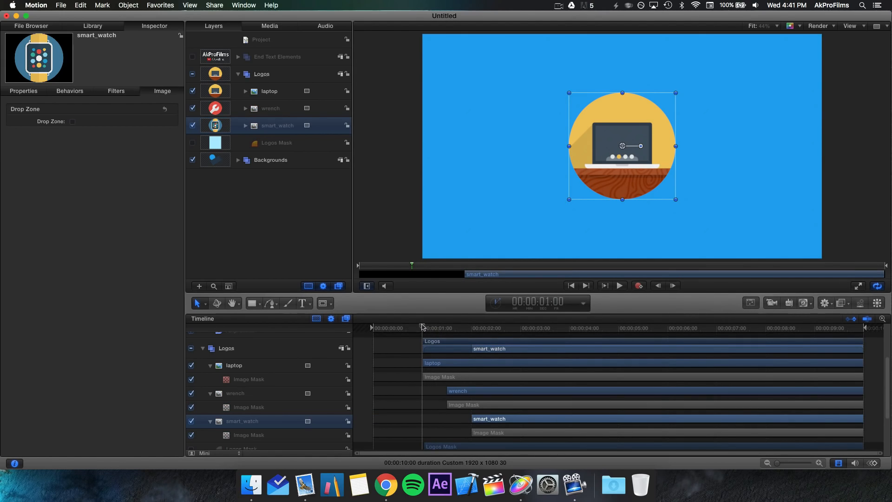
{"action": "left_click", "coordinate": [439, 367]}
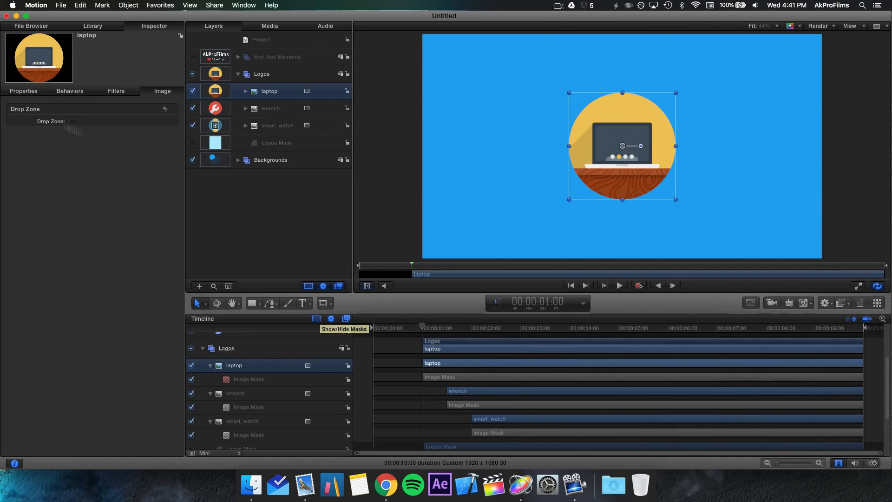
{"action": "left_click", "coordinate": [31, 93]}
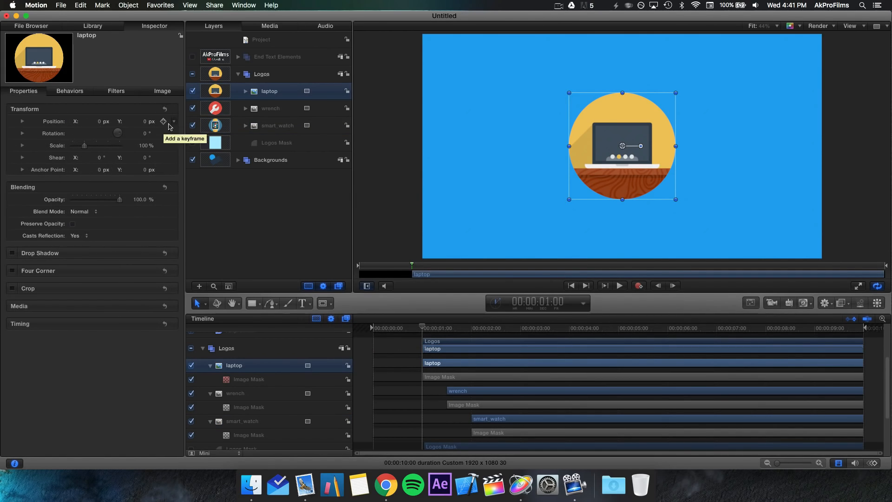
{"action": "left_click", "coordinate": [163, 122]}
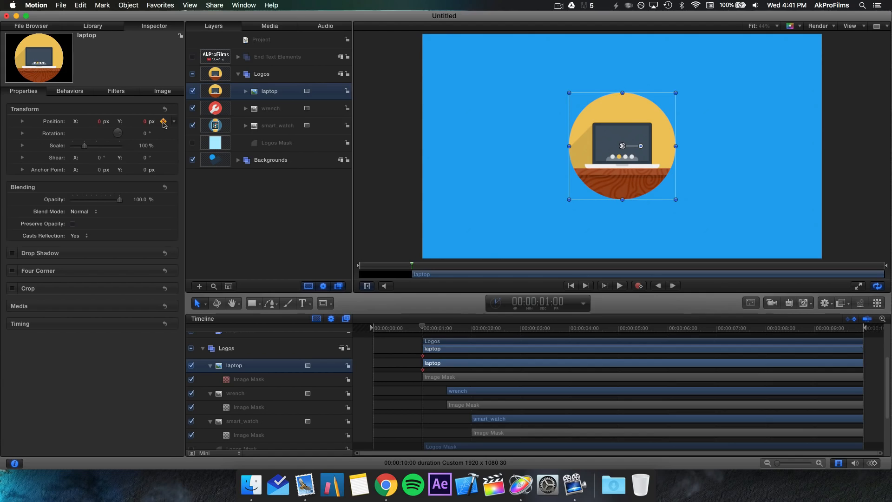
- Add a second position keyframe to the laptop layer ten frames further on, at 00:00:01:10
{"action": "key", "text": "Right"}
{"action": "key", "text": "Right"}
{"action": "key", "text": "Right"}
{"action": "key", "text": "Right"}
{"action": "key", "text": "Right"}
{"action": "key", "text": "Right"}
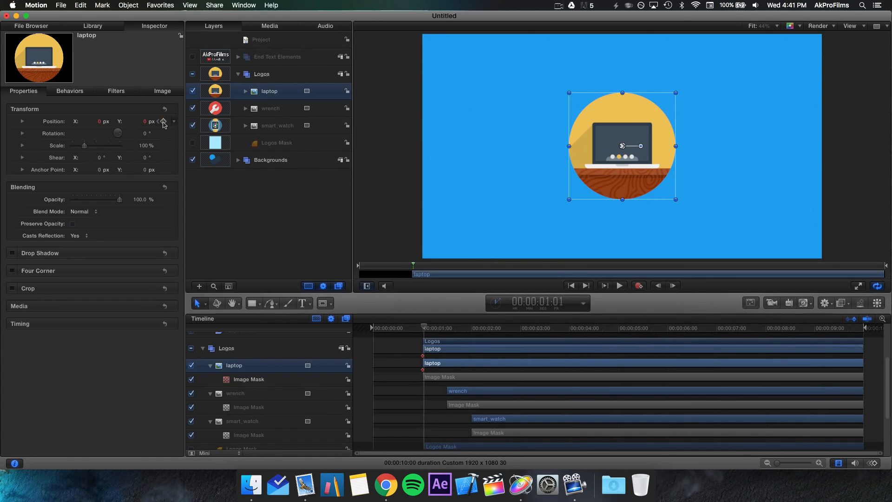
{"action": "key", "text": "Right"}
{"action": "key", "text": "Right"}
{"action": "key", "text": "Right"}
{"action": "key", "text": "Right"}
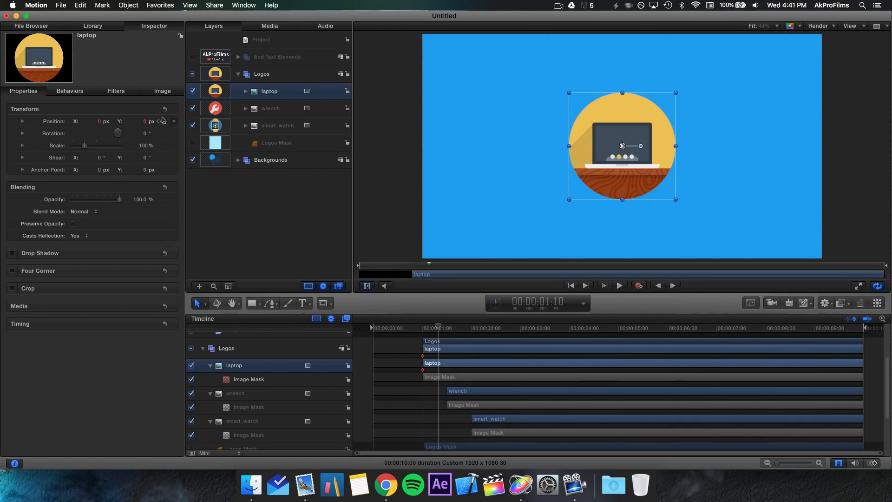
{"action": "left_click", "coordinate": [163, 122]}
- Add a third position keyframe to the laptop layer at 00:00:01:20
{"action": "key", "text": "Right"}
{"action": "key", "text": "Right"}
{"action": "key", "text": "Right"}
{"action": "key", "text": "Right"}
{"action": "key", "text": "Right"}
{"action": "key", "text": "Right"}
{"action": "key", "text": "Right"}
{"action": "key", "text": "Right"}
{"action": "key", "text": "Right"}
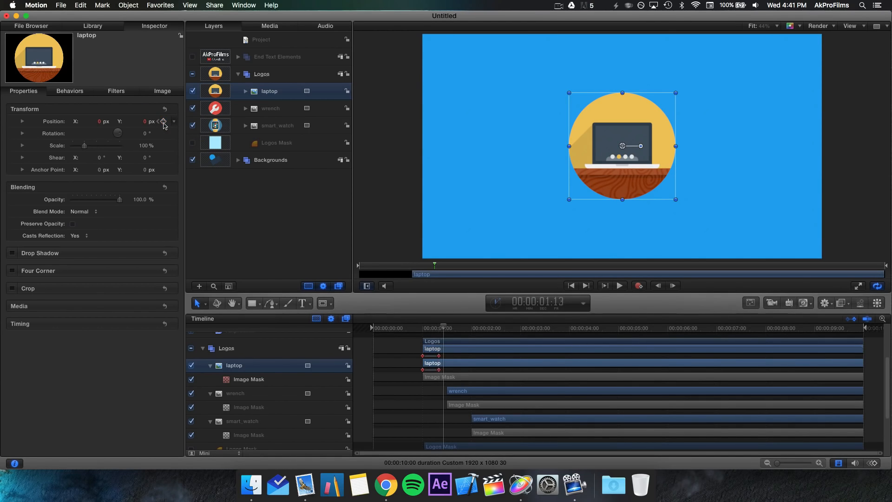
{"action": "key", "text": "Right"}
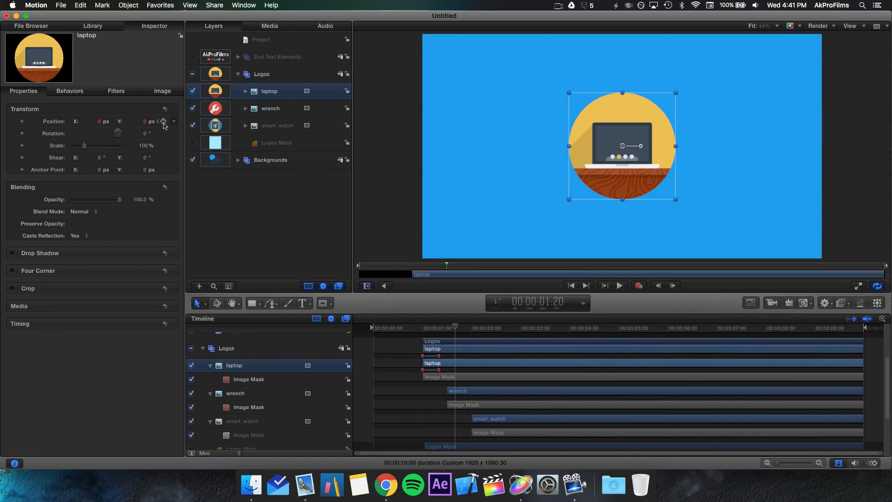
{"action": "left_click", "coordinate": [163, 122]}
- Add a fourth position keyframe to the laptop layer at 00:00:02:00
{"action": "key", "text": "Right"}
{"action": "key", "text": "Right"}
{"action": "key", "text": "Right"}
{"action": "key", "text": "Right"}
{"action": "key", "text": "Right"}
{"action": "key", "text": "Right"}
{"action": "key", "text": "Right"}
{"action": "key", "text": "Right"}
{"action": "key", "text": "Right"}
{"action": "key", "text": "Right"}
{"action": "left_click", "coordinate": [163, 122]}
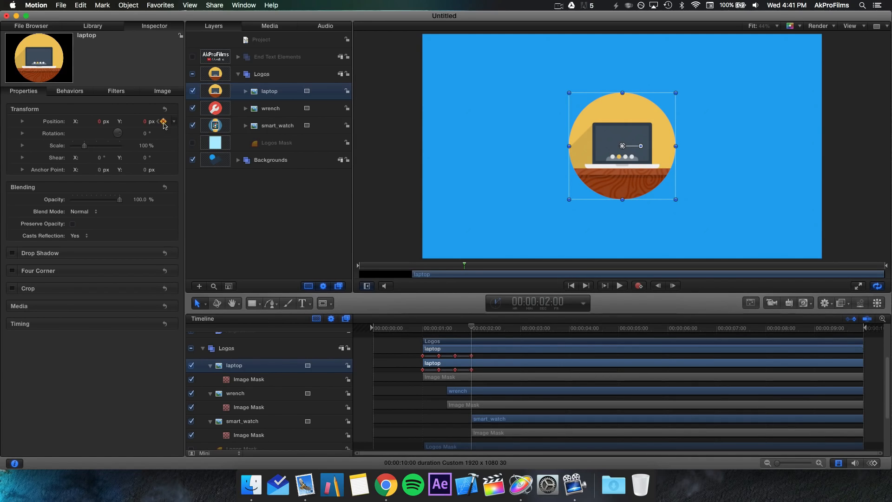
- Trim the start of the wrench layer to 00:00:02:00 and add a position keyframe there
{"action": "left_click", "coordinate": [458, 392]}
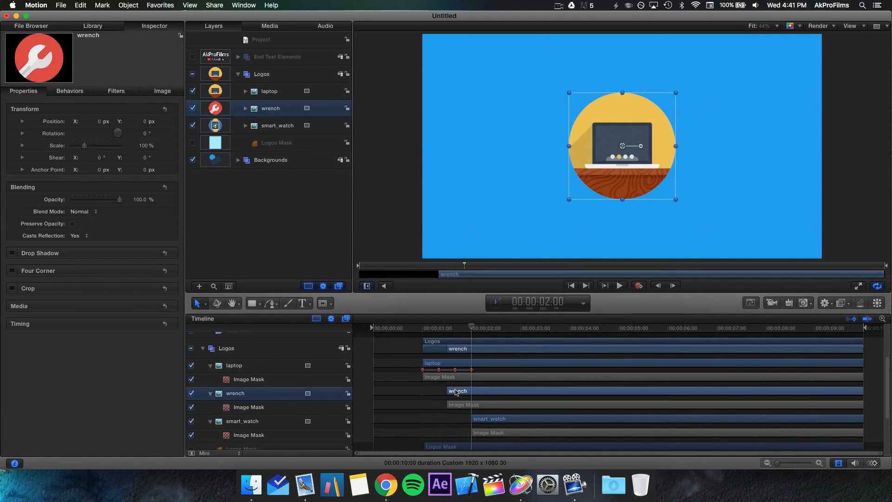
{"action": "left_click_drag", "start_coordinate": [449, 391], "coordinate": [474, 399]}
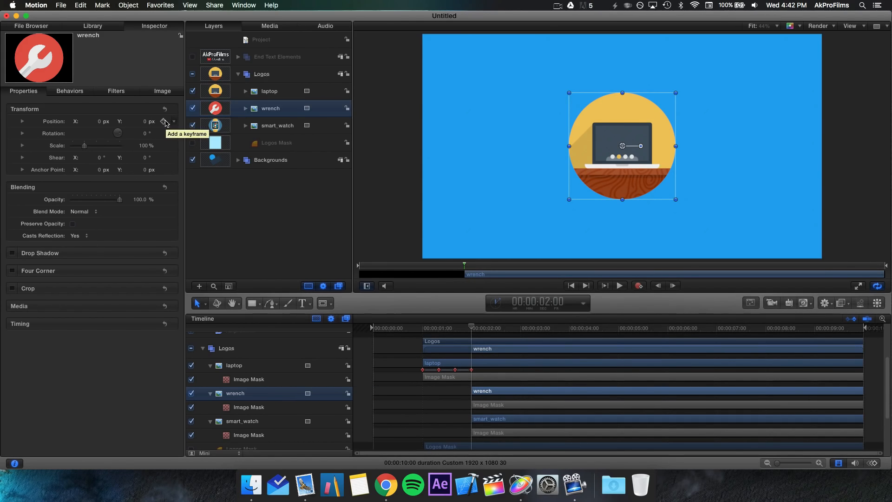
{"action": "left_click", "coordinate": [164, 121]}
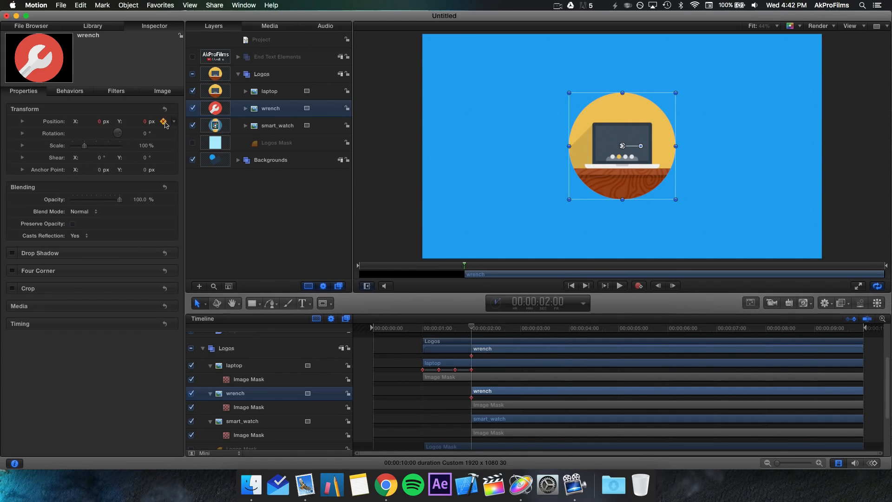
- Add a second position keyframe to the wrench layer at 00:00:02:10
{"action": "key", "text": "Right"}
{"action": "key", "text": "Right"}
{"action": "key", "text": "Right"}
{"action": "key", "text": "Right"}
{"action": "key", "text": "Right"}
{"action": "key", "text": "Right"}
{"action": "key", "text": "Right"}
{"action": "key", "text": "Right"}
{"action": "key", "text": "Right"}
{"action": "key", "text": "Right"}
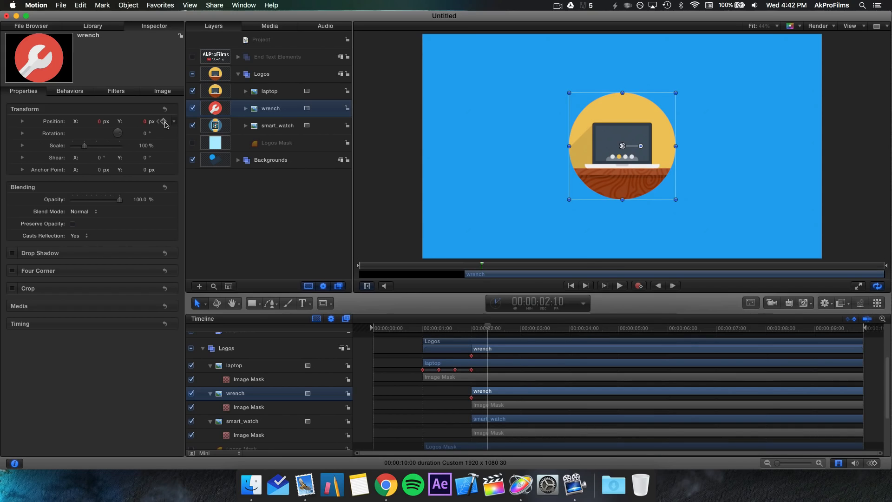
{"action": "left_click", "coordinate": [164, 122]}
- Add position keyframes to the wrench layer at 00:00:02:20 and 00:00:03:00
{"action": "key", "text": "Right"}
{"action": "key", "text": "Right"}
{"action": "key", "text": "Right"}
{"action": "key", "text": "Right"}
{"action": "key", "text": "Right"}
{"action": "key", "text": "Right"}
{"action": "key", "text": "Right"}
{"action": "key", "text": "Right"}
{"action": "key", "text": "Right"}
{"action": "key", "text": "Right"}
{"action": "key", "text": "Right"}
{"action": "key", "text": "Right"}
{"action": "key", "text": "Right"}
{"action": "key", "text": "Right"}
{"action": "key", "text": "Right"}
{"action": "key", "text": "Right"}
{"action": "key", "text": "Right"}
{"action": "key", "text": "Right"}
{"action": "key", "text": "Right"}
{"action": "key", "text": "Right"}
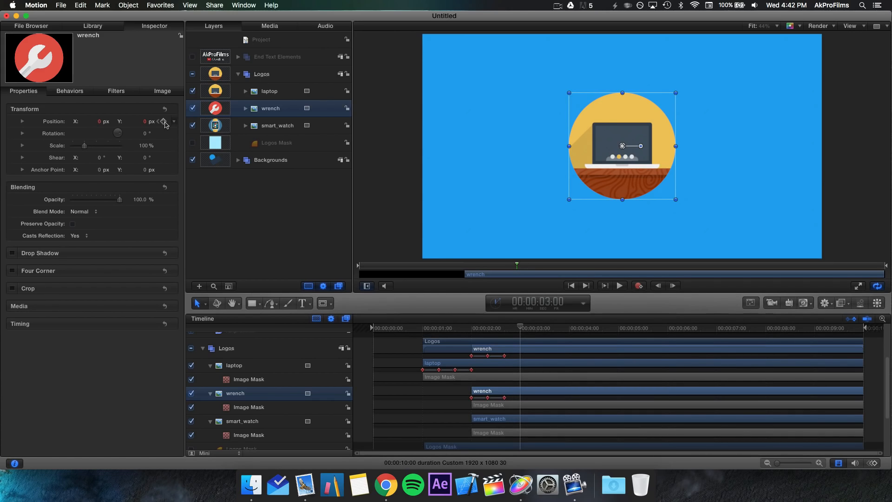
{"action": "left_click", "coordinate": [164, 121]}
- Trim the start of the smart_watch layer to 00:00:03:00 and add a position keyframe there
{"action": "left_click", "coordinate": [486, 423]}
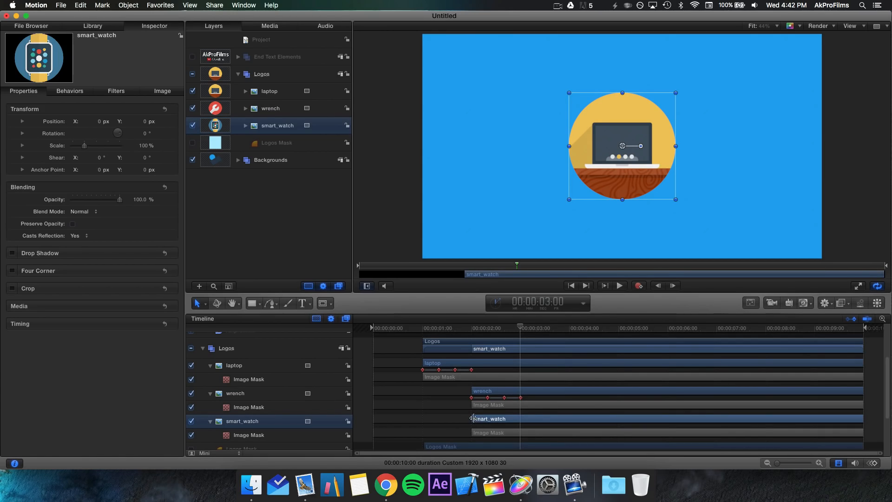
{"action": "left_click_drag", "start_coordinate": [473, 418], "coordinate": [515, 418]}
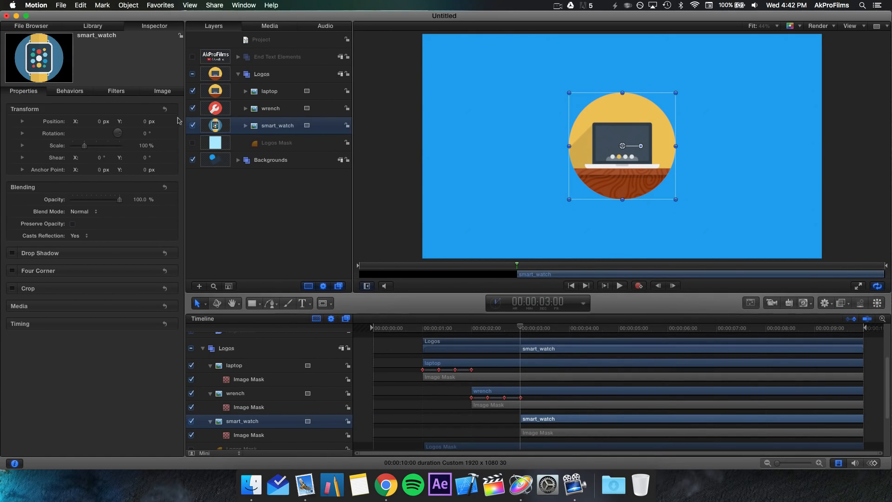
{"action": "left_click", "coordinate": [164, 122]}
- Add a second position keyframe to the smart_watch layer at 00:00:03:10
{"action": "key", "text": "Right"}
{"action": "key", "text": "Right"}
{"action": "key", "text": "Right"}
{"action": "key", "text": "Right"}
{"action": "key", "text": "Right"}
{"action": "key", "text": "Right"}
{"action": "key", "text": "Right"}
{"action": "key", "text": "Right"}
{"action": "key", "text": "Right"}
{"action": "key", "text": "Right"}
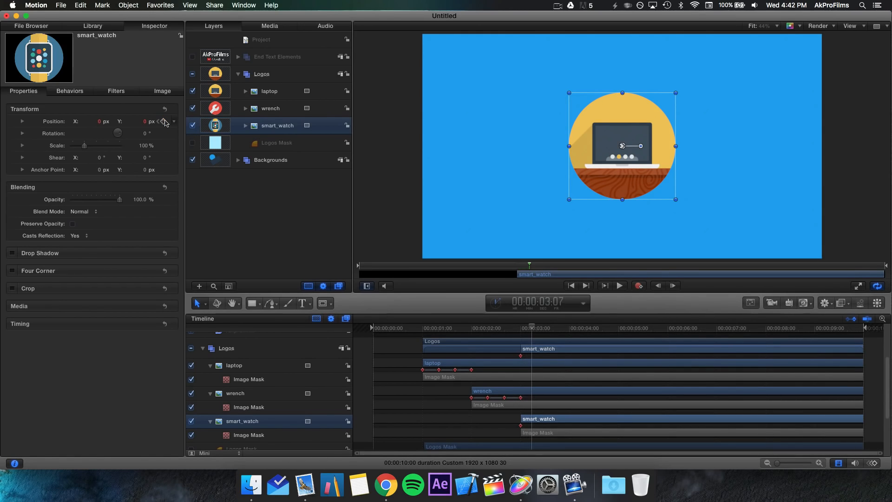
{"action": "left_click", "coordinate": [164, 122]}
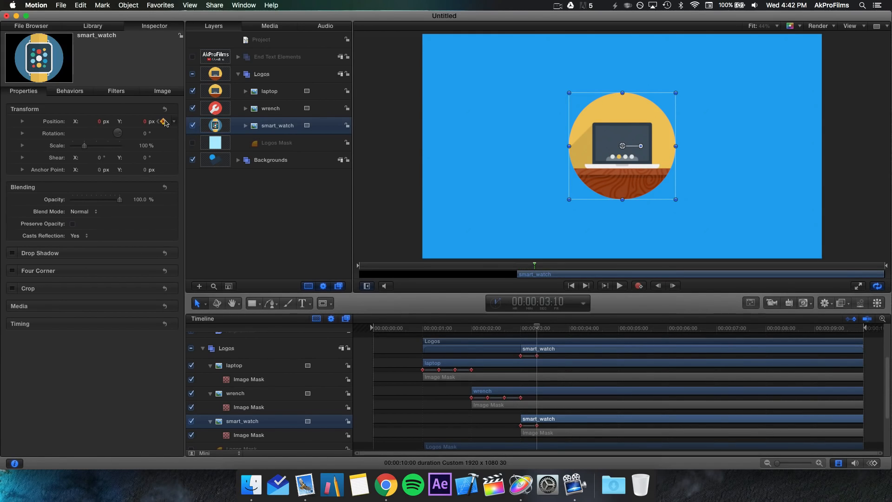
- Add position keyframes to the smart_watch layer at 00:00:03:20 and 00:00:04:00
{"action": "key", "text": "Right"}
{"action": "key", "text": "Right"}
{"action": "key", "text": "Right"}
{"action": "key", "text": "Right"}
{"action": "key", "text": "Right"}
{"action": "key", "text": "Right"}
{"action": "key", "text": "Right"}
{"action": "key", "text": "Right"}
{"action": "key", "text": "Right"}
{"action": "key", "text": "Right"}
{"action": "key", "text": "Right"}
{"action": "key", "text": "Right"}
{"action": "key", "text": "Right"}
{"action": "key", "text": "Right"}
{"action": "key", "text": "Right"}
{"action": "key", "text": "Right"}
{"action": "key", "text": "Right"}
{"action": "key", "text": "Right"}
{"action": "key", "text": "Right"}
{"action": "key", "text": "Right"}
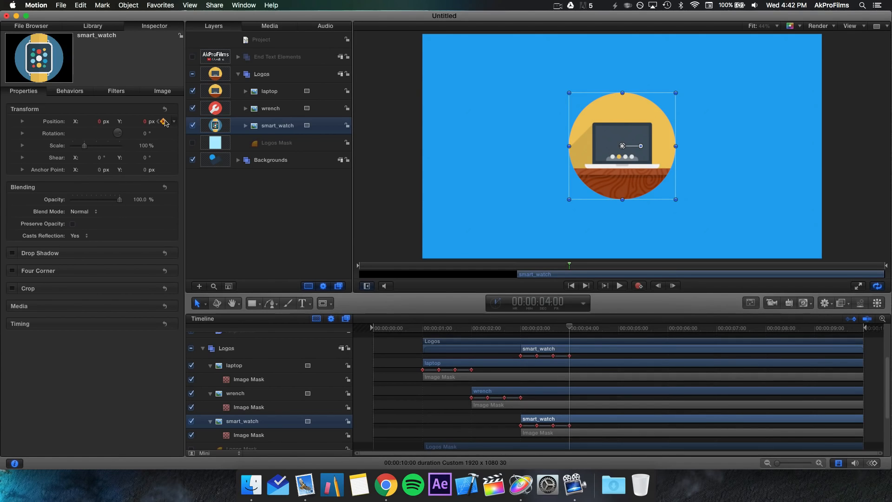
- Try setting the smart_watch layer's X position to about 535 px at 00:00:01:00, then undo the change
{"action": "left_click", "coordinate": [439, 327]}
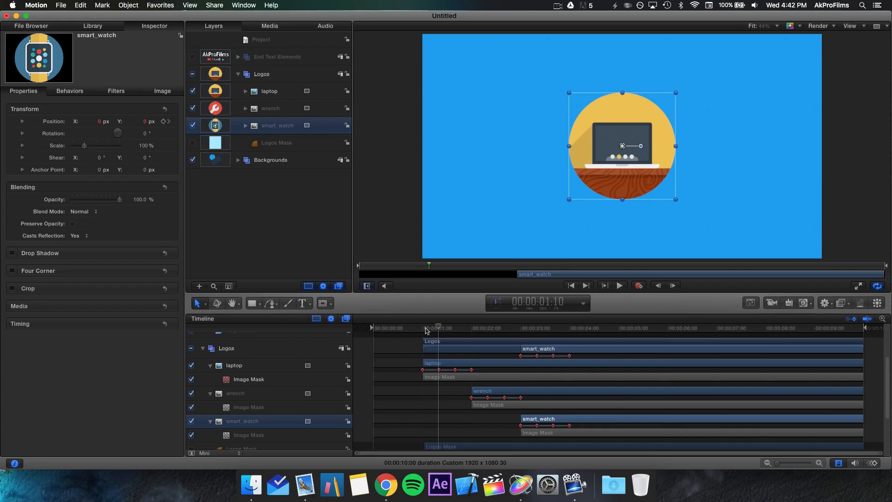
{"action": "left_click_drag", "start_coordinate": [425, 327], "coordinate": [421, 328]}
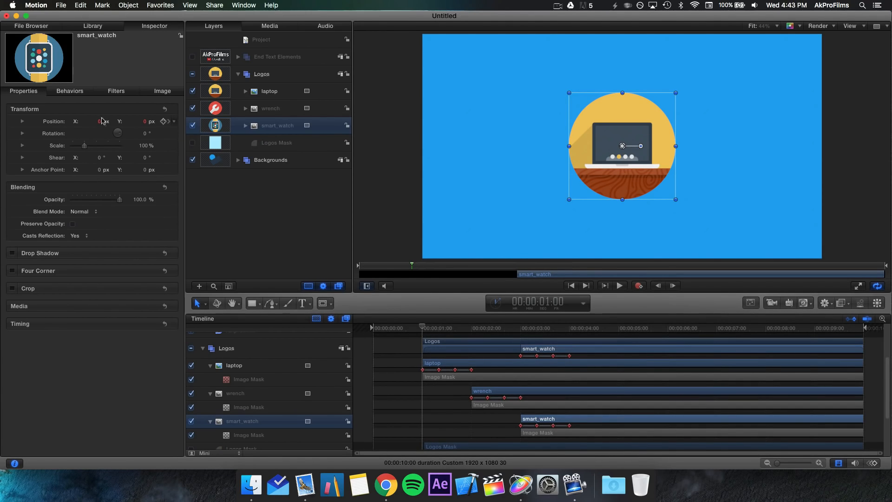
{"action": "left_click_drag", "start_coordinate": [100, 123], "coordinate": [194, 123]}
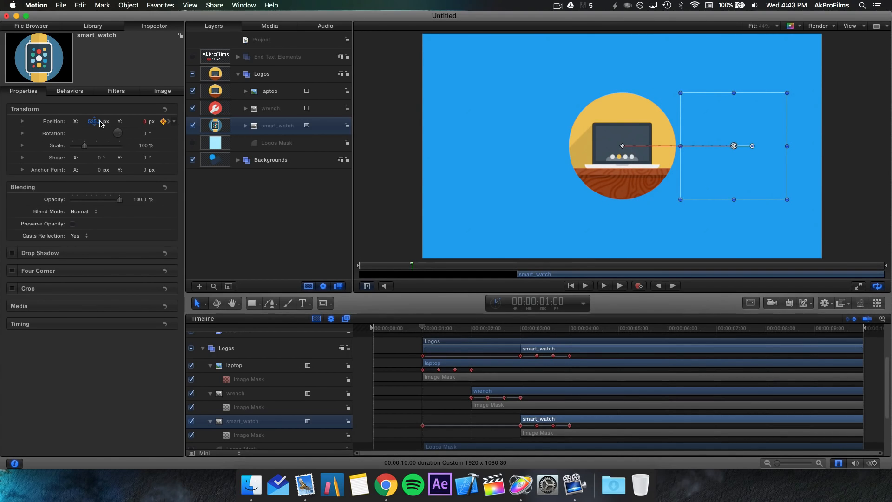
{"action": "key", "text": "super+z"}
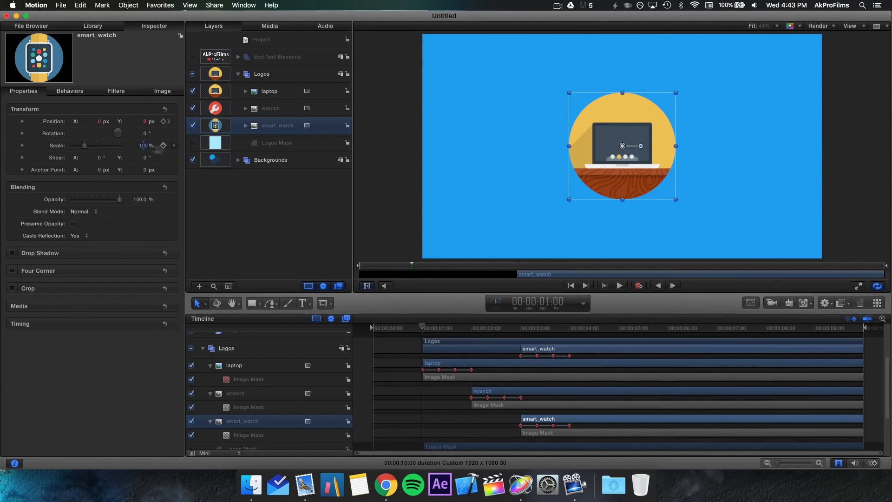
- Try setting the laptop layer's X position to about 322 px at 00:00:01:00, then undo the change
{"action": "left_click", "coordinate": [431, 365]}
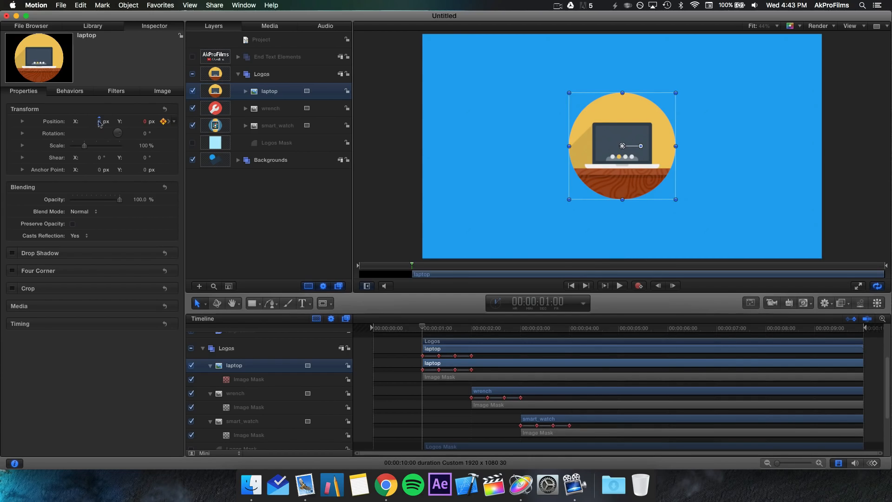
{"action": "left_click_drag", "start_coordinate": [99, 122], "coordinate": [142, 122]}
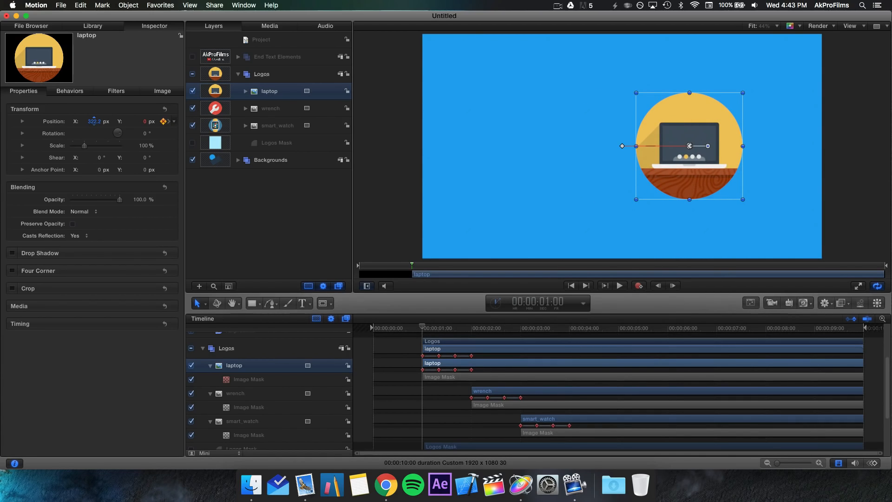
{"action": "key", "text": "super+z"}
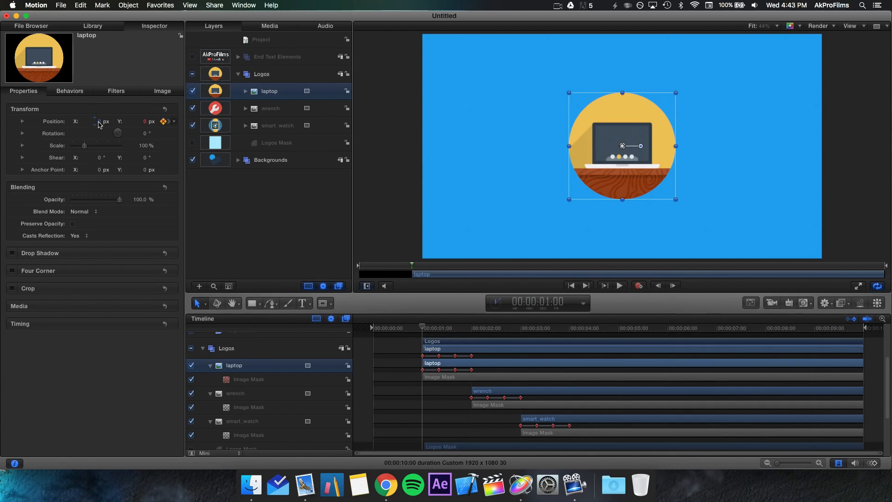
- Extend the start of the laptop layer's Image Mask slightly before 00:00:01:00
{"action": "left_click", "coordinate": [415, 406]}
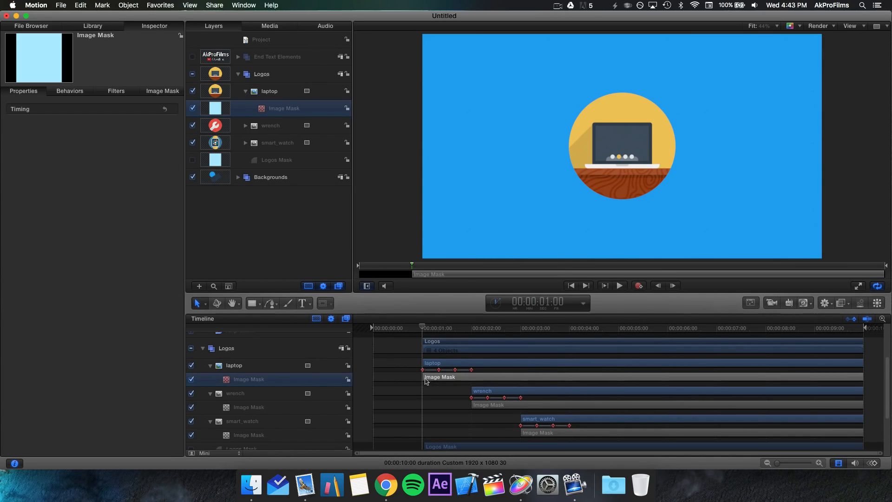
{"action": "left_click", "coordinate": [425, 377]}
{"action": "left_click_drag", "start_coordinate": [420, 377], "coordinate": [414, 377]}
- Try setting the laptop layer's X position to about -511 px at 00:00:01:00, then undo the change
{"action": "left_click", "coordinate": [236, 93]}
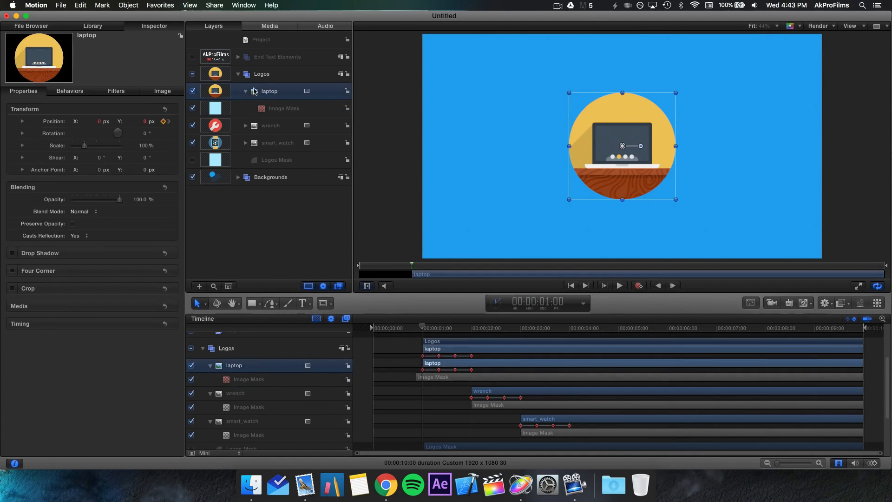
{"action": "left_click", "coordinate": [247, 92]}
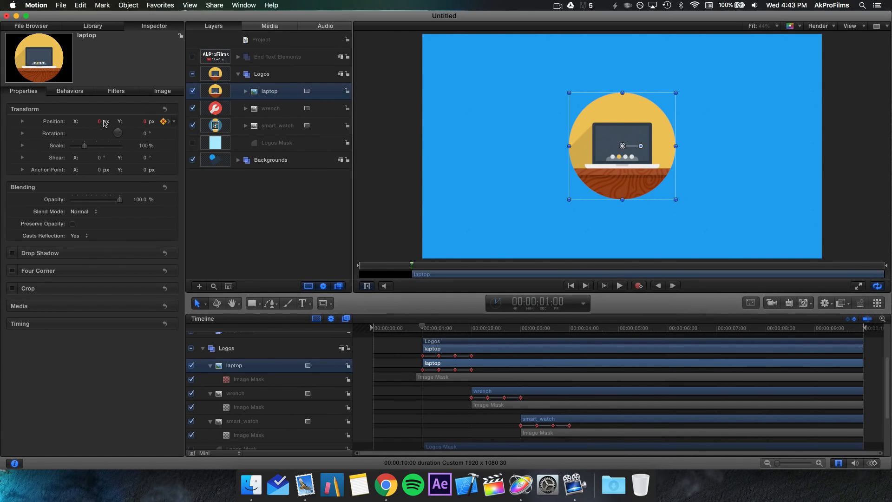
{"action": "left_click_drag", "start_coordinate": [100, 124], "coordinate": [7, 125]}
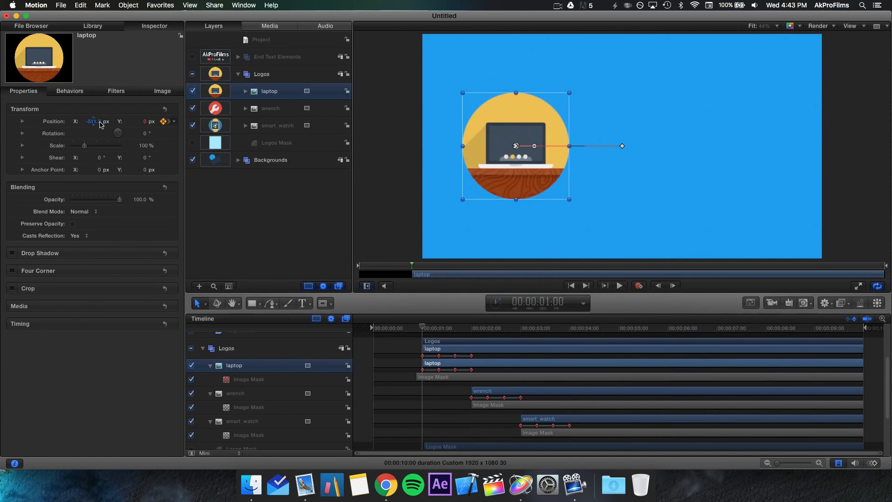
{"action": "key", "text": "super+z"}
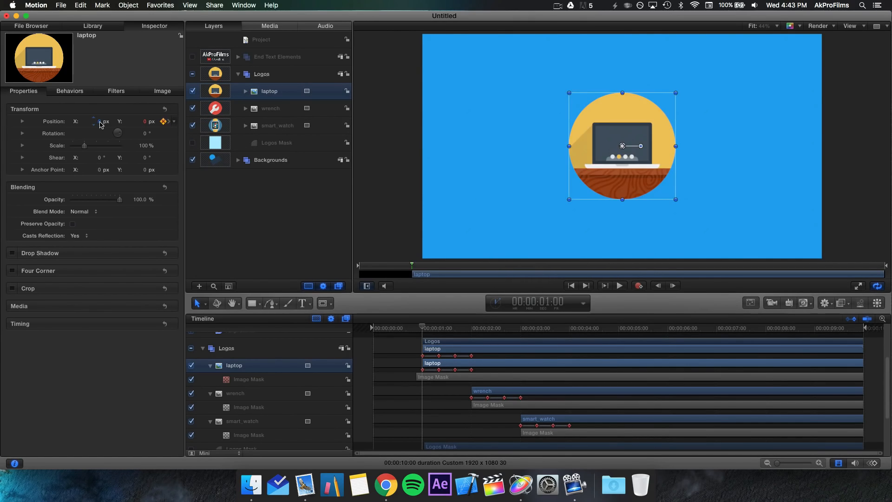
- Extend the start of the Logos Mask layer to the beginning of the timeline
{"action": "left_click", "coordinate": [417, 377]}
{"action": "left_click_drag", "start_coordinate": [417, 377], "coordinate": [373, 390]}
{"action": "scroll", "coordinate": [429, 411], "scroll_direction": "down", "scroll_amount": 4}
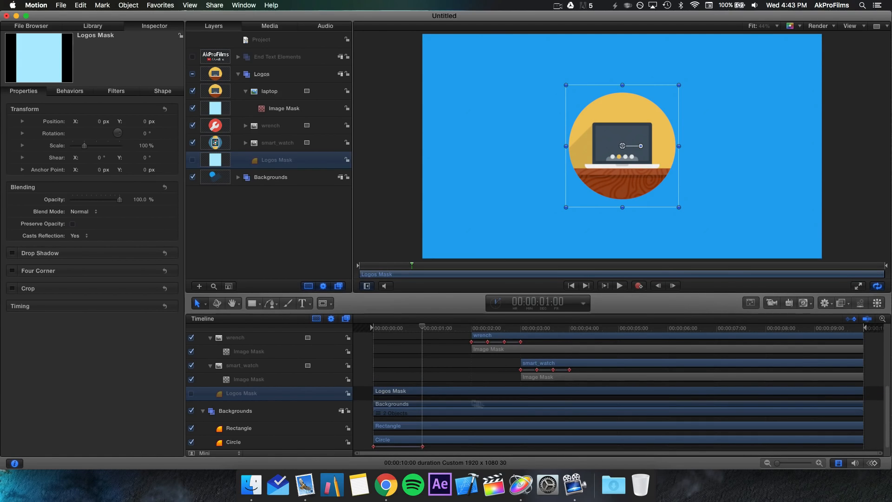
- Set the laptop layer's X position to about 535 px at 00:00:01:00
{"action": "scroll", "coordinate": [475, 390], "scroll_direction": "up", "scroll_amount": 2}
{"action": "scroll", "coordinate": [472, 389], "scroll_direction": "up", "scroll_amount": 5}
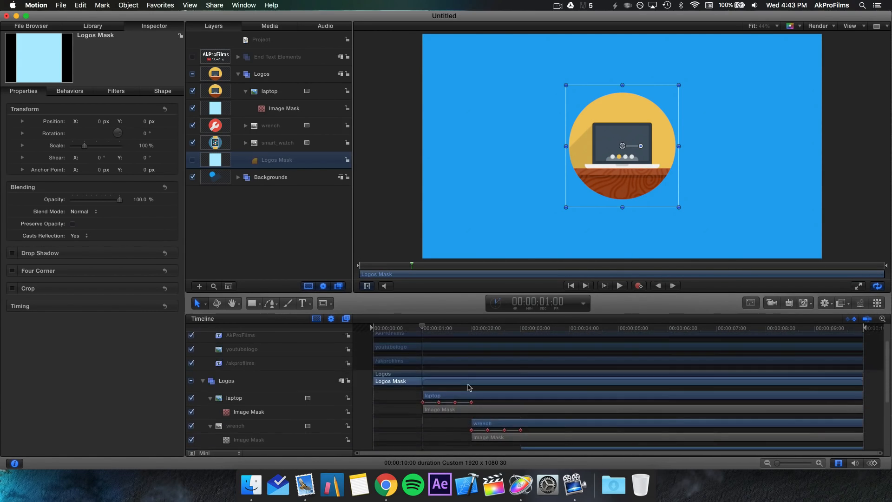
{"action": "left_click", "coordinate": [451, 400]}
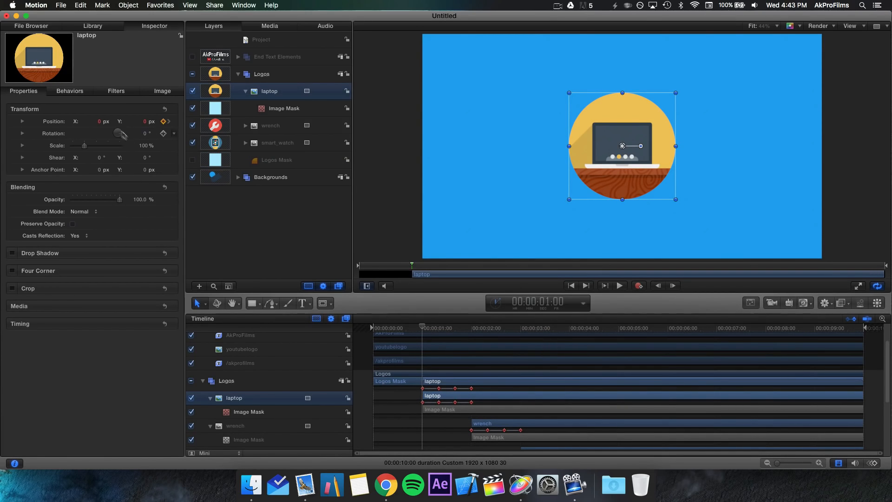
{"action": "mouse_move", "coordinate": [100, 123]}
{"action": "left_mouse_down"}
{"action": "mouse_move", "coordinate": [128, 120]}
{"action": "mouse_move", "coordinate": [100, 121]}
{"action": "left_mouse_up"}
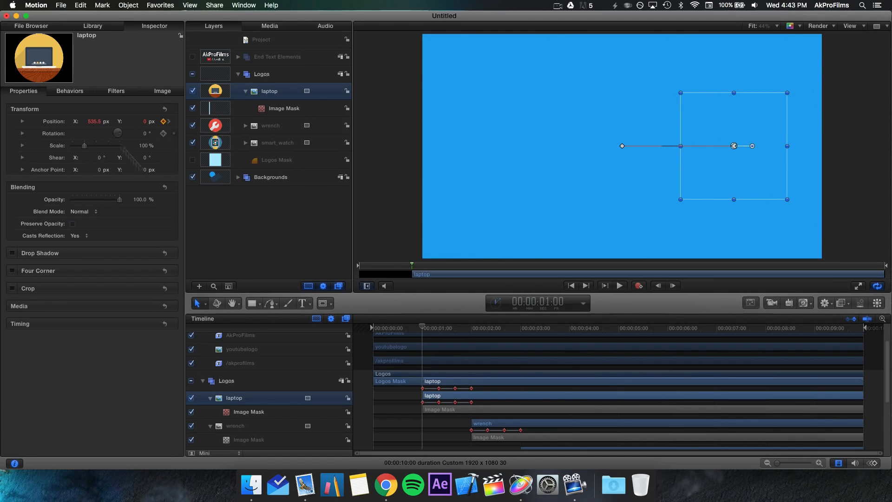
- Set the laptop layer's Y position to about 557 px at 00:00:02:00 and scrub through its motion
{"action": "left_click_drag", "start_coordinate": [428, 333], "coordinate": [472, 342]}
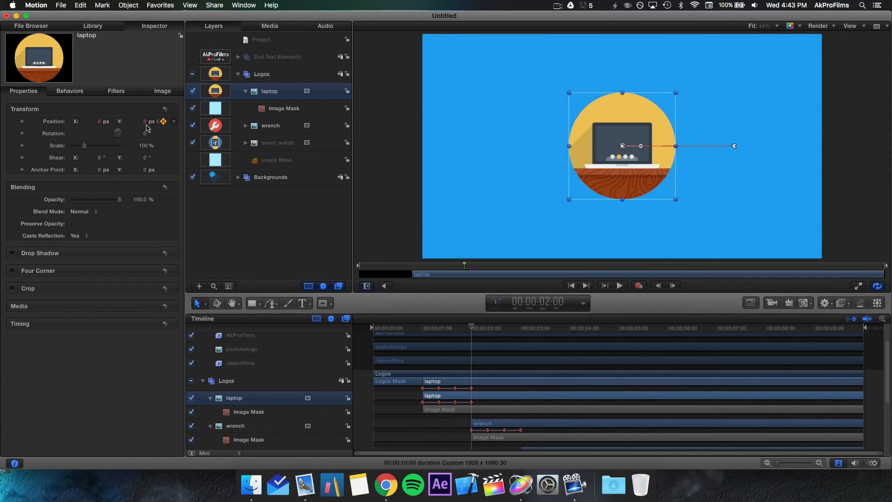
{"action": "mouse_move", "coordinate": [145, 121]}
{"action": "left_mouse_down"}
{"action": "mouse_move", "coordinate": [163, 116]}
{"action": "mouse_move", "coordinate": [148, 117]}
{"action": "mouse_move", "coordinate": [155, 115]}
{"action": "left_mouse_up"}
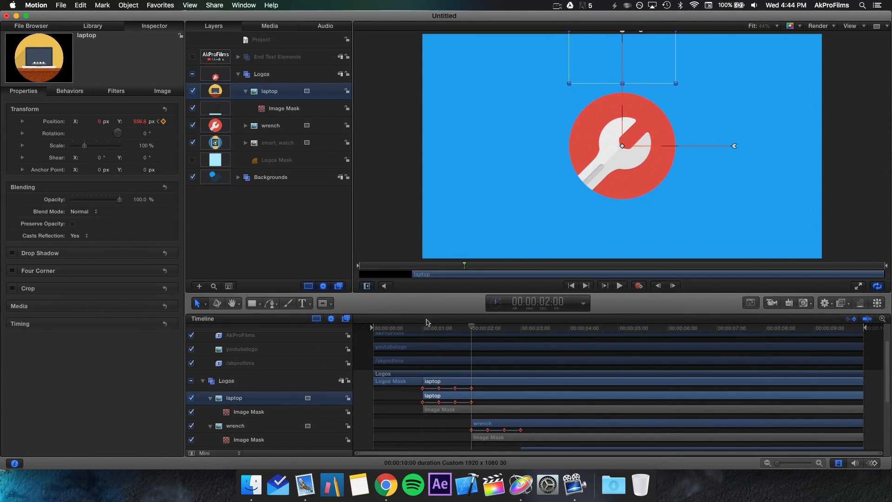
{"action": "left_click", "coordinate": [426, 333]}
{"action": "left_click_drag", "start_coordinate": [425, 329], "coordinate": [471, 342]}
- Set the wrench layer's Y position to about -557 px at 00:00:02:00 and its X position to about -532 px at 00:00:03:00
{"action": "left_click", "coordinate": [495, 425]}
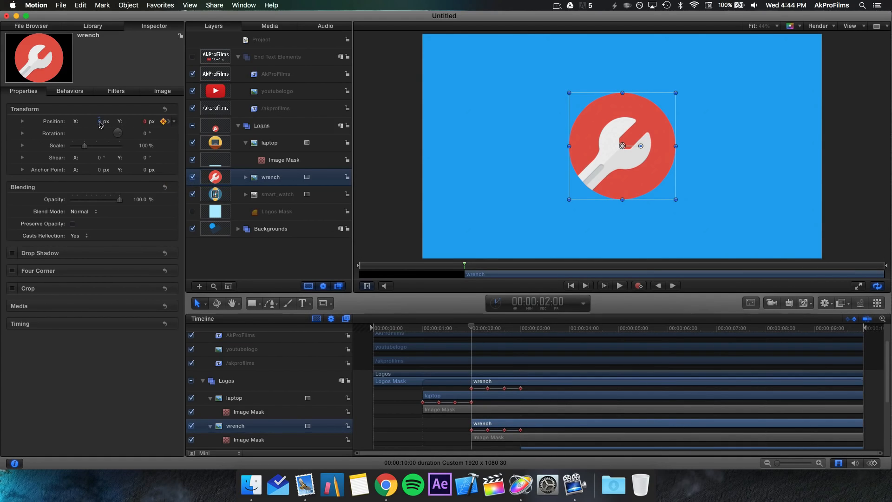
{"action": "left_click_drag", "start_coordinate": [146, 125], "coordinate": [138, 124]}
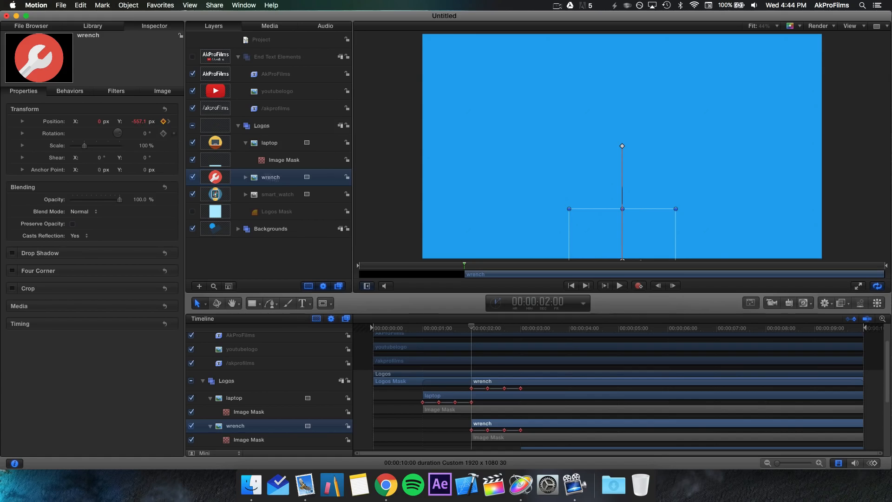
{"action": "left_click", "coordinate": [519, 328]}
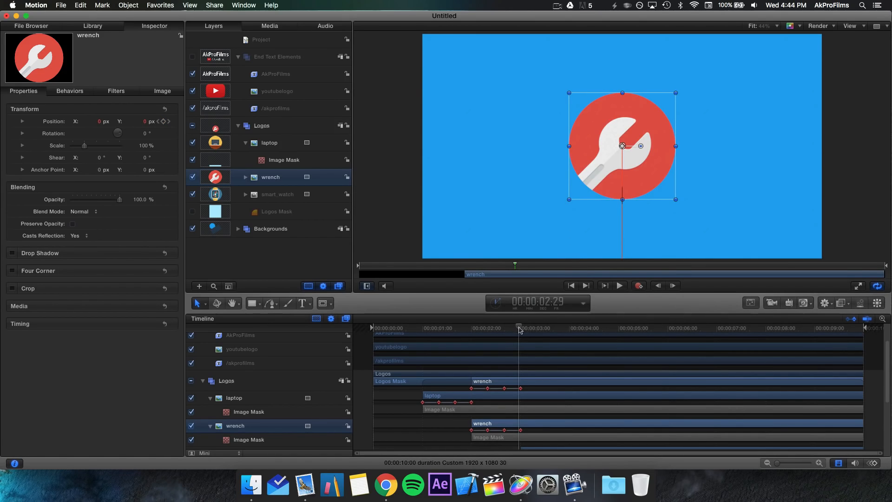
{"action": "key", "text": "Right"}
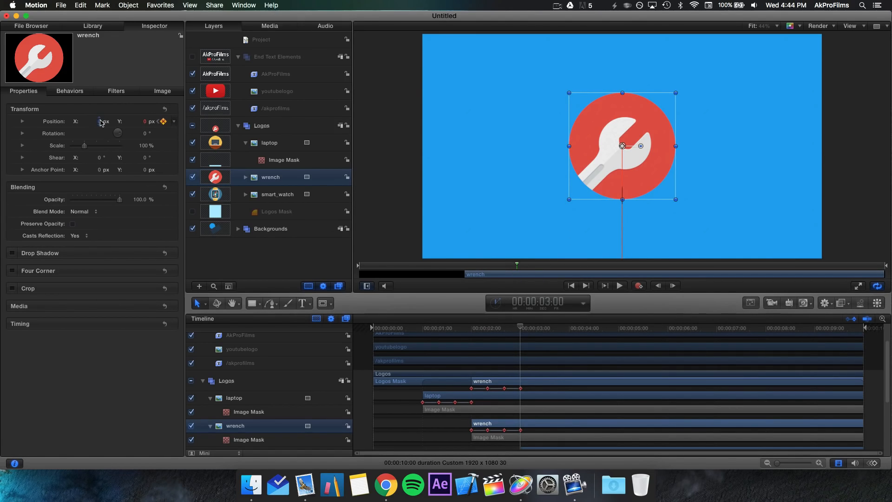
{"action": "left_click_drag", "start_coordinate": [101, 122], "coordinate": [92, 122]}
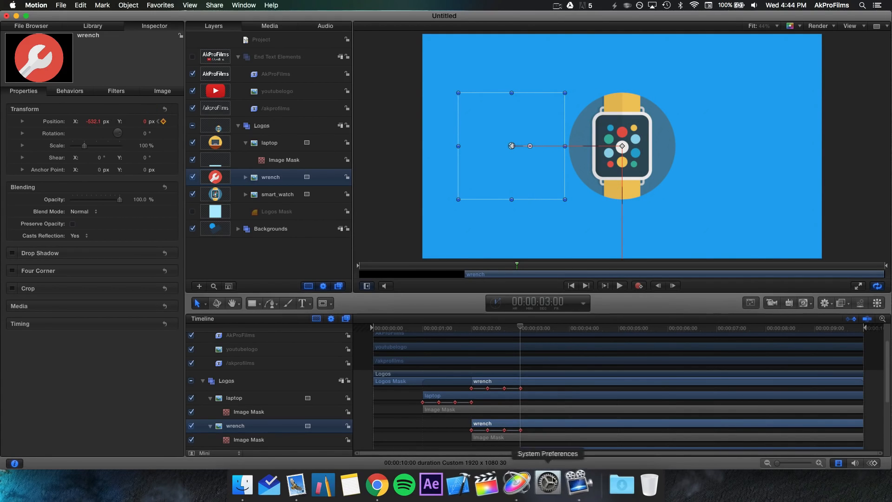
- Set the smart_watch layer's X position to about 531 px at 00:00:03:00 and about -537 px at 00:00:04:00
{"action": "scroll", "coordinate": [538, 389], "scroll_direction": "down", "scroll_amount": 5}
{"action": "left_click", "coordinate": [537, 371]}
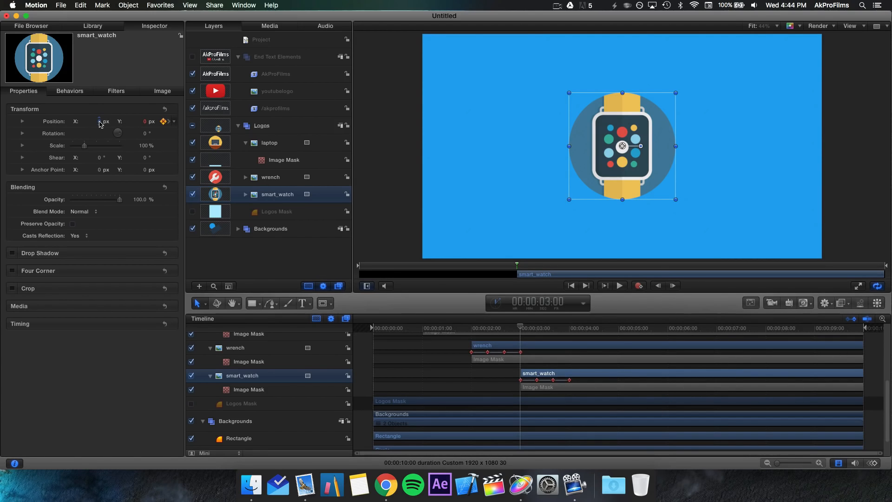
{"action": "left_click_drag", "start_coordinate": [100, 124], "coordinate": [146, 123]}
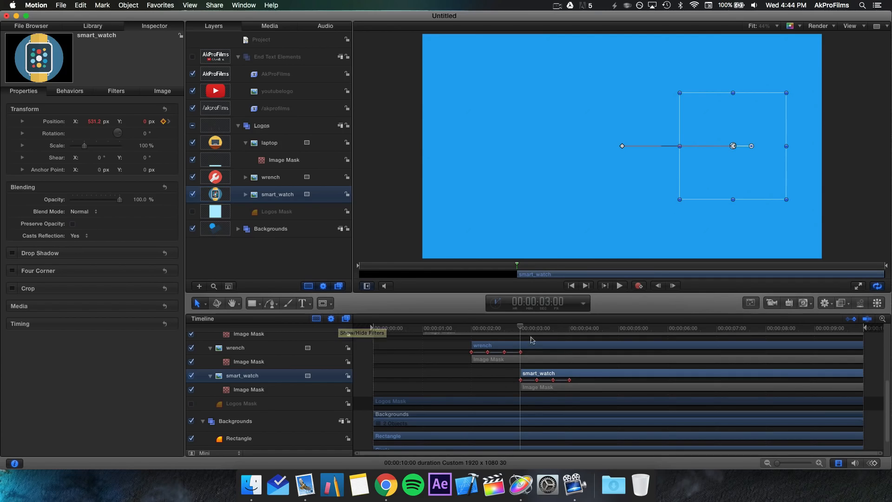
{"action": "left_click_drag", "start_coordinate": [532, 330], "coordinate": [569, 331]}
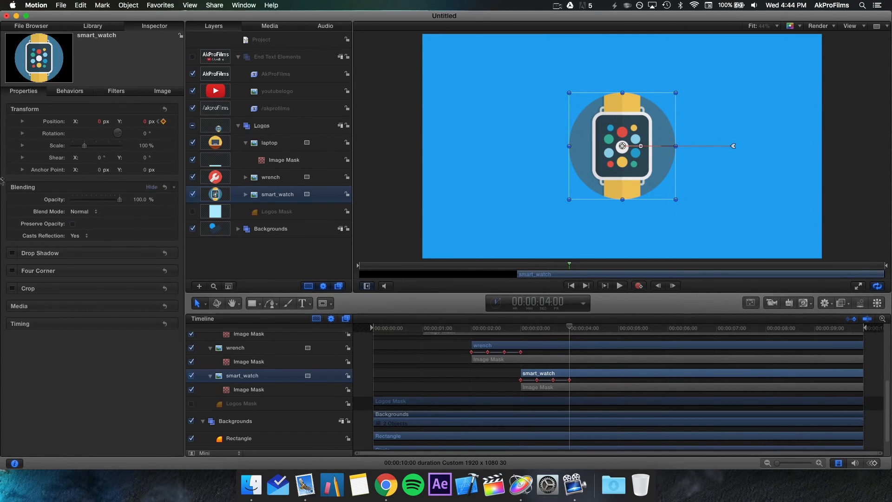
{"action": "left_click_drag", "start_coordinate": [98, 123], "coordinate": [48, 123]}
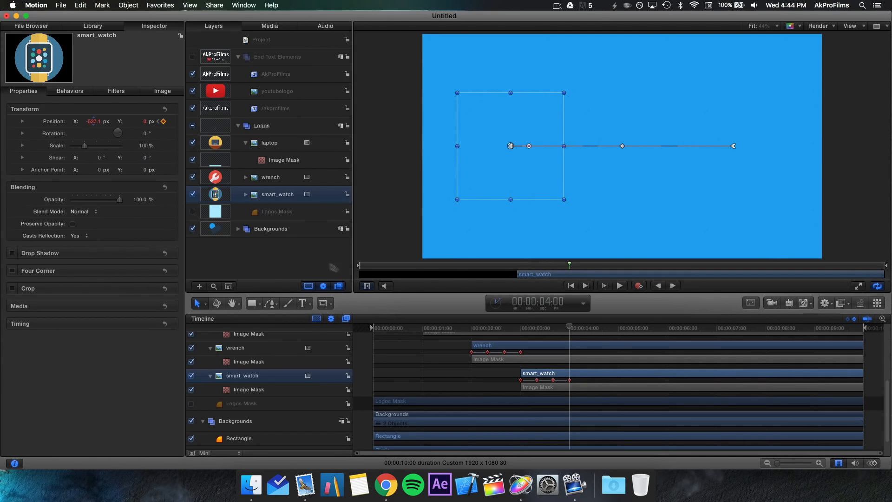
- Play back the logo animation from 00:00:01:00
{"action": "scroll", "coordinate": [419, 328], "scroll_direction": "up", "scroll_amount": 2}
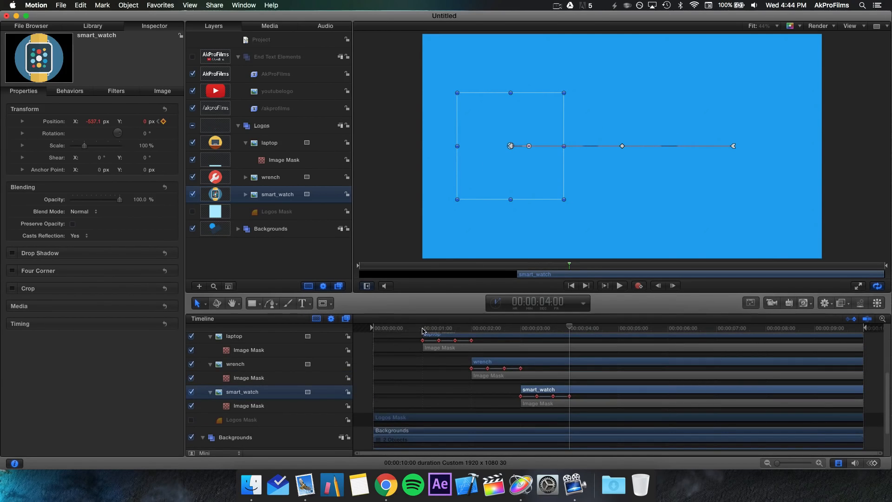
{"action": "left_click", "coordinate": [422, 329]}
{"action": "key", "text": "space"}
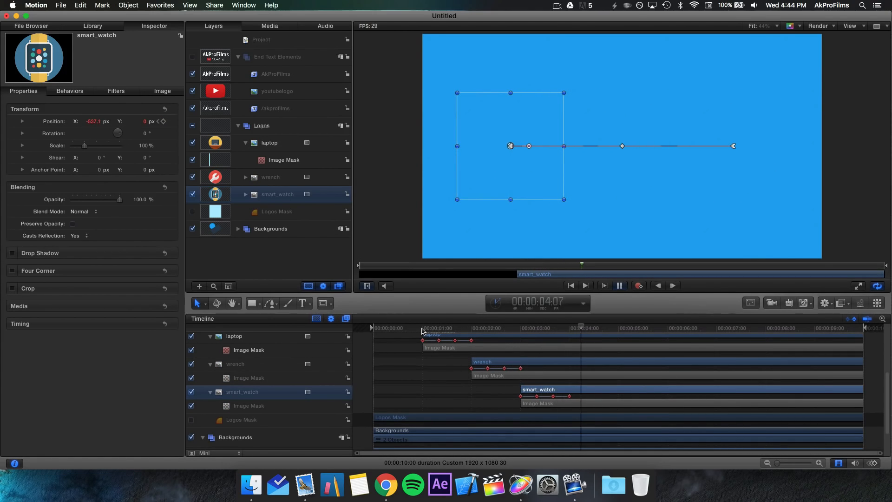
{"action": "key", "text": "space"}
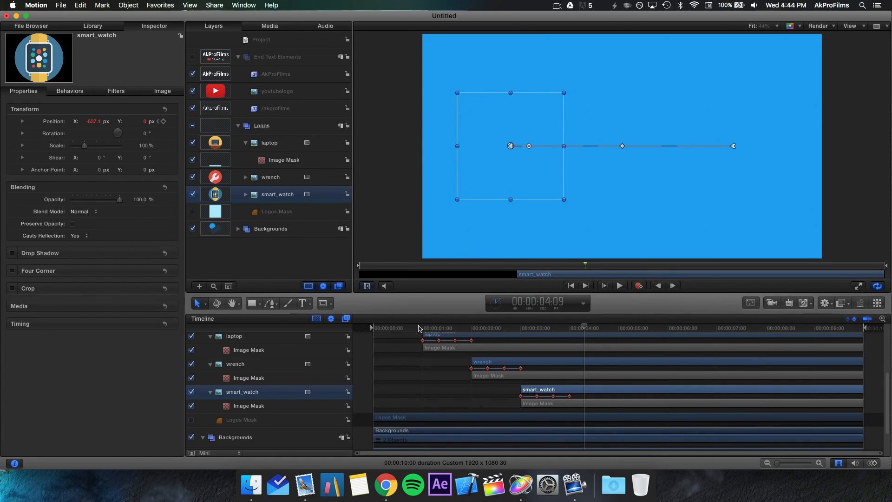
- Collapse the Logos group in the timeline and play the whole animation from the beginning
{"action": "scroll", "coordinate": [422, 337], "scroll_direction": "up", "scroll_amount": 4}
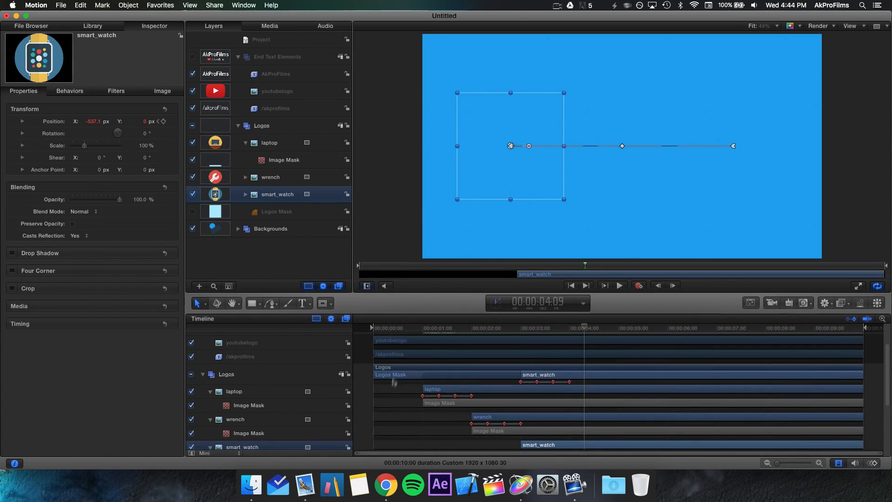
{"action": "scroll", "coordinate": [394, 382], "scroll_direction": "down", "scroll_amount": 3}
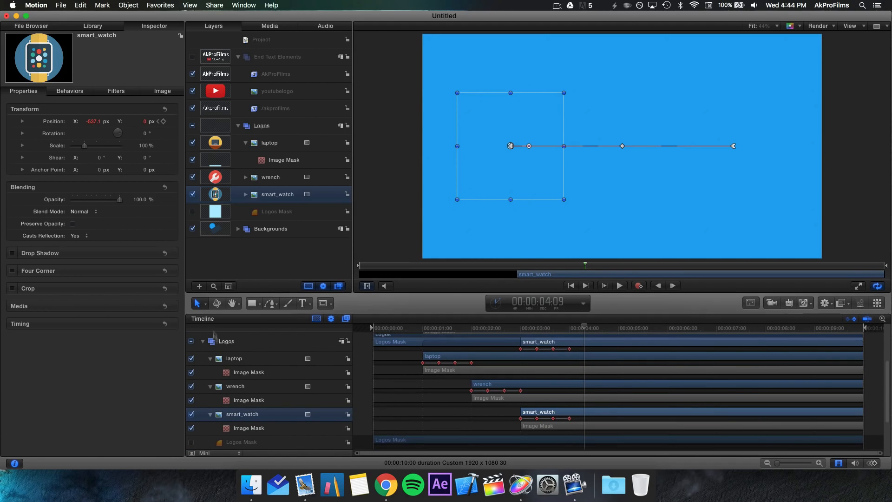
{"action": "left_click", "coordinate": [204, 342]}
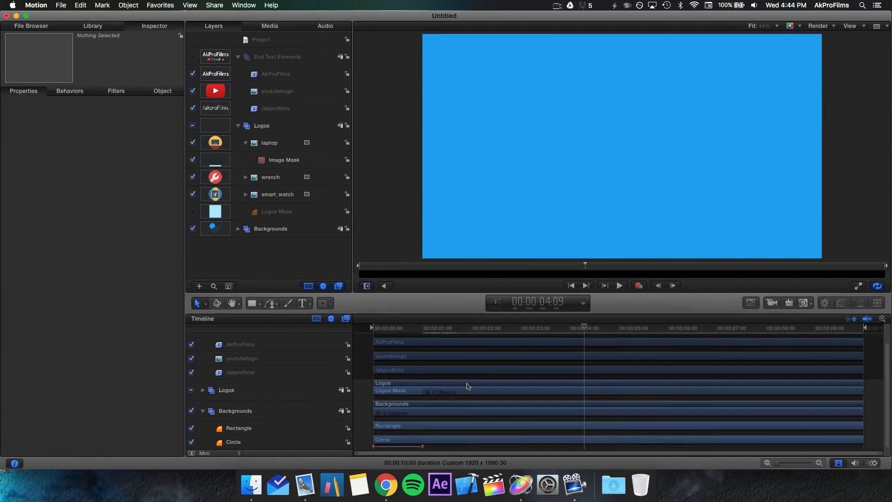
{"action": "left_click_drag", "start_coordinate": [443, 328], "coordinate": [371, 326]}
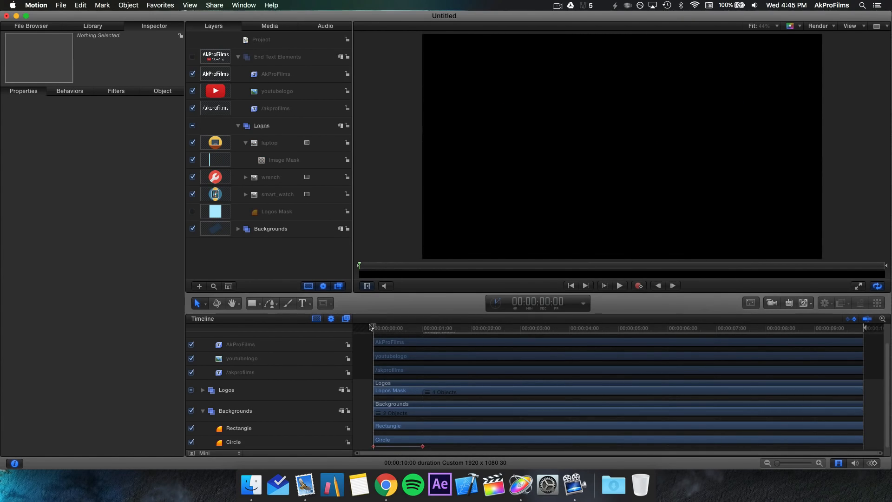
{"action": "key", "text": "space"}
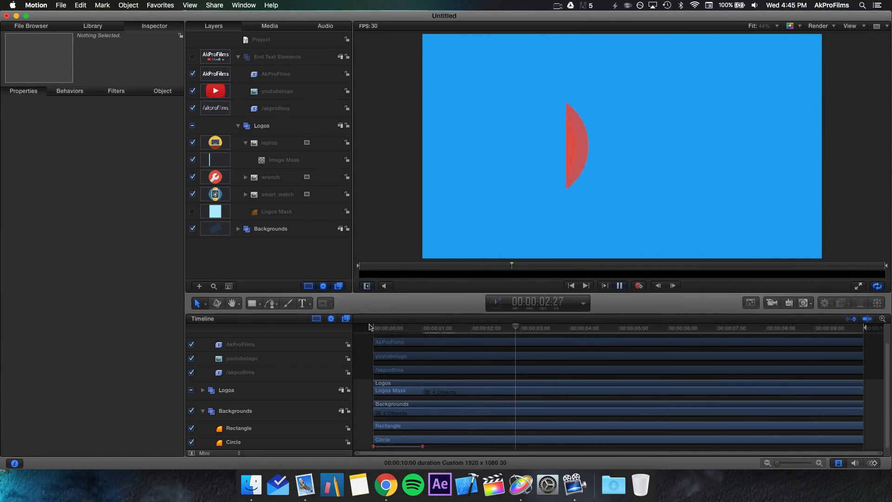
{"action": "key", "text": "space"}
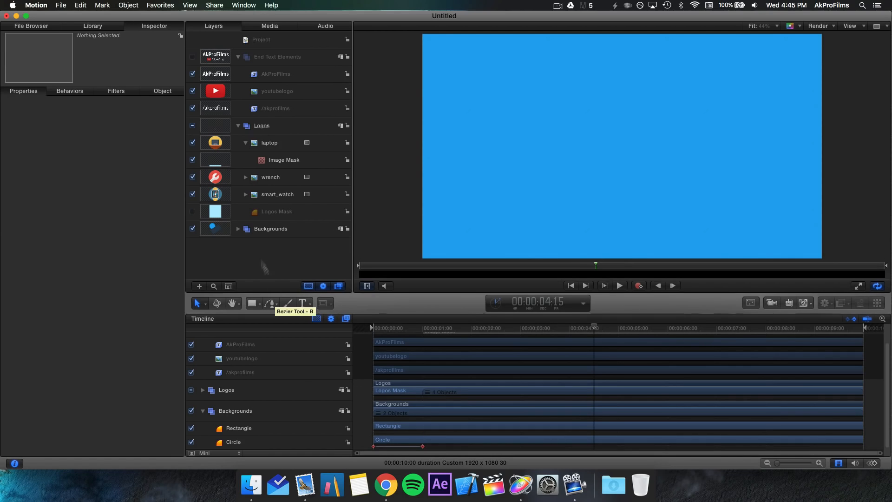
- Place the playhead at 00:00:04:00, on the smart_watch layer's last keyframe, and keep the Logos group collapsed
{"action": "left_click", "coordinate": [238, 127]}
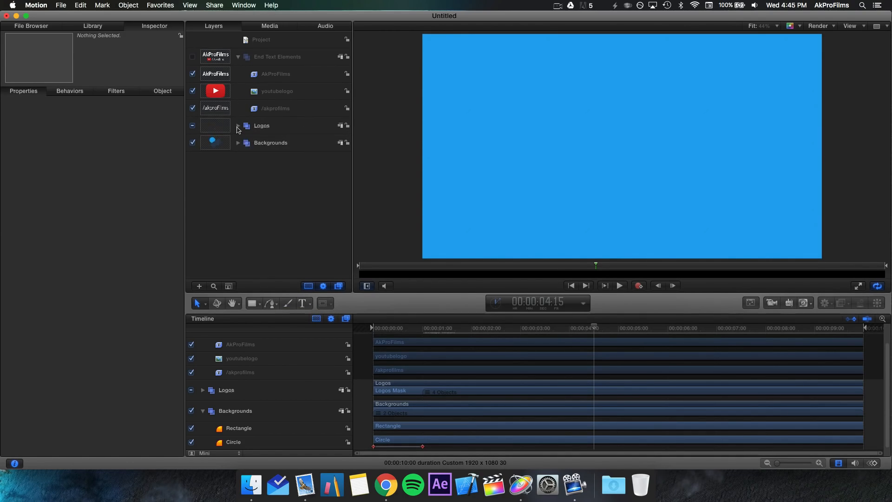
{"action": "scroll", "coordinate": [245, 356], "scroll_direction": "up", "scroll_amount": 3}
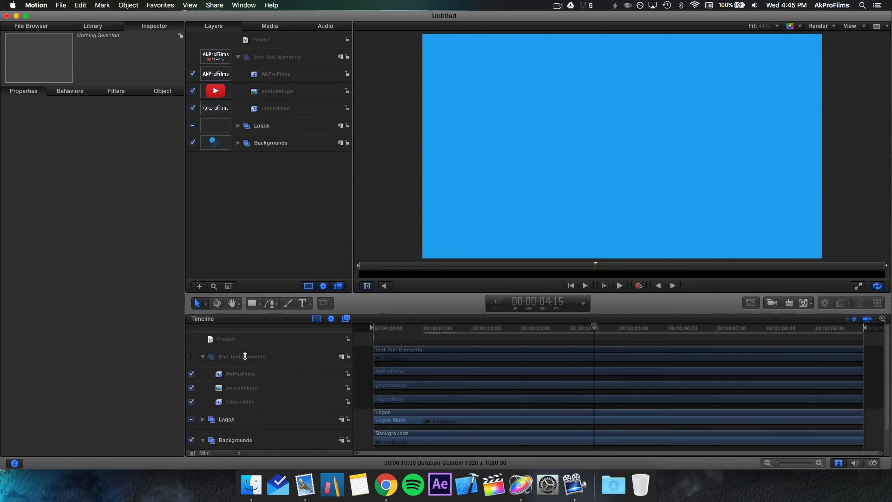
{"action": "scroll", "coordinate": [268, 398], "scroll_direction": "down", "scroll_amount": 2}
{"action": "scroll", "coordinate": [265, 395], "scroll_direction": "up", "scroll_amount": 2}
{"action": "scroll", "coordinate": [217, 423], "scroll_direction": "down", "scroll_amount": 1}
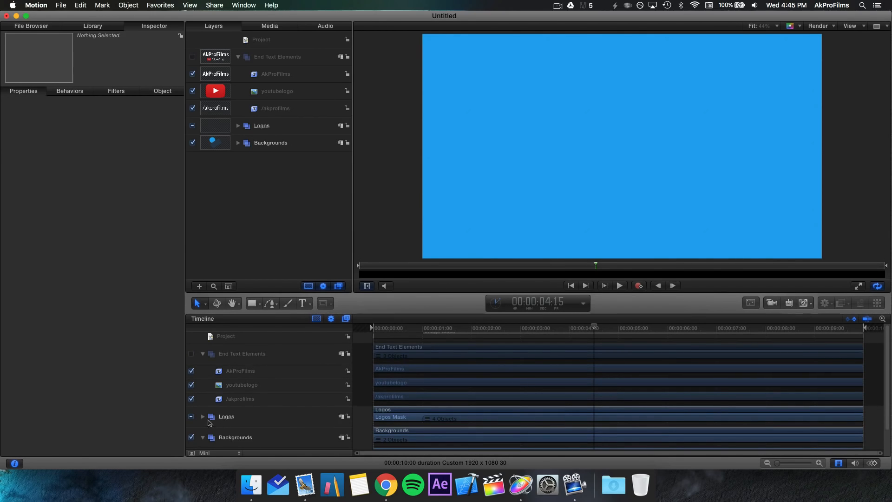
{"action": "left_click", "coordinate": [203, 417]}
{"action": "scroll", "coordinate": [511, 395], "scroll_direction": "down", "scroll_amount": 5}
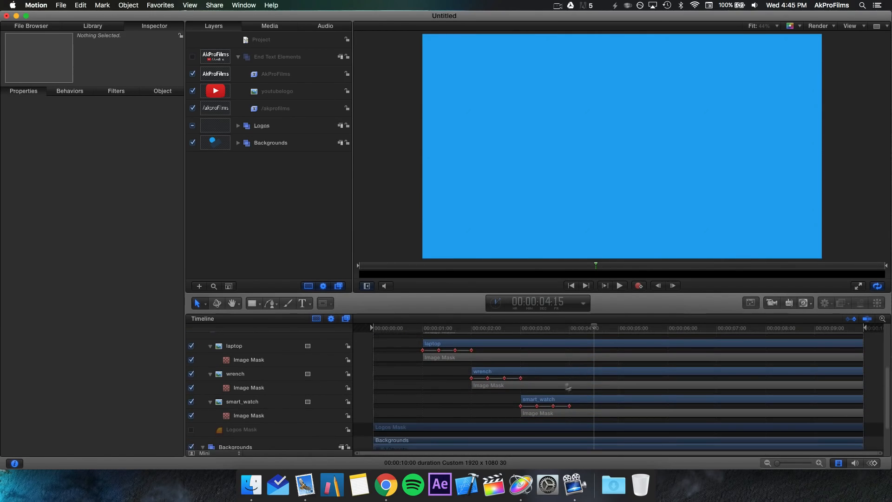
{"action": "left_click", "coordinate": [572, 331]}
{"action": "left_click_drag", "start_coordinate": [571, 329], "coordinate": [569, 328]}
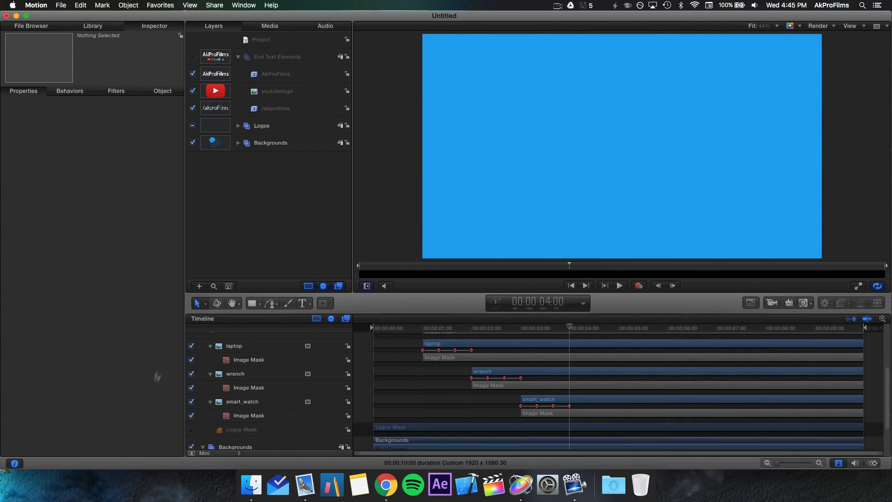
{"action": "scroll", "coordinate": [200, 356], "scroll_direction": "up", "scroll_amount": 2}
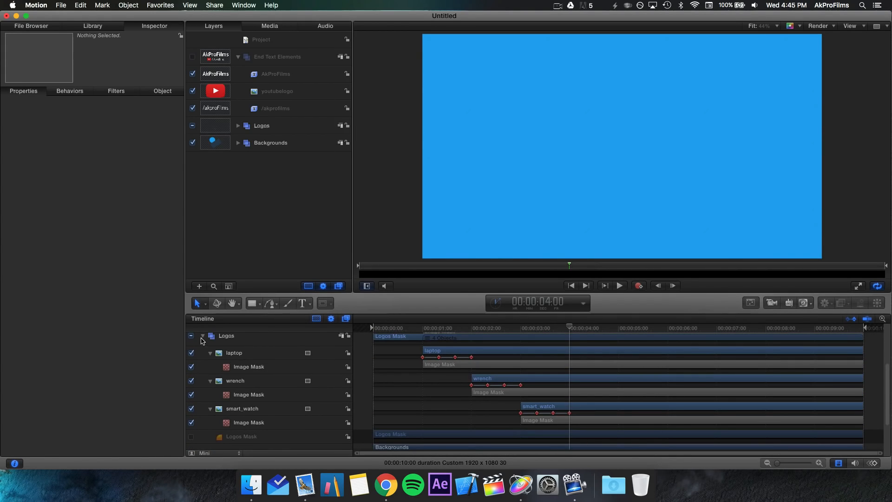
{"action": "left_click", "coordinate": [202, 336]}
- Collapse the laptop layer within the Logos group and make the End Text Elements group visible
{"action": "scroll", "coordinate": [218, 367], "scroll_direction": "up", "scroll_amount": 3}
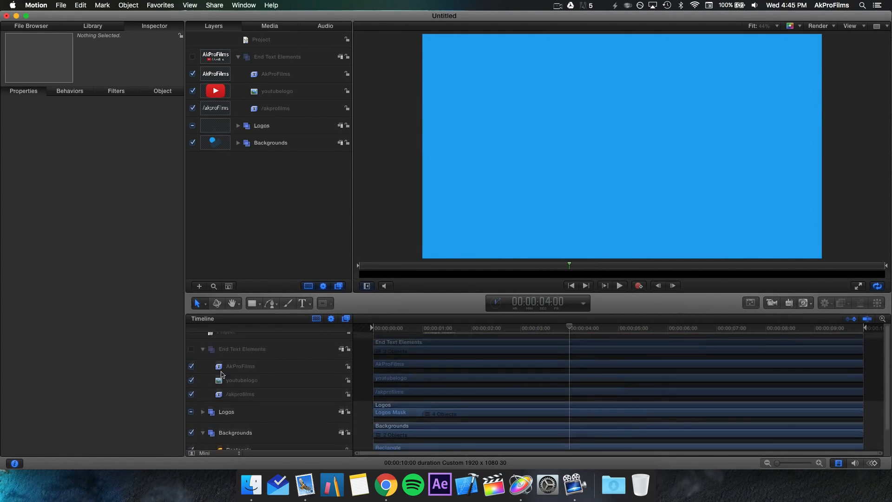
{"action": "left_click", "coordinate": [236, 349]}
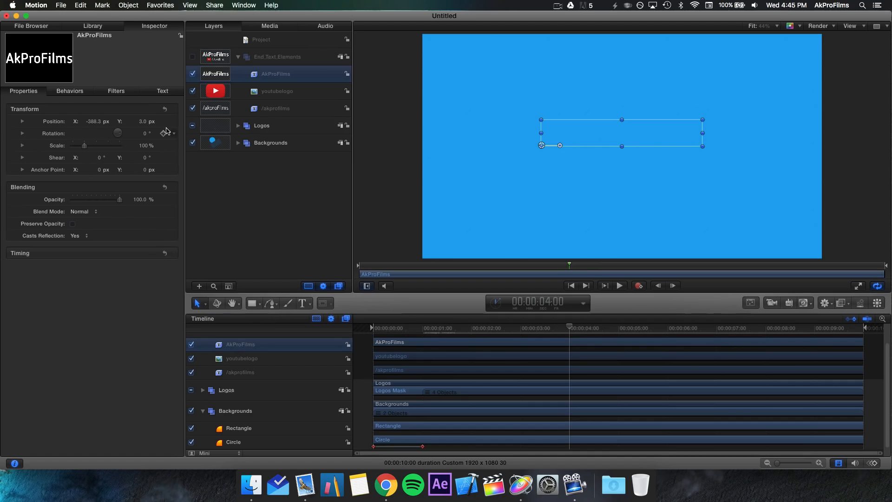
{"action": "left_click", "coordinate": [239, 187]}
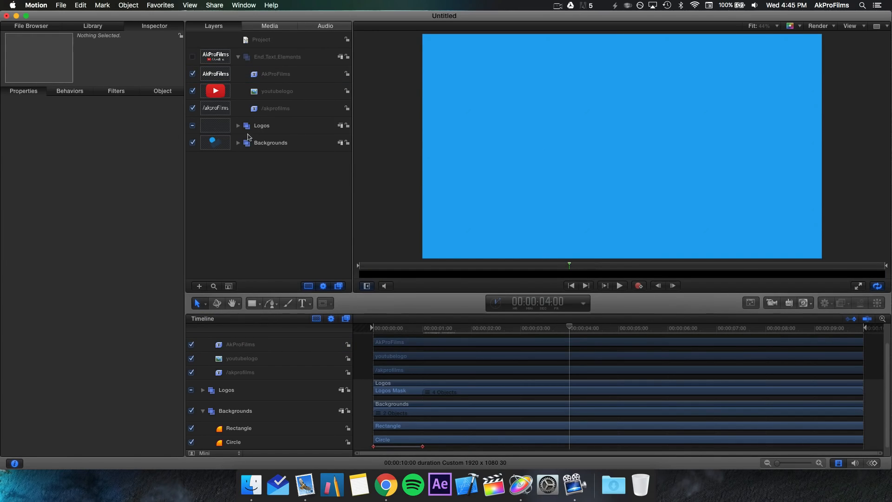
{"action": "left_click", "coordinate": [238, 126]}
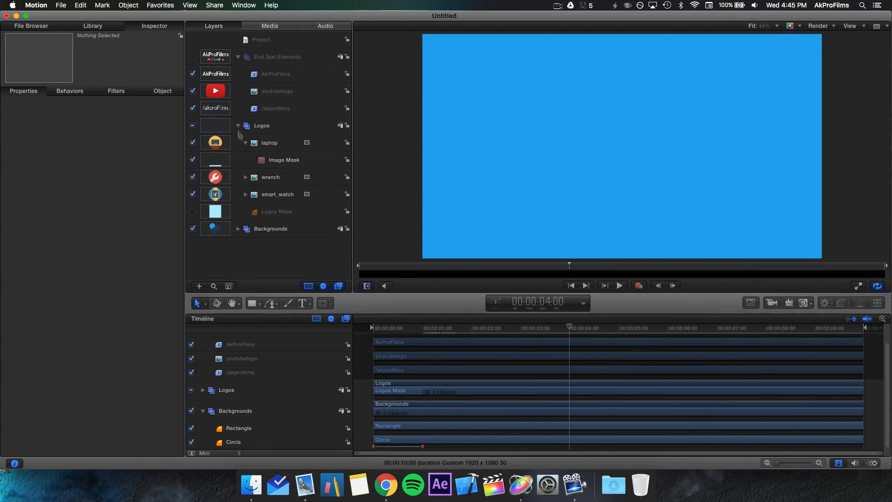
{"action": "left_click", "coordinate": [246, 143]}
{"action": "left_click", "coordinate": [238, 126]}
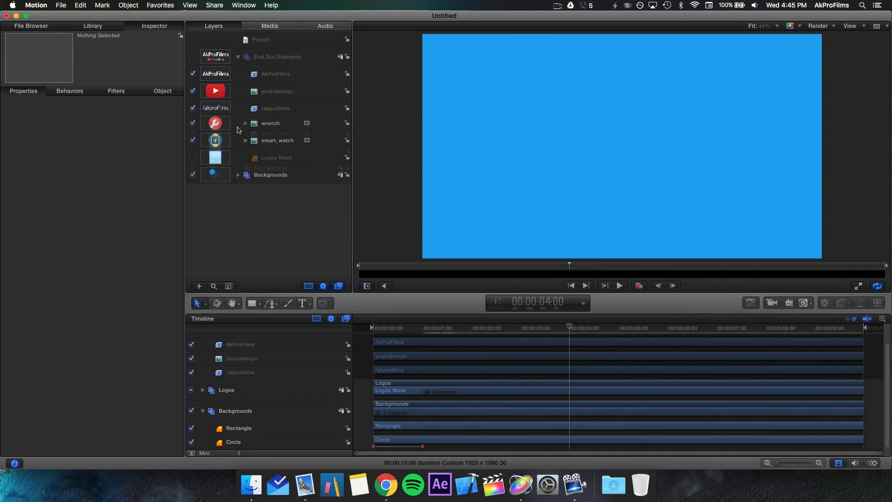
{"action": "left_click", "coordinate": [193, 57]}
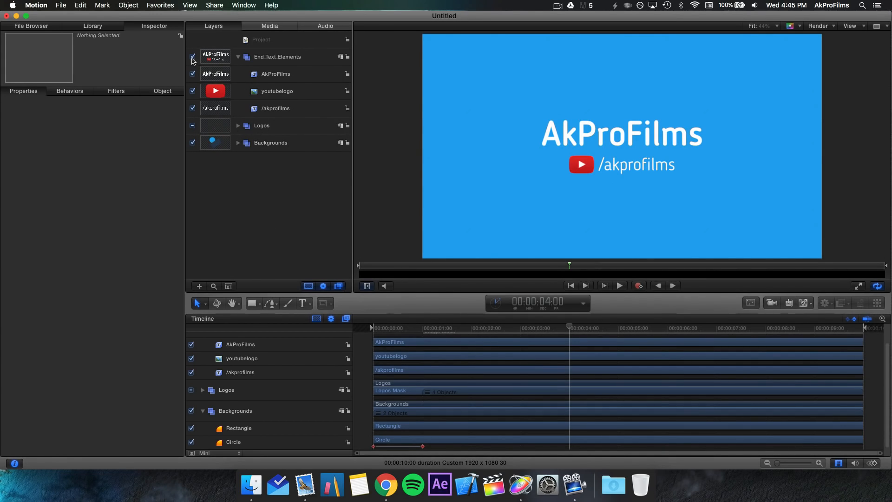
- Draw a rectangle covering the AkProFilms text, YouTube logo and /akprofilms text, and lower its fill opacity to about 65%
{"action": "left_click", "coordinate": [253, 303]}
{"action": "left_click", "coordinate": [269, 320]}
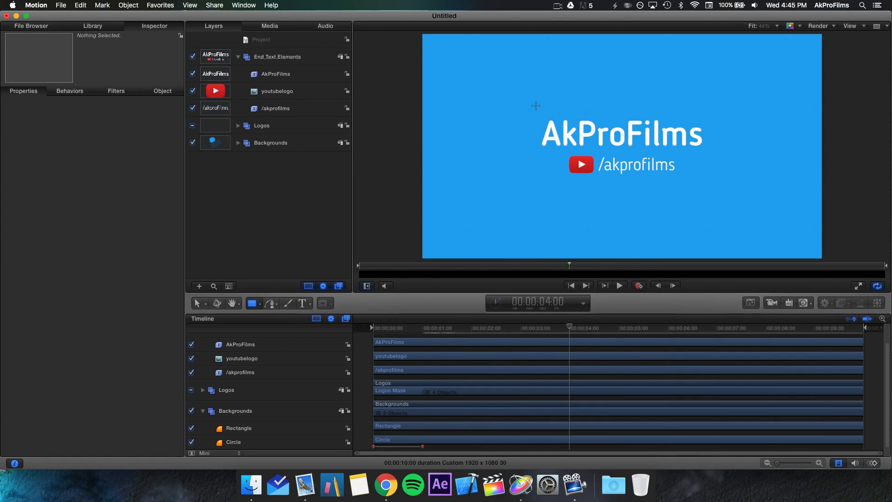
{"action": "left_click_drag", "start_coordinate": [537, 106], "coordinate": [710, 190]}
{"action": "left_click", "coordinate": [163, 90]}
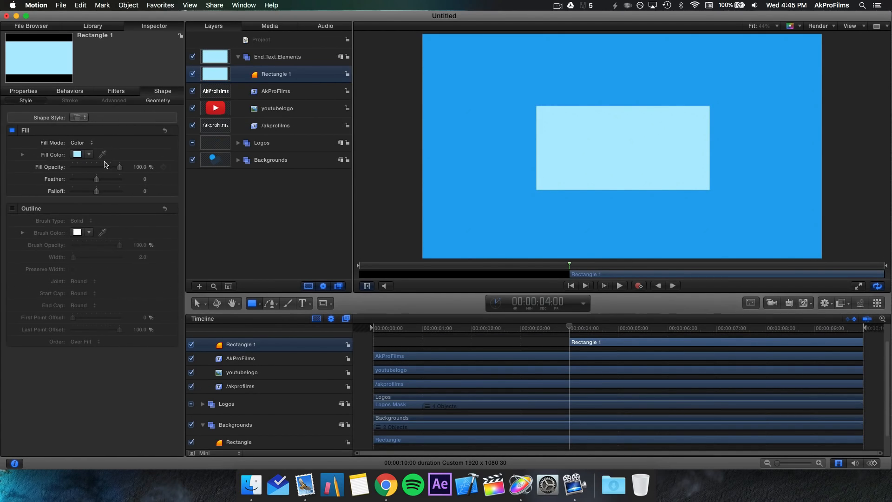
{"action": "left_click_drag", "start_coordinate": [116, 168], "coordinate": [107, 168]}
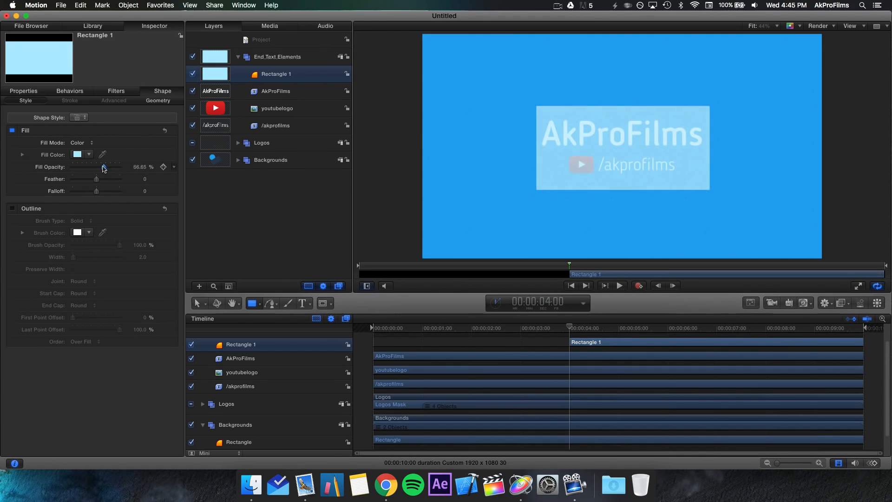
- Centre the new rectangle by setting its position to X 0 px and Y 0 px
{"action": "left_click", "coordinate": [17, 91]}
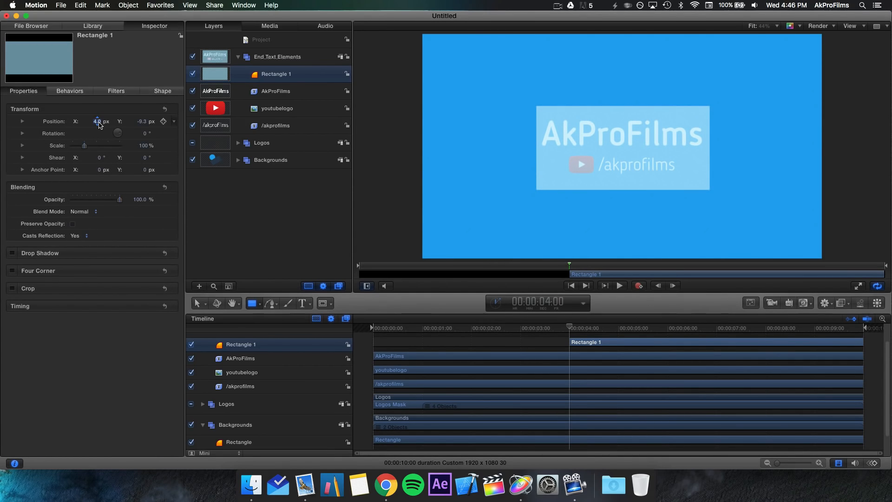
{"action": "type", "text": "0"}
{"action": "key", "text": "Tab"}
{"action": "type", "text": "0"}
{"action": "key", "text": "Return"}
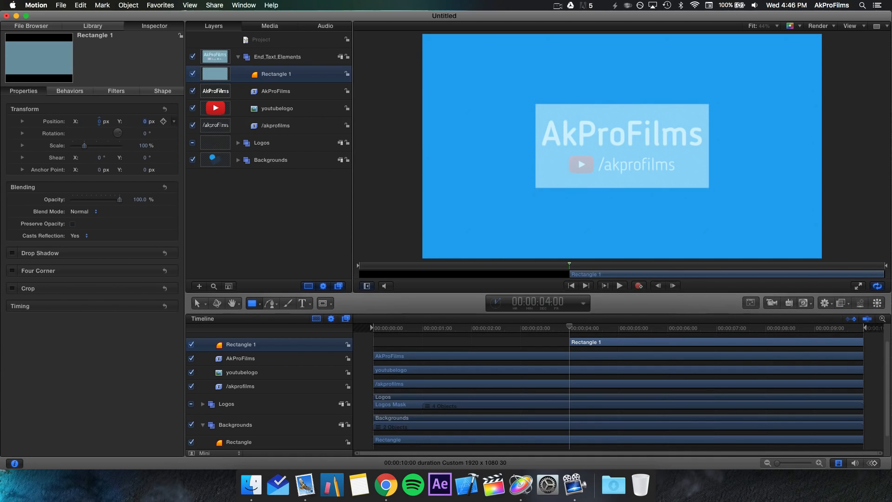
{"action": "left_click", "coordinate": [229, 233]}
- Restore the rectangle's fill opacity to 100% and move it beneath the /akprofilms layer in the End Text Elements group
{"action": "left_click", "coordinate": [264, 75]}
{"action": "left_click", "coordinate": [165, 91]}
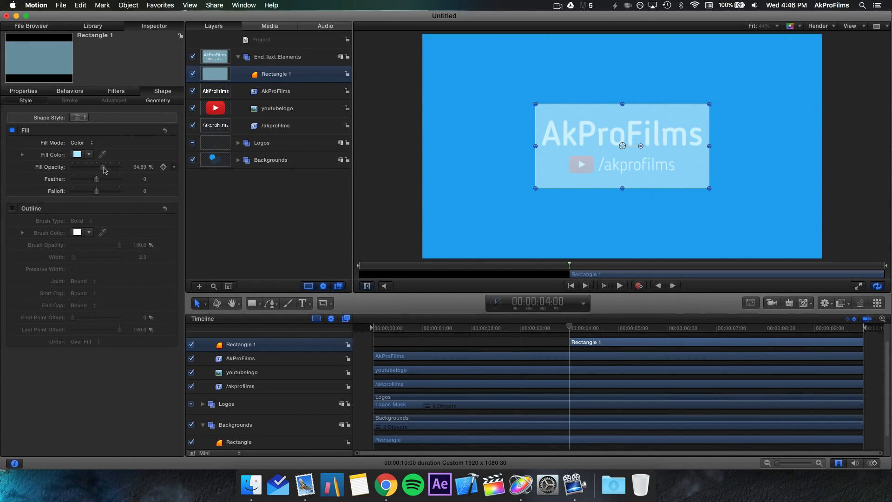
{"action": "left_click_drag", "start_coordinate": [104, 168], "coordinate": [254, 166]}
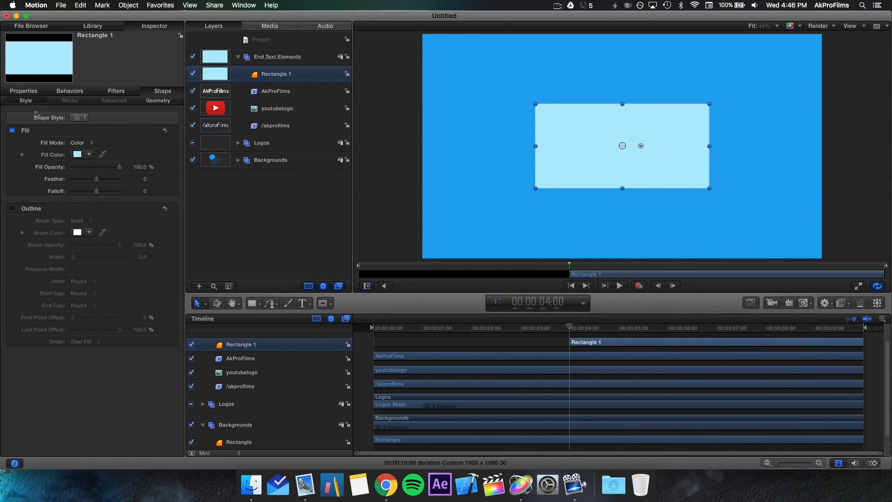
{"action": "left_click_drag", "start_coordinate": [214, 78], "coordinate": [238, 126]}
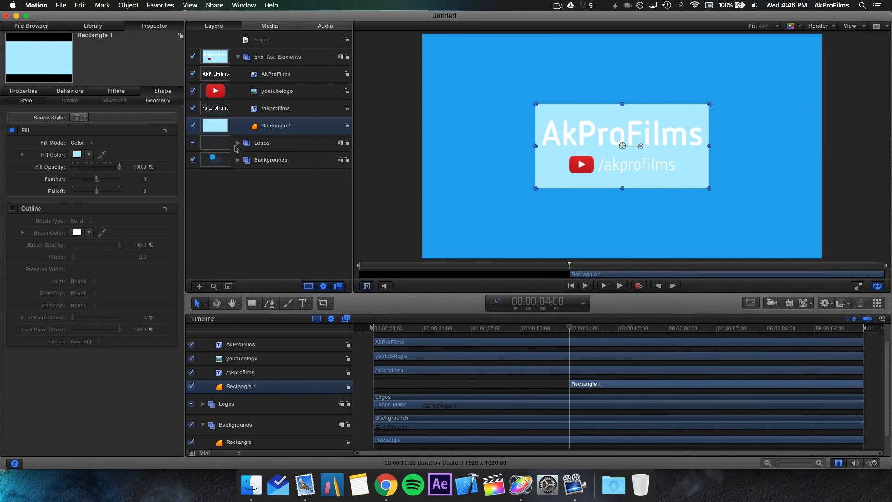
- Rename the rectangle layer "End Text Mask"
{"action": "left_click", "coordinate": [237, 144]}
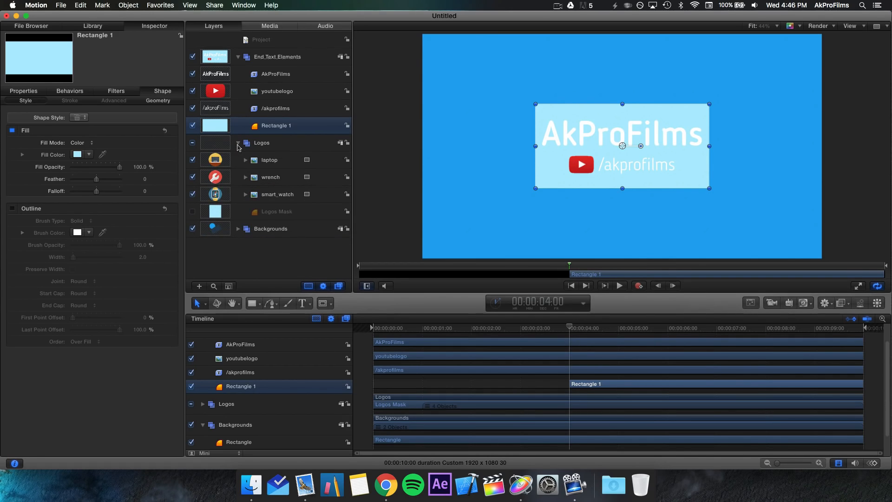
{"action": "left_click", "coordinate": [237, 144]}
{"action": "double_click", "coordinate": [266, 128]}
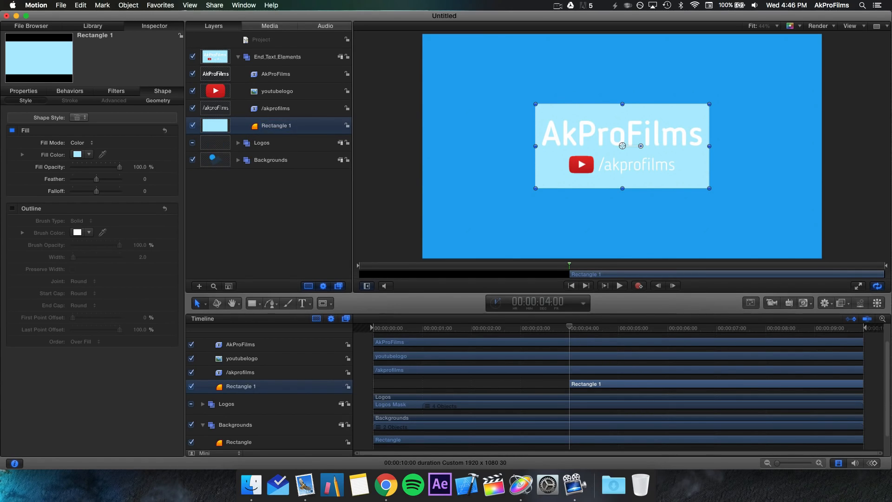
{"action": "key", "text": "super+a"}
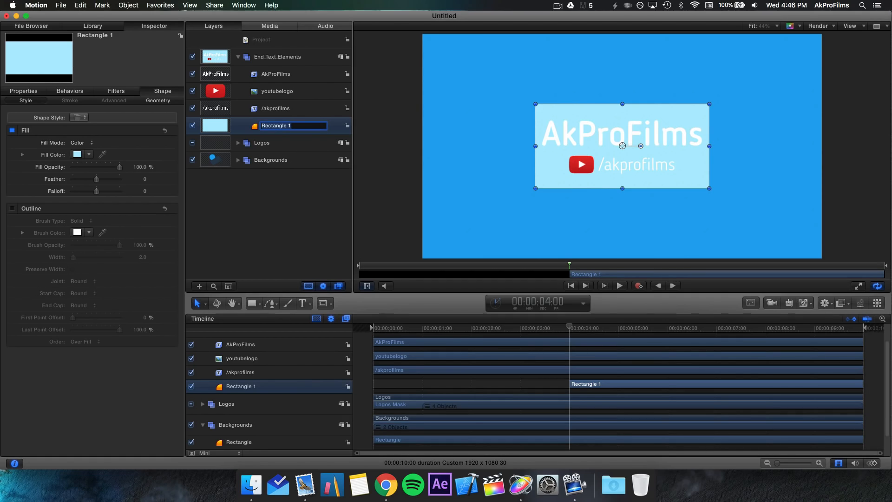
{"action": "type", "text": "End Text Mask"}
{"action": "key", "text": "Return"}
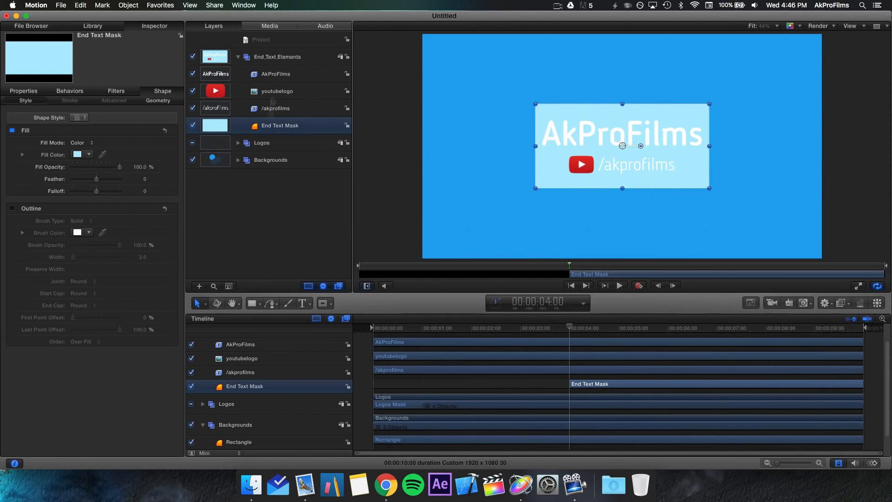
{"action": "left_click", "coordinate": [256, 242]}
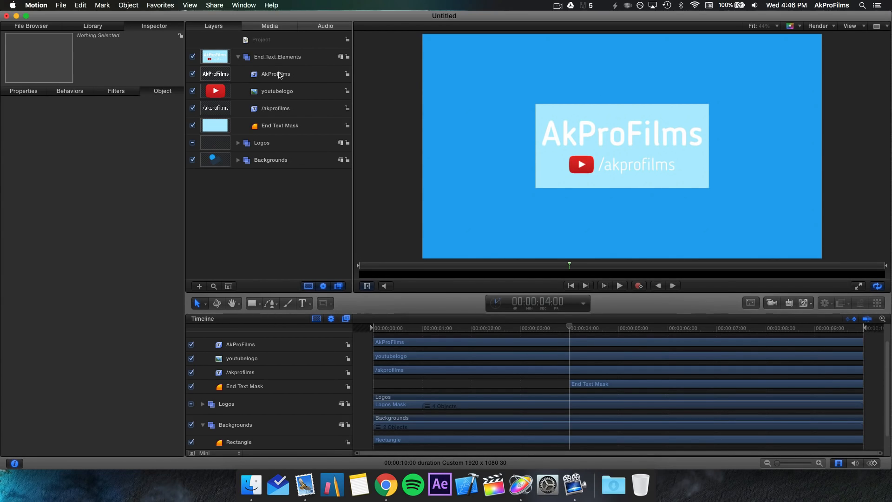
- Add an image mask to the AkProFilms text layer with End Text Mask as its source
{"action": "left_click", "coordinate": [280, 75]}
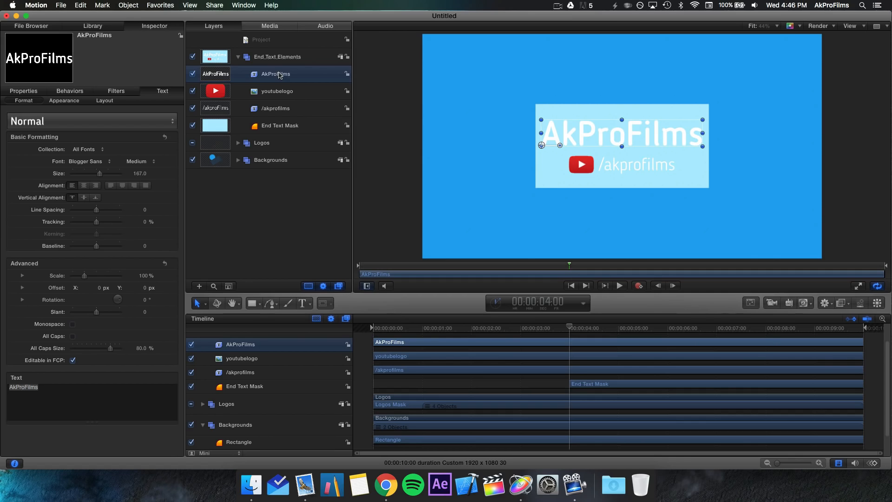
{"action": "right_click", "coordinate": [279, 75]}
{"action": "left_click", "coordinate": [322, 201]}
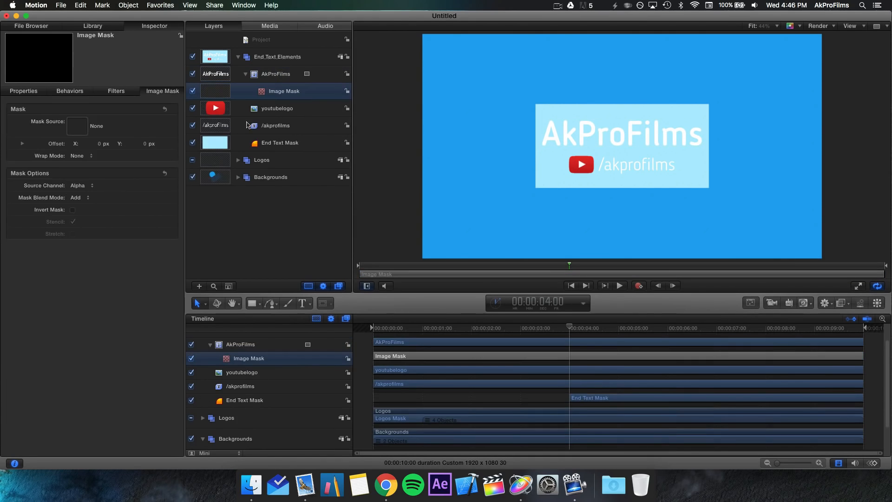
{"action": "left_click_drag", "start_coordinate": [229, 142], "coordinate": [78, 126]}
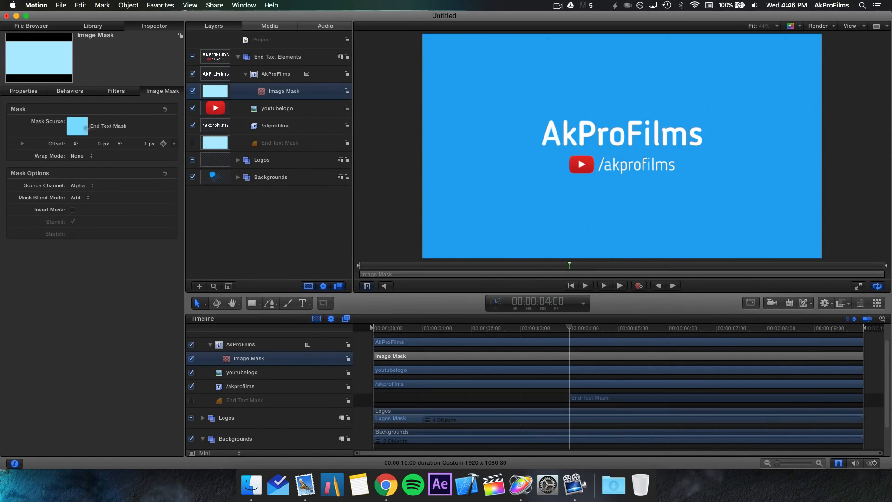
- Add an image mask to the youtubelogo layer with End Text Mask as its source
{"action": "right_click", "coordinate": [254, 111]}
{"action": "left_click", "coordinate": [303, 237]}
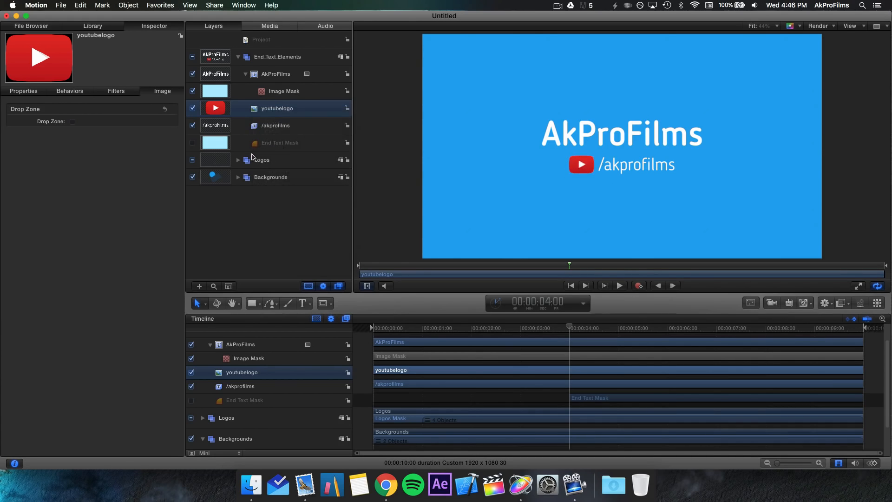
{"action": "left_click_drag", "start_coordinate": [219, 164], "coordinate": [77, 127]}
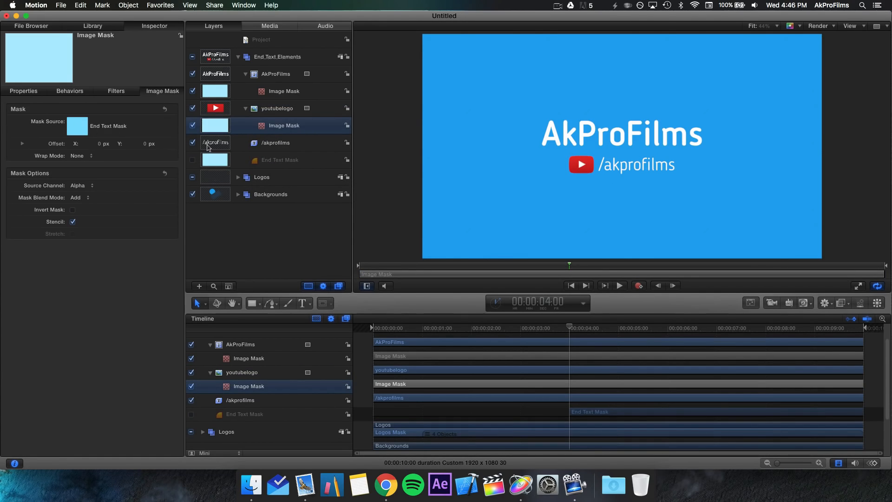
- Add an image mask sourced from End Text Mask to the /akprofilms text, and collapse the three masked layers in the layer list
{"action": "left_click", "coordinate": [211, 144]}
{"action": "right_click", "coordinate": [213, 142]}
{"action": "left_click", "coordinate": [250, 268]}
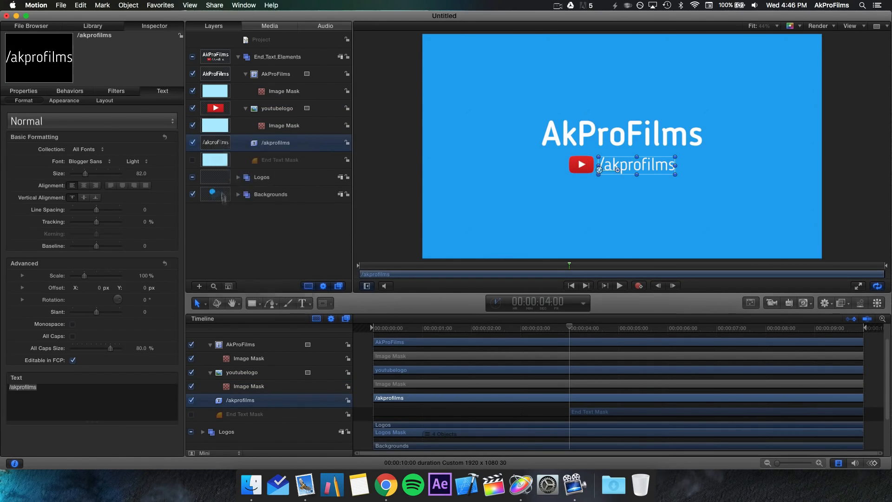
{"action": "left_click_drag", "start_coordinate": [223, 181], "coordinate": [77, 126]}
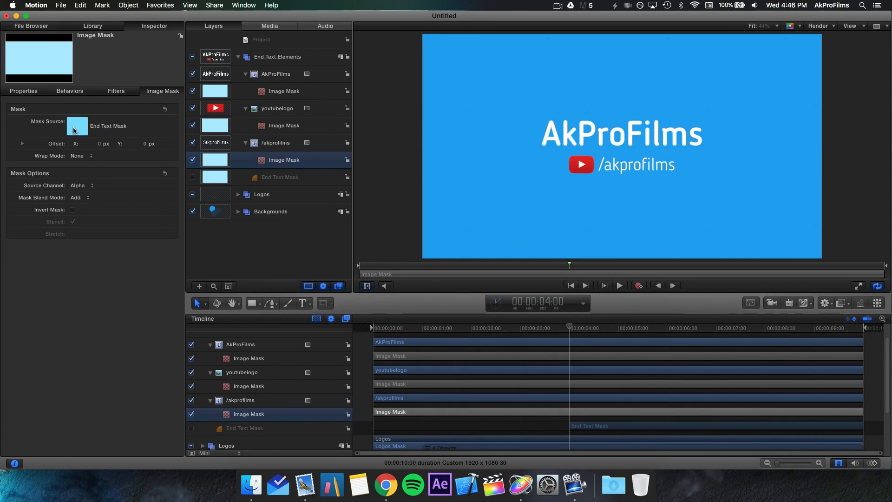
{"action": "left_click", "coordinate": [246, 74]}
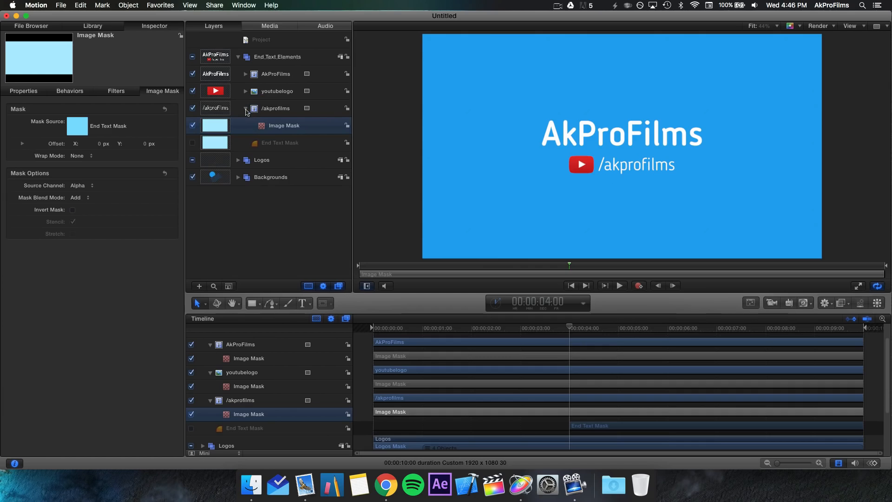
{"action": "left_click", "coordinate": [246, 109]}
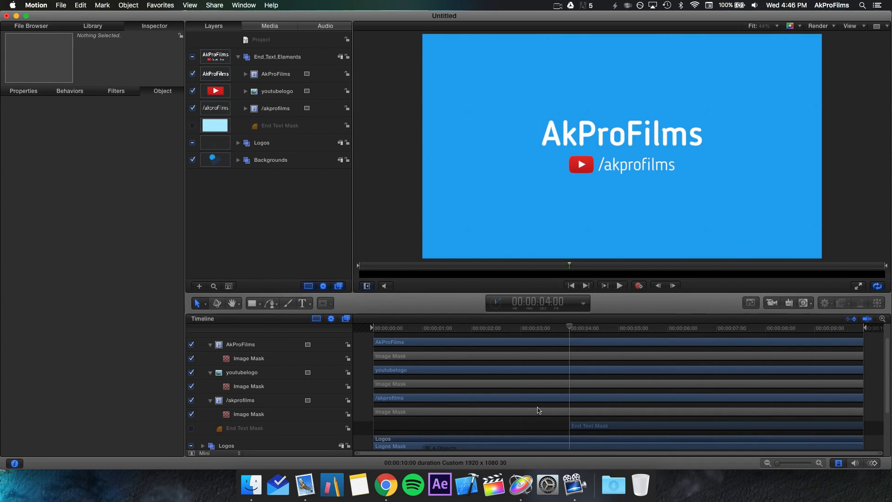
- Extend the start of the End Text Mask clip back to the beginning of the timeline
{"action": "scroll", "coordinate": [538, 409], "scroll_direction": "up", "scroll_amount": 3}
{"action": "scroll", "coordinate": [537, 409], "scroll_direction": "down", "scroll_amount": 2}
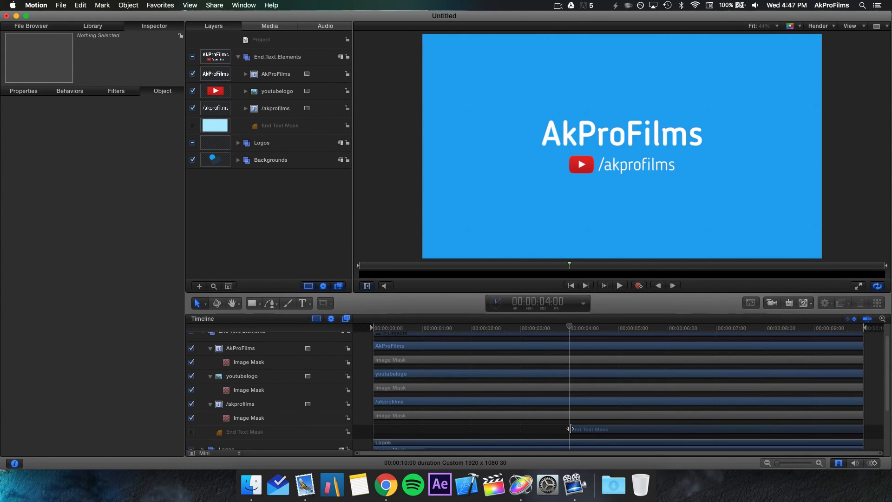
{"action": "left_click_drag", "start_coordinate": [571, 428], "coordinate": [375, 428]}
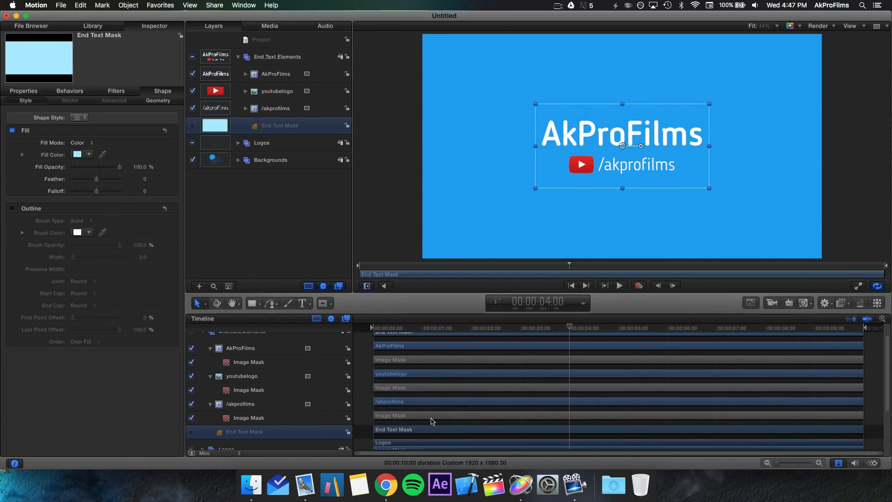
- Add a position keyframe to the AkProFilms text at 00:00:04:00
{"action": "scroll", "coordinate": [432, 421], "scroll_direction": "up", "scroll_amount": 2}
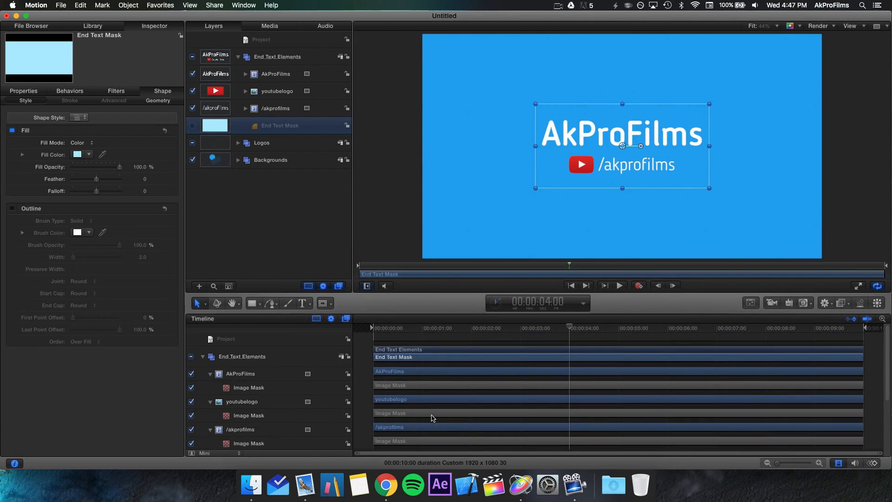
{"action": "left_click", "coordinate": [423, 373]}
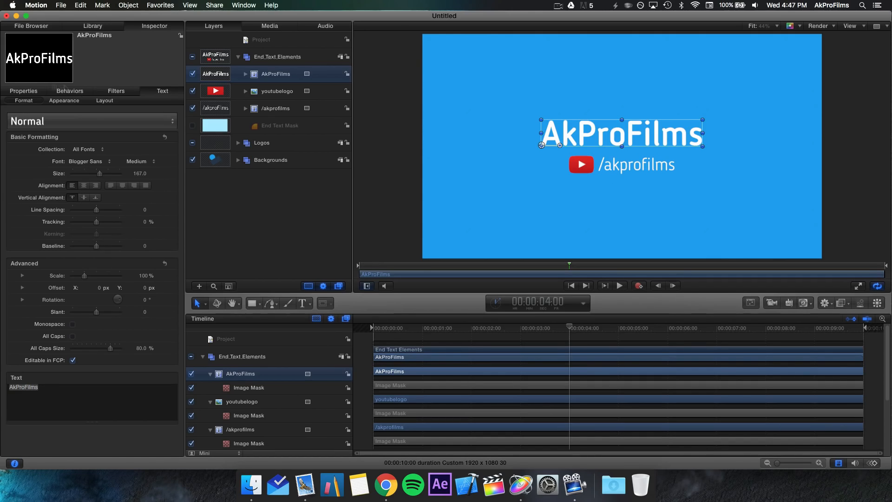
{"action": "left_click", "coordinate": [23, 90]}
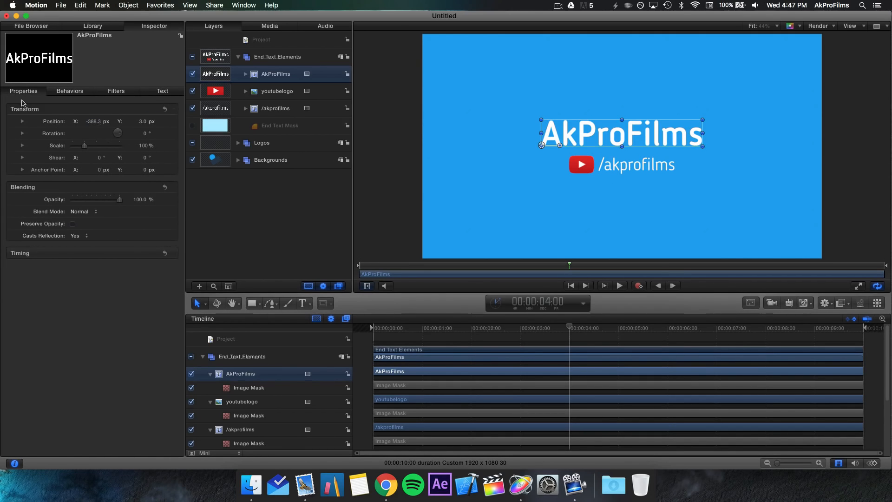
{"action": "left_click", "coordinate": [163, 121]}
- Advance ten frames to 00:00:04:10 and add a second position keyframe to the AkProFilms text
{"action": "key", "text": "Right"}
{"action": "key", "text": "Right"}
{"action": "key", "text": "Right"}
{"action": "key", "text": "Right"}
{"action": "key", "text": "Right"}
{"action": "key", "text": "Right"}
{"action": "key", "text": "Right"}
{"action": "key", "text": "Right"}
{"action": "key", "text": "Right"}
{"action": "key", "text": "Right"}
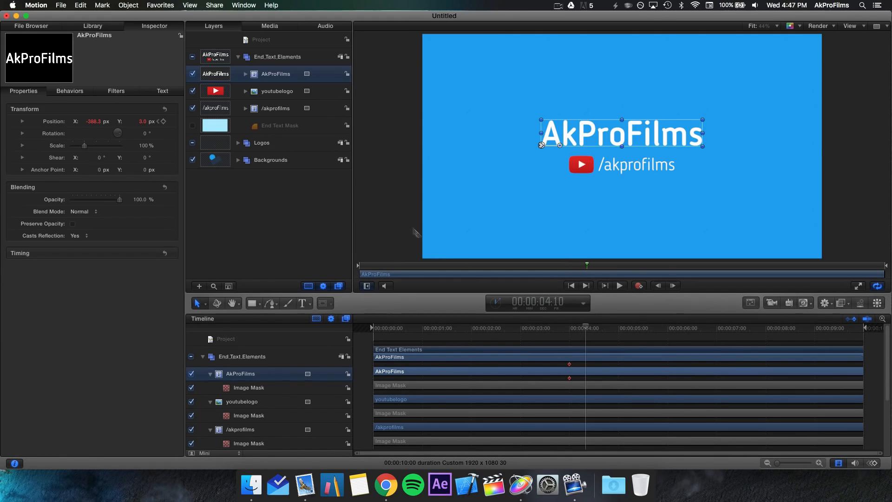
{"action": "left_click", "coordinate": [164, 122]}
- Shift the AkProFilms text's second position keyframe five frames on, to 00:00:04:15
{"action": "key", "text": "Right"}
{"action": "key", "text": "Right"}
{"action": "key", "text": "Right"}
{"action": "key", "text": "Right"}
{"action": "key", "text": "Right"}
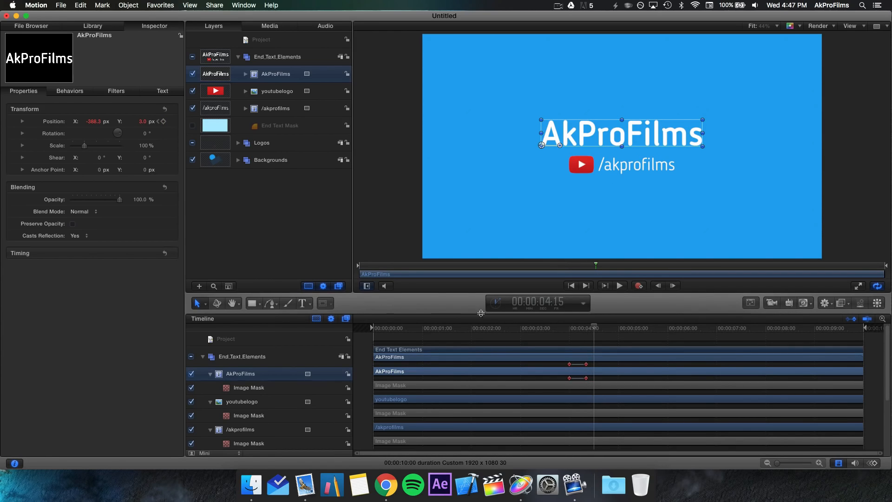
{"action": "left_click_drag", "start_coordinate": [586, 365], "coordinate": [594, 365]}
- At 00:00:04:00, set the AkProFilms text's X position to about 419.7 px so it starts outside the mask's right edge
{"action": "left_click", "coordinate": [570, 328]}
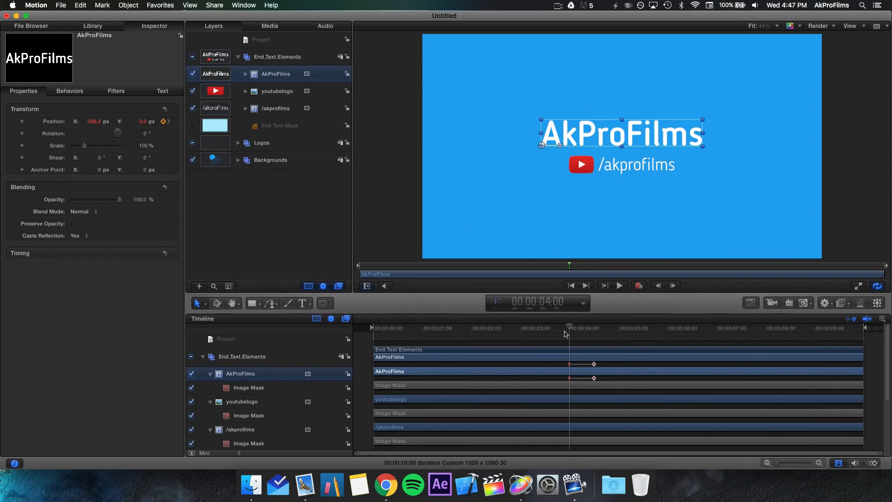
{"action": "mouse_move", "coordinate": [572, 328]}
{"action": "left_mouse_down"}
{"action": "mouse_move", "coordinate": [561, 326]}
{"action": "mouse_move", "coordinate": [571, 328]}
{"action": "left_mouse_up"}
{"action": "left_click", "coordinate": [569, 366]}
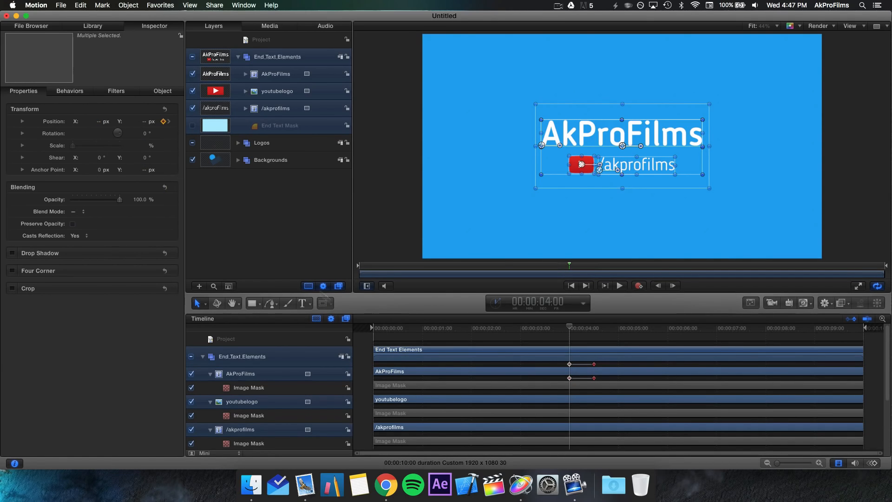
{"action": "left_click", "coordinate": [494, 345]}
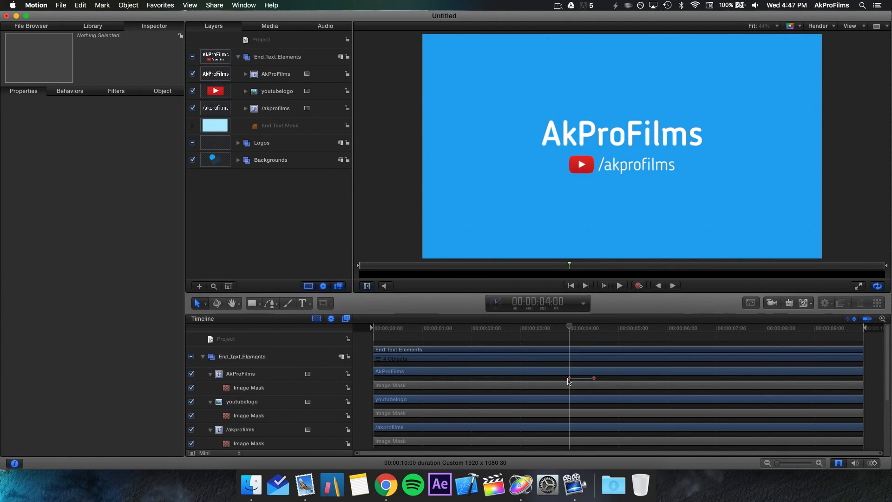
{"action": "left_click", "coordinate": [270, 76]}
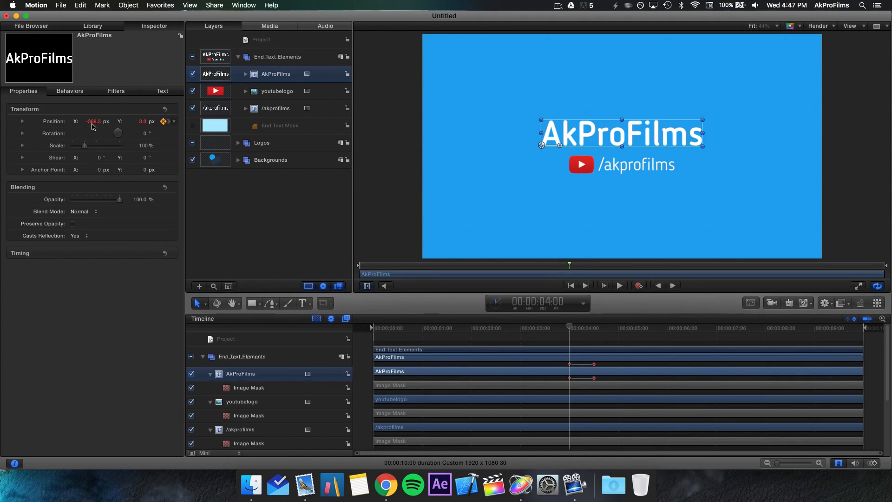
{"action": "left_click_drag", "start_coordinate": [92, 121], "coordinate": [96, 119]}
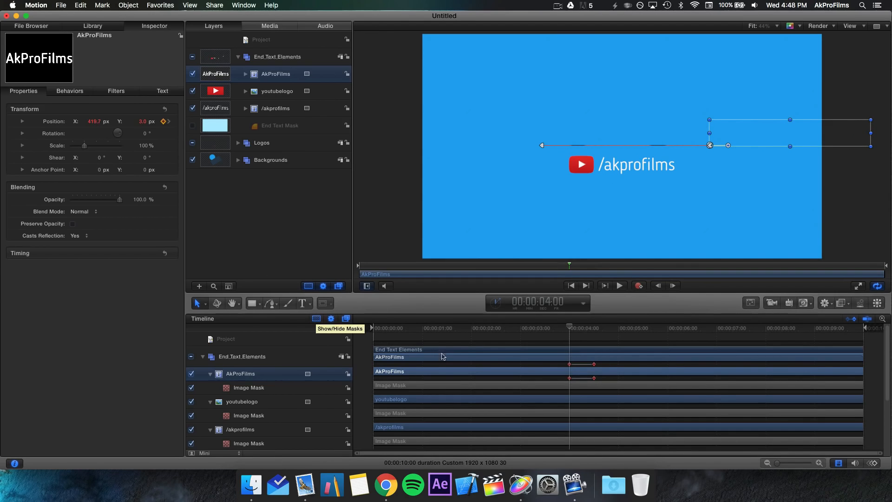
- Play back the AkProFilms text's slide-in from shortly before 00:00:04:00
{"action": "left_click", "coordinate": [548, 332]}
{"action": "key", "text": "space"}
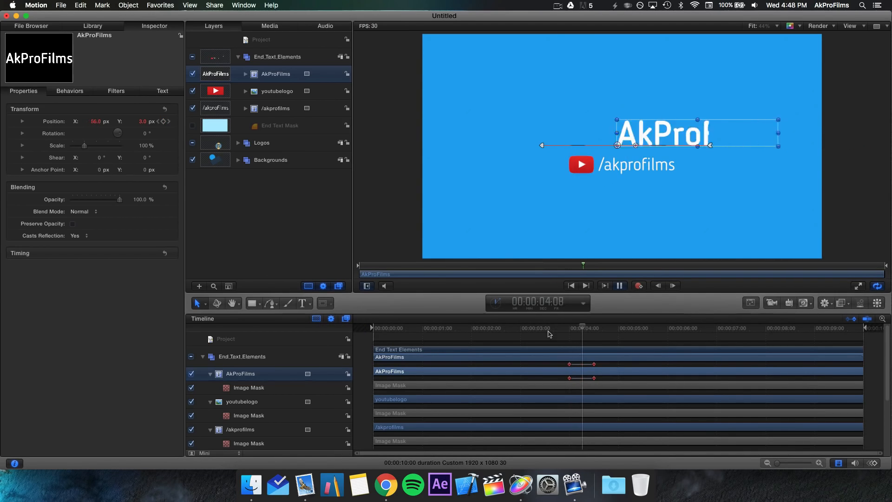
- Stop playback and expand the Logos group in the timeline to compare its logo keyframes with the AkProFilms text's keyframes
{"action": "key", "text": "space"}
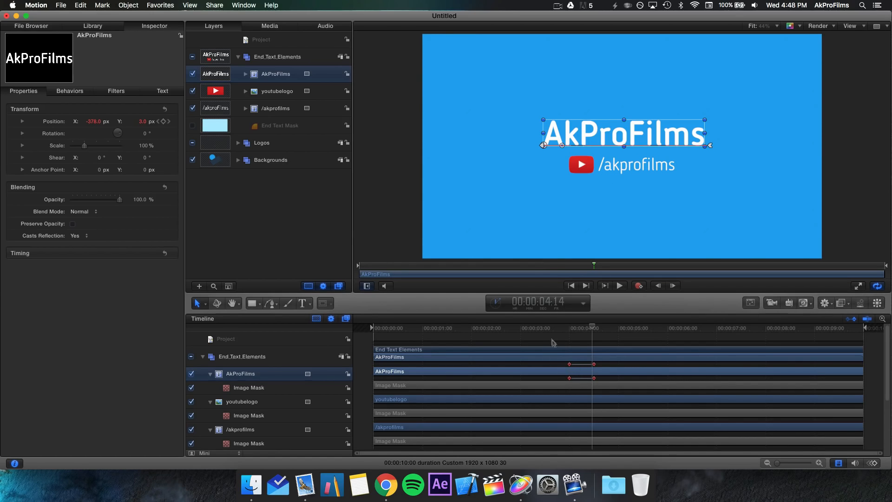
{"action": "left_click", "coordinate": [548, 332]}
{"action": "left_click_drag", "start_coordinate": [549, 332], "coordinate": [555, 331]}
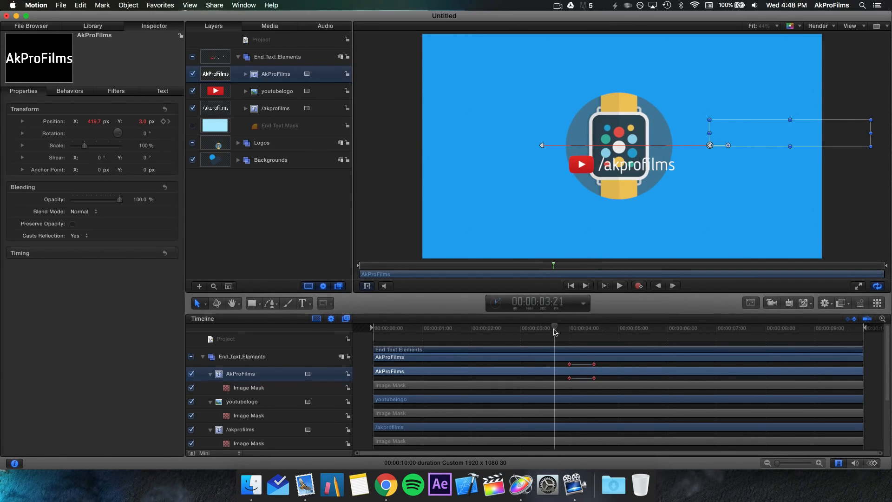
{"action": "scroll", "coordinate": [548, 394], "scroll_direction": "down", "scroll_amount": 1}
{"action": "scroll", "coordinate": [548, 395], "scroll_direction": "down", "scroll_amount": 5}
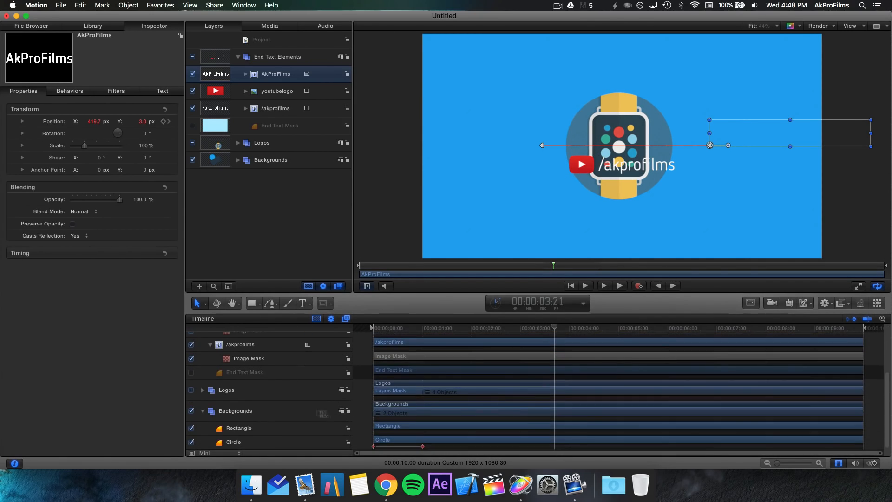
{"action": "left_click", "coordinate": [203, 390]}
{"action": "scroll", "coordinate": [632, 405], "scroll_direction": "up", "scroll_amount": 5}
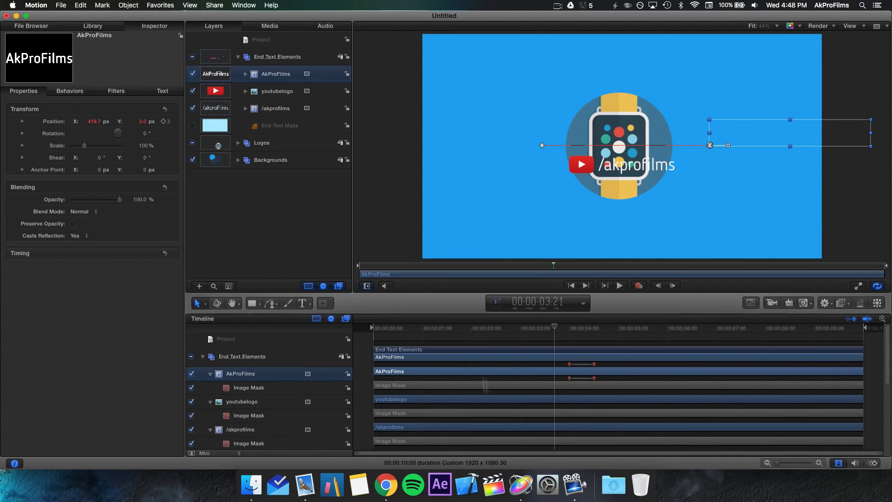
- Align the AkProFilms text's first position keyframe with the smart_watch's third keyframe at 00:00:03:20
{"action": "scroll", "coordinate": [514, 447], "scroll_direction": "down", "scroll_amount": 10}
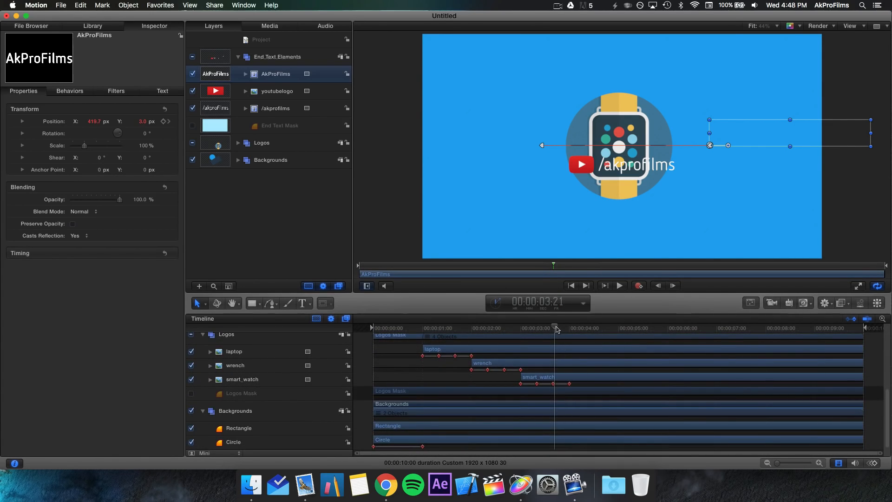
{"action": "left_click_drag", "start_coordinate": [555, 328], "coordinate": [553, 328]}
{"action": "scroll", "coordinate": [584, 391], "scroll_direction": "up", "scroll_amount": 10}
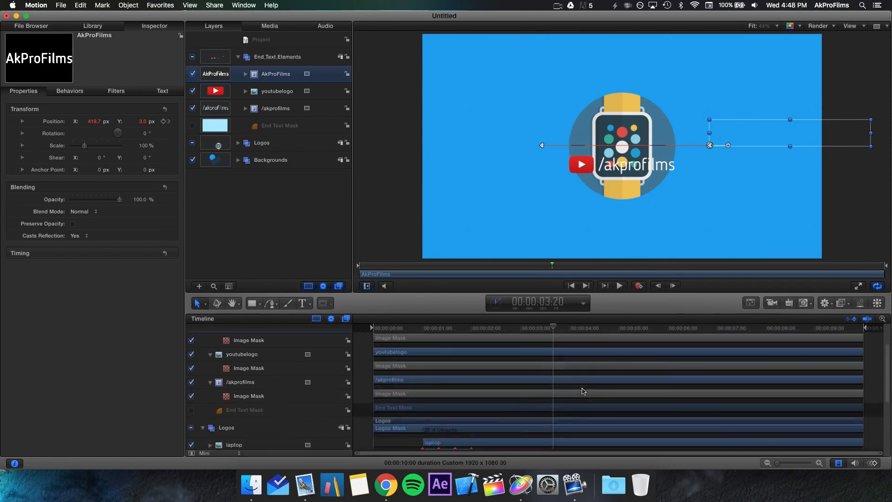
{"action": "left_click_drag", "start_coordinate": [570, 351], "coordinate": [553, 331]}
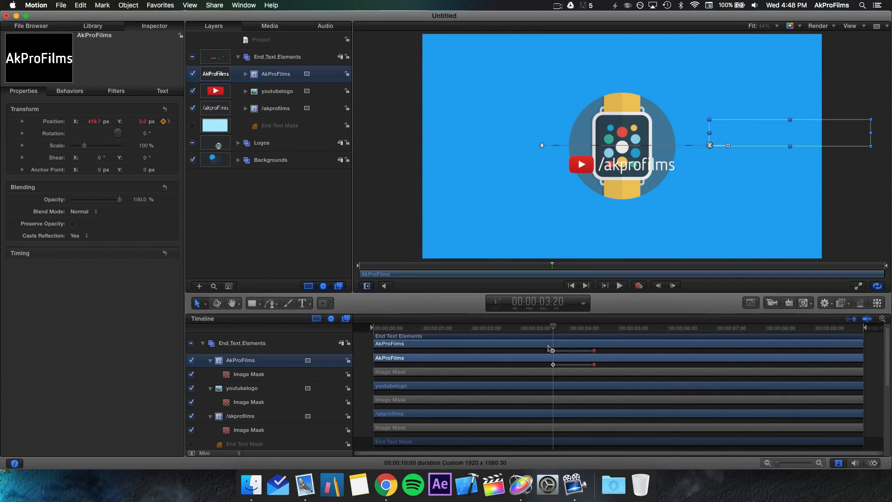
- Move the AkProFilms text's last position keyframe to 00:00:04:05 and play back the slide-in from shortly before 00:00:03:20
{"action": "key", "text": "Right"}
{"action": "key", "text": "Right"}
{"action": "key", "text": "Right"}
{"action": "key", "text": "Right"}
{"action": "key", "text": "Right"}
{"action": "key", "text": "Right"}
{"action": "key", "text": "Right"}
{"action": "key", "text": "Right"}
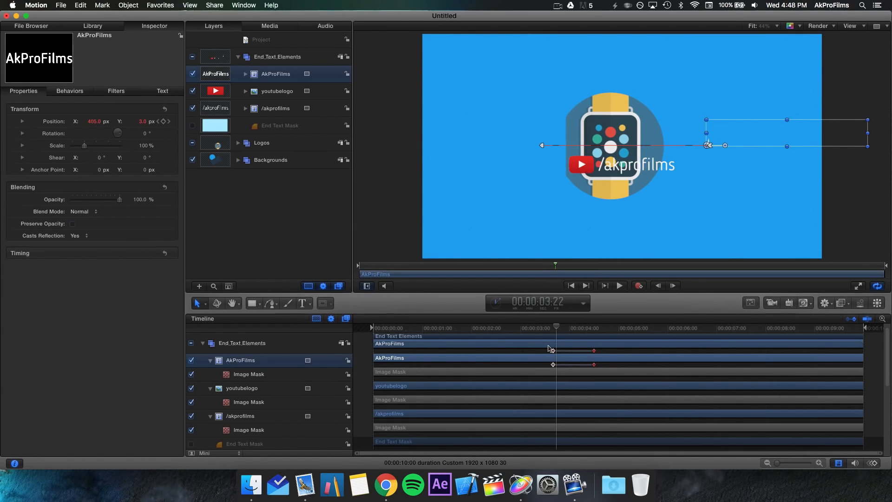
{"action": "key", "text": "Right"}
{"action": "key", "text": "Right"}
{"action": "key", "text": "Right"}
{"action": "key", "text": "Right"}
{"action": "key", "text": "Right"}
{"action": "key", "text": "Right"}
{"action": "key", "text": "Right"}
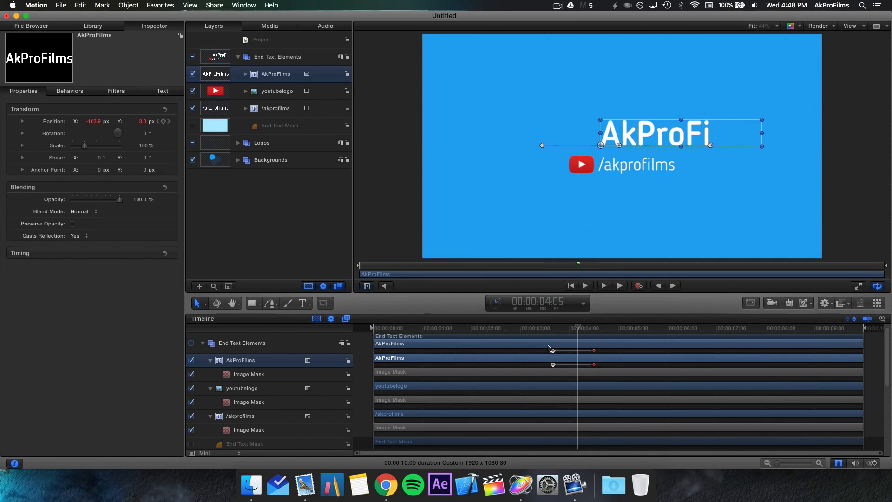
{"action": "left_click_drag", "start_coordinate": [594, 352], "coordinate": [578, 352]}
{"action": "left_click", "coordinate": [539, 328]}
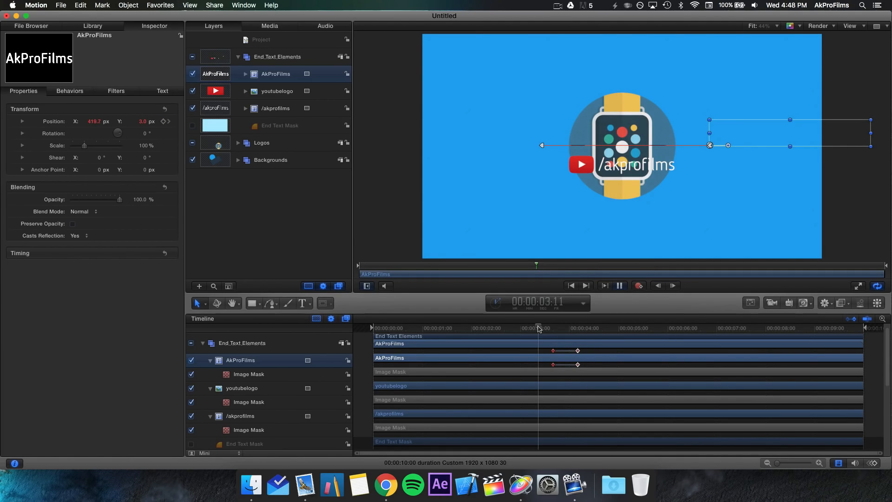
{"action": "key", "text": "space"}
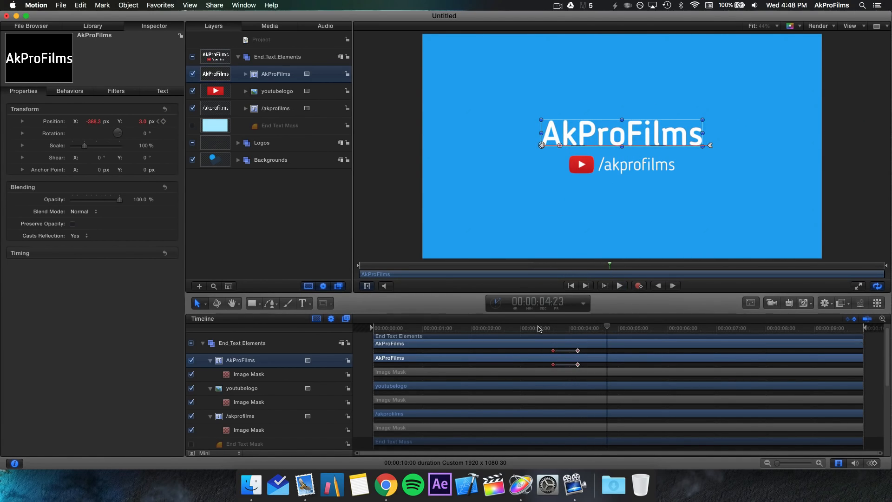
- Add position keyframes to the youtubelogo at 00:00:03:28 and 00:00:04:13
{"action": "left_click", "coordinate": [567, 329]}
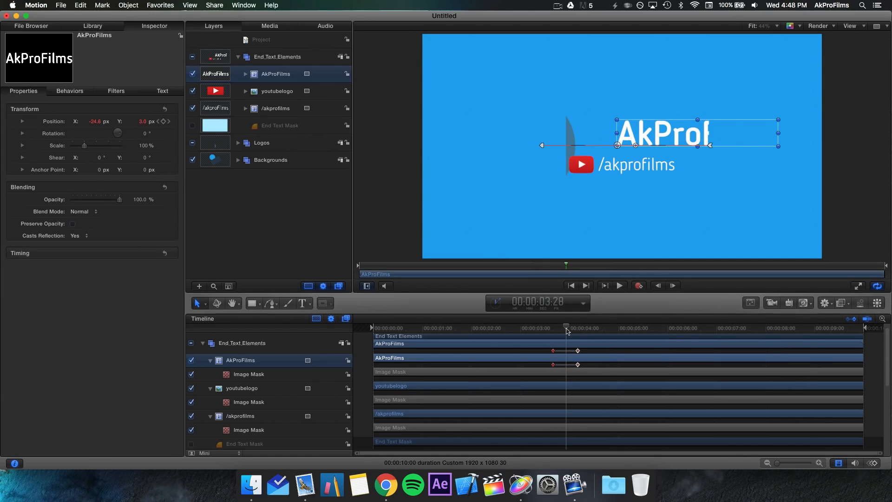
{"action": "left_click_drag", "start_coordinate": [567, 330], "coordinate": [569, 330]}
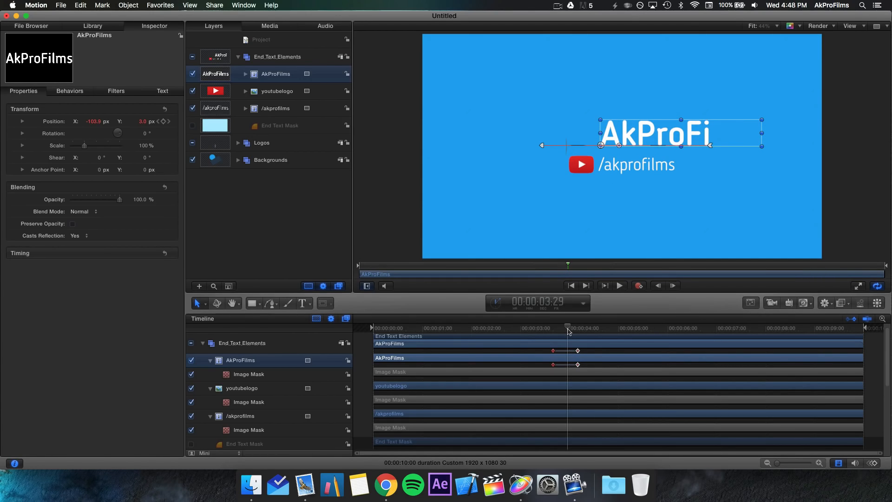
{"action": "left_click_drag", "start_coordinate": [568, 331], "coordinate": [567, 330]}
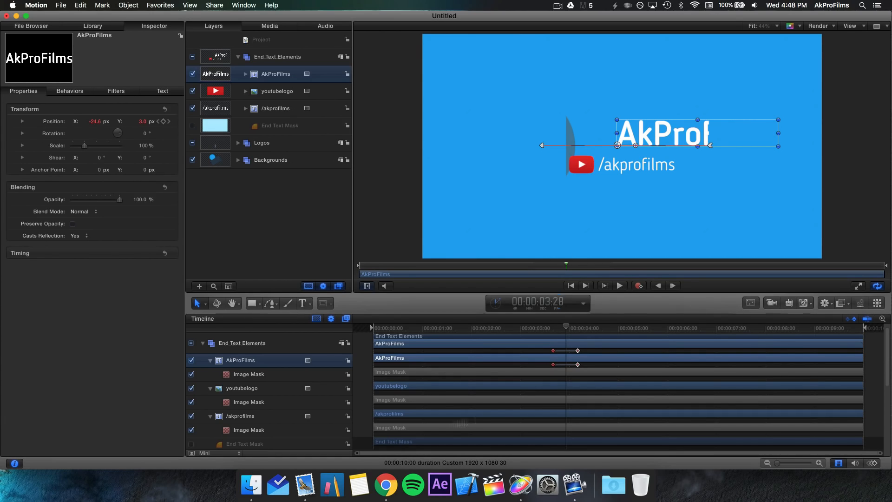
{"action": "scroll", "coordinate": [232, 362], "scroll_direction": "up", "scroll_amount": 1}
{"action": "left_click", "coordinate": [254, 397]}
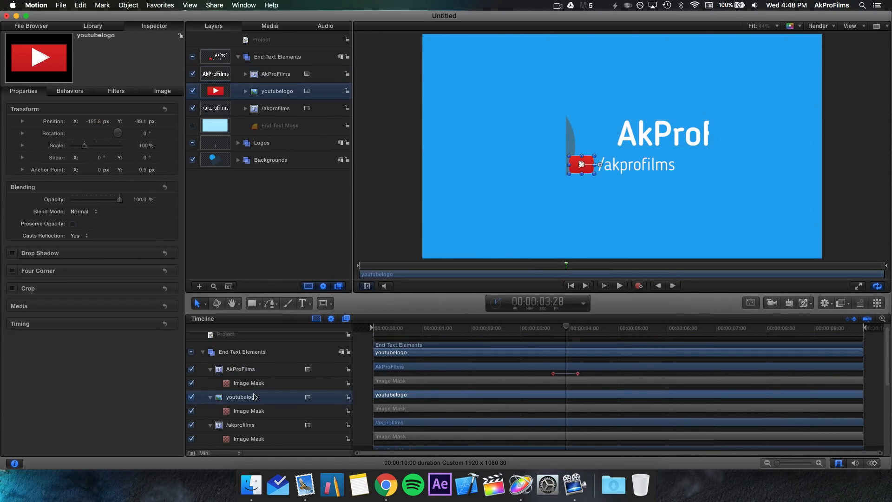
{"action": "left_click", "coordinate": [163, 122]}
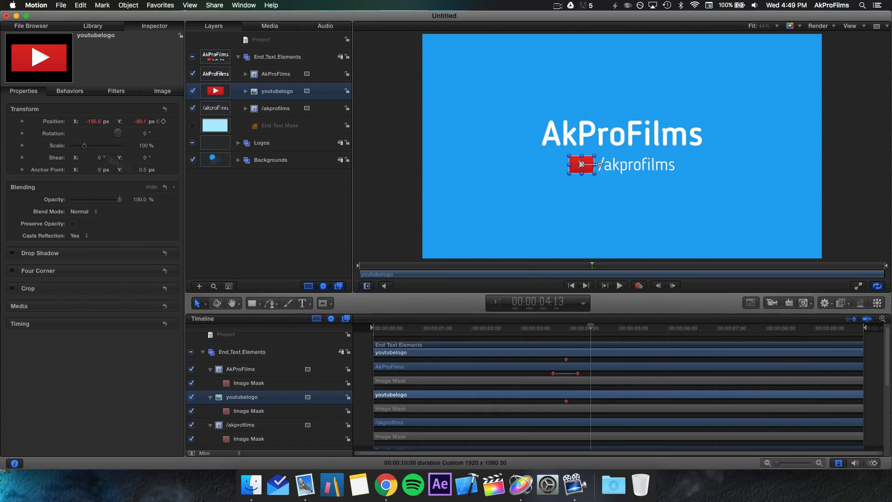
{"action": "left_click", "coordinate": [163, 122]}
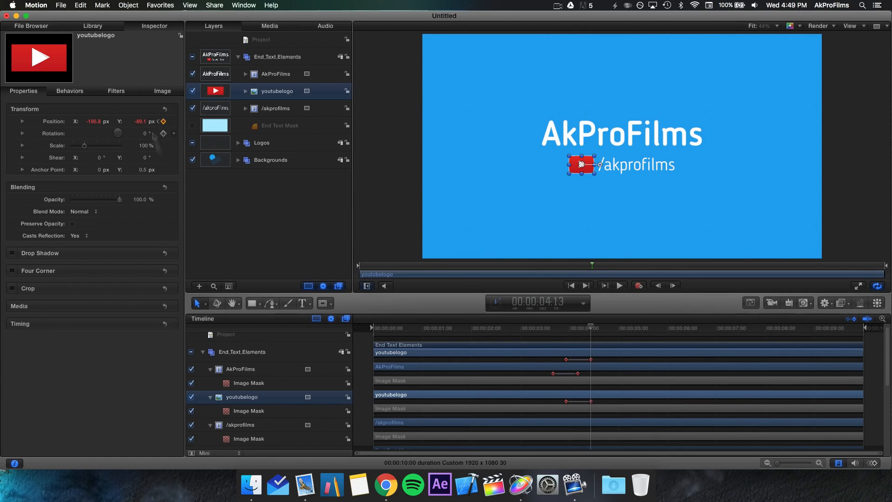
- Back at 00:00:03:28, set the youtubelogo's Y position to -260 px so it starts below the mask
{"action": "left_click", "coordinate": [567, 328]}
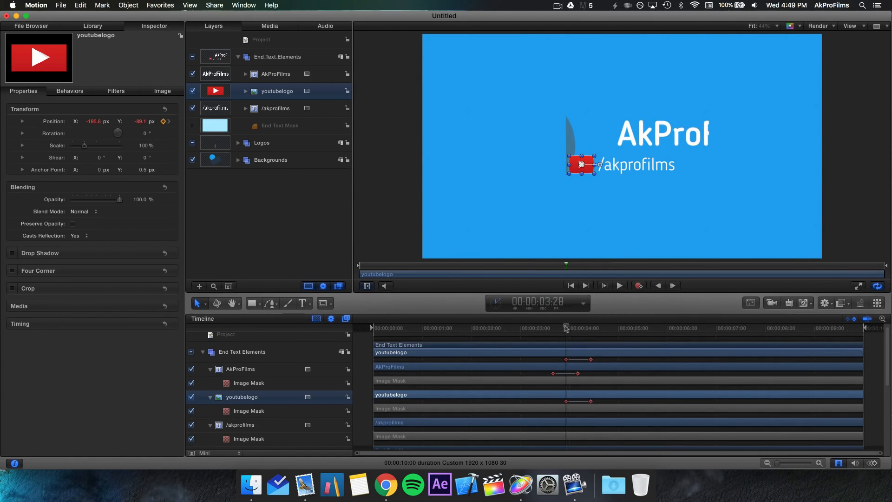
{"action": "left_click_drag", "start_coordinate": [141, 121], "coordinate": [117, 122]}
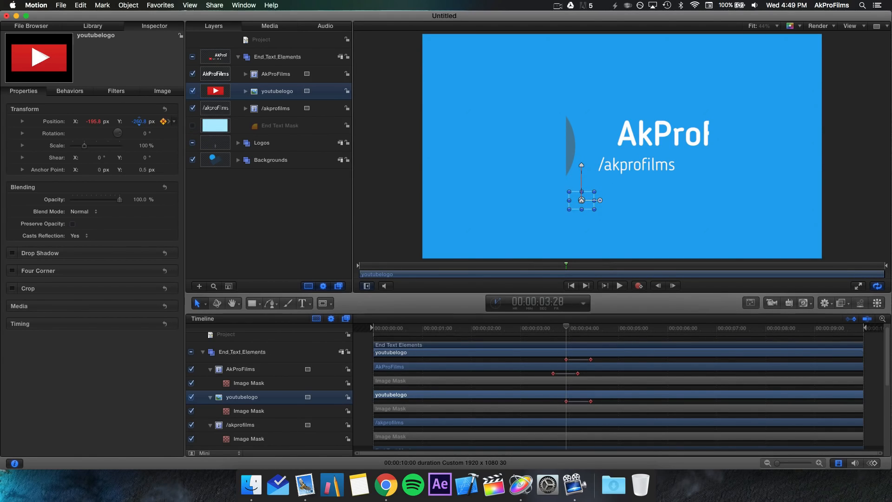
{"action": "left_click", "coordinate": [139, 121]}
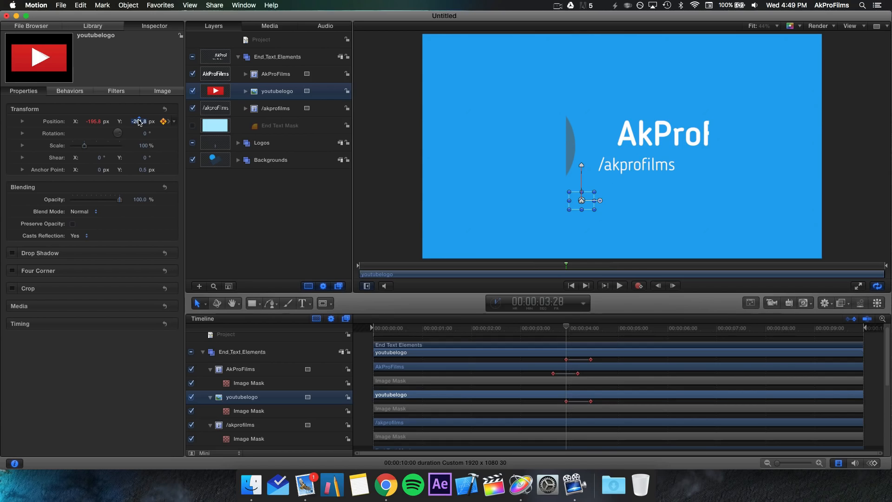
{"action": "type", "text": "-260"}
{"action": "key", "text": "Return"}
- Add position keyframes to the /akprofilms text at 00:00:03:28 and fifteen frames on, at 00:00:04:13
{"action": "left_click", "coordinate": [532, 423]}
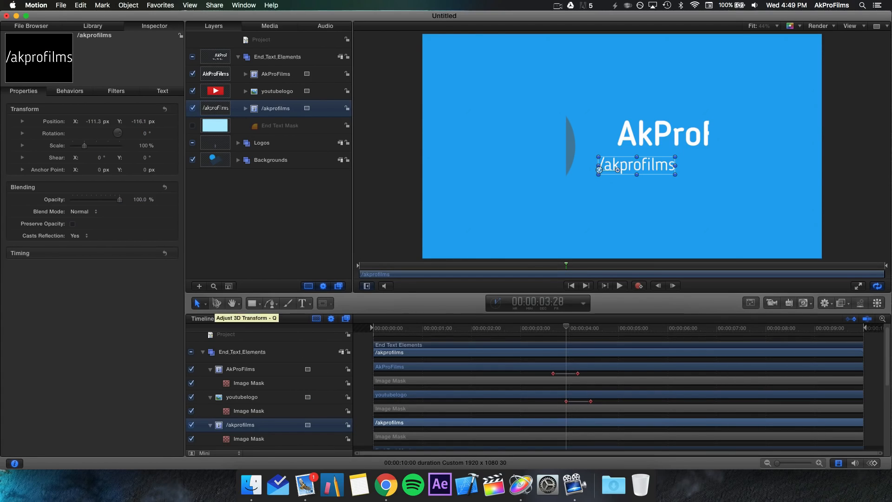
{"action": "left_click", "coordinate": [163, 122]}
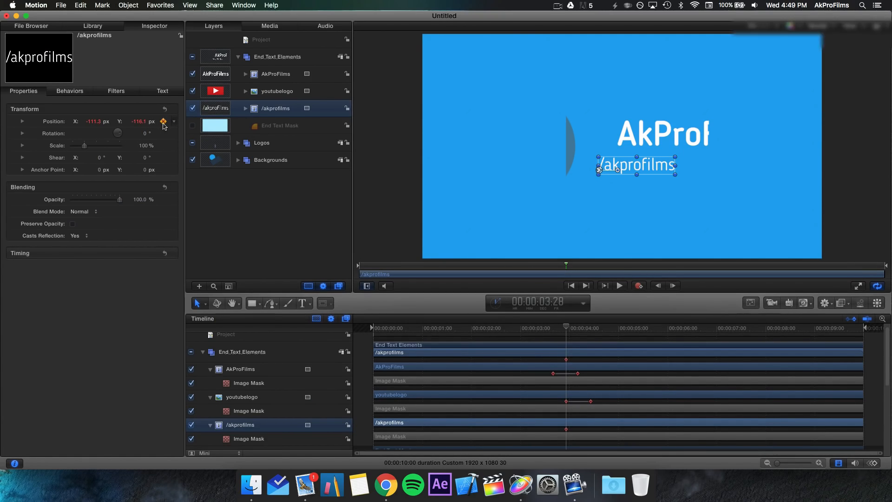
{"action": "key", "text": "Right"}
{"action": "key", "text": "Right"}
{"action": "key", "text": "Right"}
{"action": "key", "text": "Right"}
{"action": "key", "text": "Right"}
{"action": "key", "text": "Right"}
{"action": "key", "text": "Right"}
{"action": "key", "text": "Right"}
{"action": "key", "text": "Right"}
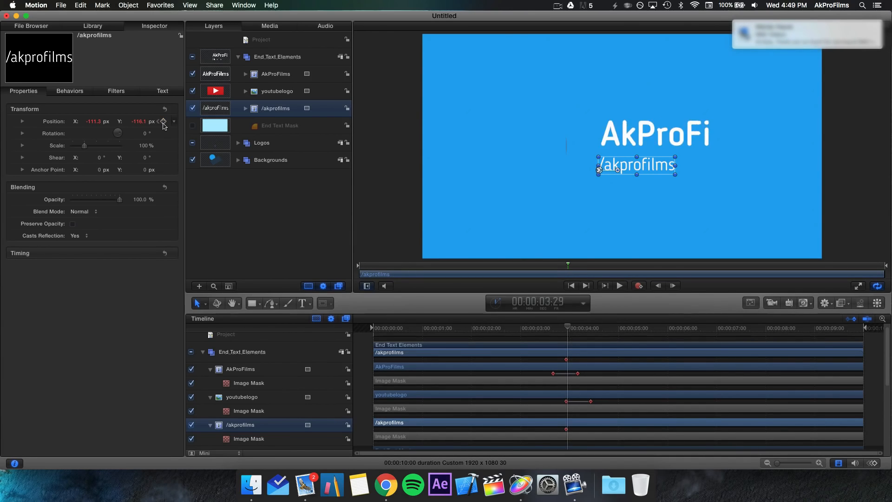
{"action": "key", "text": "Right"}
{"action": "key", "text": "Right"}
{"action": "key", "text": "Right"}
{"action": "key", "text": "Right"}
{"action": "key", "text": "Right"}
{"action": "key", "text": "Right"}
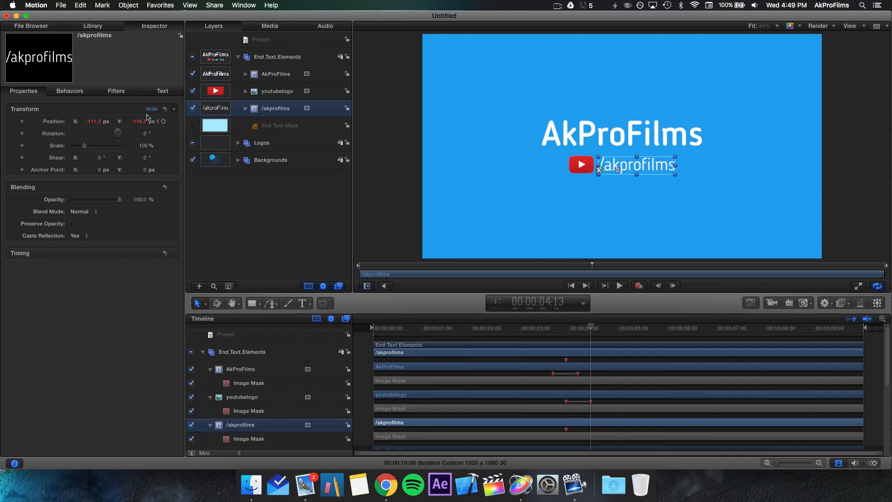
{"action": "left_click", "coordinate": [163, 122]}
- At its first keyframe, 00:00:03:28, lower the /akprofilms text's Y position to -260 px and extend the offset to -265 px
{"action": "left_click", "coordinate": [159, 122]}
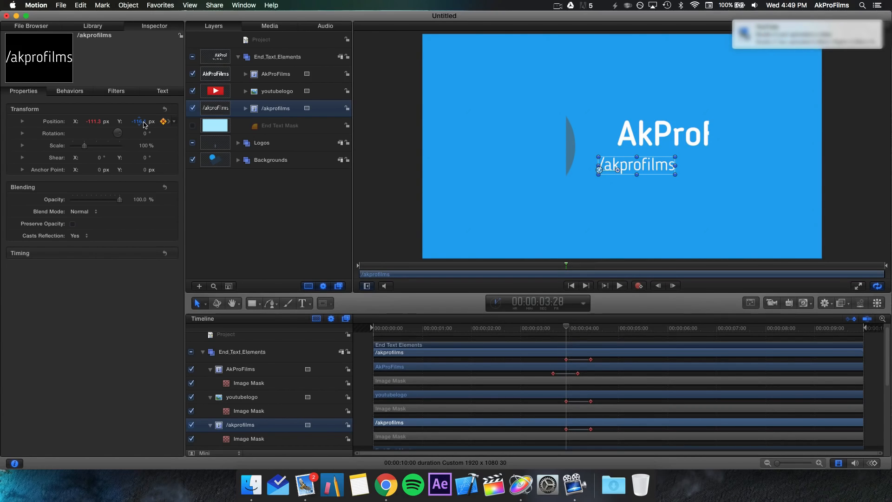
{"action": "left_click", "coordinate": [139, 122]}
{"action": "type", "text": "-260"}
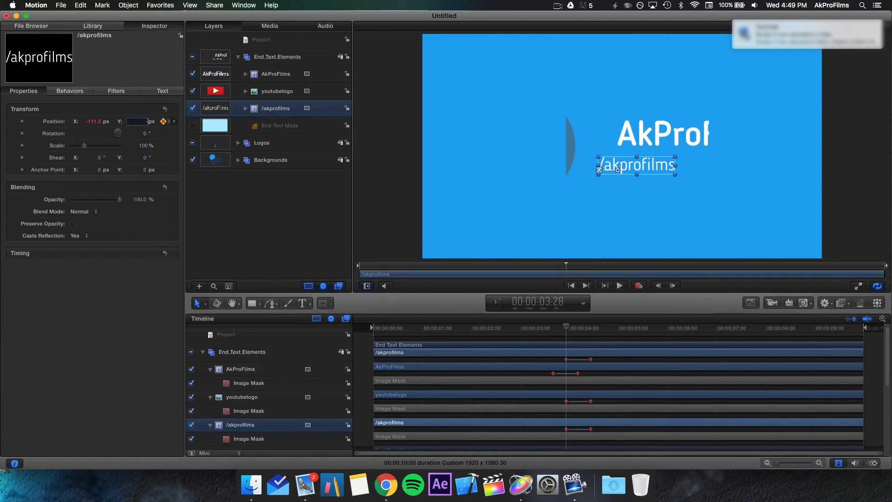
{"action": "key", "text": "Return"}
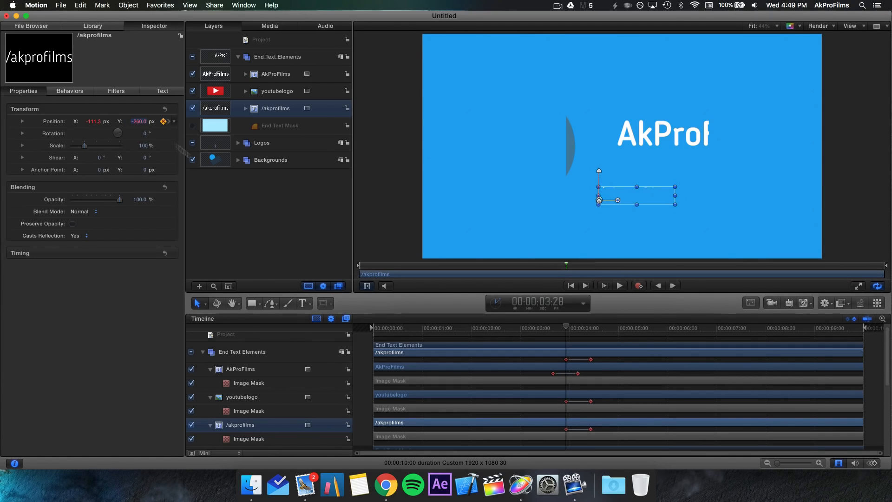
{"action": "left_click", "coordinate": [141, 124]}
{"action": "type", "text": "-2"}
{"action": "key", "text": "Return"}
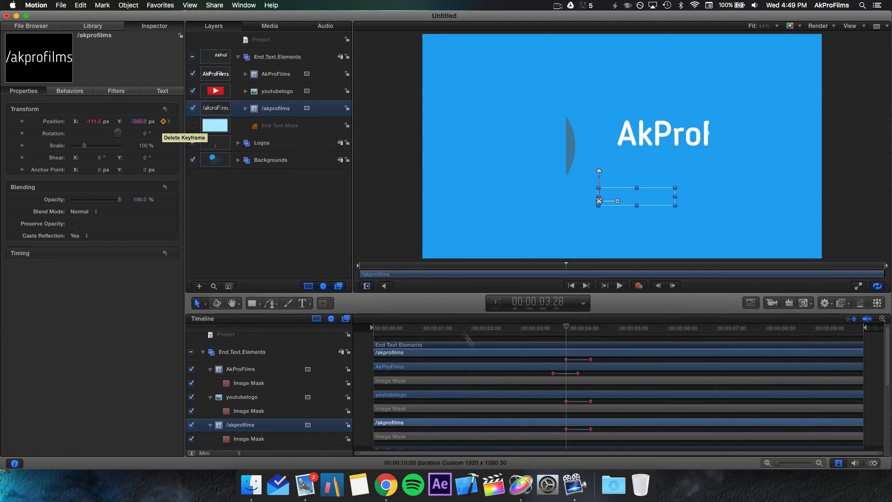
- Match the youtubelogo's starting Y position to the /akprofilms text by setting it to -265 px at 00:00:03:28
{"action": "left_click", "coordinate": [567, 401]}
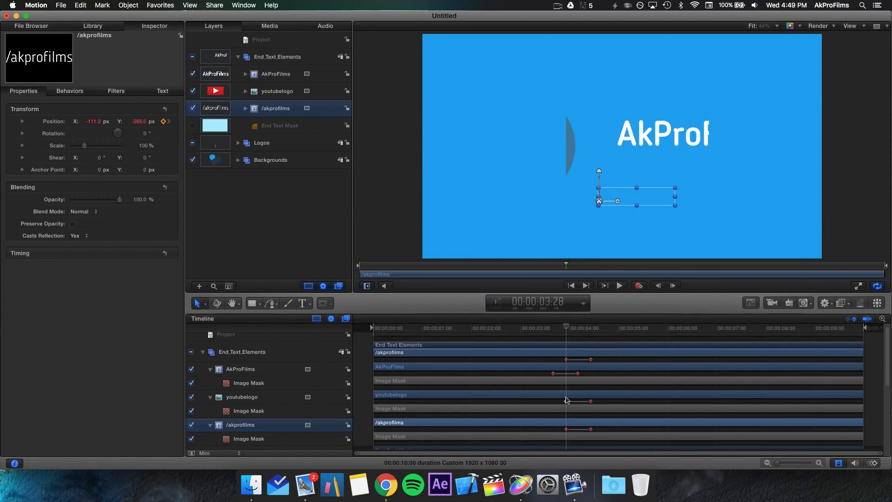
{"action": "left_click", "coordinate": [567, 400]}
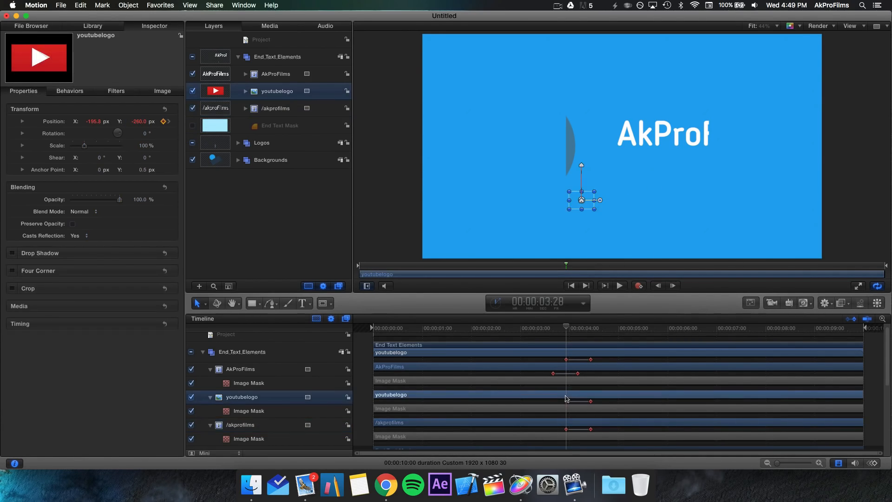
{"action": "left_click", "coordinate": [142, 122]}
{"action": "type", "text": "-265"}
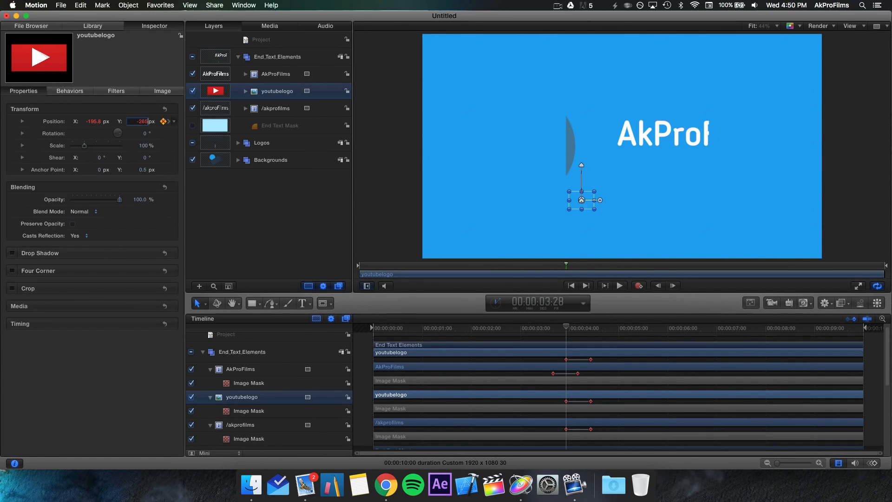
{"action": "key", "text": "Return"}
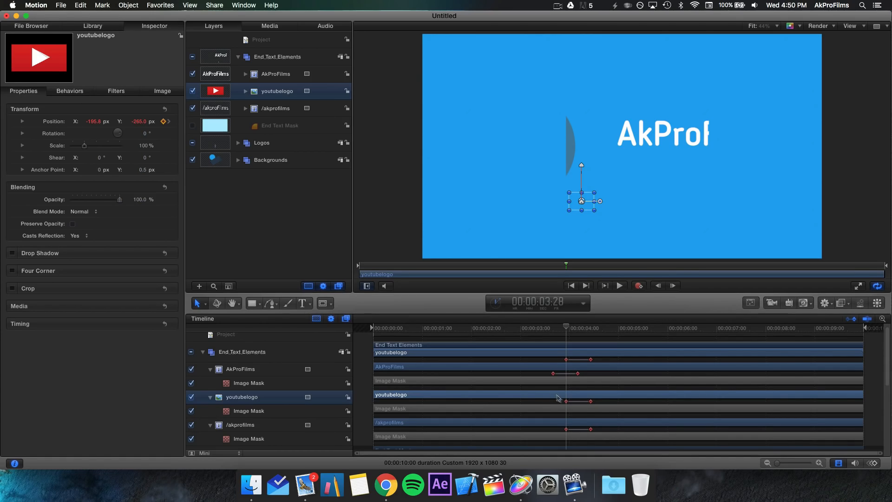
- Select the /akprofilms text and play back the end elements' animation from 00:00:03:28
{"action": "left_click", "coordinate": [569, 424]}
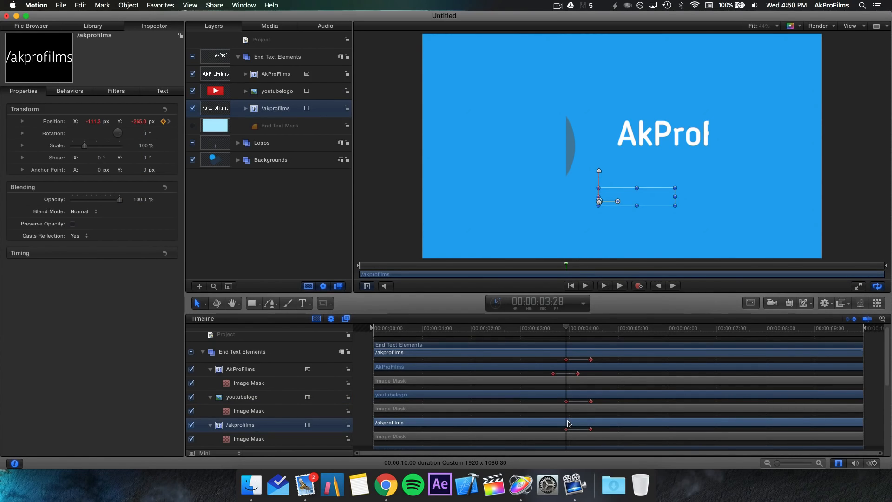
{"action": "key", "text": "space"}
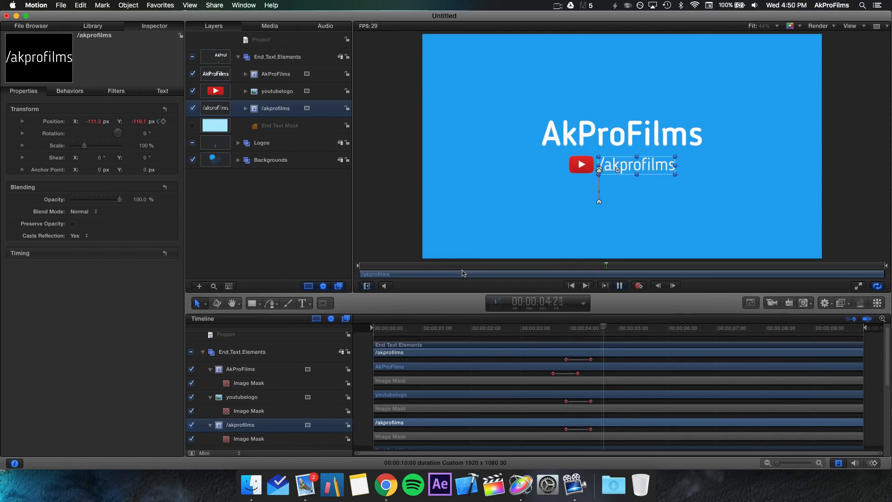
{"action": "key", "text": "space"}
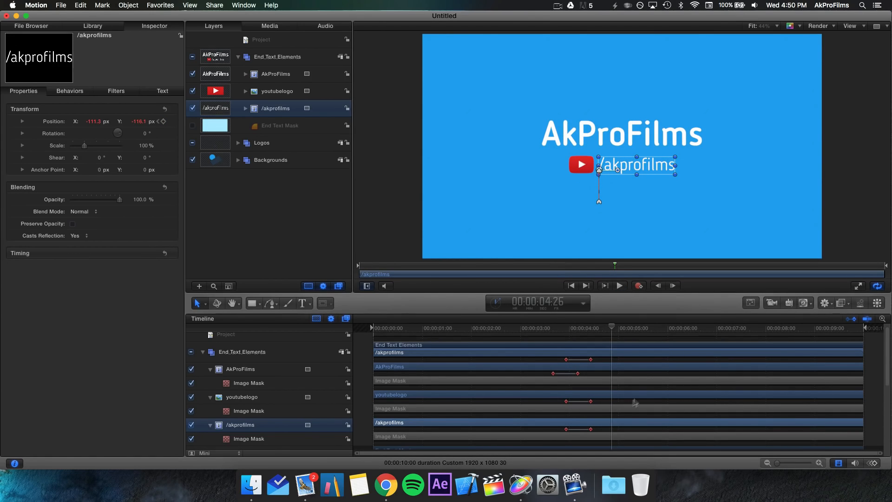
- Play back the rest of the end elements' animation and look over the layers' keyframes in the timeline
{"action": "key", "text": "space"}
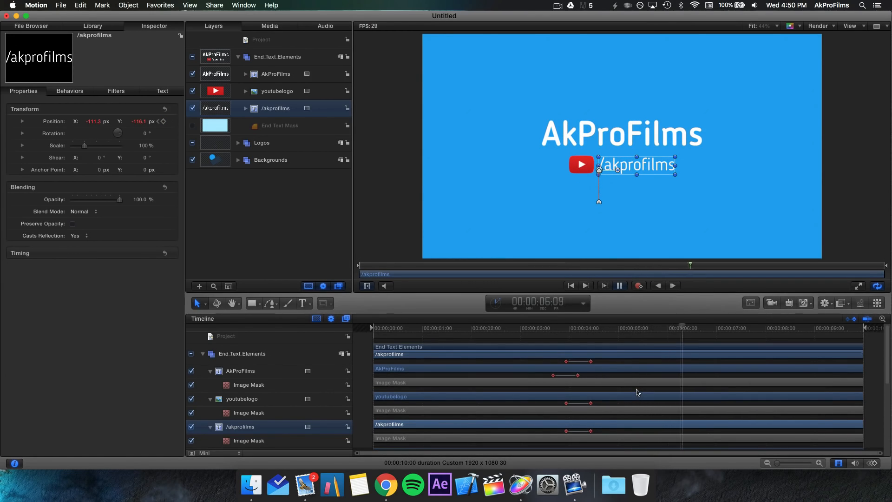
{"action": "key", "text": "space"}
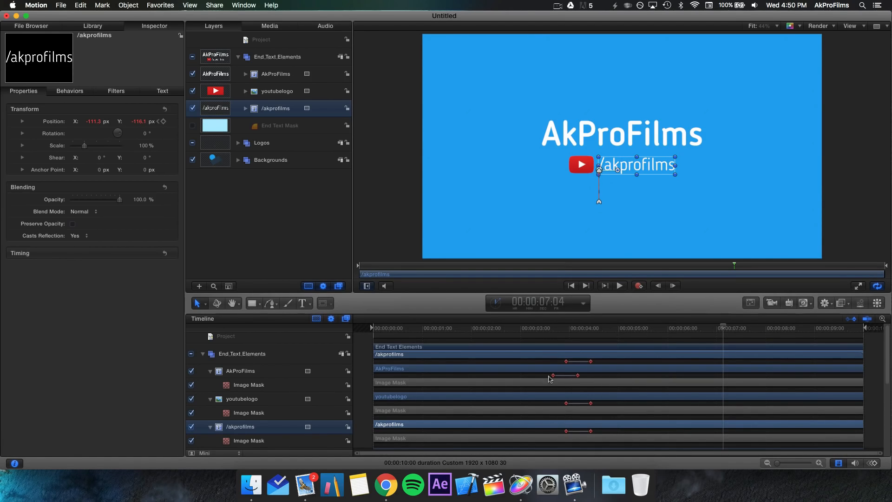
{"action": "scroll", "coordinate": [553, 410], "scroll_direction": "down", "scroll_amount": 5}
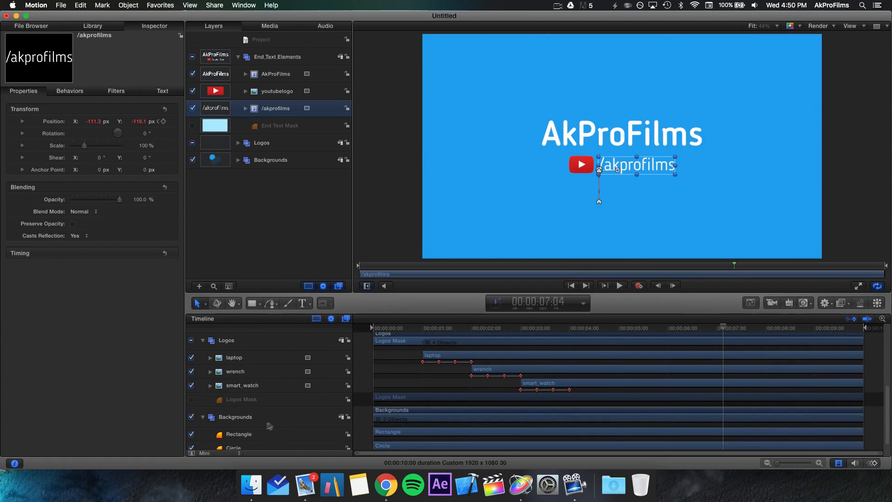
{"action": "scroll", "coordinate": [269, 426], "scroll_direction": "up", "scroll_amount": 5}
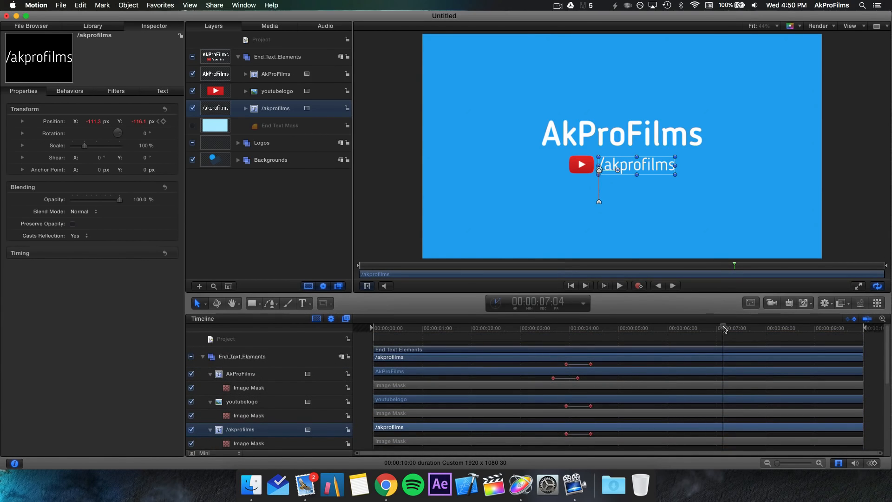
- Fade out the AkProFilms text with opacity keyframes of 100% at 00:00:08:00 and 0% at 00:00:09:00
{"action": "left_click_drag", "start_coordinate": [723, 328], "coordinate": [767, 335]}
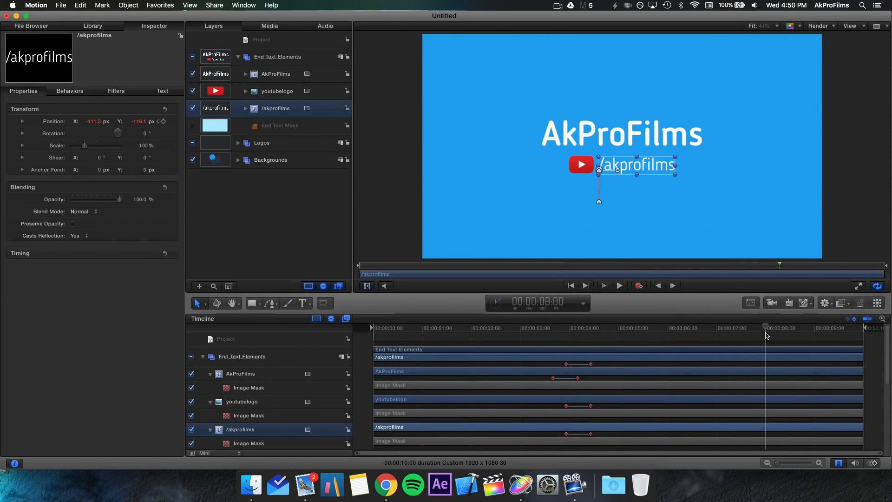
{"action": "left_click", "coordinate": [638, 375]}
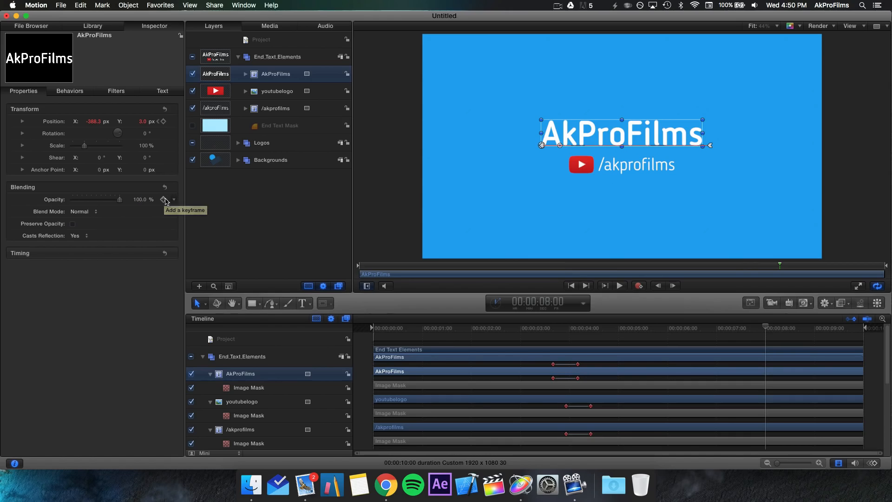
{"action": "left_click", "coordinate": [164, 200]}
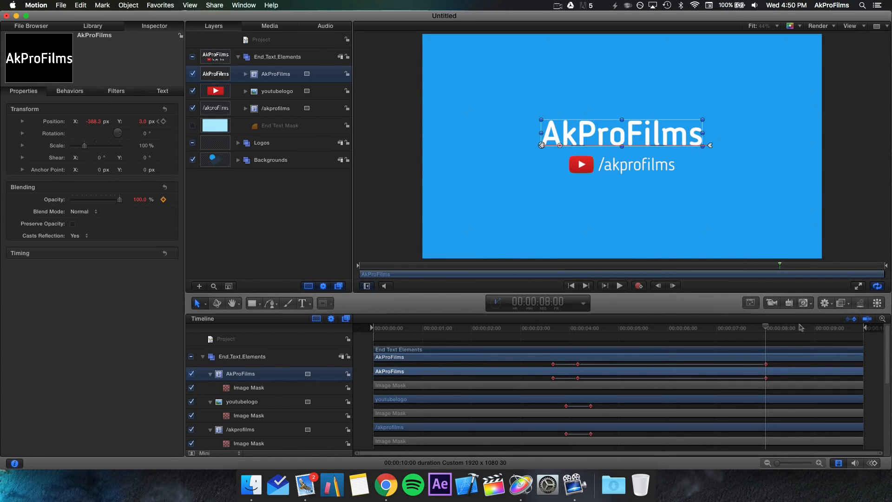
{"action": "left_click", "coordinate": [814, 329]}
{"action": "left_click", "coordinate": [163, 200]}
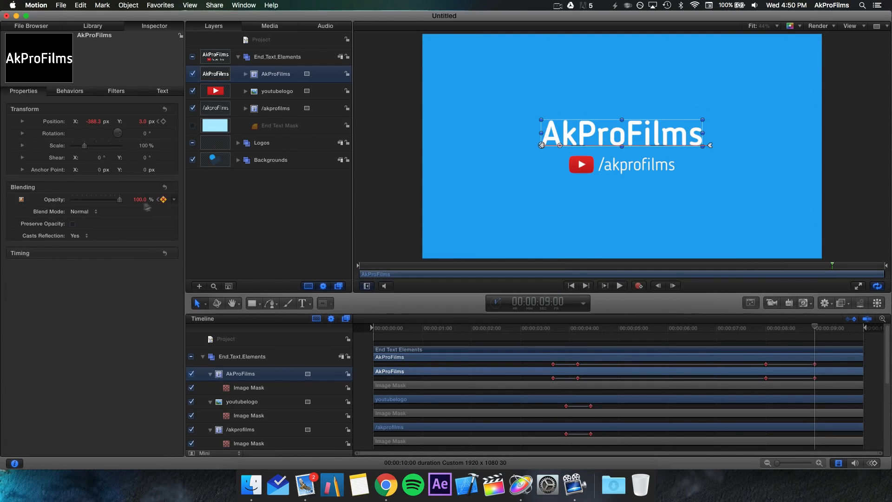
{"action": "left_click_drag", "start_coordinate": [119, 200], "coordinate": [73, 200]}
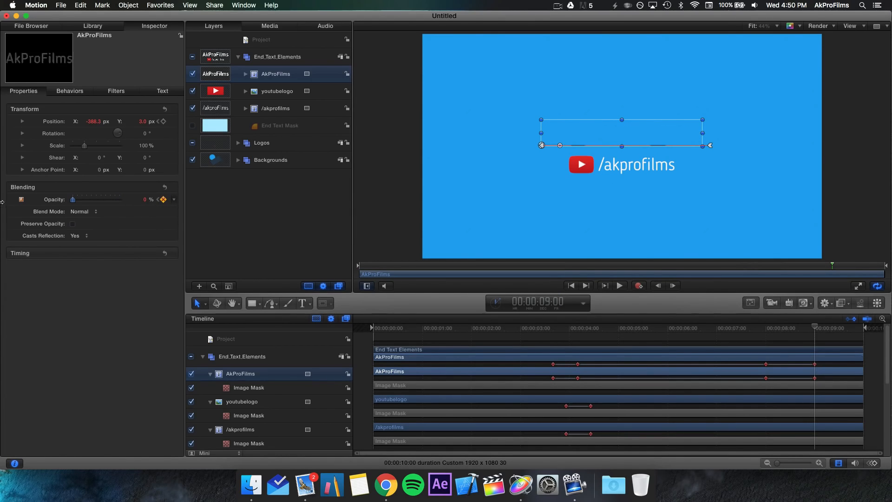
- Copy the AkProFilms text's two fade-out keyframes and paste them onto the youtubelogo at 00:00:08:00
{"action": "mouse_move", "coordinate": [815, 379]}
{"action": "left_mouse_down"}
{"action": "mouse_move", "coordinate": [757, 378]}
{"action": "mouse_move", "coordinate": [815, 379]}
{"action": "left_mouse_up"}
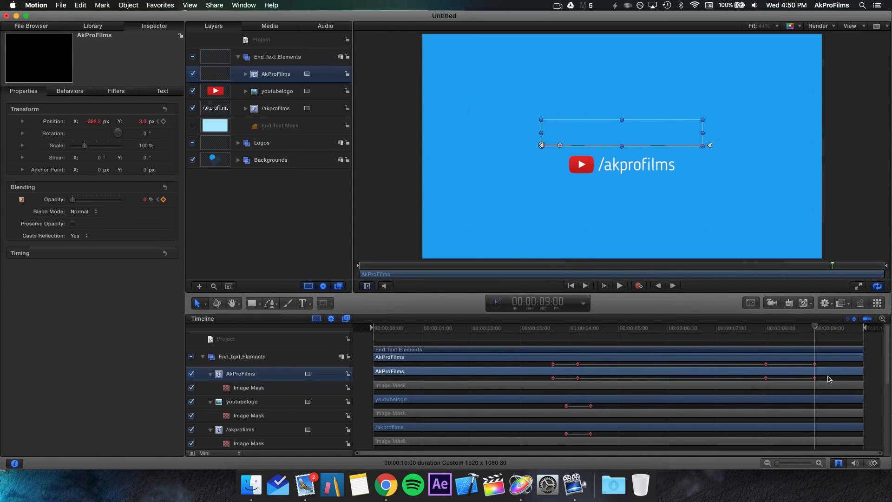
{"action": "left_click", "coordinate": [766, 378]}
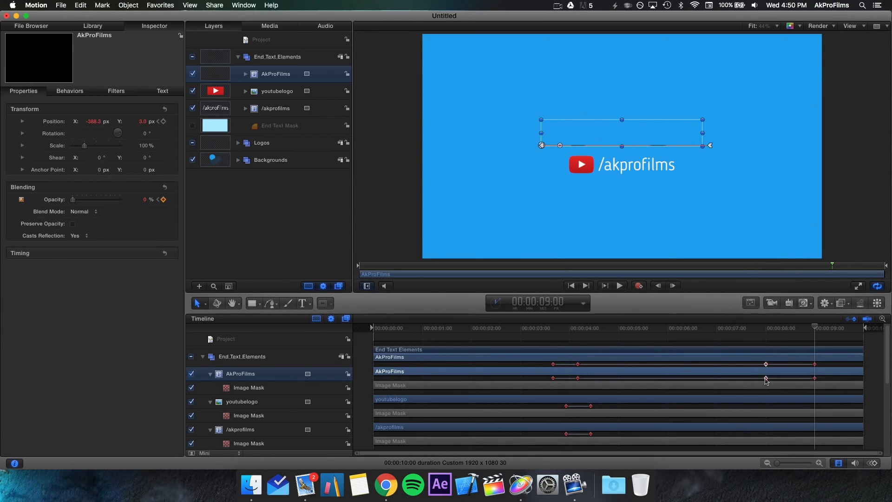
{"action": "left_click", "coordinate": [815, 378], "text": "shift"}
{"action": "left_click", "coordinate": [766, 403]}
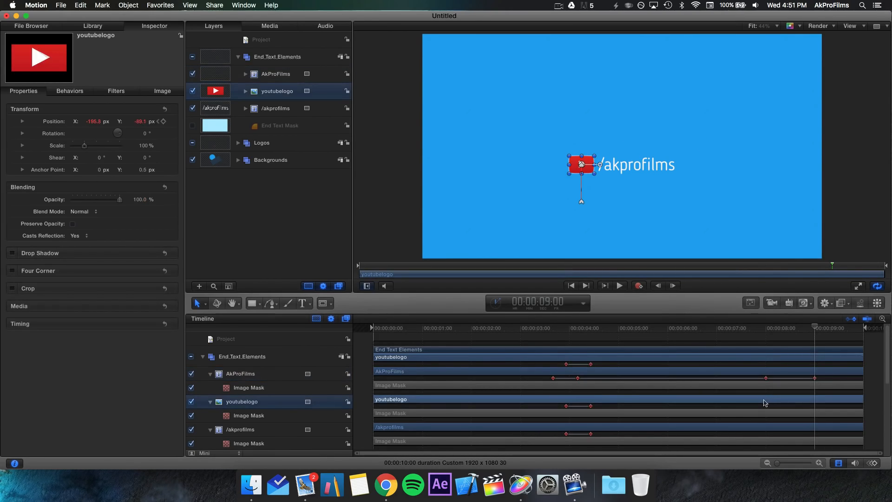
{"action": "left_click", "coordinate": [767, 331]}
{"action": "left_click_drag", "start_coordinate": [767, 331], "coordinate": [766, 331]}
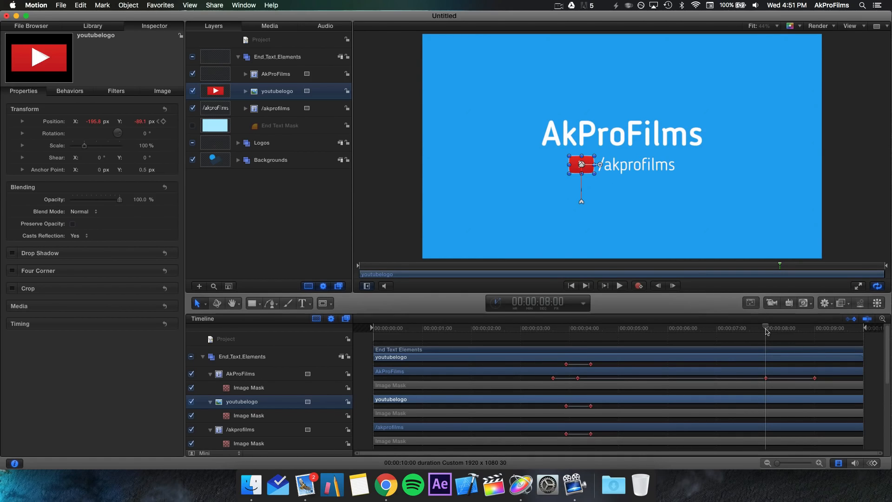
{"action": "key", "text": "super+v"}
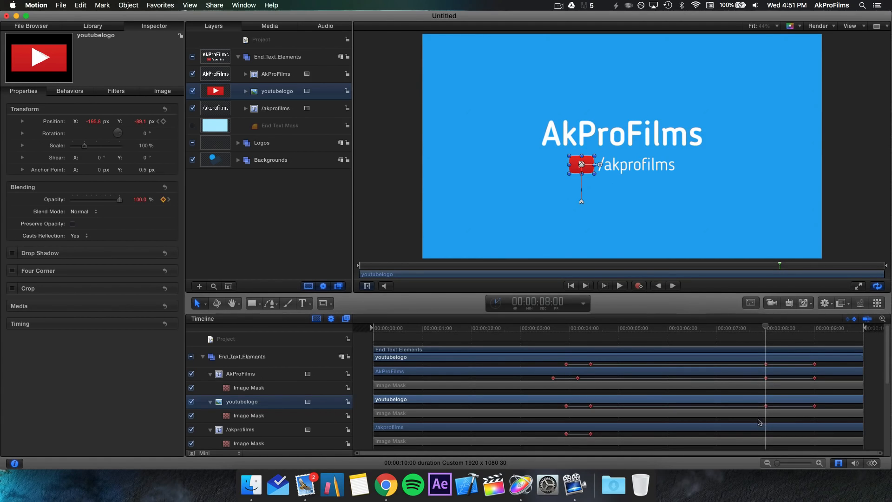
- Paste the same fade-out keyframes onto the /akprofilms text at 00:00:08:00 and play the fade briefly
{"action": "left_click", "coordinate": [765, 428]}
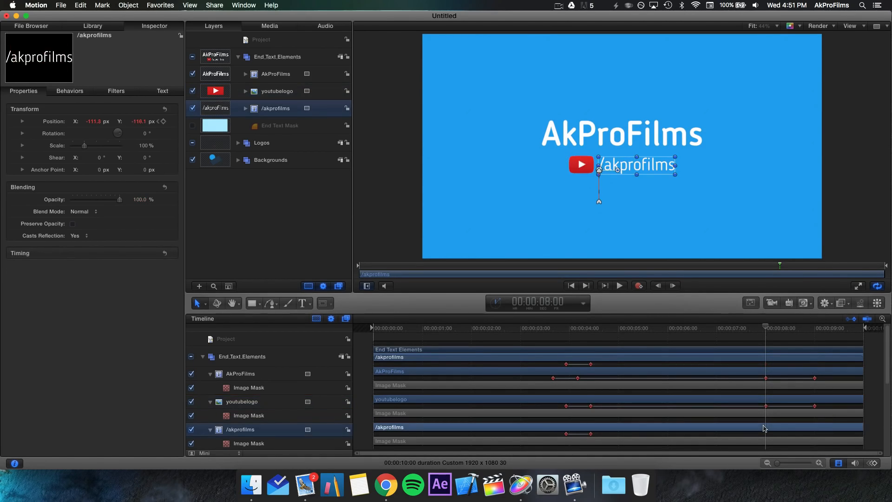
{"action": "key", "text": "super+v"}
{"action": "key", "text": "space"}
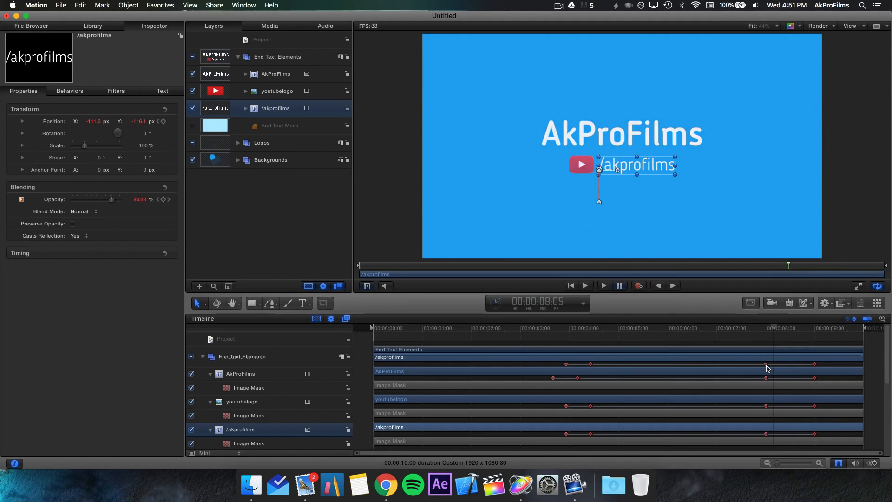
{"action": "key", "text": "space"}
- Add a scale keyframe to the background Circle at 00:00:08:15, halfway through the text fade
{"action": "left_click", "coordinate": [795, 331]}
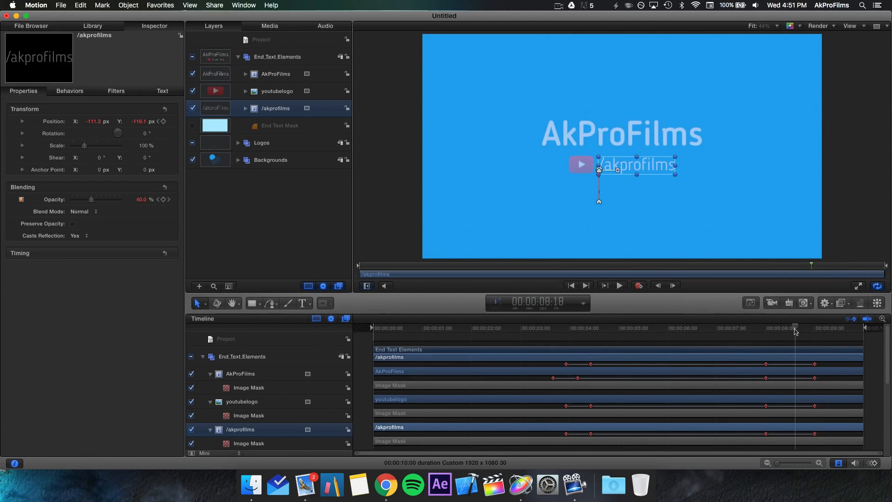
{"action": "left_click_drag", "start_coordinate": [795, 330], "coordinate": [790, 330]}
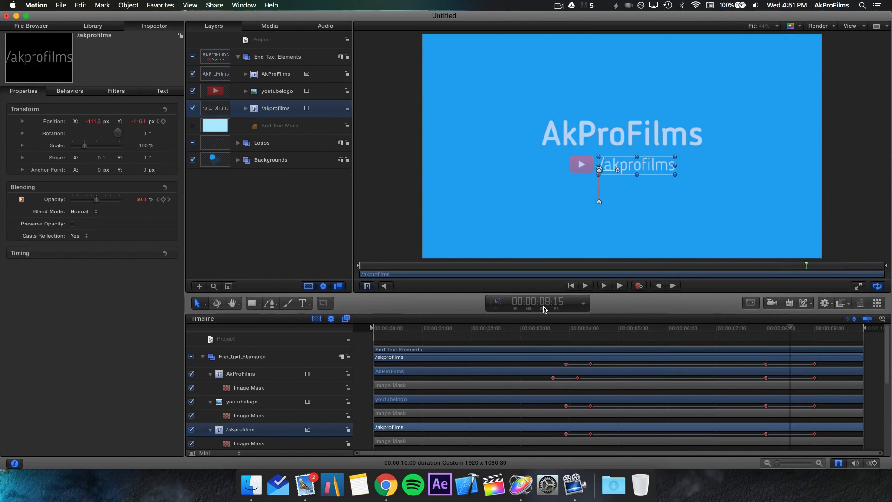
{"action": "scroll", "coordinate": [631, 359], "scroll_direction": "down", "scroll_amount": 5}
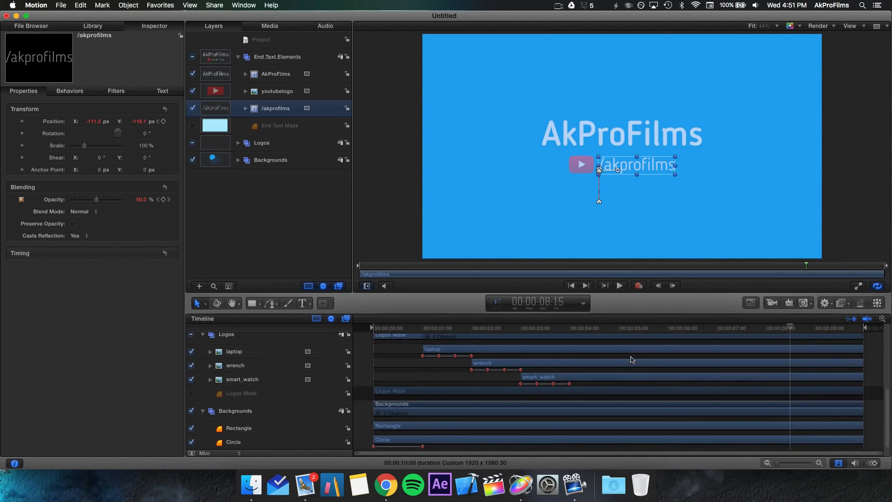
{"action": "left_click", "coordinate": [496, 443]}
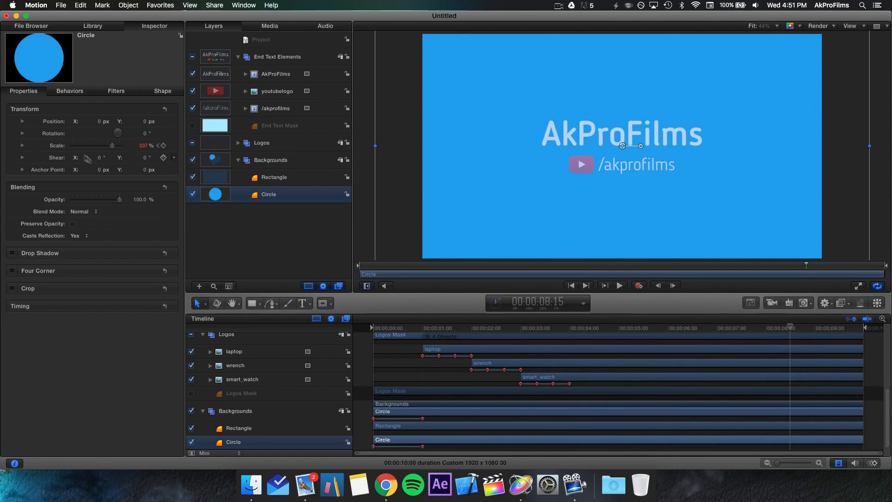
{"action": "left_click_drag", "start_coordinate": [112, 146], "coordinate": [77, 147]}
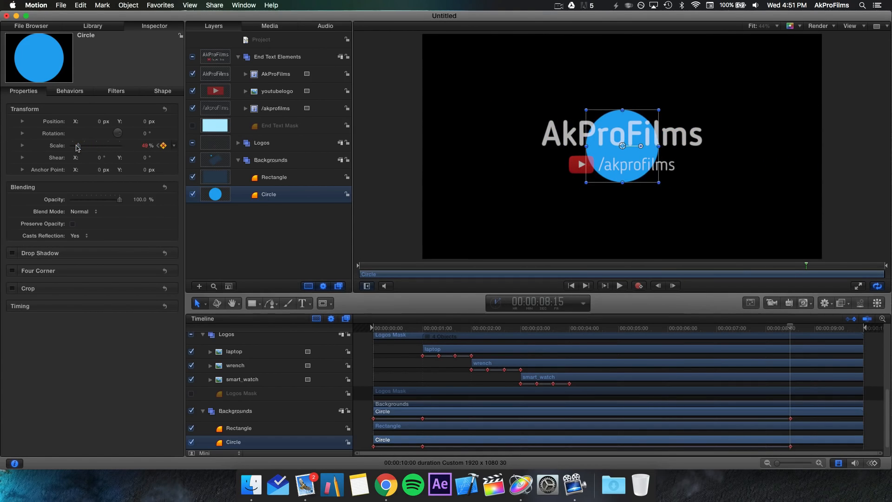
{"action": "key", "text": "super+z"}
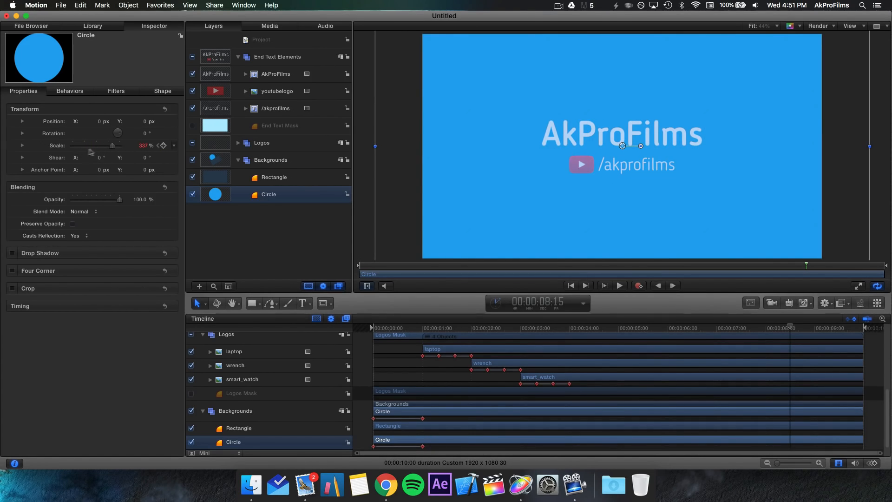
{"action": "left_click", "coordinate": [163, 146]}
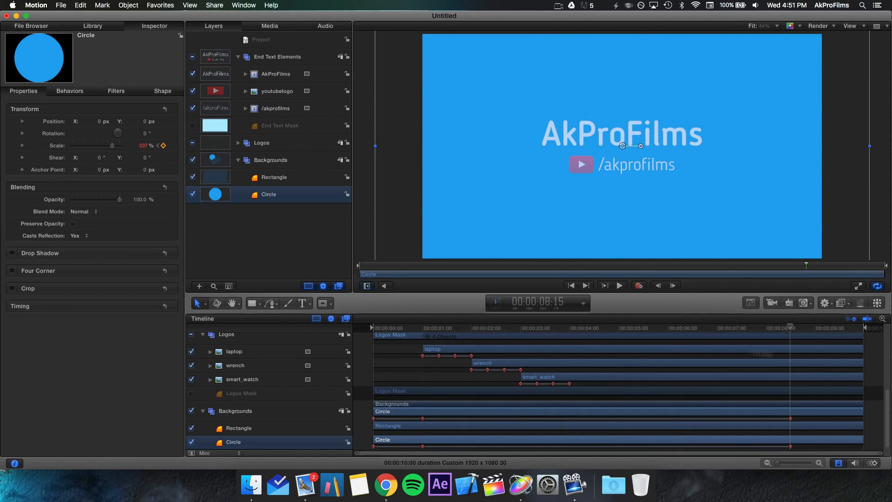
- Add a second scale keyframe to the Circle at 00:00:09:15 and set its scale to 0%
{"action": "left_click_drag", "start_coordinate": [790, 329], "coordinate": [841, 340]}
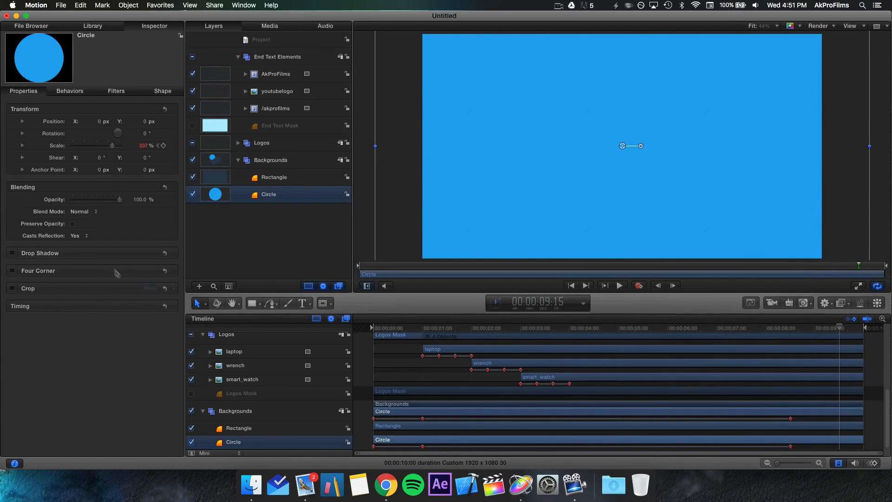
{"action": "left_click", "coordinate": [163, 146]}
{"action": "left_click_drag", "start_coordinate": [113, 150], "coordinate": [17, 151]}
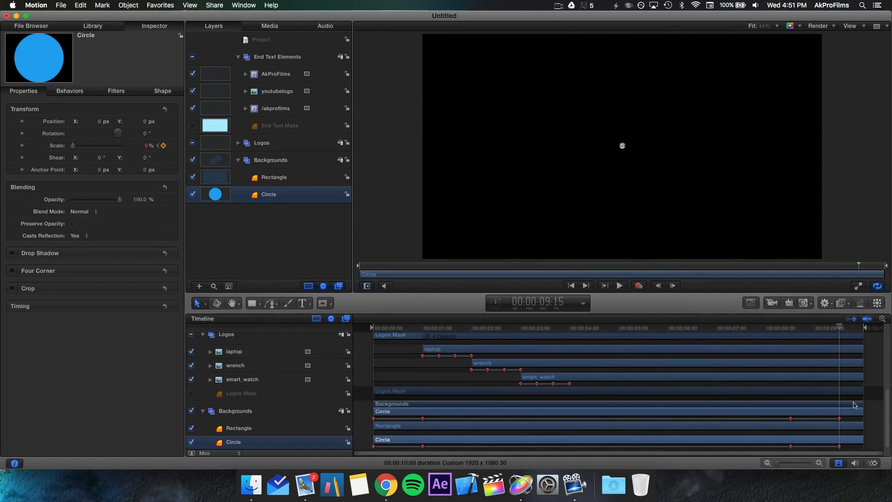
- Apply Ease Both to the Circle's last two scale keyframes in the keyframe graph, then close the graph
{"action": "left_click_drag", "start_coordinate": [851, 422], "coordinate": [784, 454]}
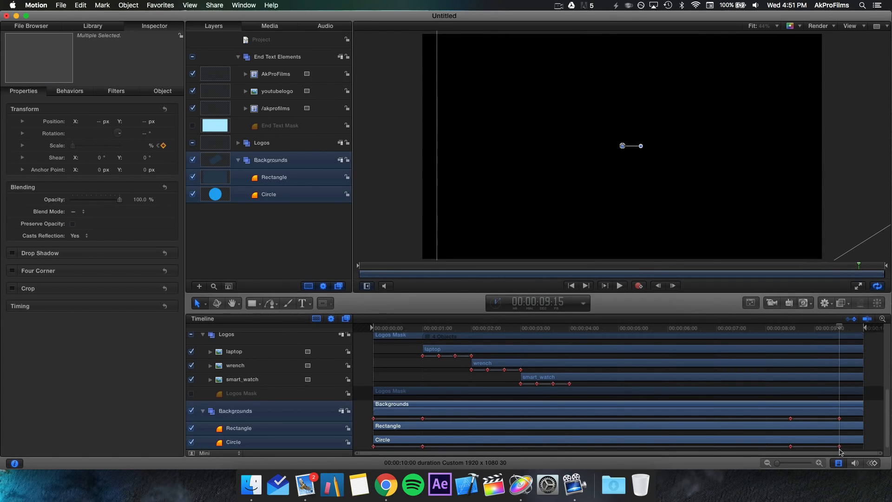
{"action": "left_click", "coordinate": [873, 463]}
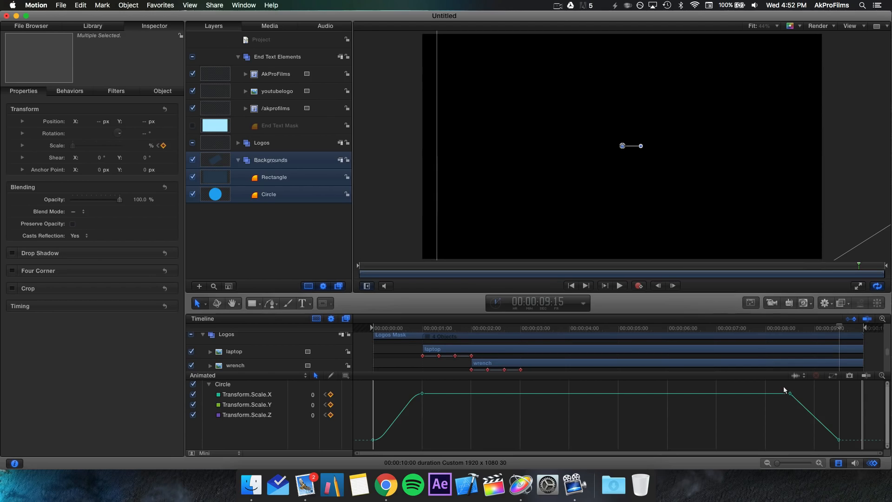
{"action": "left_click_drag", "start_coordinate": [784, 387], "coordinate": [847, 448]}
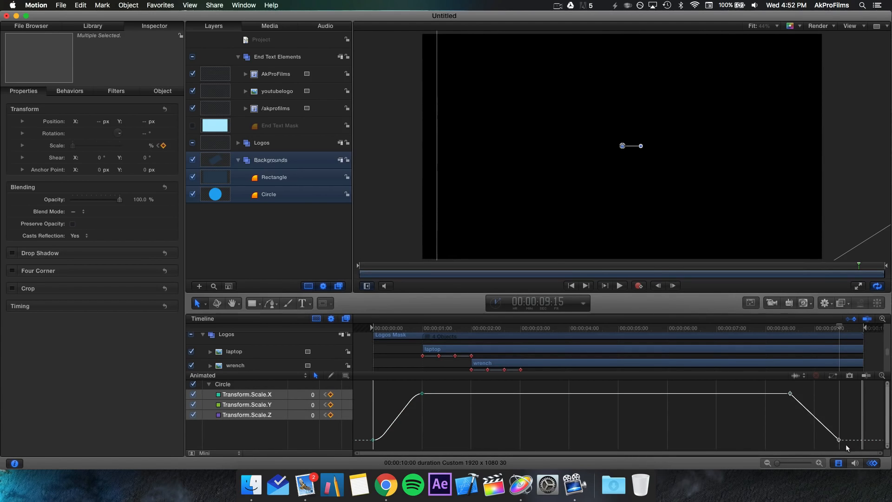
{"action": "right_click", "coordinate": [840, 439]}
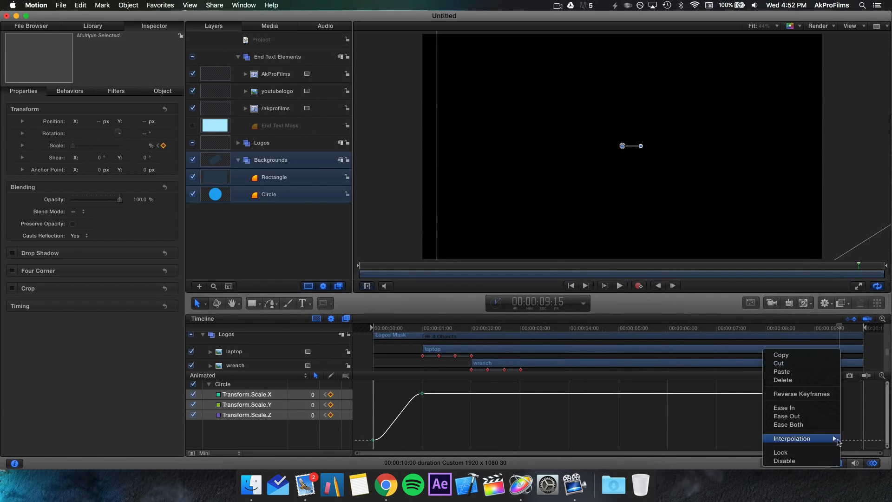
{"action": "left_click", "coordinate": [814, 424]}
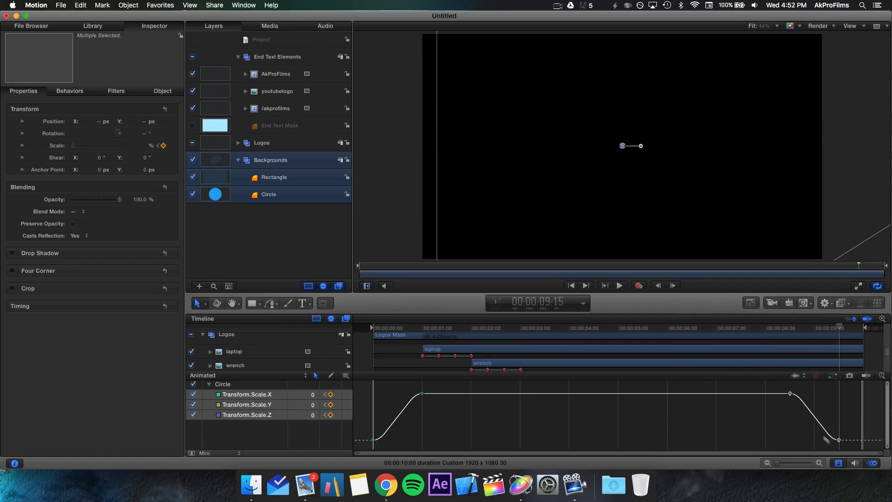
{"action": "left_click", "coordinate": [872, 463]}
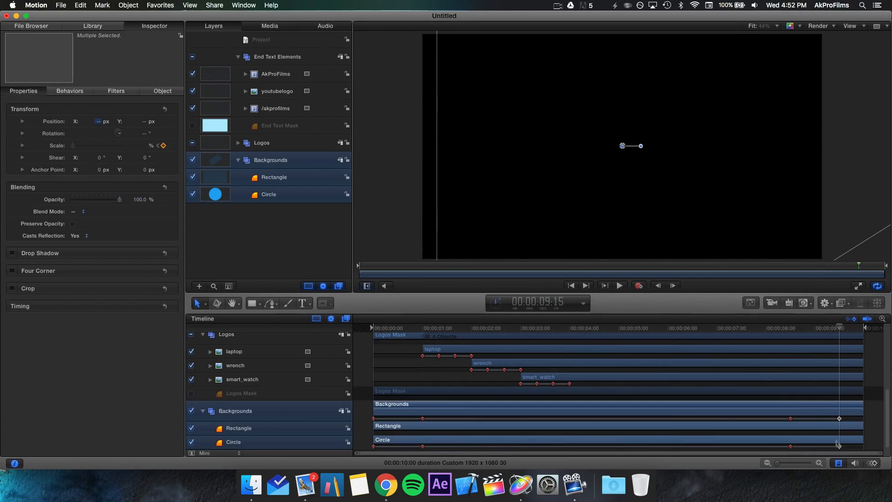
- Play back the fade and circle shrink, scrub back to 00:00:03:26 and clear the layer selection
{"action": "key", "text": "space"}
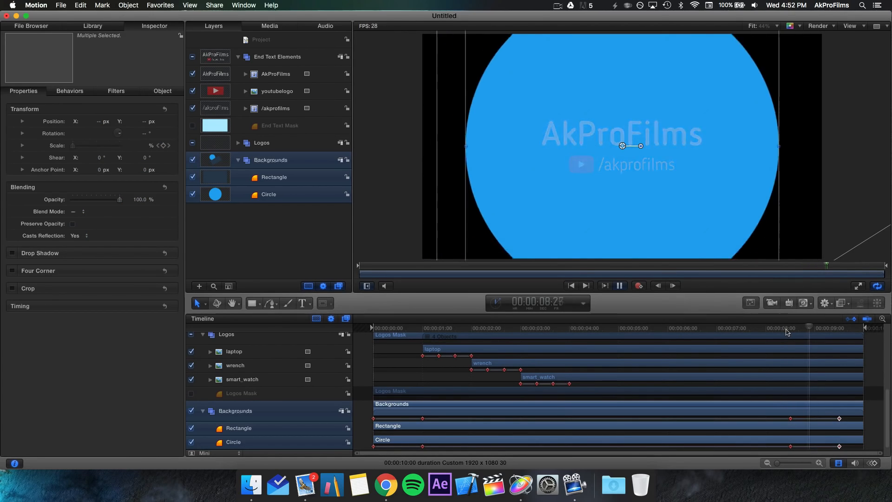
{"action": "left_click", "coordinate": [758, 328]}
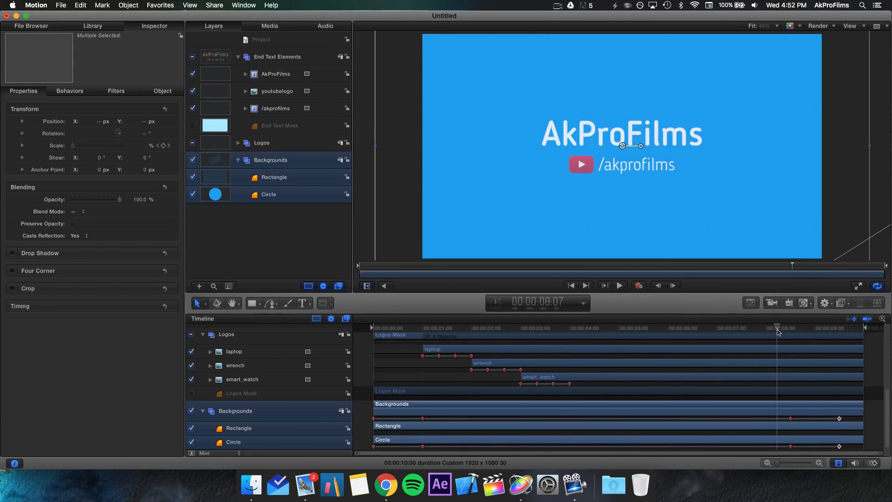
{"action": "left_click_drag", "start_coordinate": [758, 330], "coordinate": [563, 323]}
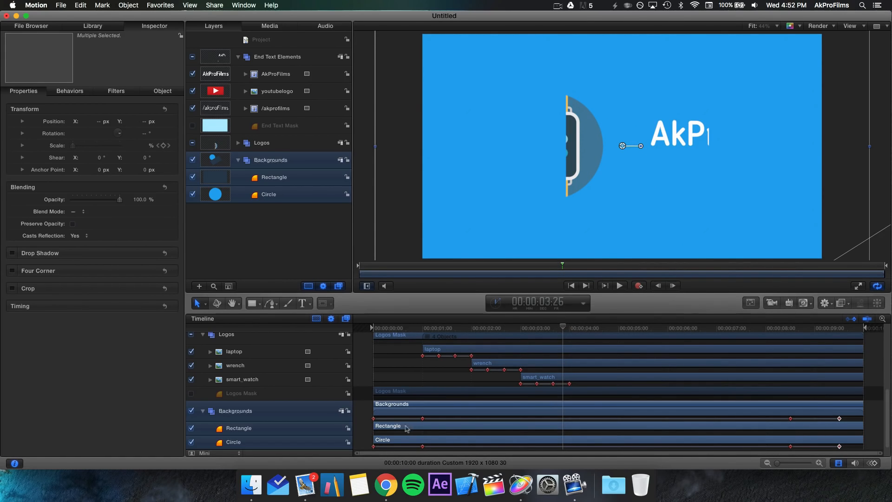
{"action": "left_click", "coordinate": [417, 386]}
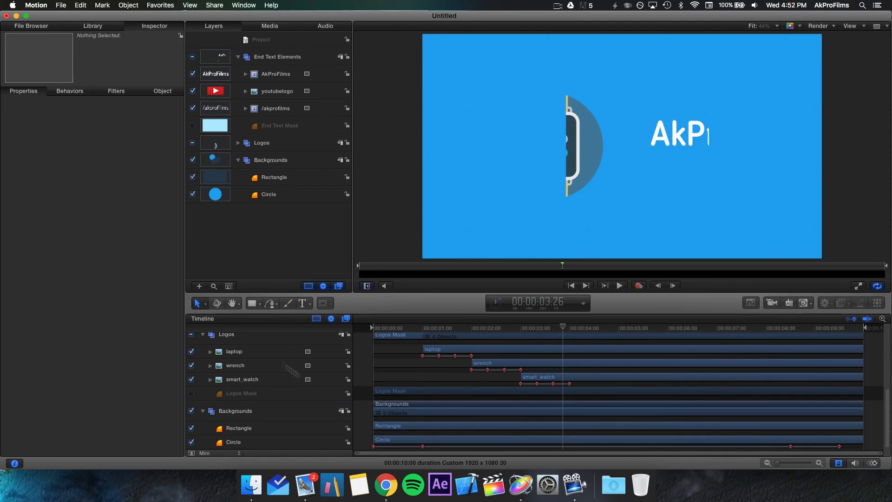
- Collapse the End Text Elements and Logos groups in both the timeline and the layers list
{"action": "scroll", "coordinate": [242, 381], "scroll_direction": "up", "scroll_amount": 6}
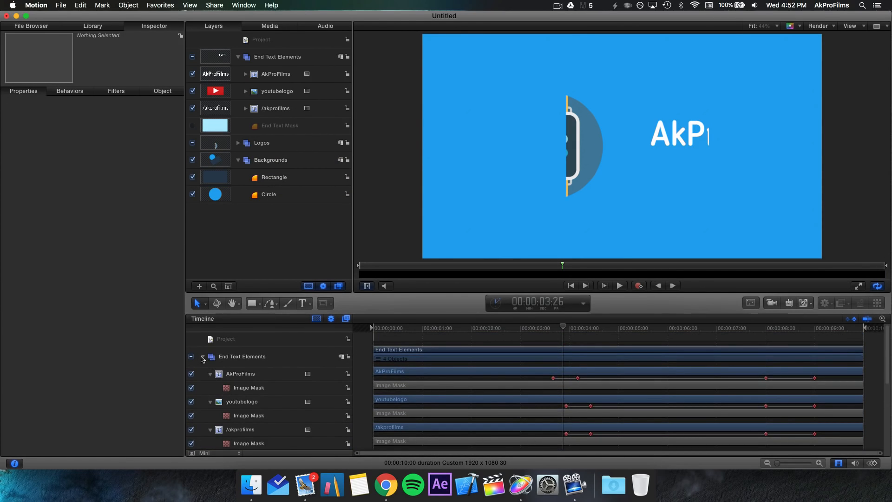
{"action": "left_click", "coordinate": [202, 356]}
{"action": "left_click", "coordinate": [202, 378]}
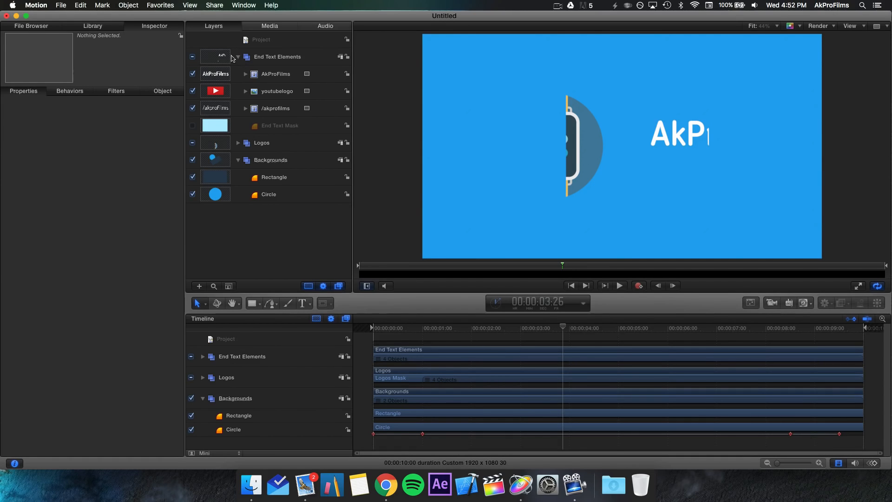
{"action": "left_click", "coordinate": [234, 59]}
{"action": "left_click", "coordinate": [238, 57]}
{"action": "left_click", "coordinate": [278, 198]}
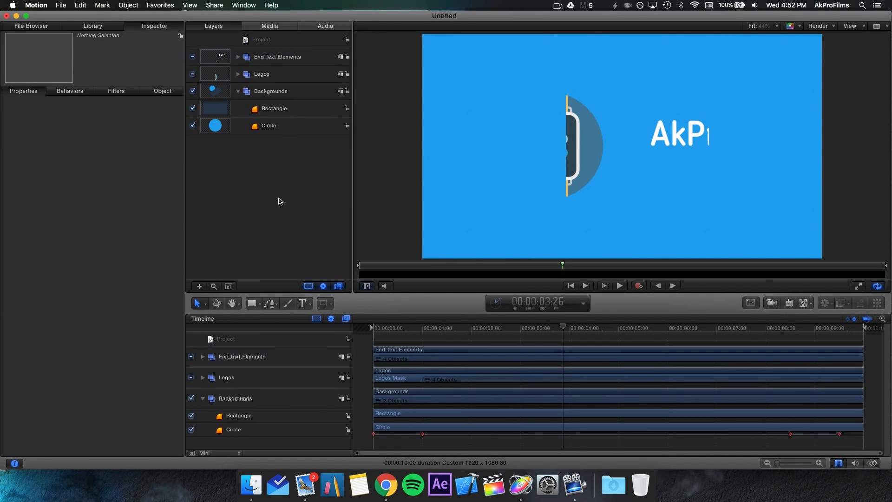
- Add position keyframes to the background Rectangle at 00:00:03:25 and 00:00:04:15
{"action": "left_click", "coordinate": [277, 112]}
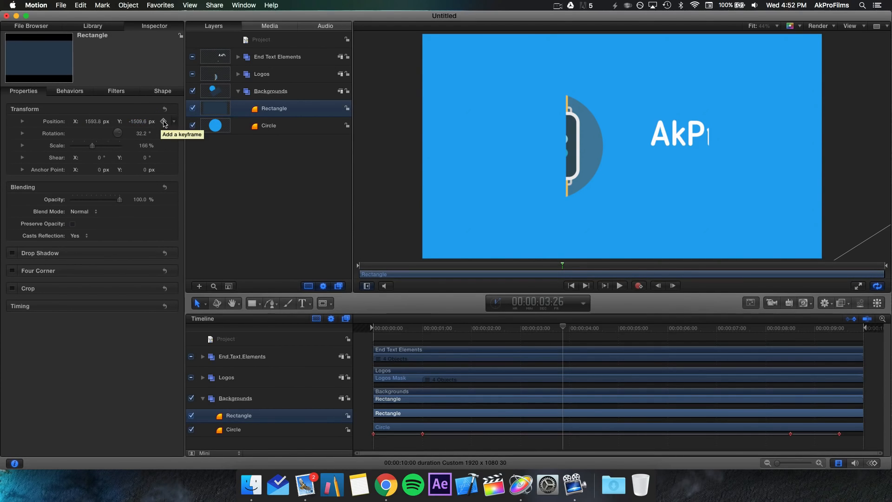
{"action": "left_click", "coordinate": [163, 122]}
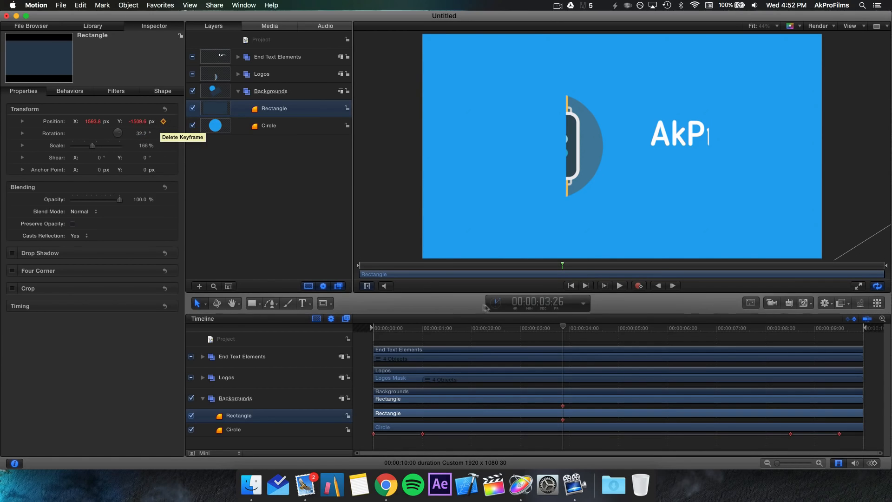
{"action": "left_click_drag", "start_coordinate": [562, 327], "coordinate": [562, 329]}
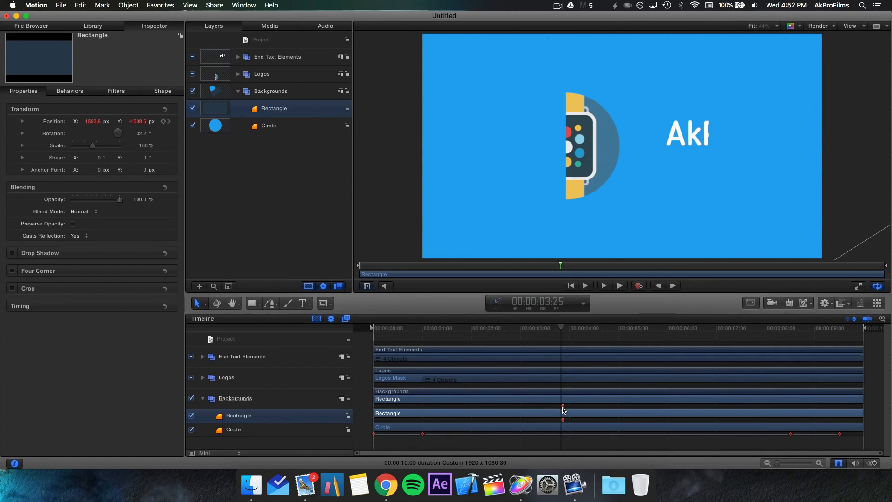
{"action": "left_click_drag", "start_coordinate": [562, 408], "coordinate": [561, 407]}
{"action": "mouse_move", "coordinate": [597, 330]}
{"action": "left_mouse_down"}
{"action": "mouse_move", "coordinate": [572, 330]}
{"action": "mouse_move", "coordinate": [594, 338]}
{"action": "left_mouse_up"}
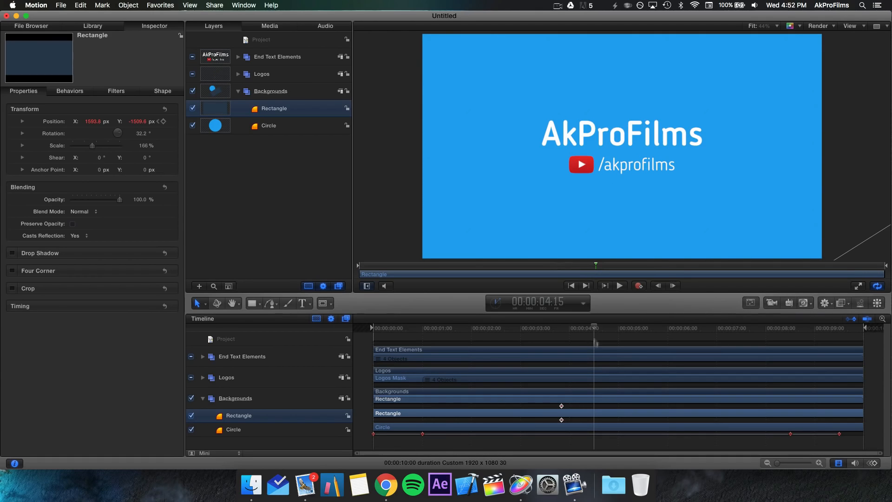
{"action": "left_click", "coordinate": [164, 121]}
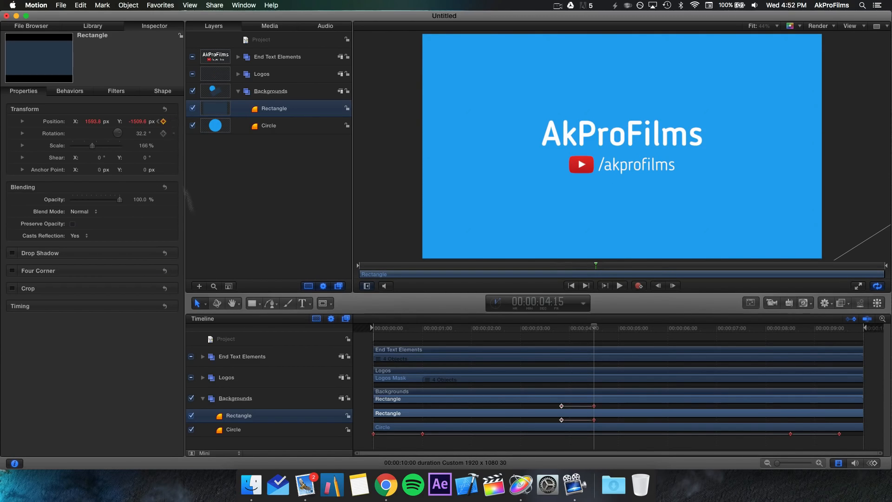
- Check the end text keyframe timing and move the Rectangle's second position keyframe to 00:00:04:13, matching the end of the text entrance
{"action": "left_click", "coordinate": [203, 356]}
{"action": "scroll", "coordinate": [601, 386], "scroll_direction": "down", "scroll_amount": 1}
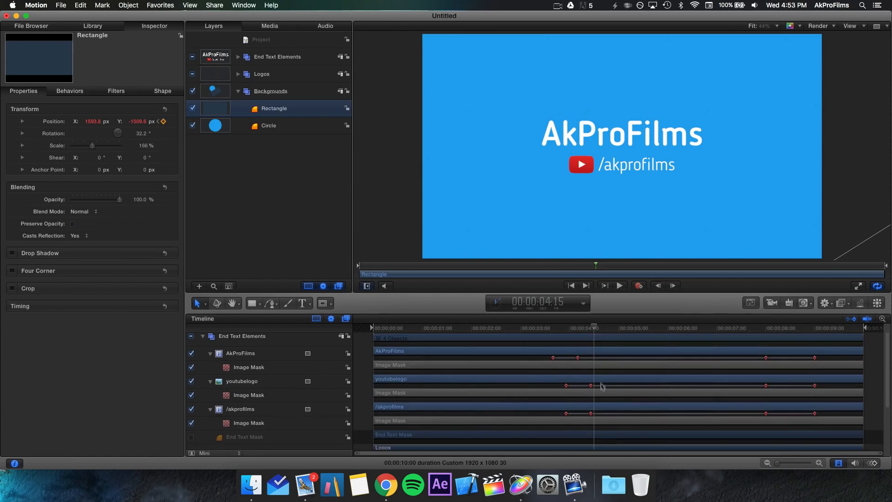
{"action": "scroll", "coordinate": [602, 387], "scroll_direction": "up", "scroll_amount": 1}
{"action": "left_click_drag", "start_coordinate": [593, 328], "coordinate": [566, 333]}
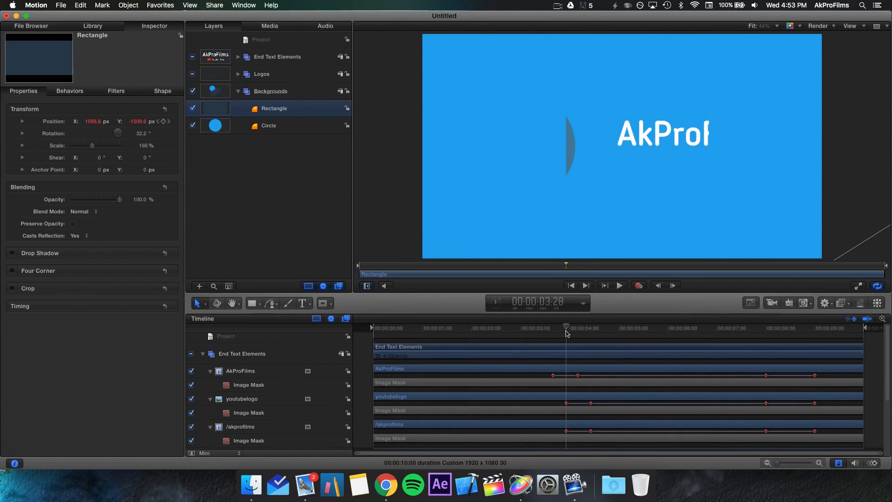
{"action": "mouse_move", "coordinate": [567, 332]}
{"action": "left_mouse_down"}
{"action": "mouse_move", "coordinate": [589, 339]}
{"action": "mouse_move", "coordinate": [567, 336]}
{"action": "left_mouse_up"}
{"action": "key", "text": "space"}
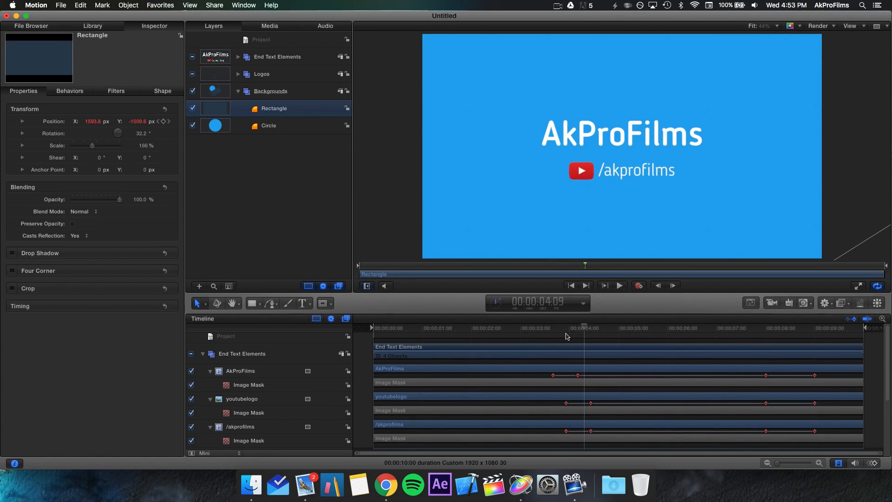
{"action": "left_click", "coordinate": [203, 354]}
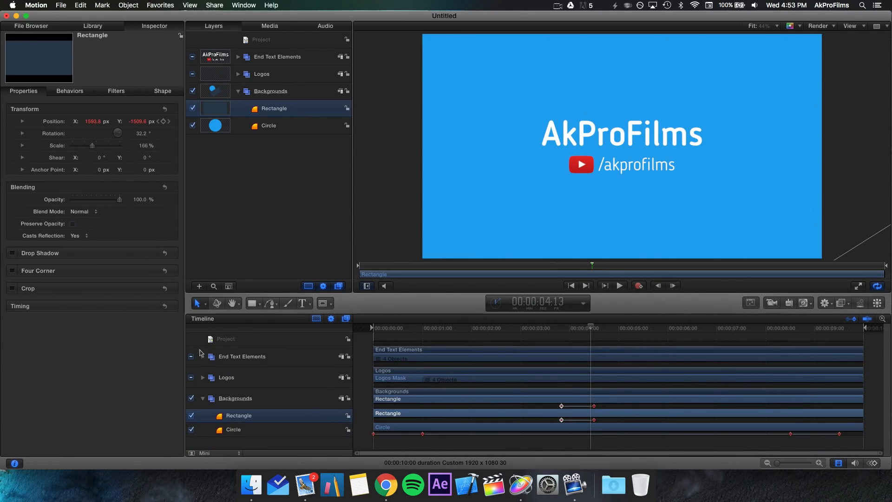
{"action": "left_click", "coordinate": [204, 356]}
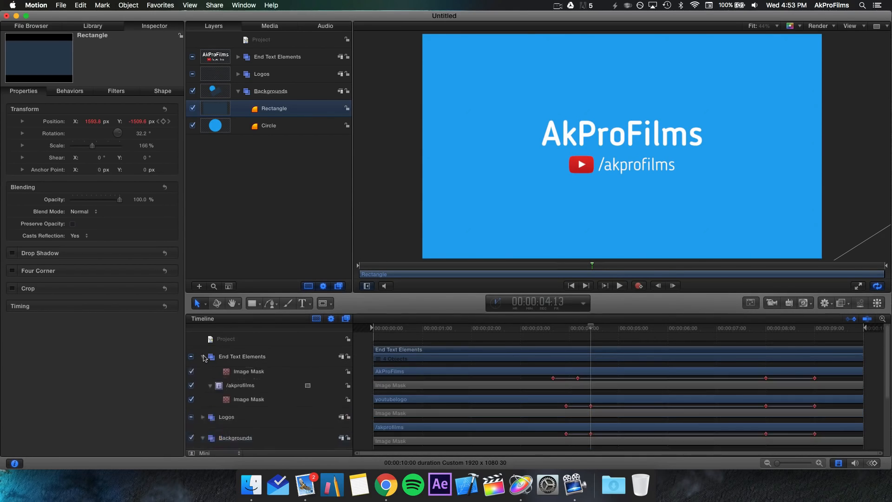
{"action": "left_click", "coordinate": [563, 331]}
{"action": "left_click_drag", "start_coordinate": [563, 331], "coordinate": [591, 335]}
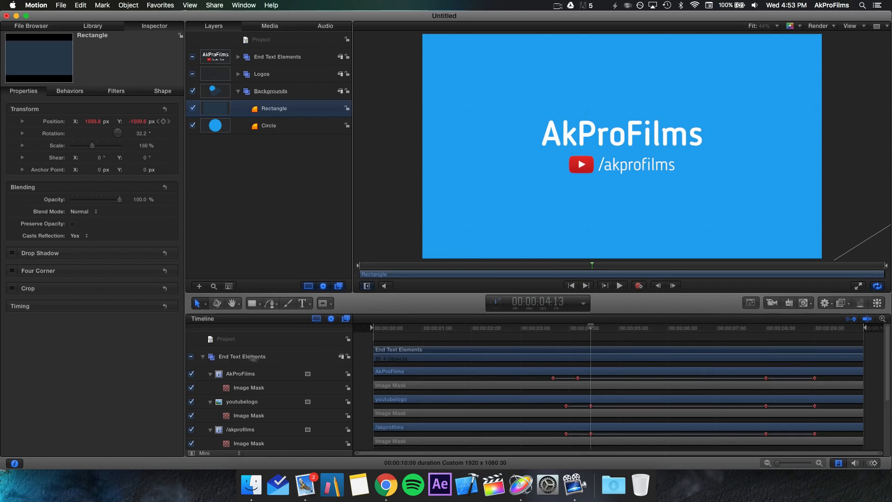
{"action": "left_click", "coordinate": [203, 357]}
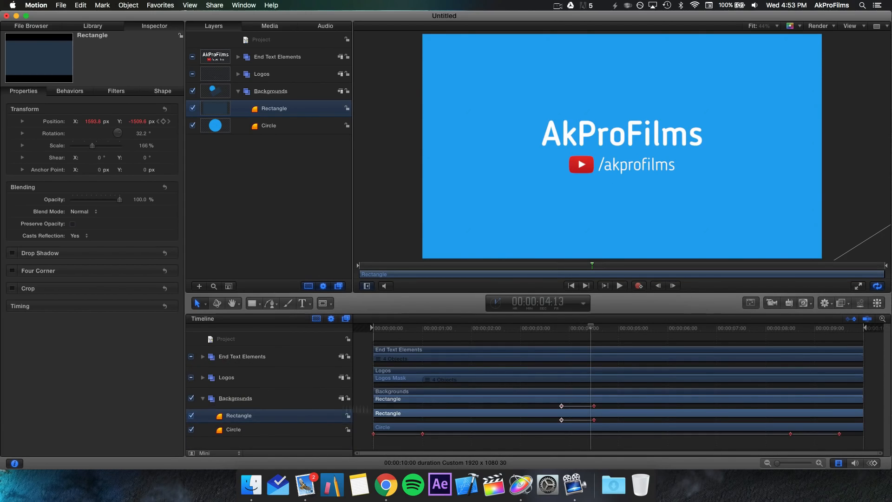
{"action": "left_click_drag", "start_coordinate": [593, 407], "coordinate": [592, 407]}
{"action": "left_click_drag", "start_coordinate": [566, 329], "coordinate": [592, 344]}
- Set the Rectangle's position at 00:00:04:13 to X -19.8 px, Y -103.5 px so it covers the frame, and play back the slide-in
{"action": "left_click_drag", "start_coordinate": [98, 121], "coordinate": [139, 120]}
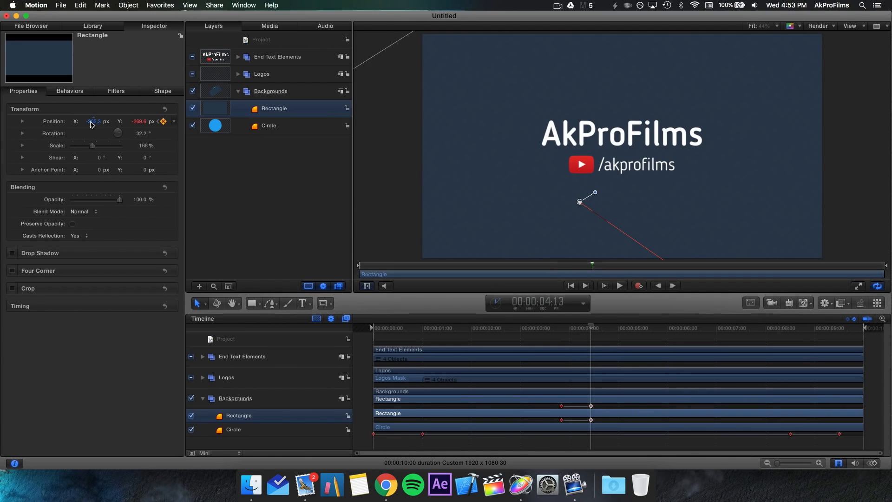
{"action": "left_click_drag", "start_coordinate": [91, 124], "coordinate": [139, 122]}
{"action": "left_click_drag", "start_coordinate": [91, 122], "coordinate": [95, 120]}
{"action": "key", "text": "space"}
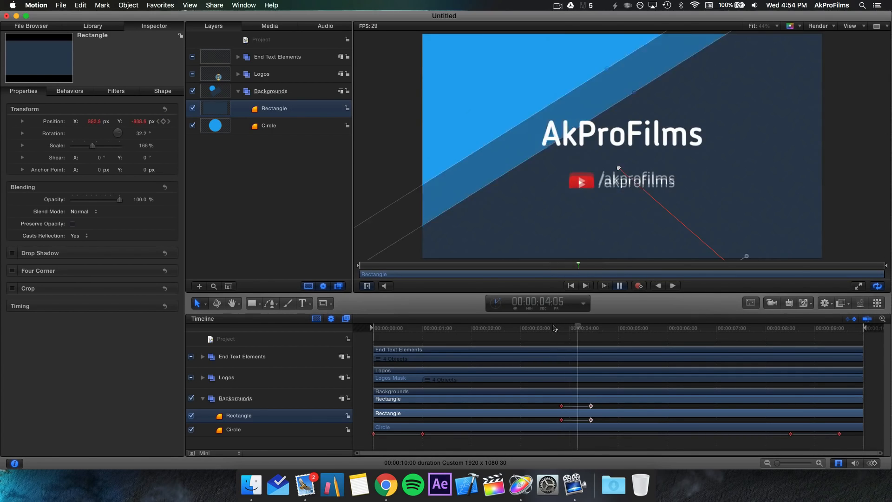
{"action": "key", "text": "space"}
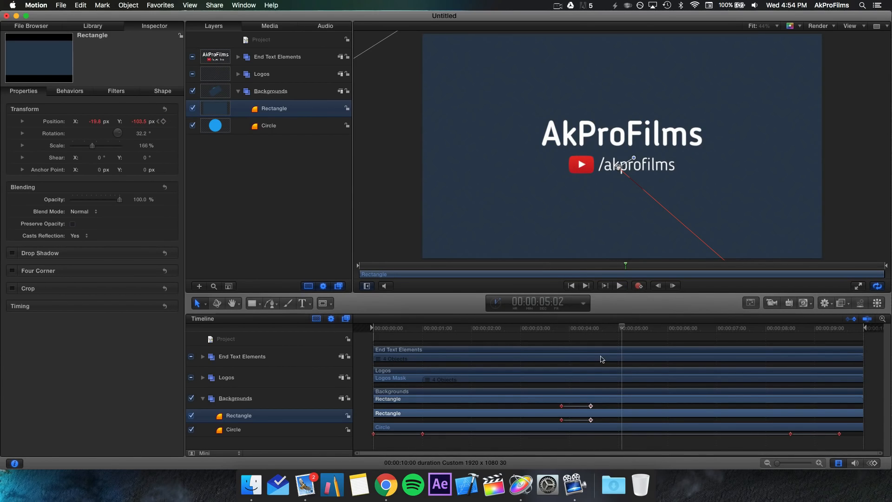
- Apply Ease Both to the Rectangle's position keyframes in the keyframe graph, and close the graph
{"action": "left_click", "coordinate": [603, 407]}
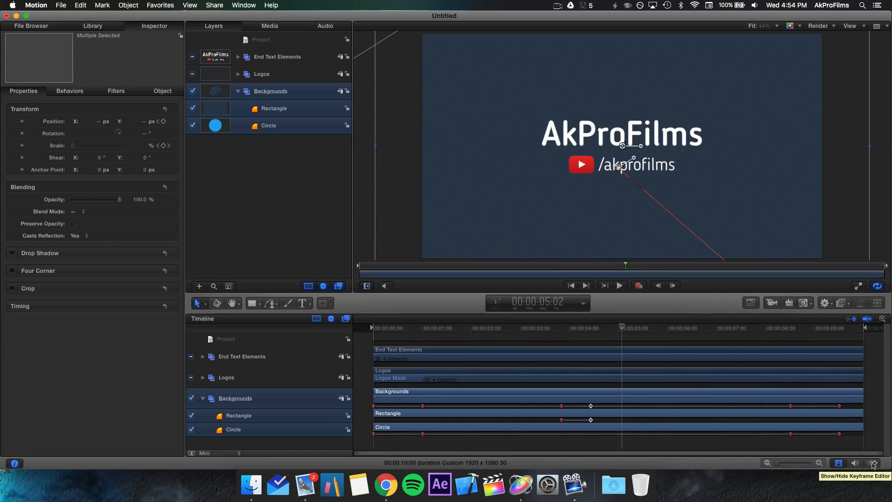
{"action": "left_click", "coordinate": [873, 463]}
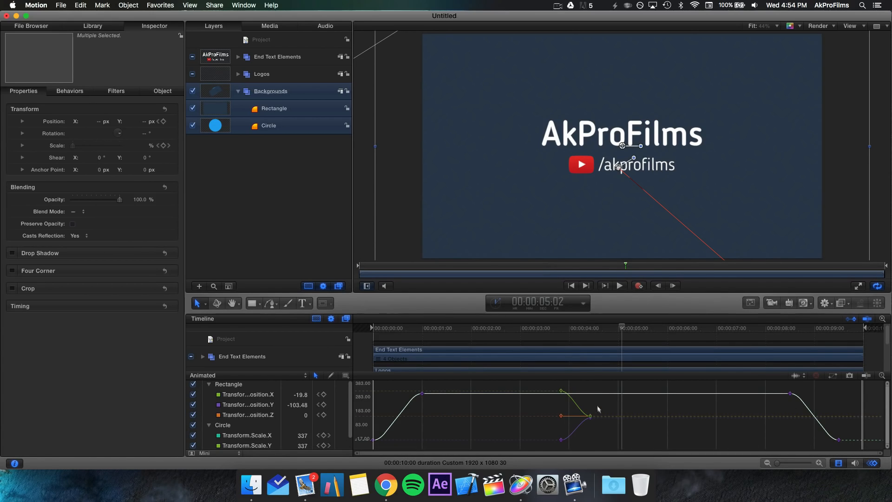
{"action": "left_click_drag", "start_coordinate": [596, 390], "coordinate": [562, 440]}
{"action": "right_click", "coordinate": [562, 440]}
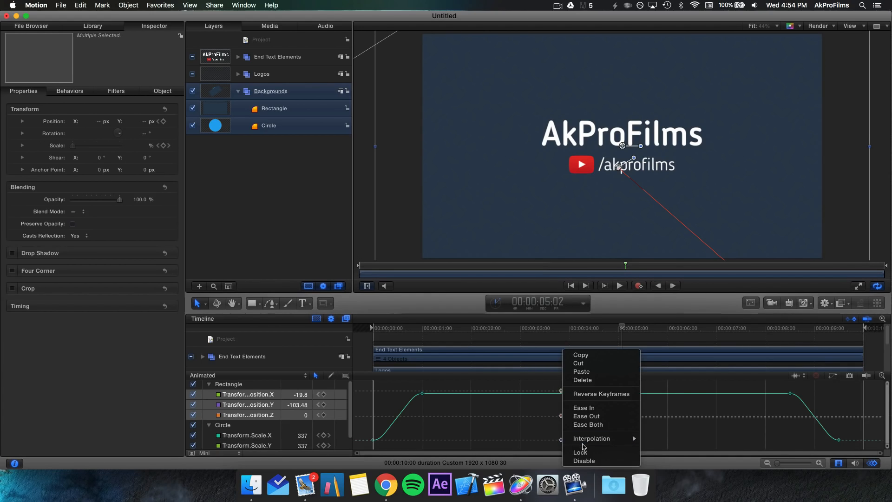
{"action": "left_click", "coordinate": [602, 424]}
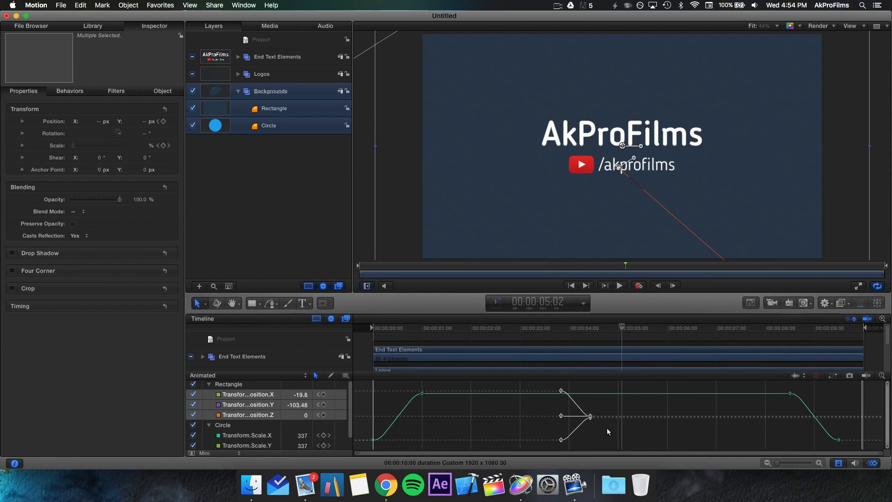
{"action": "left_click", "coordinate": [598, 424]}
{"action": "left_click_drag", "start_coordinate": [601, 446], "coordinate": [560, 387]}
{"action": "right_click", "coordinate": [561, 394]}
{"action": "left_click", "coordinate": [598, 425]}
{"action": "left_click", "coordinate": [872, 463]}
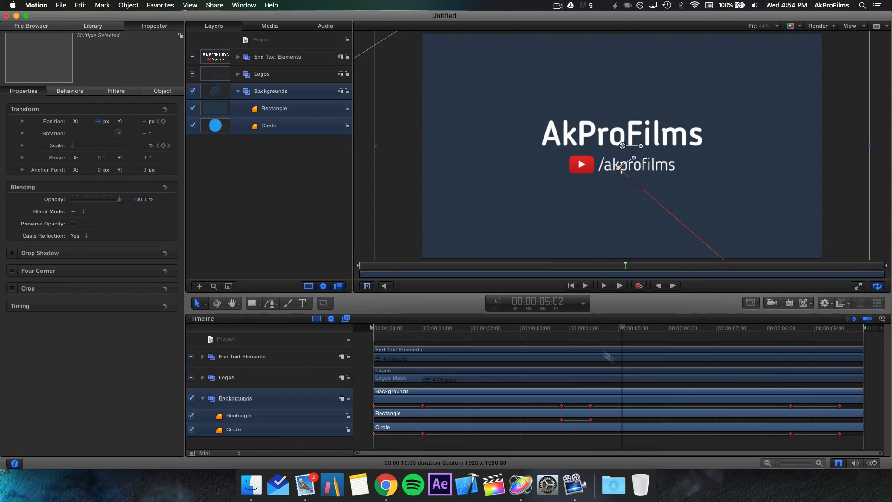
- Play back the eased Rectangle slide-in from about 00:00:03:25
{"action": "left_click", "coordinate": [561, 330]}
{"action": "key", "text": "space"}
{"action": "key", "text": "space"}
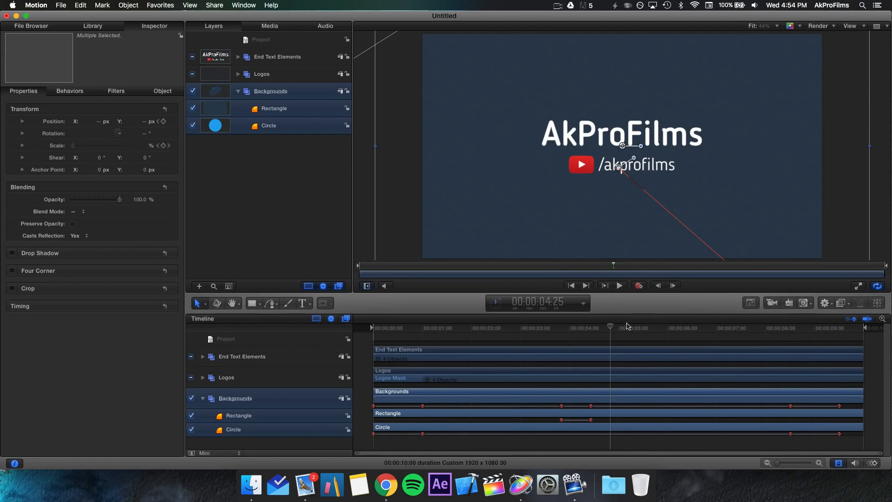
- Add a holding position keyframe to the Rectangle alone at 00:00:07:15
{"action": "left_click_drag", "start_coordinate": [614, 325], "coordinate": [742, 365]}
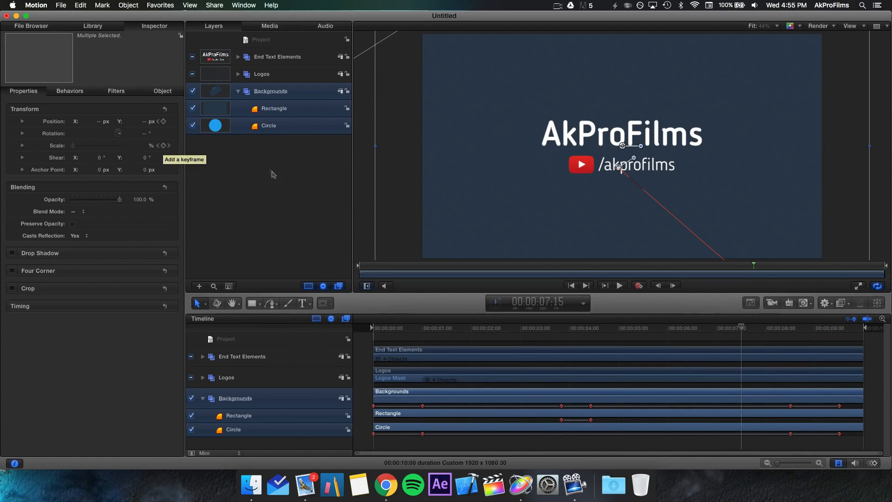
{"action": "left_click", "coordinate": [282, 143]}
{"action": "left_click", "coordinate": [287, 112]}
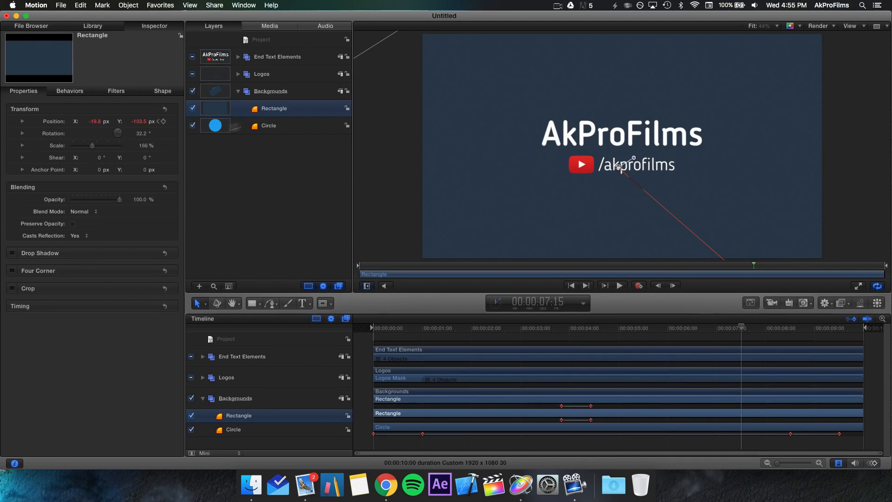
{"action": "left_click", "coordinate": [163, 122]}
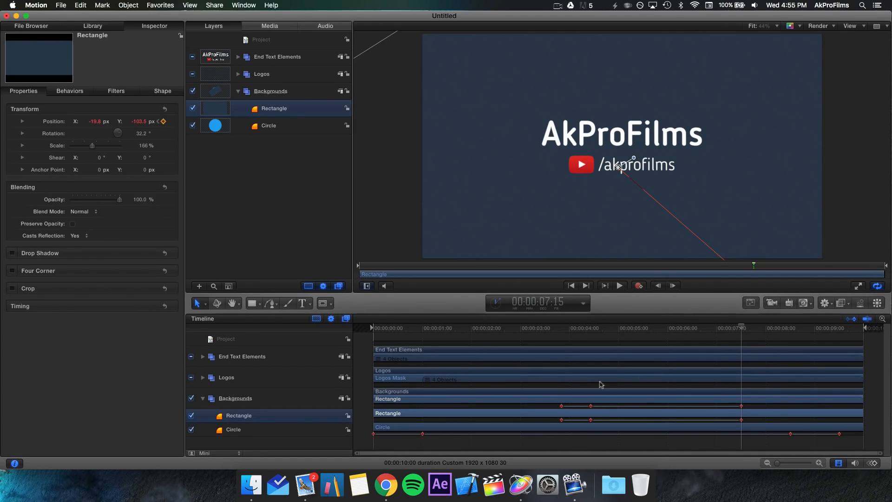
- Step frame by frame through the Rectangle's slide-in from 00:00:03:25 to its second keyframe to count the duration
{"action": "left_click", "coordinate": [562, 329]}
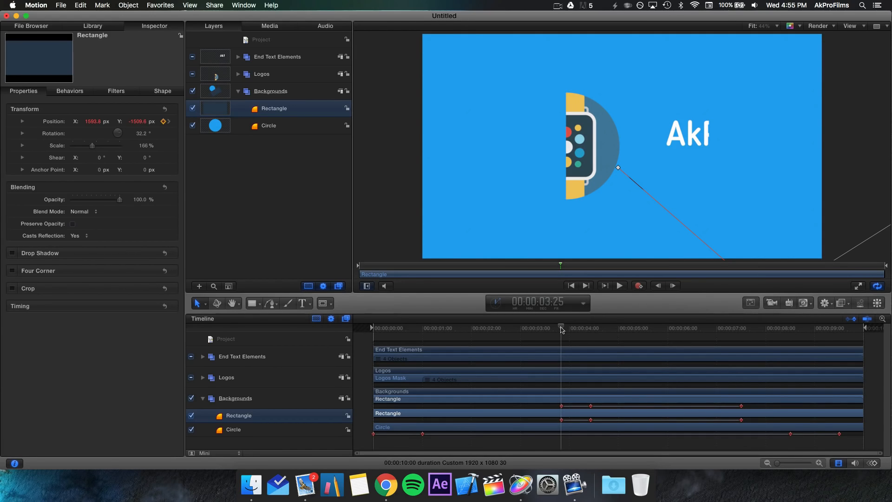
{"action": "key", "text": "Right"}
{"action": "key", "text": "Right"}
{"action": "key", "text": "Right"}
{"action": "key", "text": "Right"}
{"action": "key", "text": "Right"}
{"action": "key", "text": "Right"}
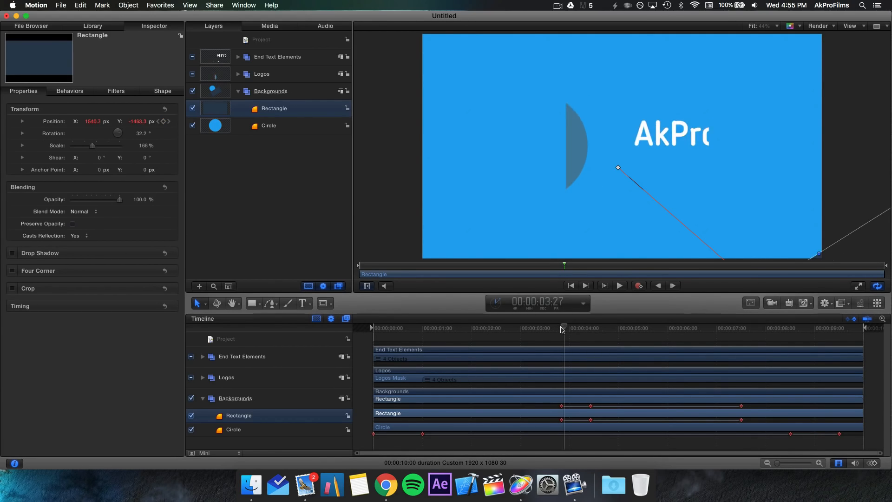
{"action": "key", "text": "Right"}
{"action": "key", "text": "Right"}
{"action": "key", "text": "Right"}
{"action": "key", "text": "Right"}
{"action": "key", "text": "Right"}
{"action": "key", "text": "Right"}
{"action": "key", "text": "Right"}
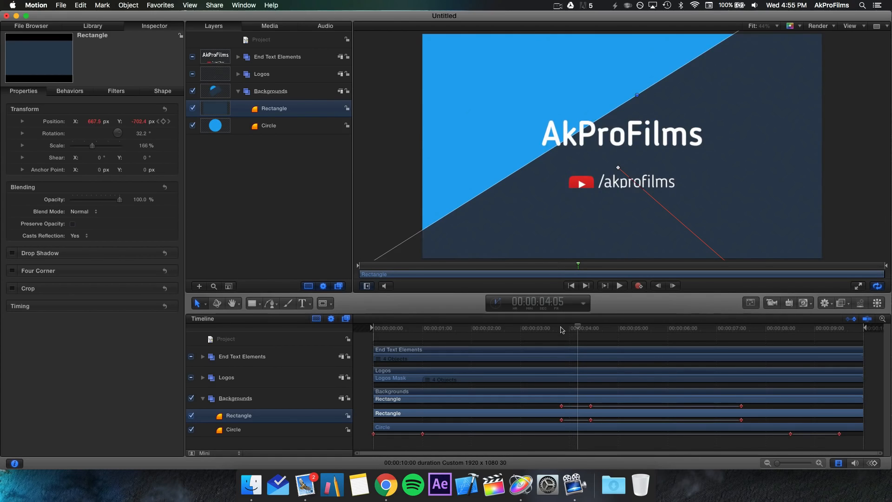
{"action": "key", "text": "Right"}
{"action": "key", "text": "Right"}
{"action": "key", "text": "Right"}
{"action": "key", "text": "Right"}
{"action": "key", "text": "Right"}
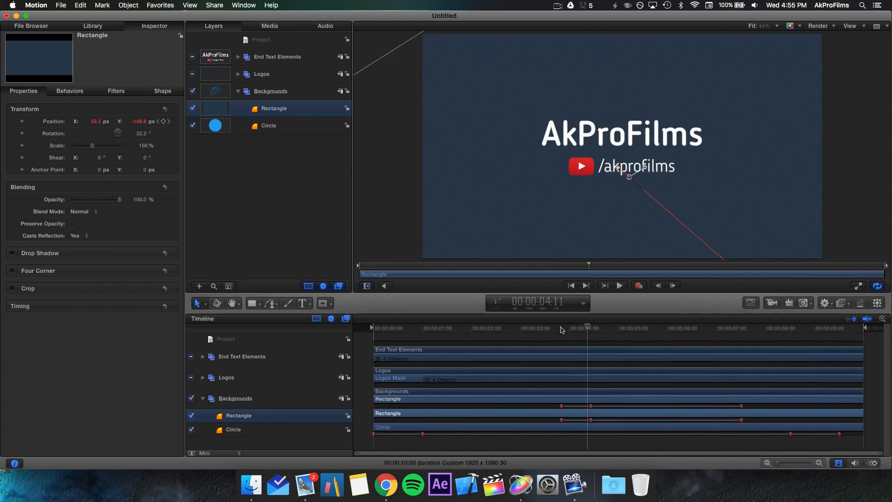
- Paste a copy of the Rectangle's first position keyframe at 00:00:08:03, 18 frames after 00:00:07:15, and play back the slide-out
{"action": "left_click", "coordinate": [743, 328]}
{"action": "left_click_drag", "start_coordinate": [743, 328], "coordinate": [741, 328]}
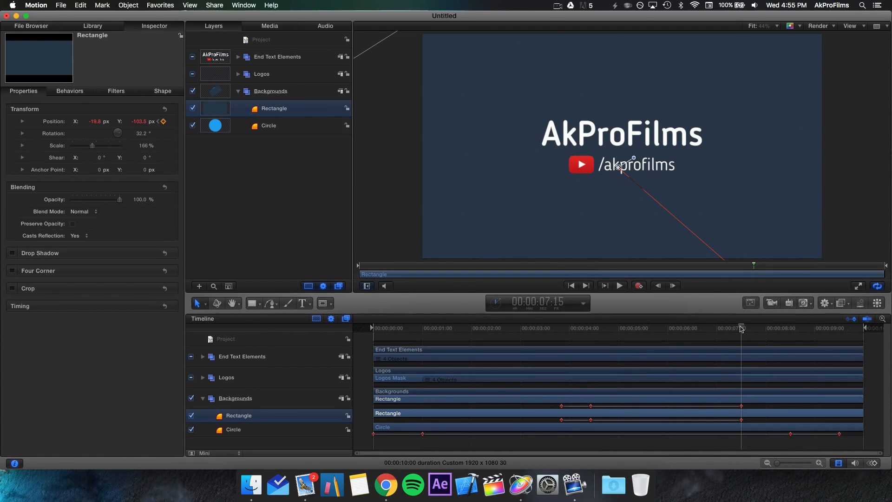
{"action": "key", "text": "Right"}
{"action": "key", "text": "Right"}
{"action": "key", "text": "Right"}
{"action": "key", "text": "Right"}
{"action": "key", "text": "Right"}
{"action": "key", "text": "Right"}
{"action": "key", "text": "Right"}
{"action": "key", "text": "Right"}
{"action": "key", "text": "Right"}
{"action": "key", "text": "Right"}
{"action": "key", "text": "Right"}
{"action": "key", "text": "Right"}
{"action": "key", "text": "Right"}
{"action": "key", "text": "Right"}
{"action": "key", "text": "Right"}
{"action": "key", "text": "Right"}
{"action": "key", "text": "Right"}
{"action": "key", "text": "Right"}
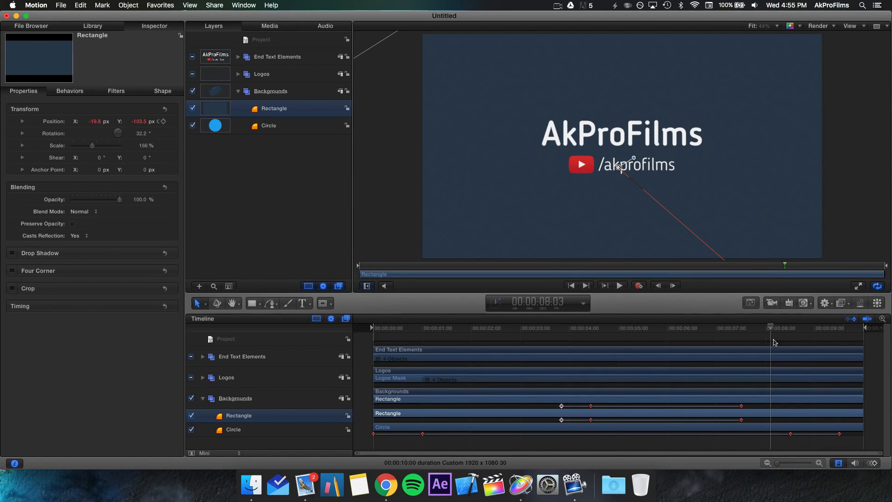
{"action": "key", "text": "super+v"}
{"action": "left_click", "coordinate": [743, 330]}
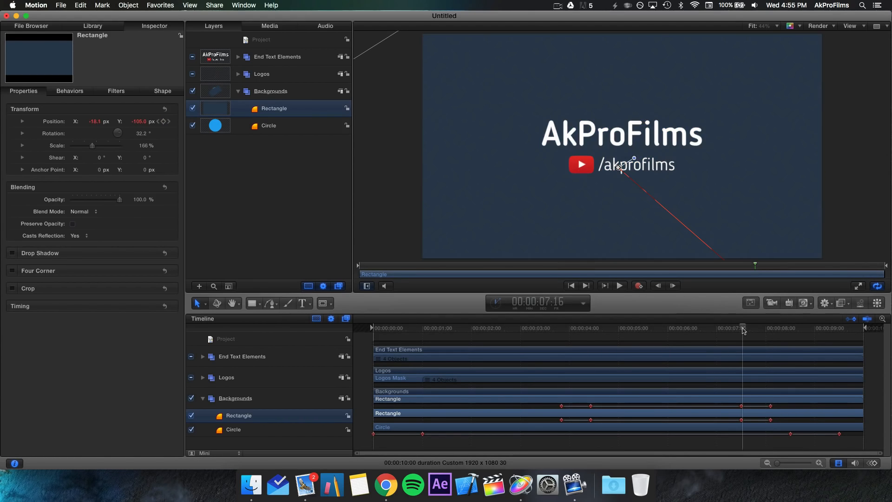
{"action": "key", "text": "space"}
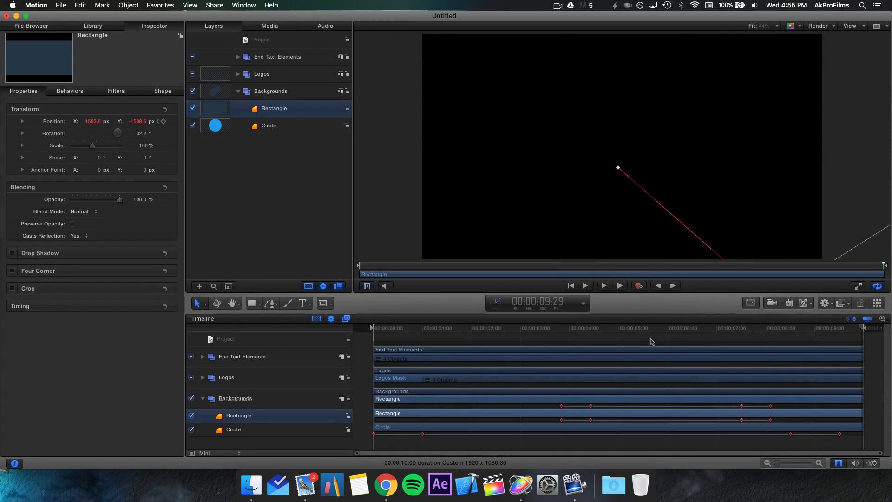
- Play back the whole animation from 00:00:00:00, and collapse the Backgrounds group in the layers list
{"action": "left_click_drag", "start_coordinate": [649, 336], "coordinate": [348, 331]}
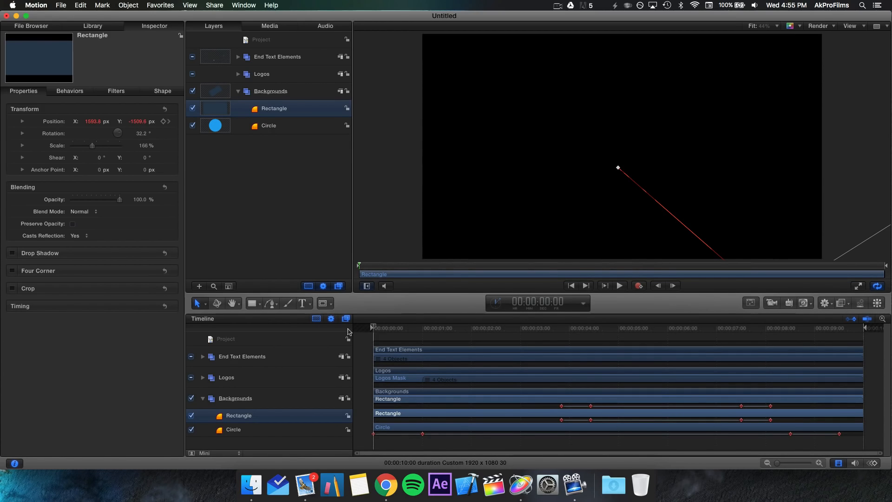
{"action": "key", "text": "space"}
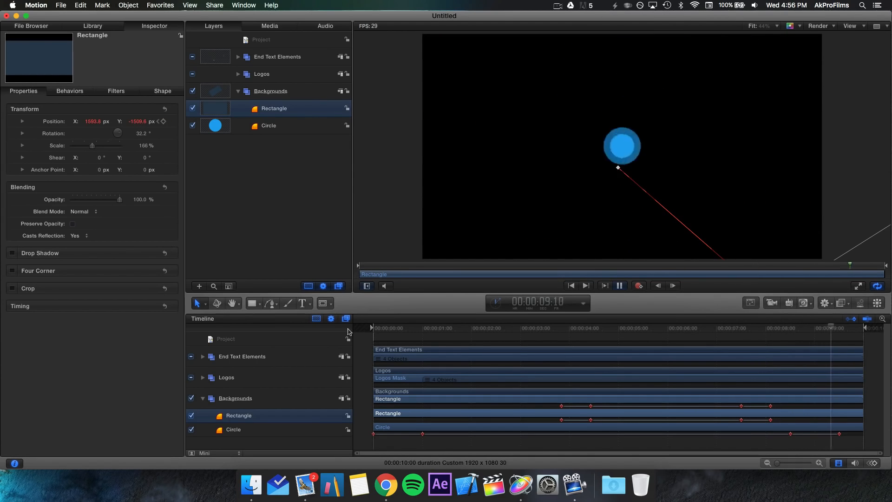
{"action": "key", "text": "space"}
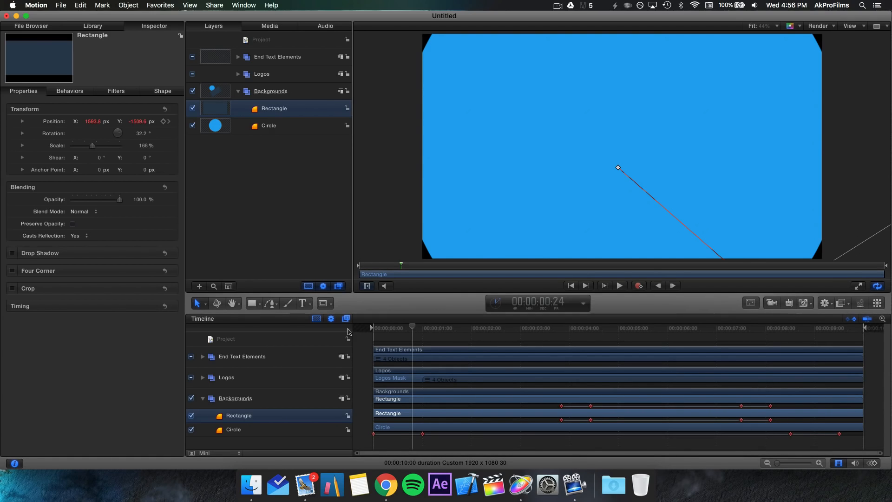
{"action": "left_click", "coordinate": [306, 218]}
{"action": "left_click", "coordinate": [238, 92]}
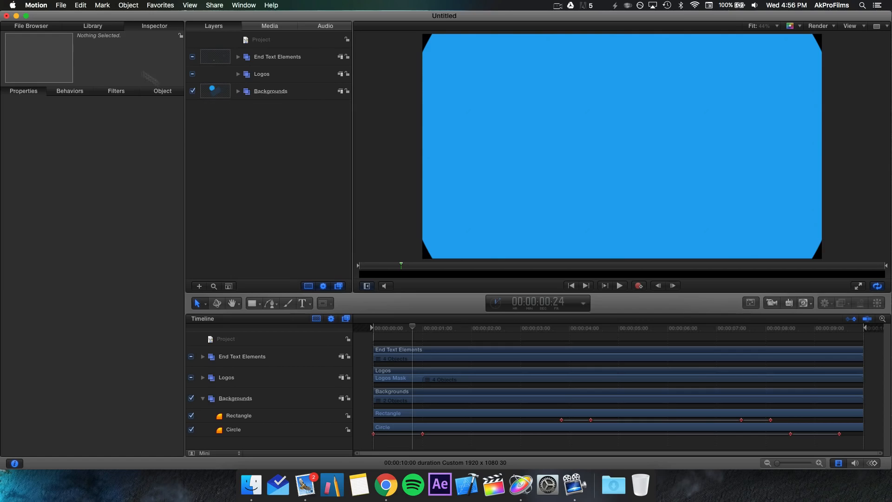
- Examine the movie export's render settings, keeping Color at Color + Alpha for a transparent background, and close the dialog without exporting
{"action": "left_click", "coordinate": [61, 5]}
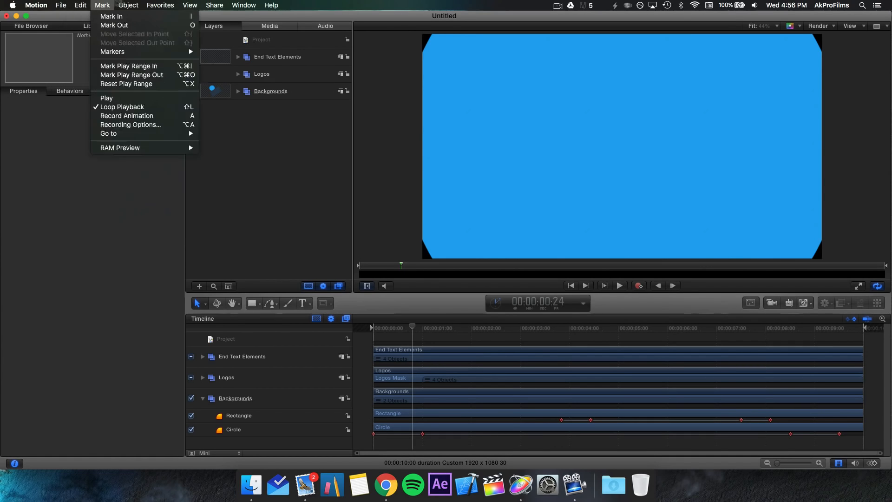
{"action": "mouse_move", "coordinate": [213, 6]}
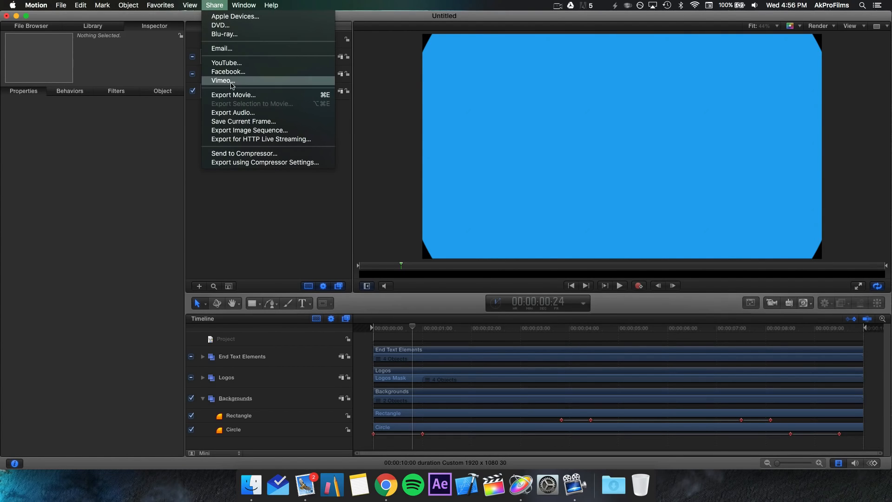
{"action": "left_click", "coordinate": [238, 95]}
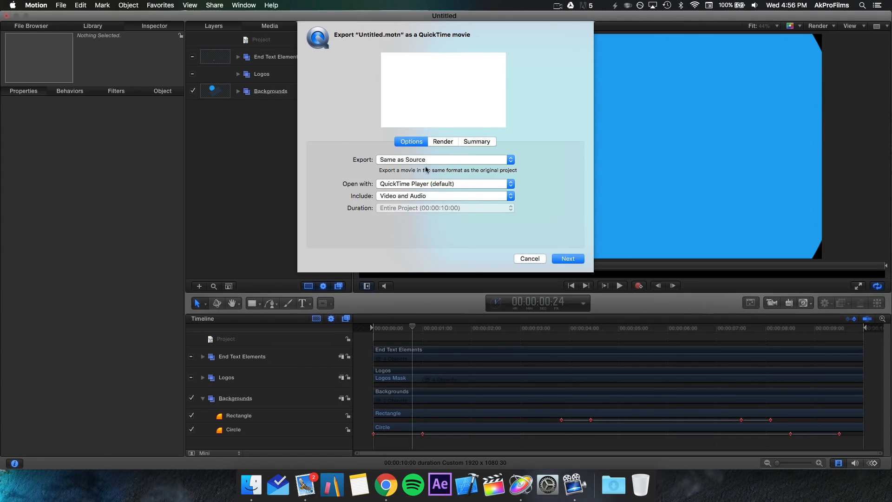
{"action": "left_click", "coordinate": [444, 141]}
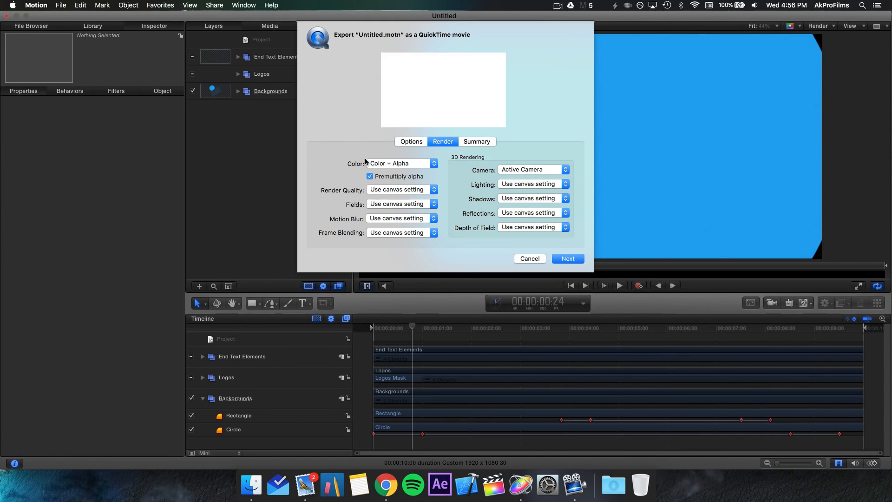
{"action": "left_click", "coordinate": [388, 166]}
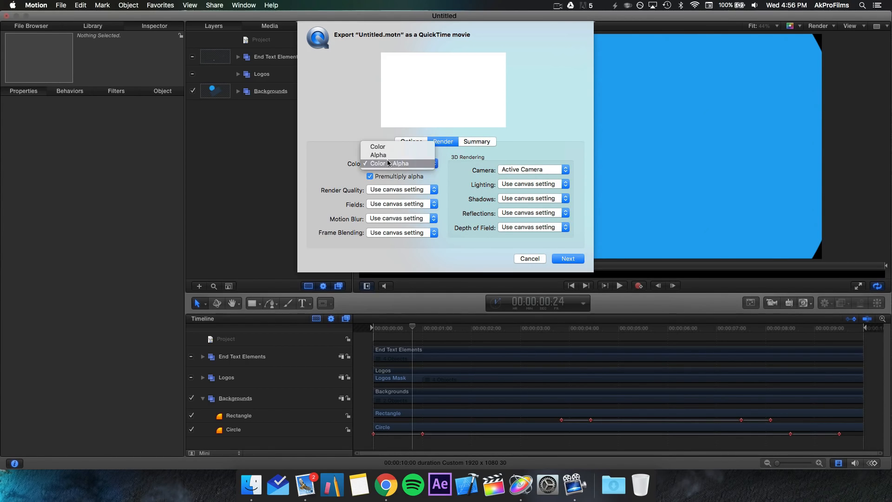
{"action": "left_click", "coordinate": [393, 165]}
{"action": "left_click", "coordinate": [393, 165]}
{"action": "left_click", "coordinate": [412, 164]}
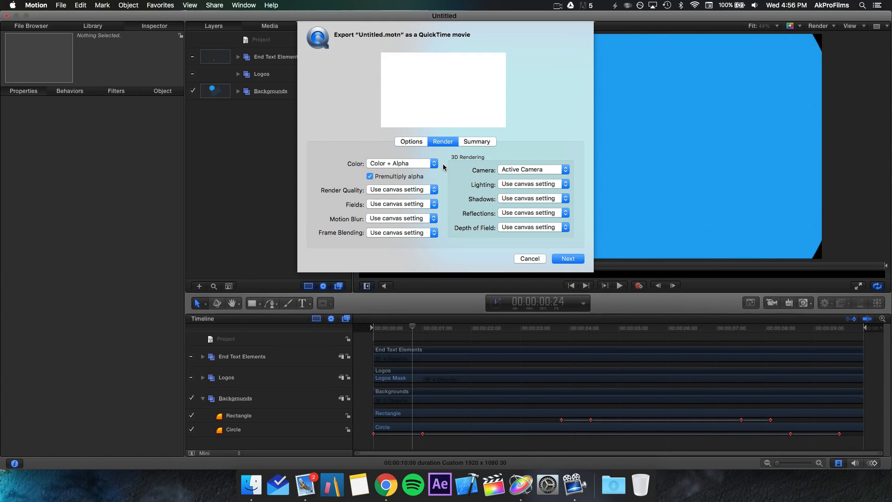
{"action": "left_click", "coordinate": [529, 259]}
- Start exporting the project as a movie again
{"action": "left_click", "coordinate": [214, 4]}
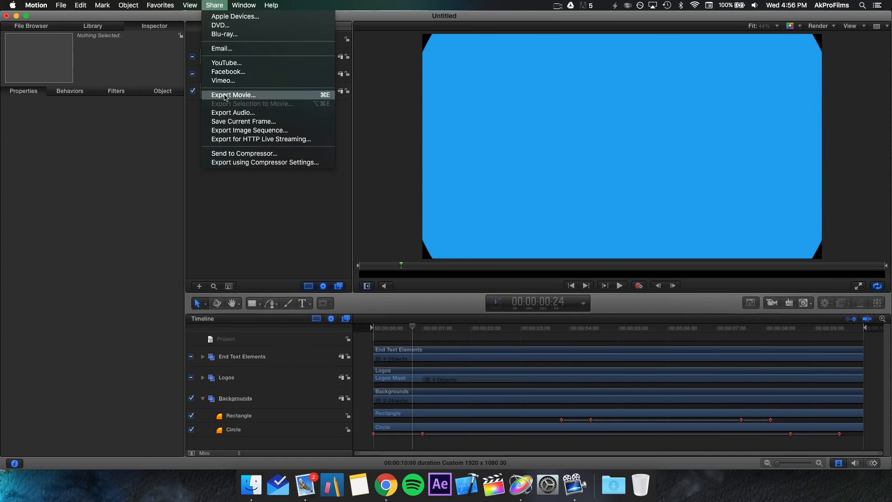